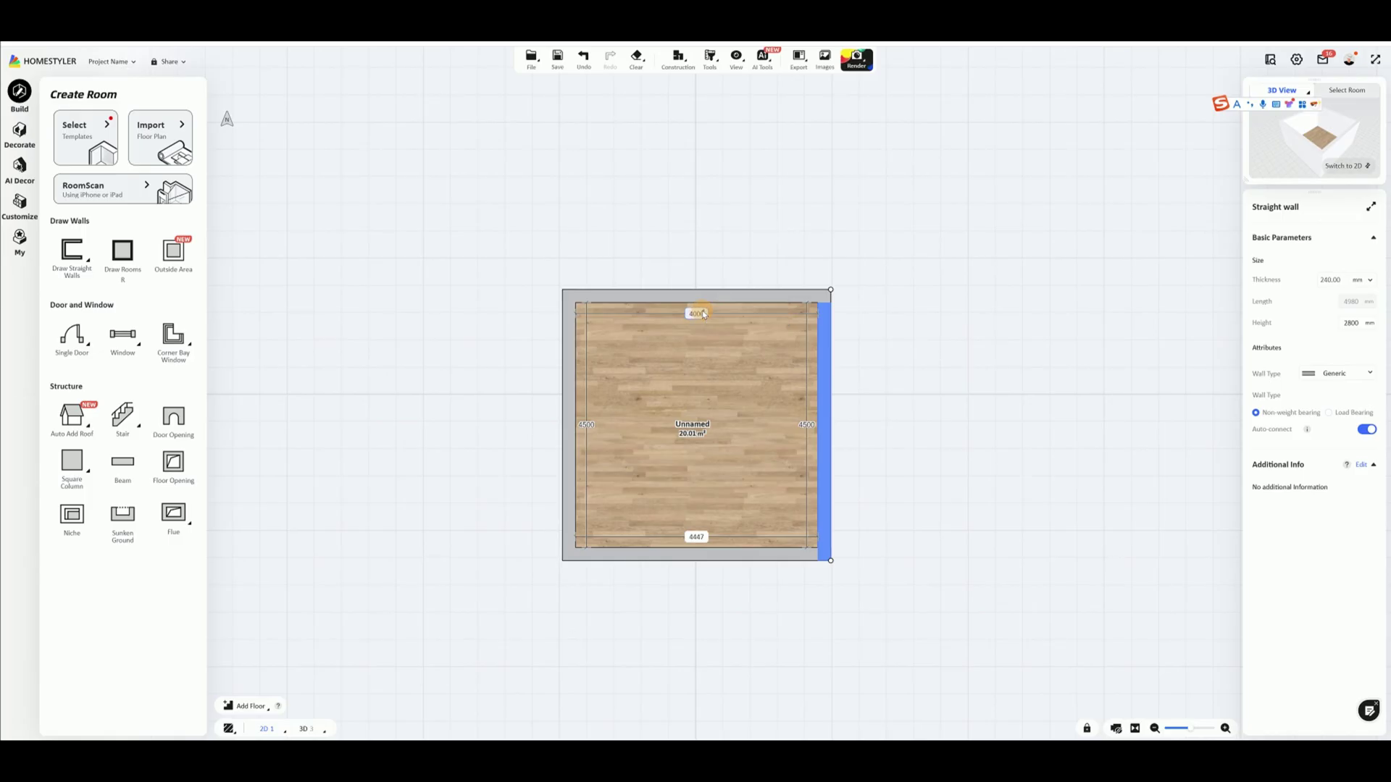
# Set the room's inside width to 4000 mm and the height of all walls to 3600 mm
pyautogui.press('Return')
pyautogui.click(882, 418)
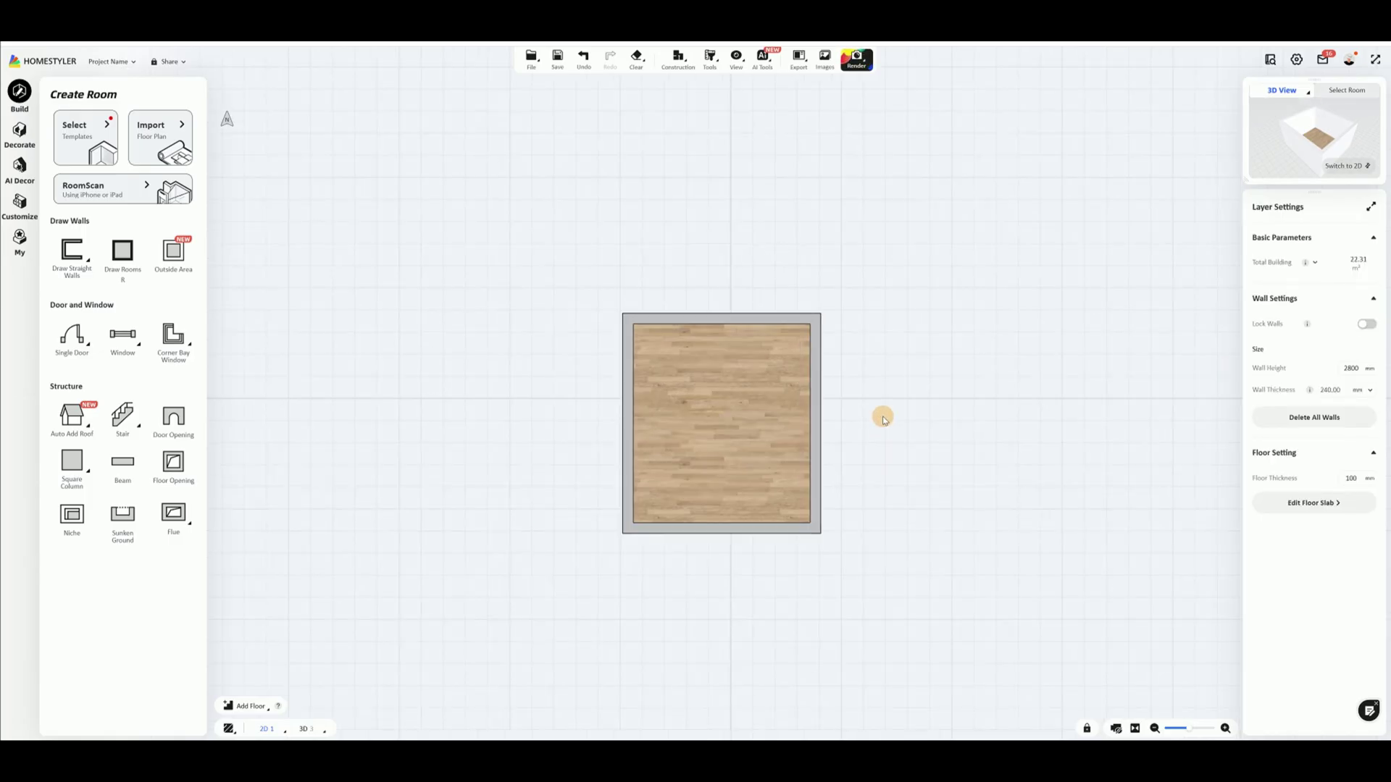
pyautogui.press('3')
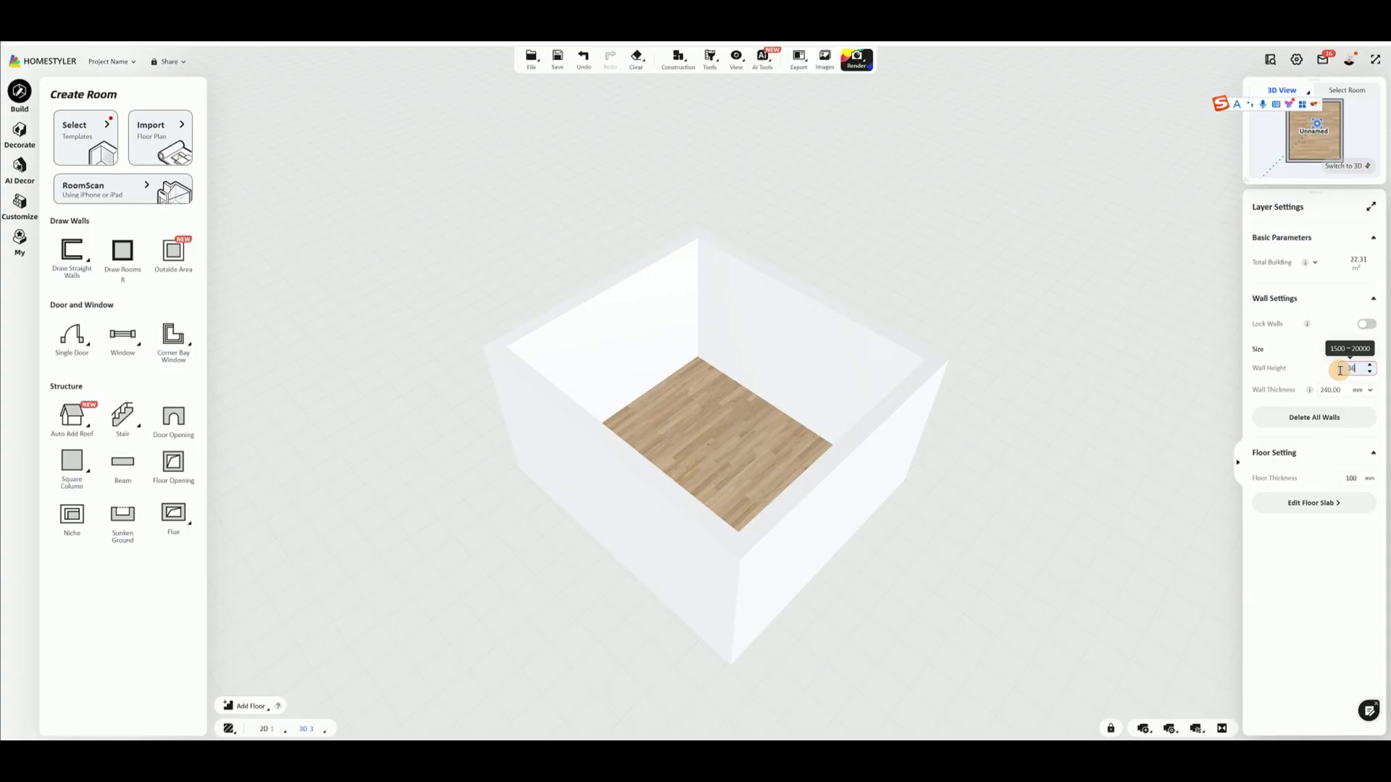
pyautogui.press('Return')
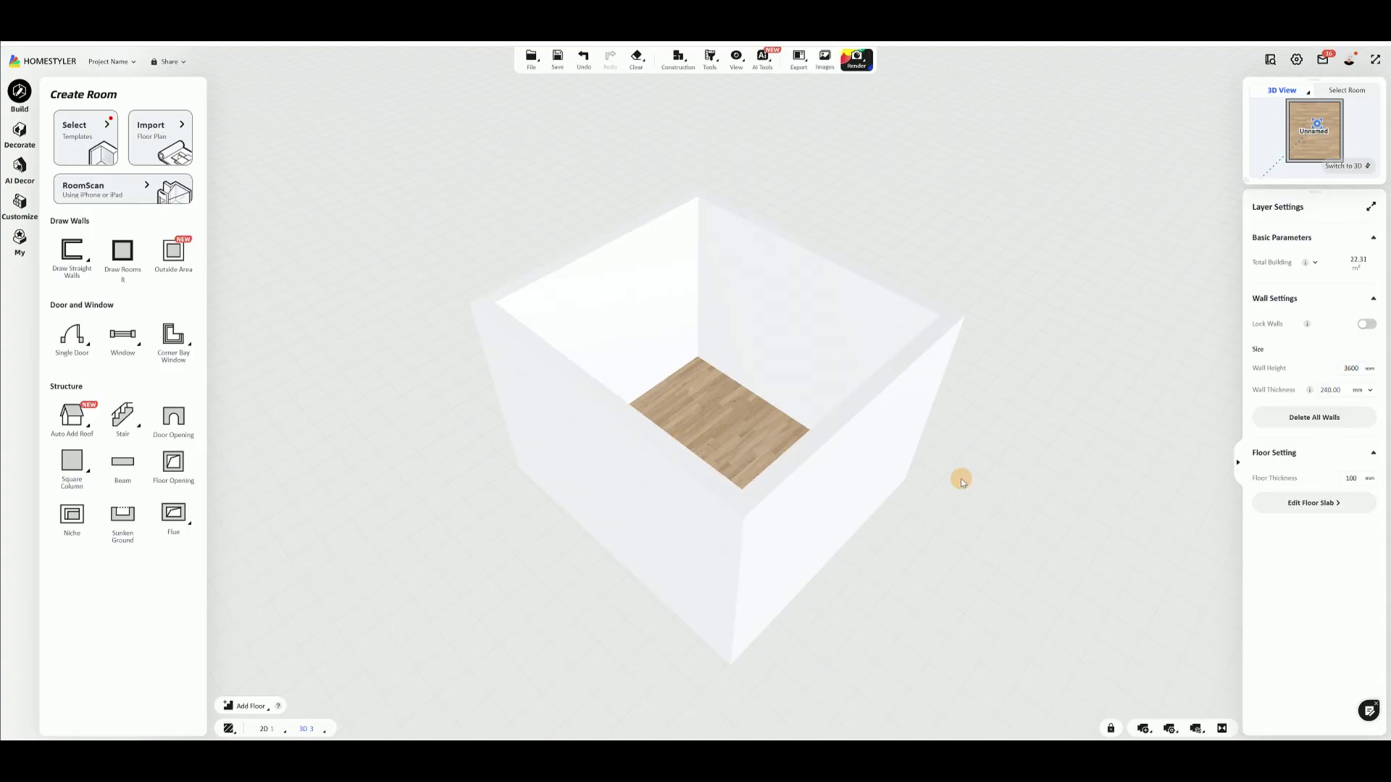
# Lower the height of the right-hand side wall in the floor plan
pyautogui.scroll(-1, 961, 478)
pyautogui.moveTo(1004, 468); pyautogui.dragTo(941, 487)
pyautogui.press('1')
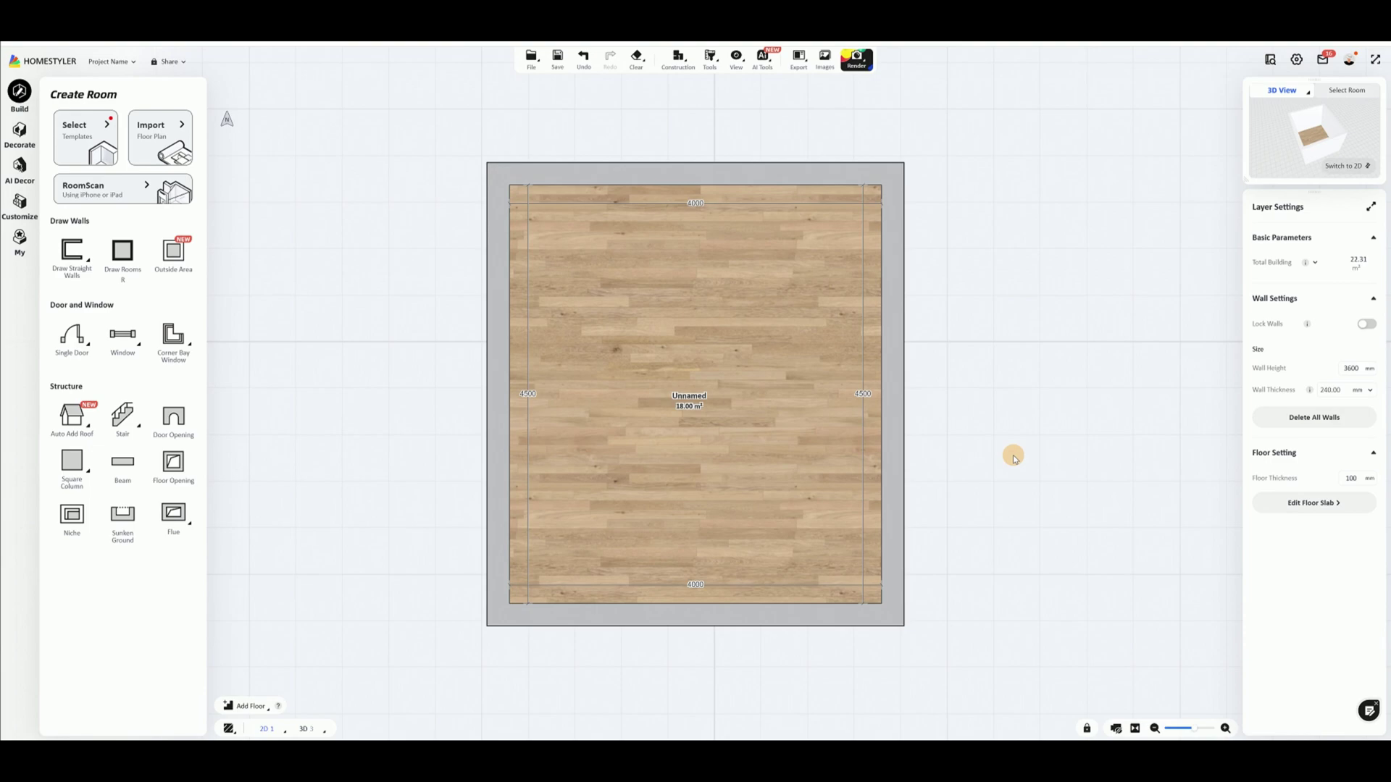
pyautogui.click(888, 352)
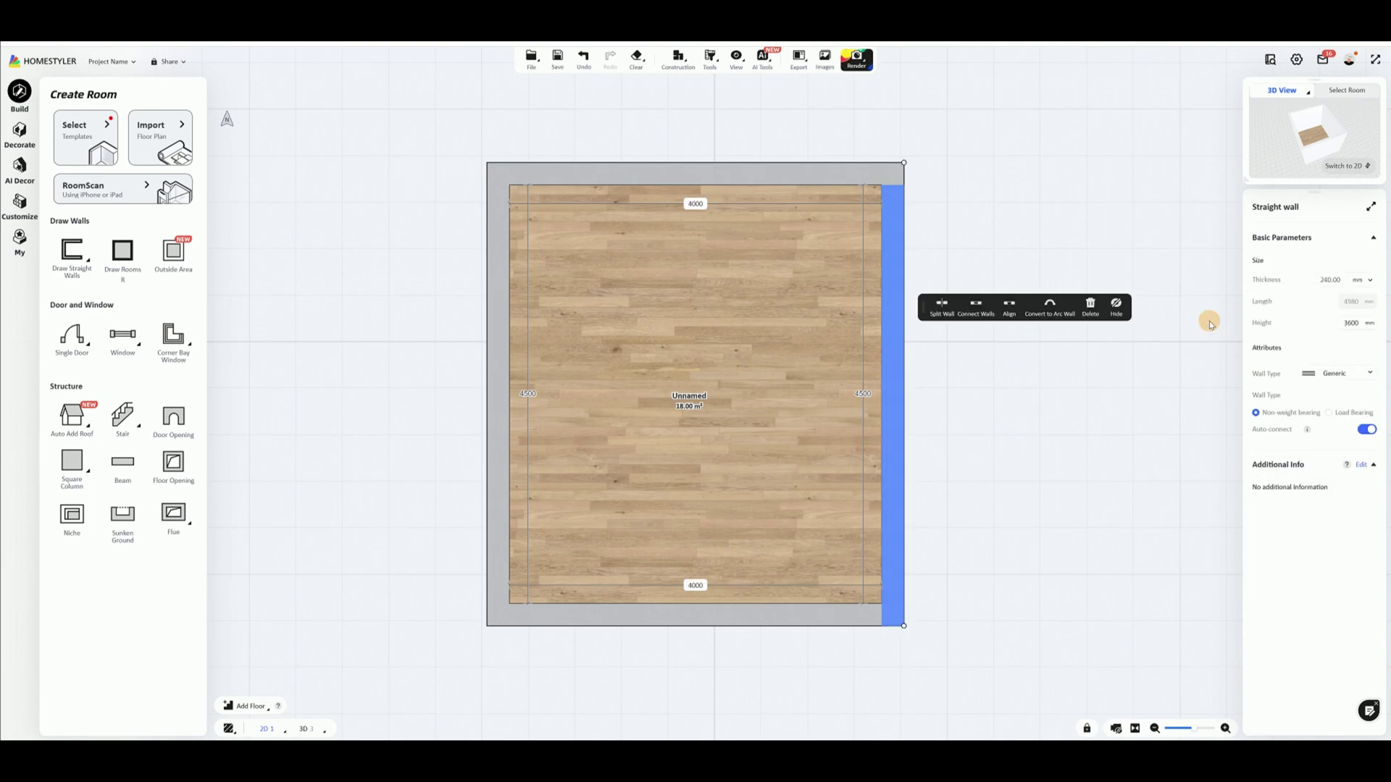
pyautogui.click(1353, 323)
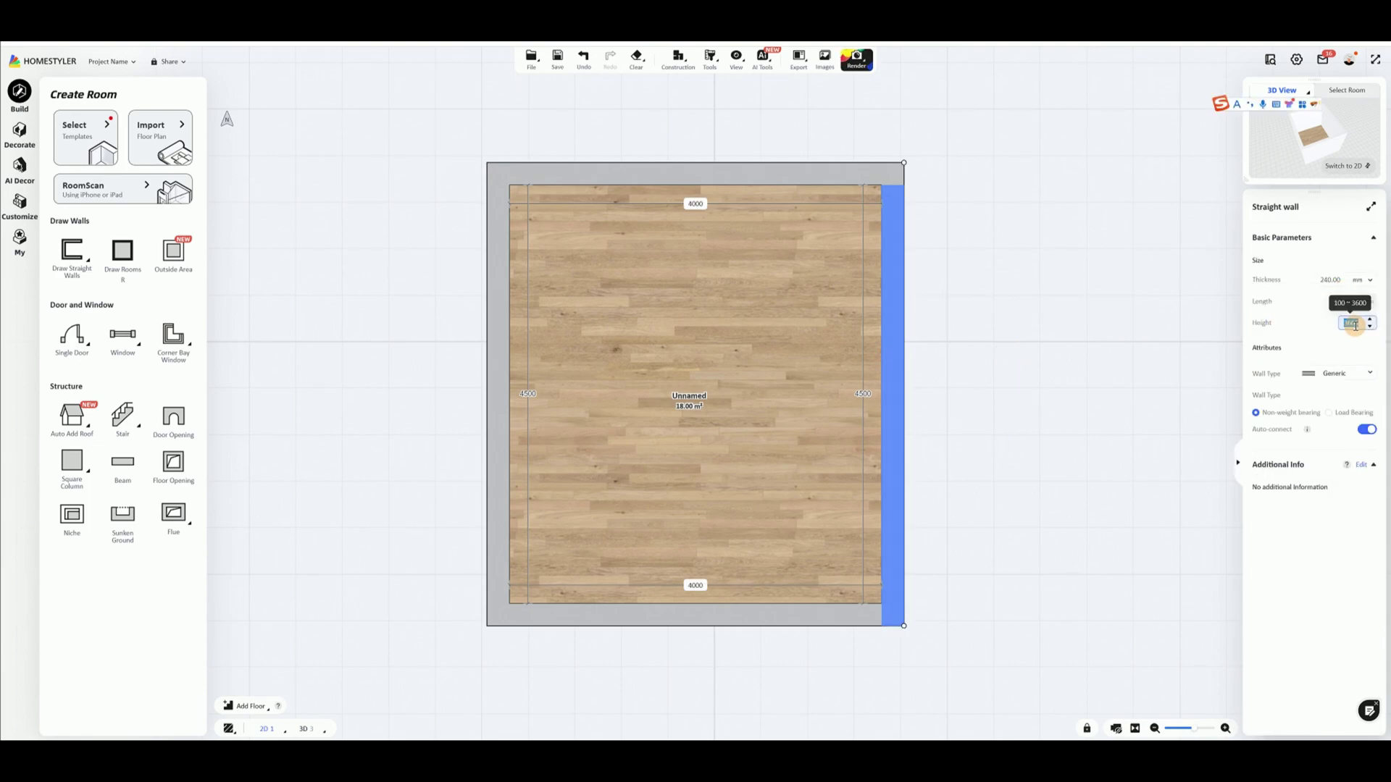
pyautogui.press('Return')
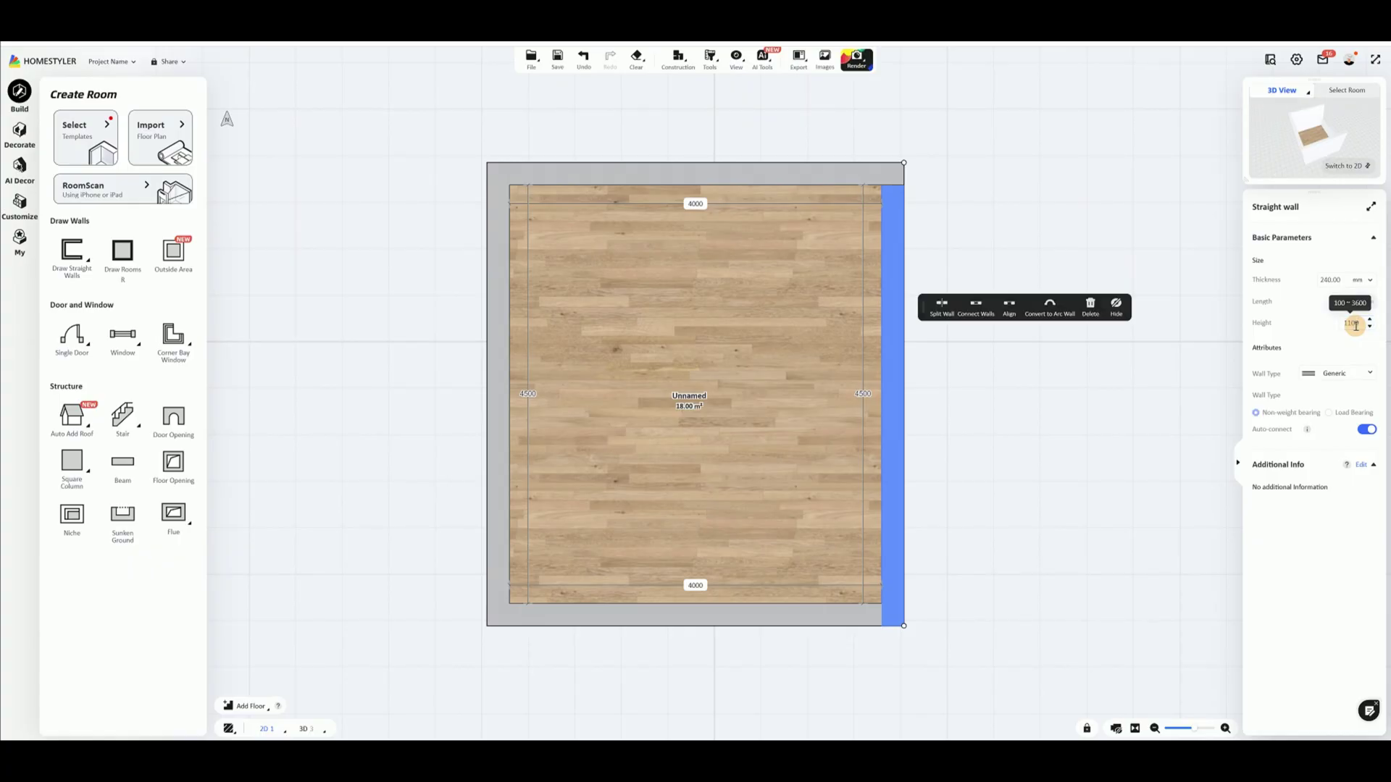
# Lower the opposite, left-hand side wall as well and check both low walls in 3D
pyautogui.click(501, 306)
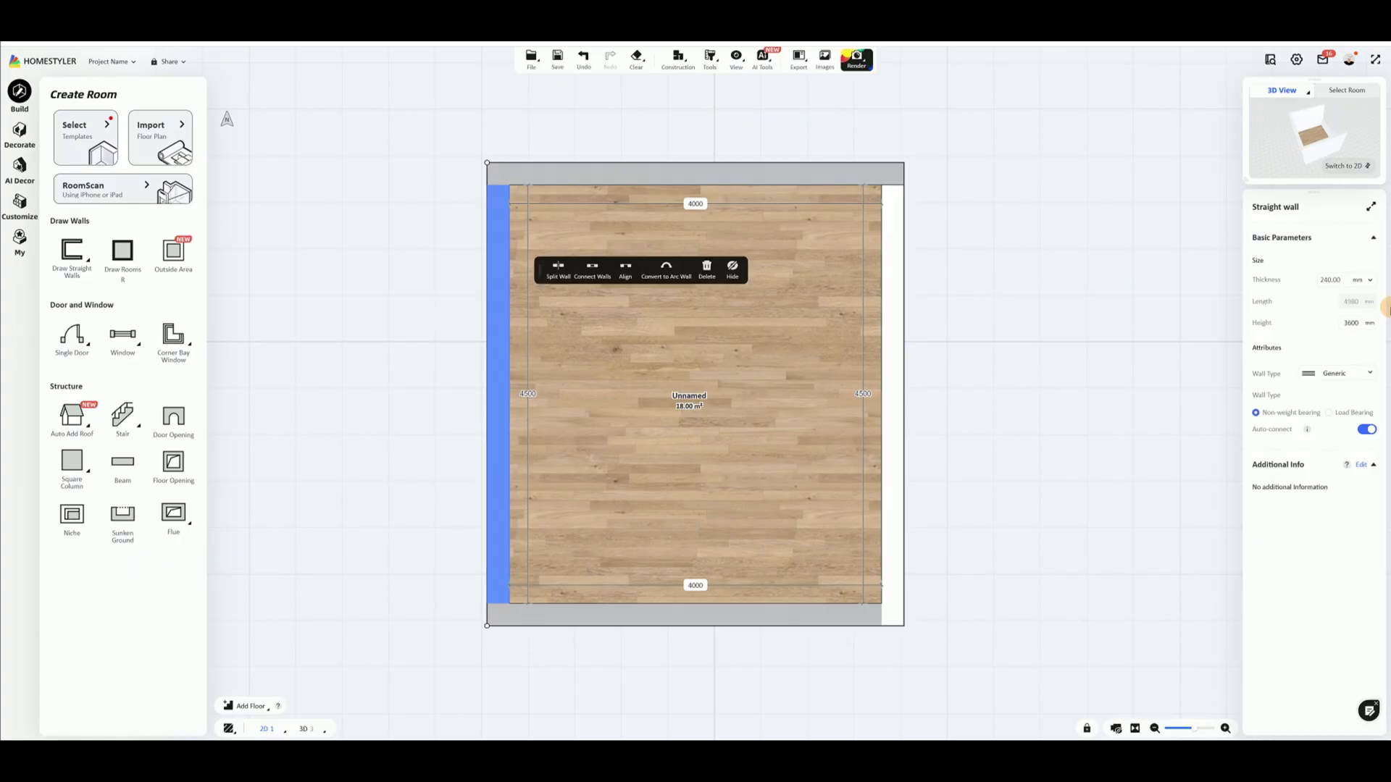
pyautogui.click(1352, 324)
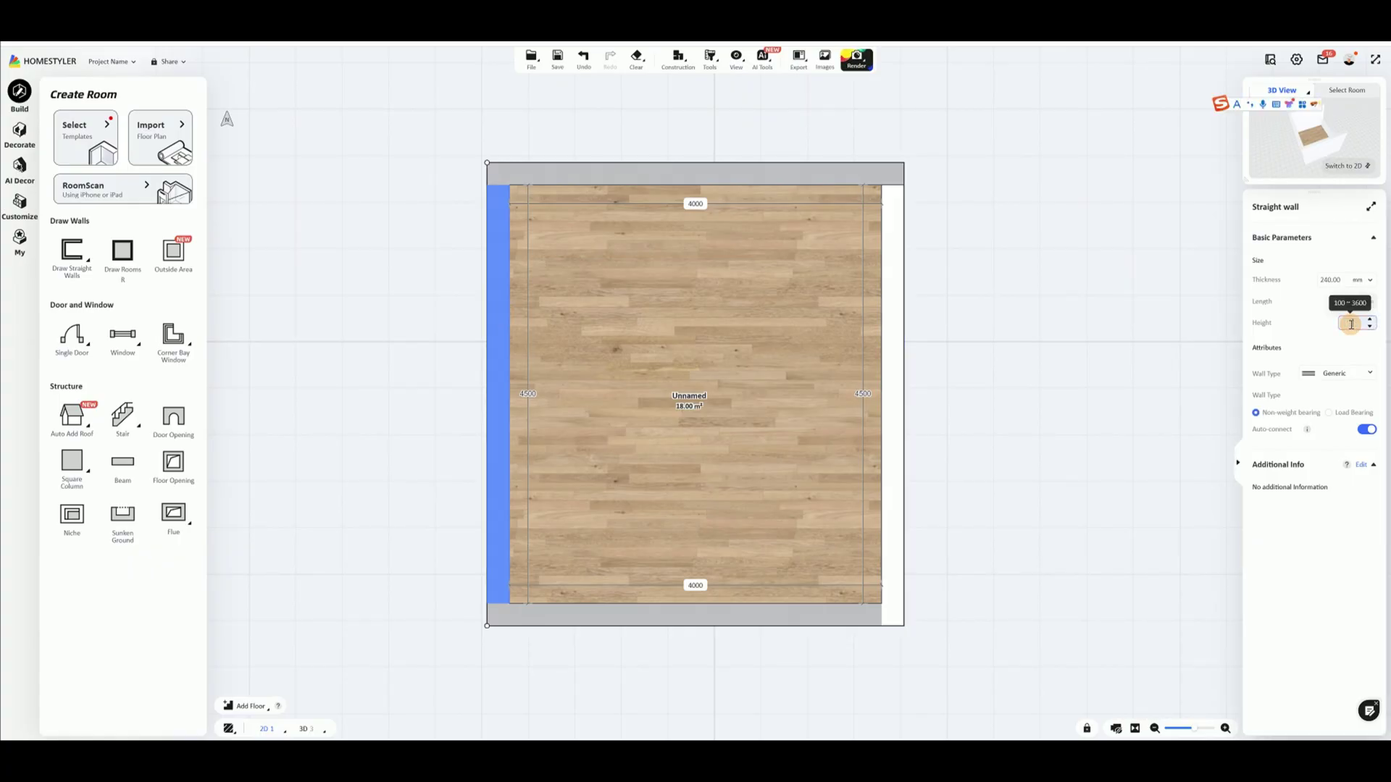
pyautogui.press('Return')
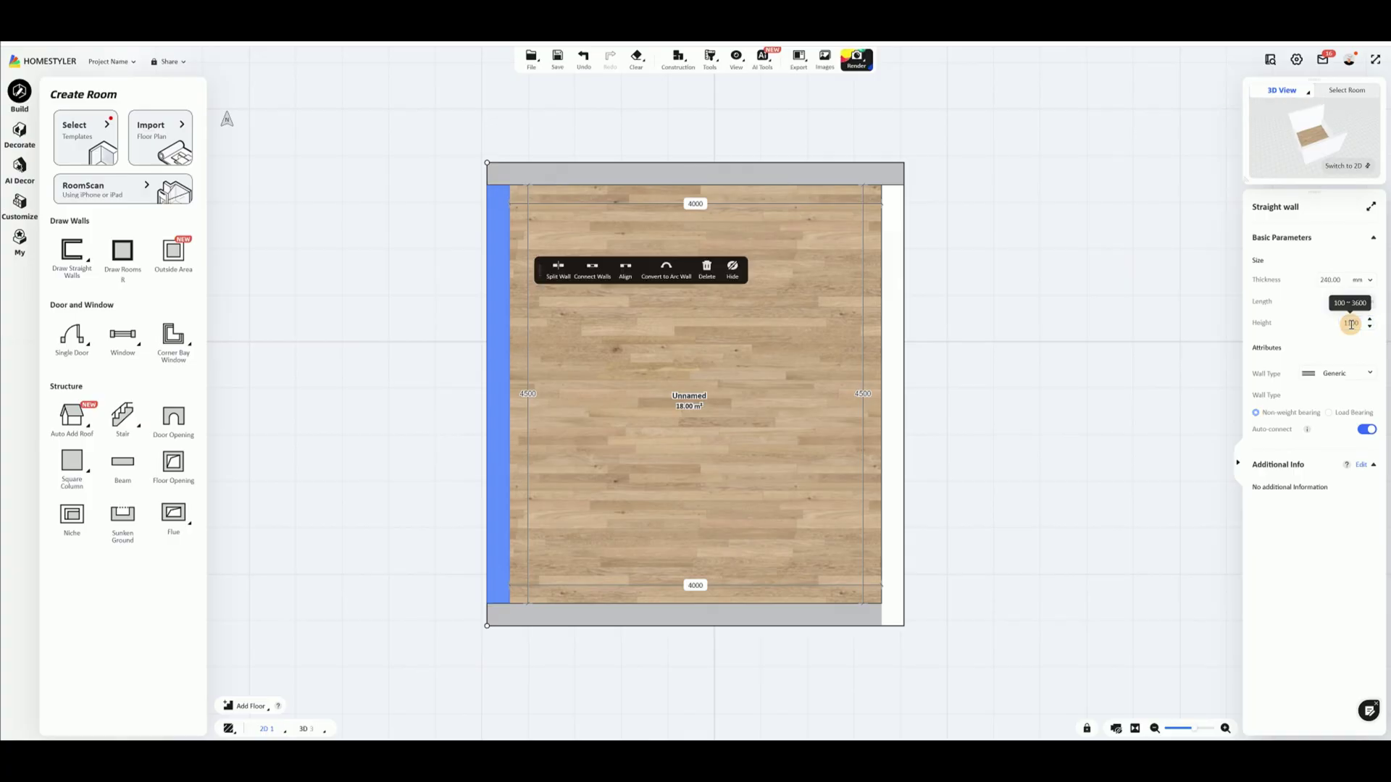
pyautogui.click(1108, 389)
pyautogui.press('3')
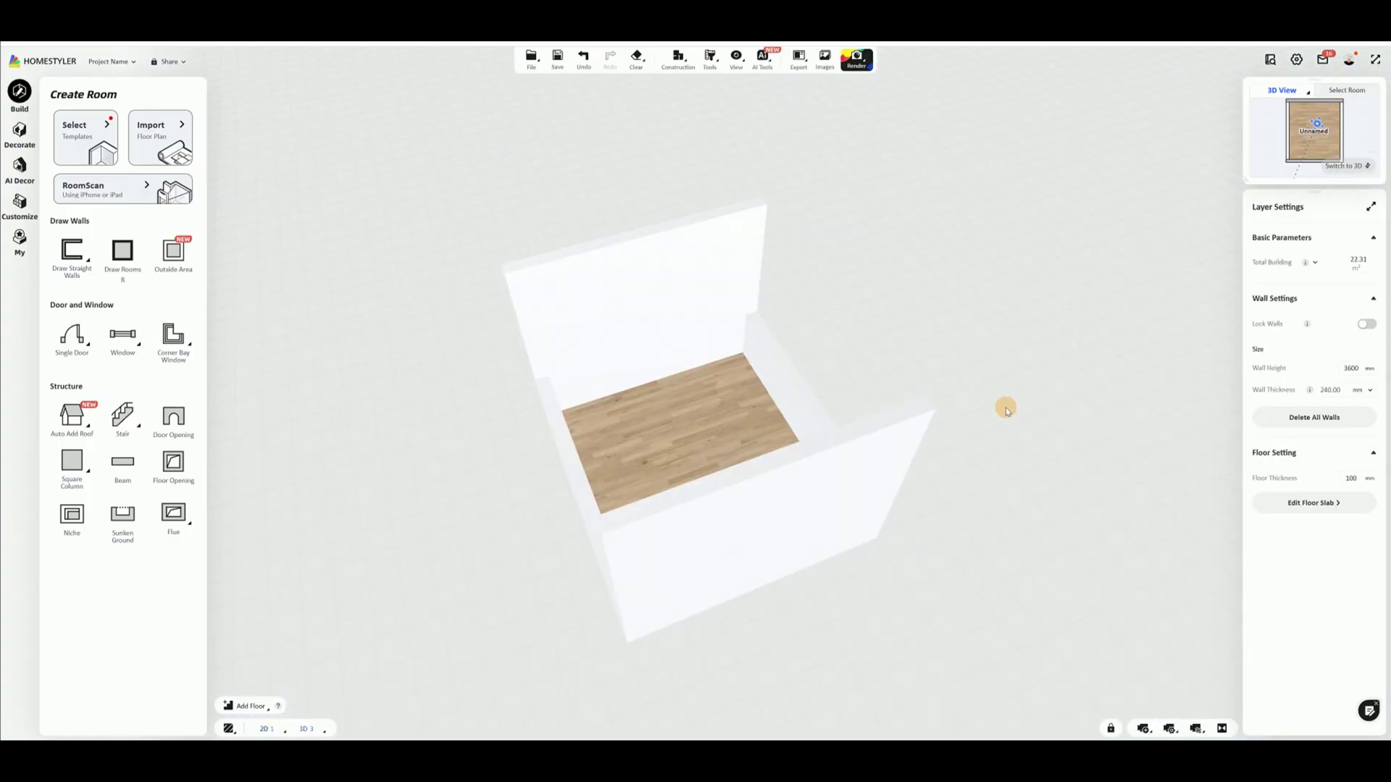
pyautogui.moveTo(1003, 406); pyautogui.dragTo(680, 463)
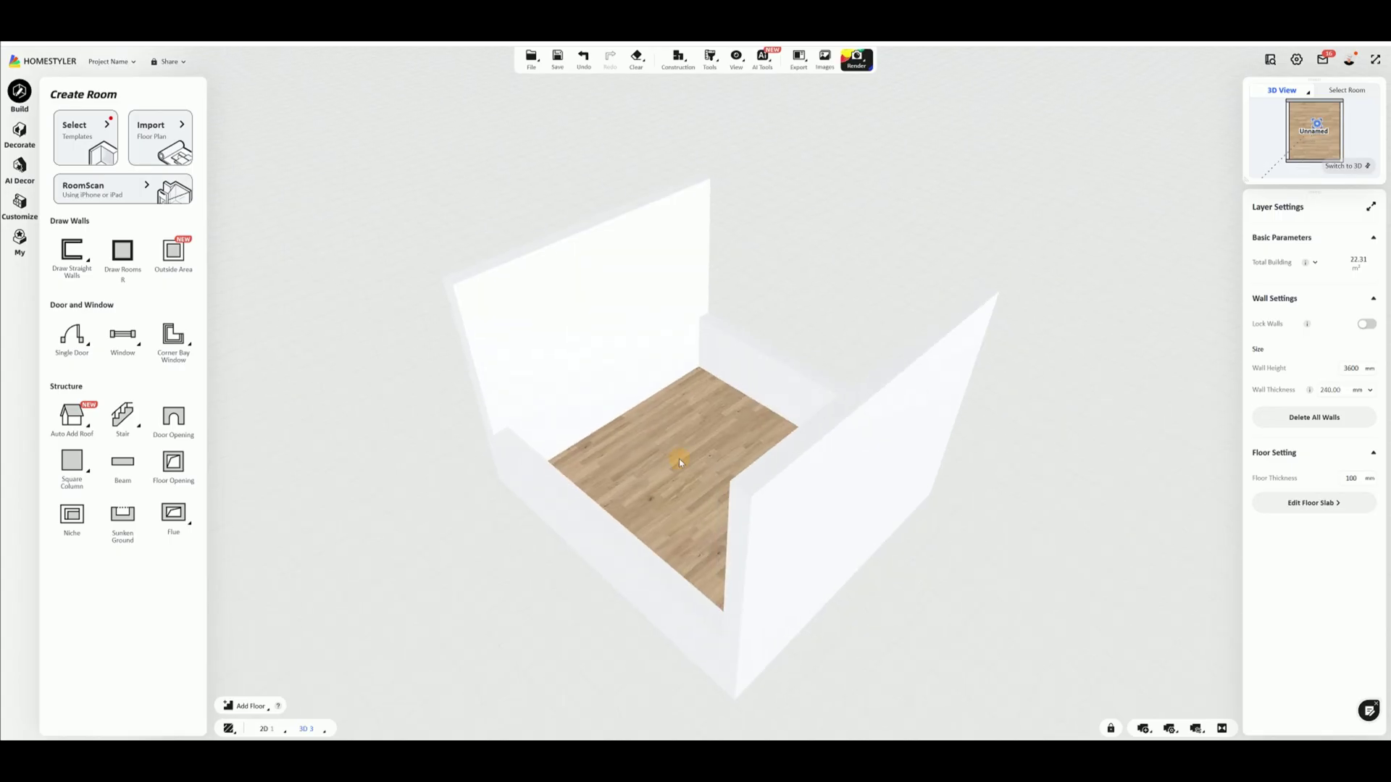
# Open the room in the Interior Modeling environment and dismiss the loading notice
pyautogui.click(21, 201)
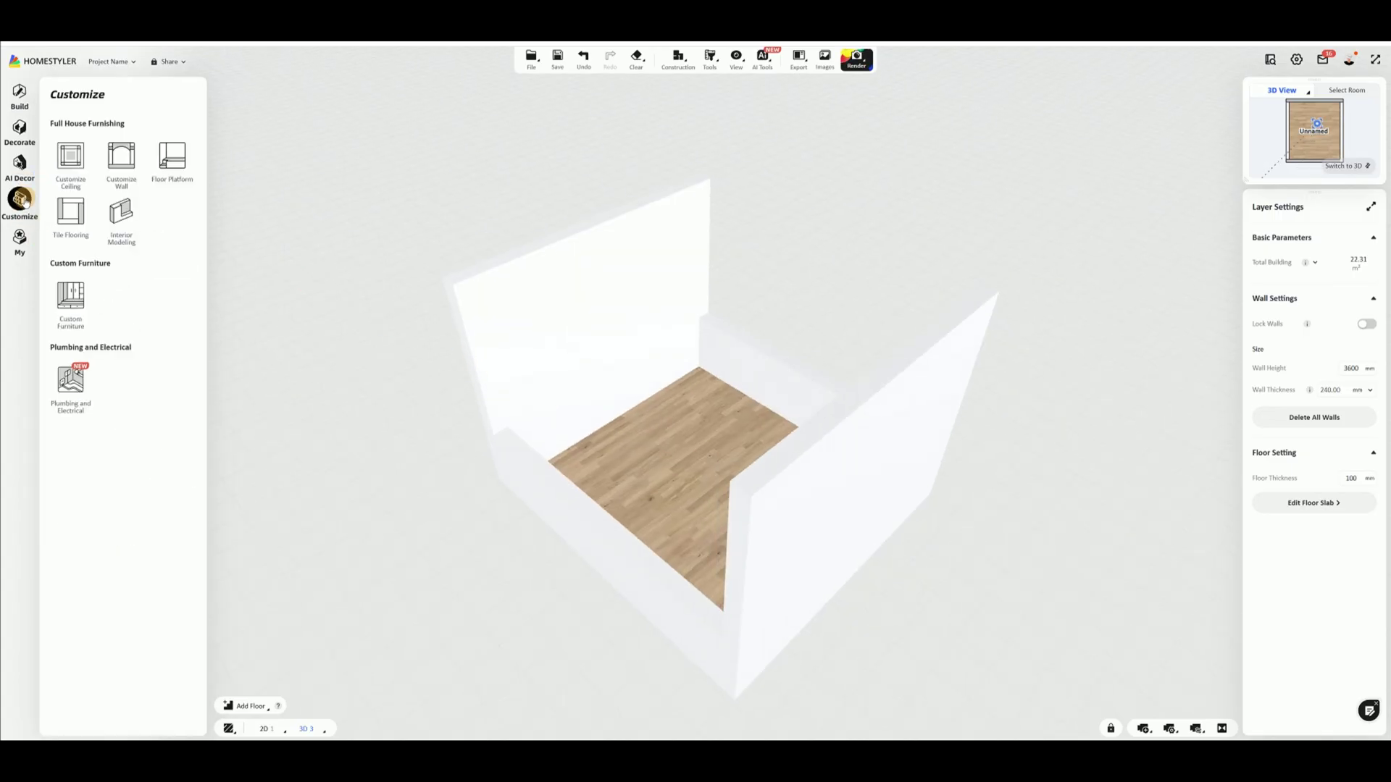
pyautogui.click(121, 218)
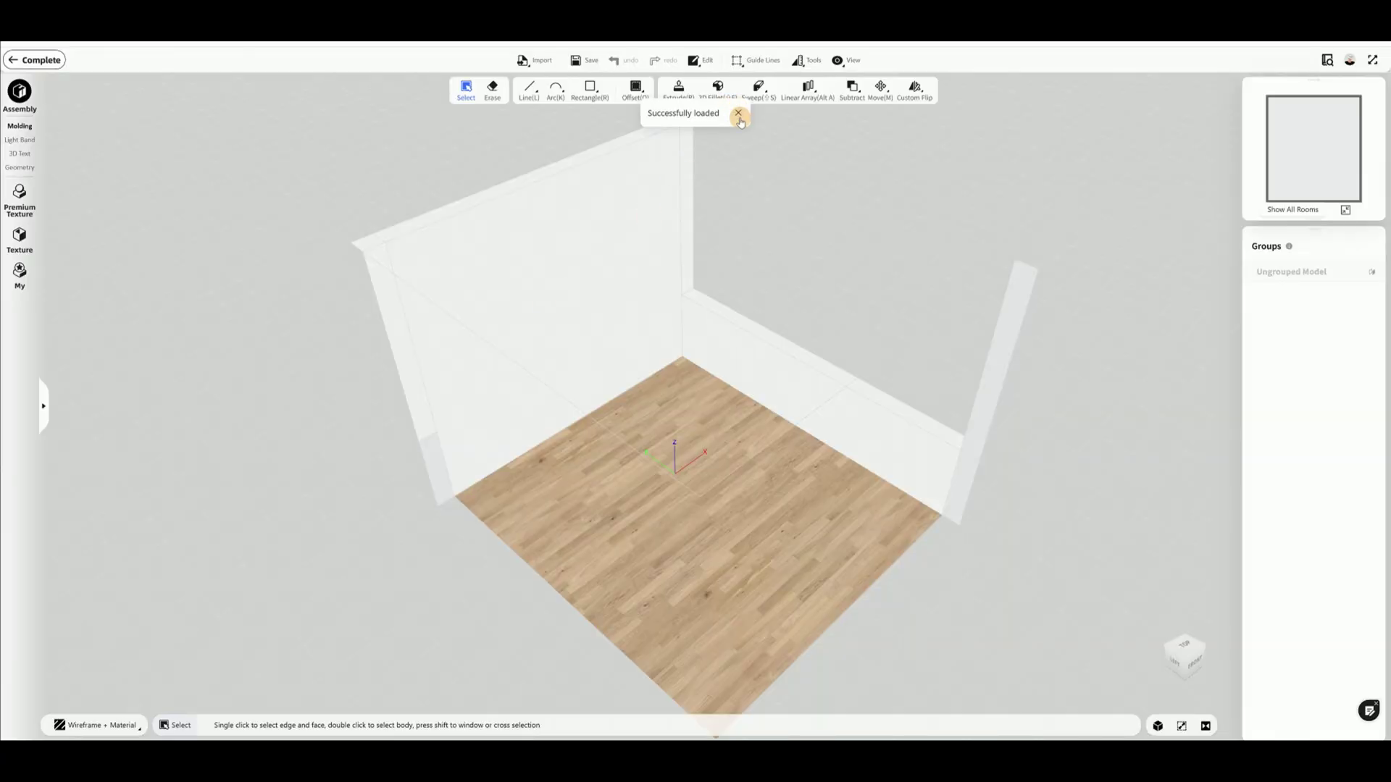
pyautogui.click(738, 114)
# Add a horizontal guide line on the tall end wall, 100 mm below its top edge
pyautogui.moveTo(736, 121); pyautogui.dragTo(642, 237)
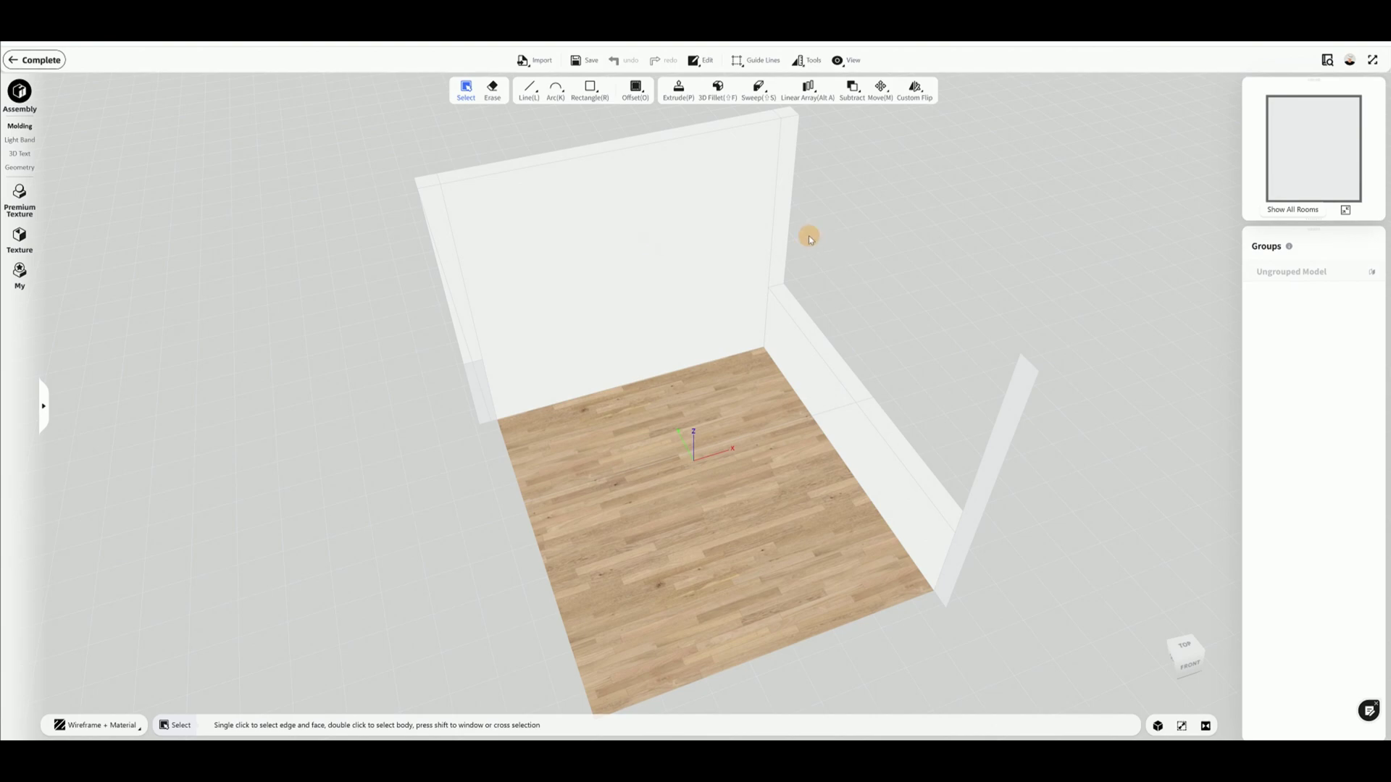
pyautogui.moveTo(809, 239); pyautogui.dragTo(715, 244)
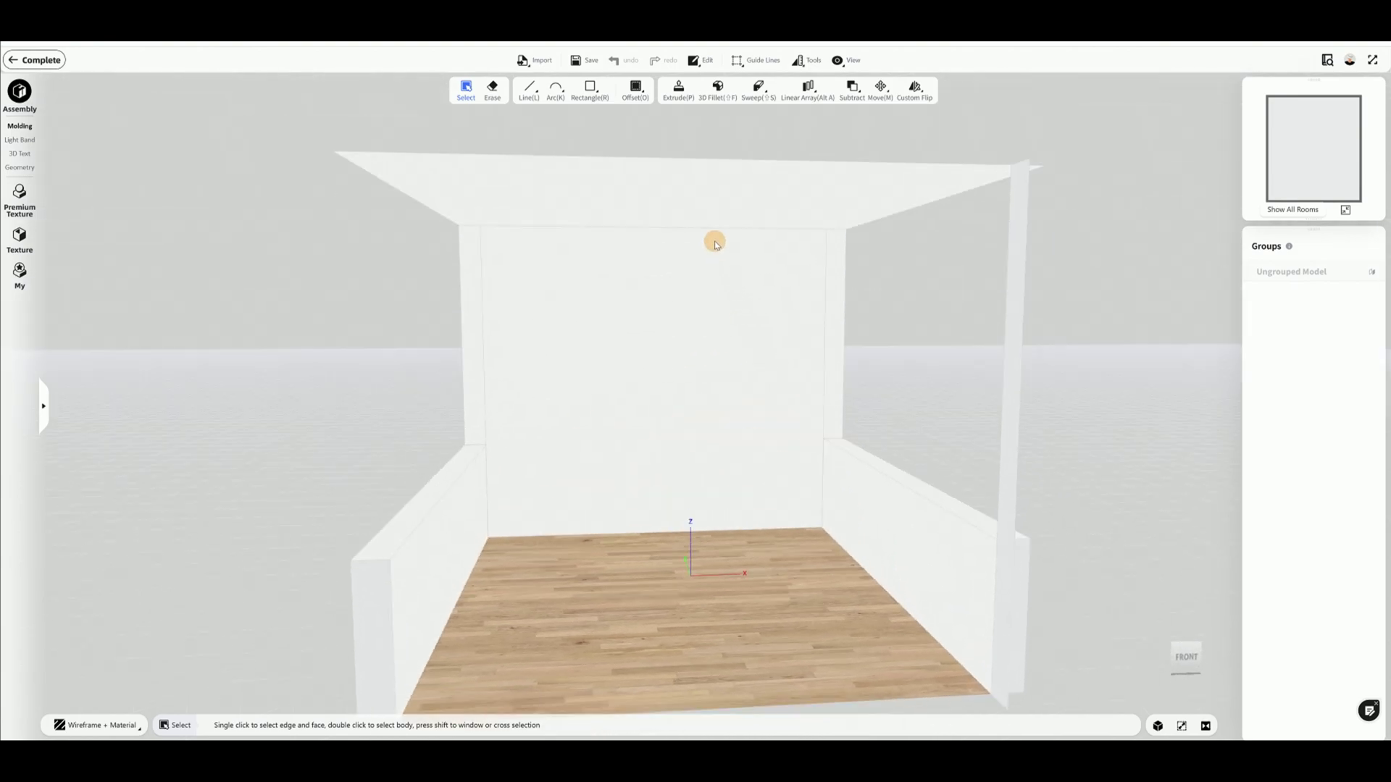
pyautogui.scroll(3, 715, 244)
pyautogui.click(737, 61)
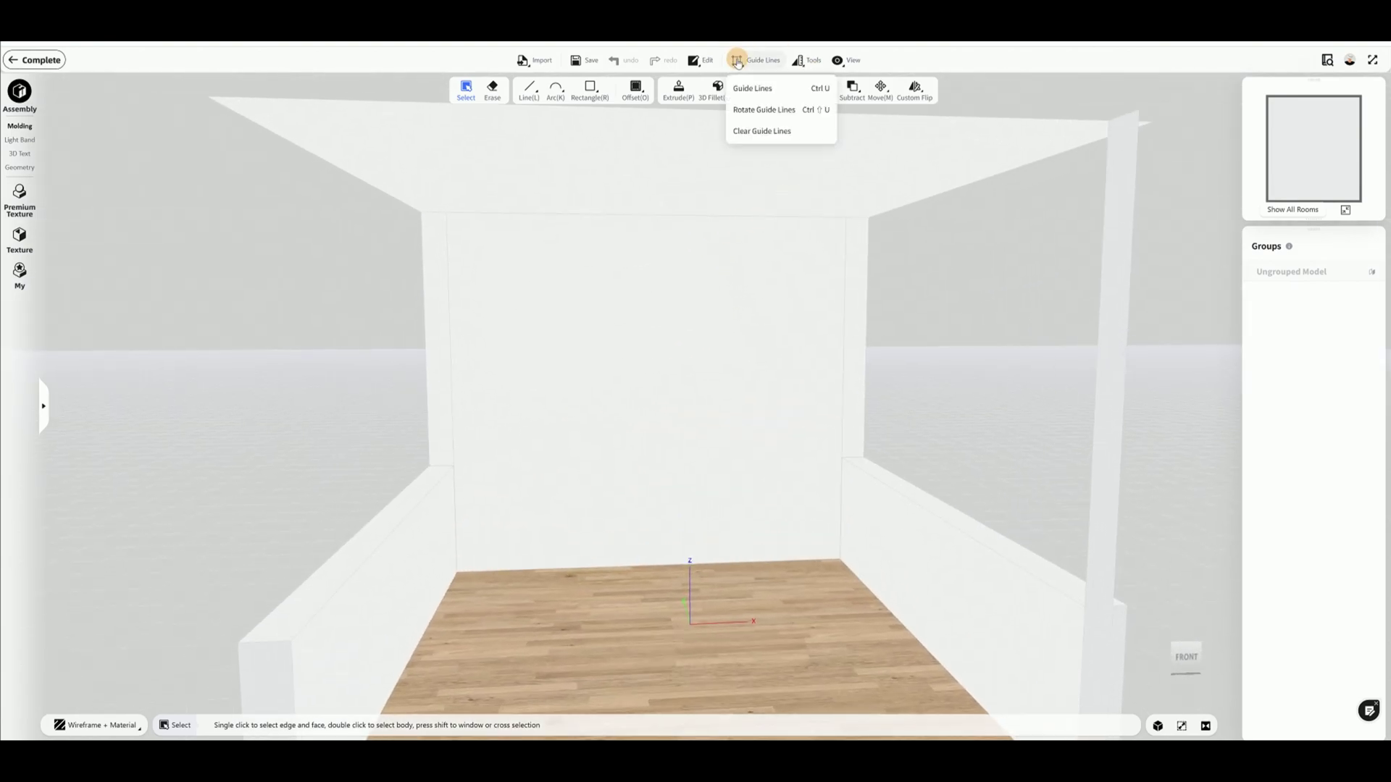
pyautogui.click(753, 89)
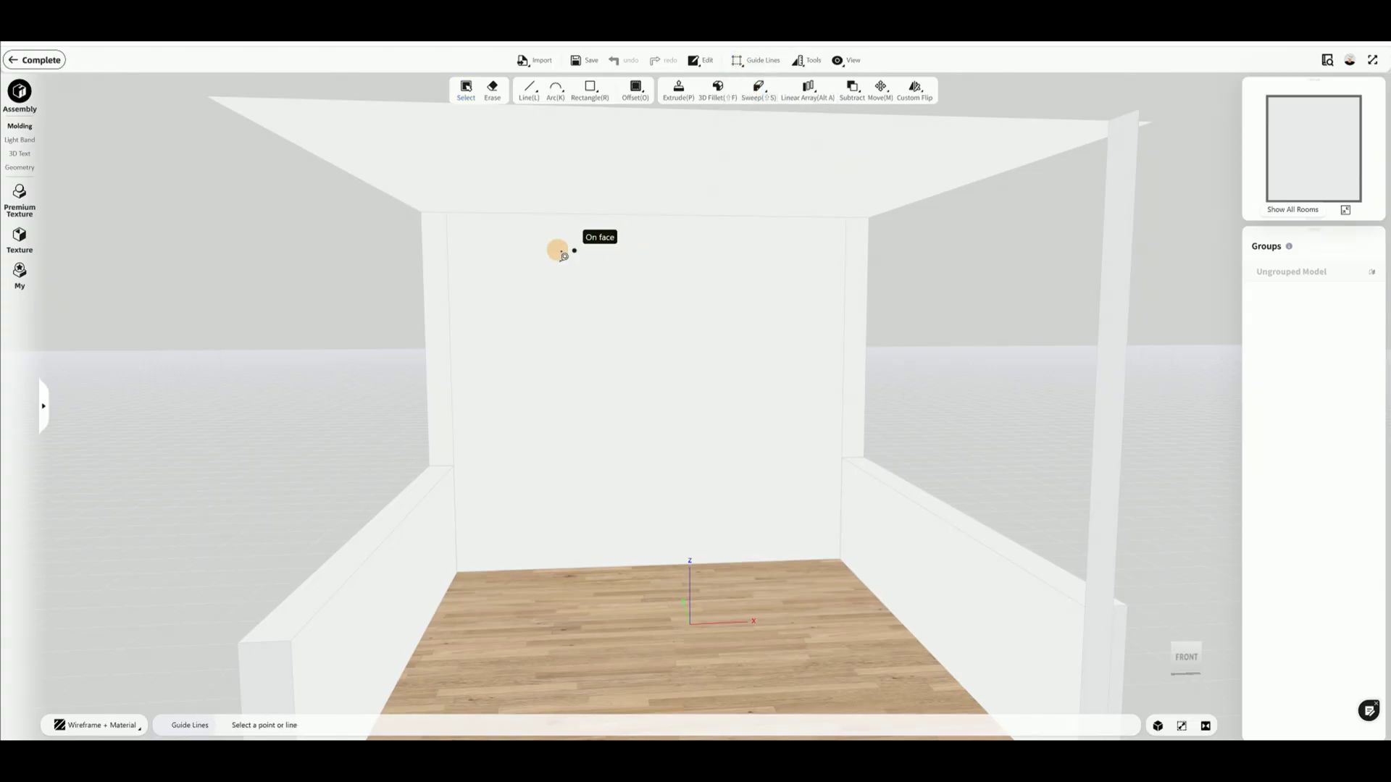
pyautogui.click(573, 214)
pyautogui.scroll(3, 572, 232)
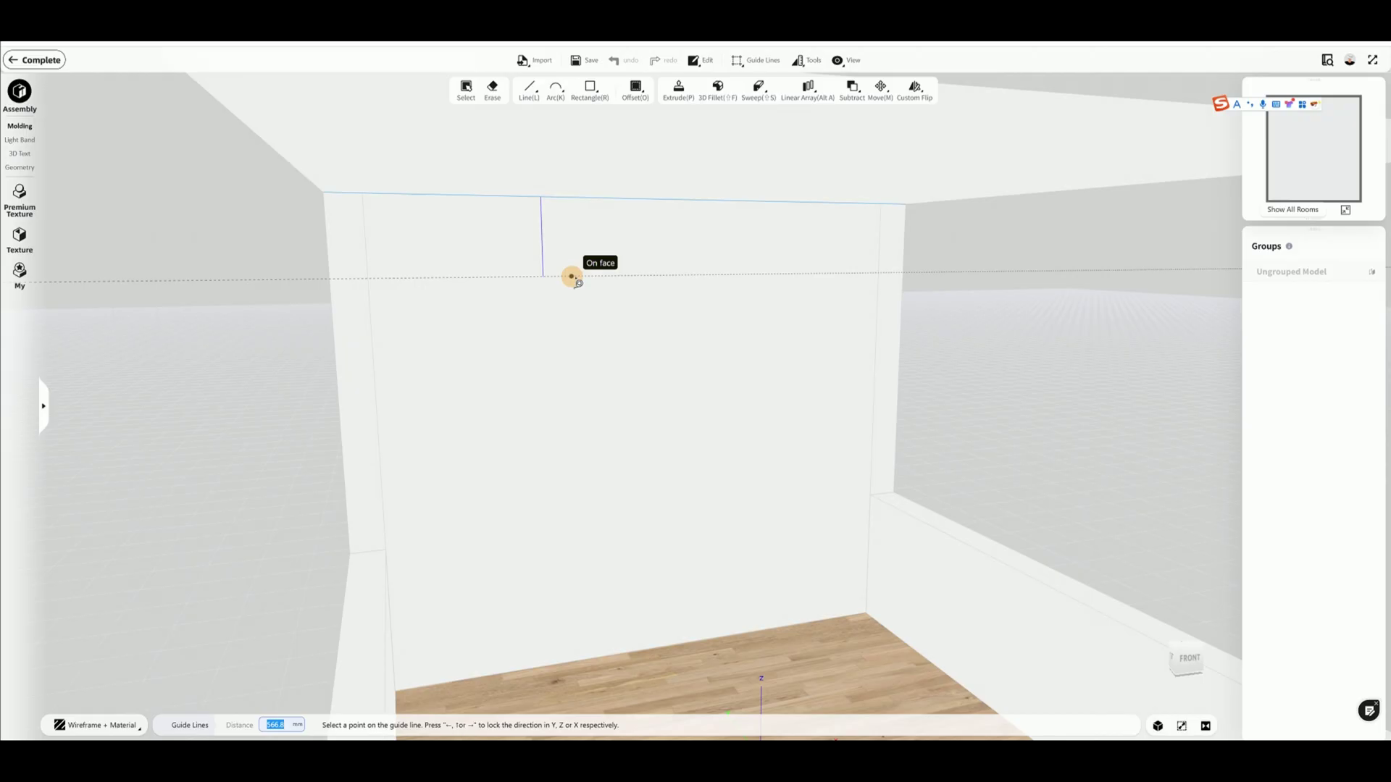
pyautogui.write('100')
pyautogui.press('Return')
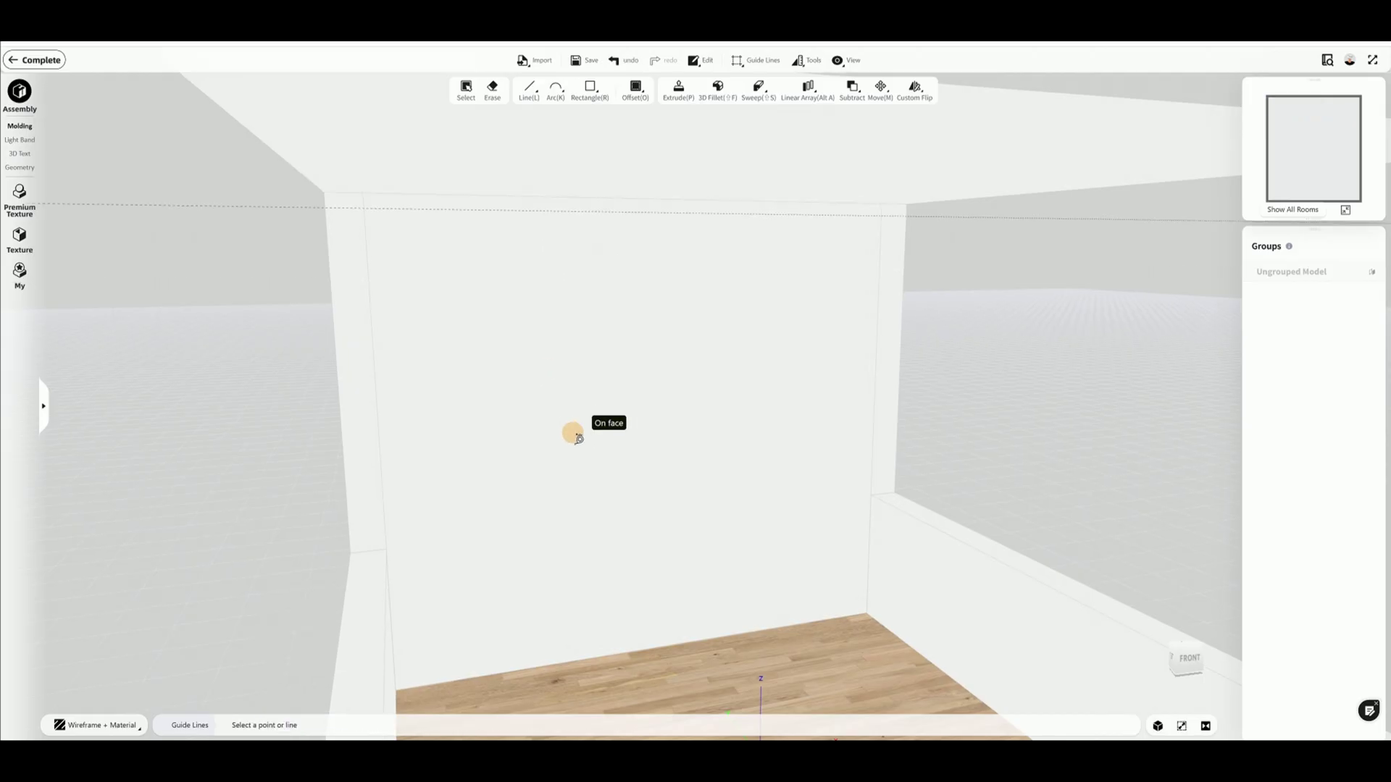
# Add a vertical guide line through the middle of the end wall, 2000 mm from its left inner edge
pyautogui.moveTo(571, 434); pyautogui.dragTo(534, 426, button='right')
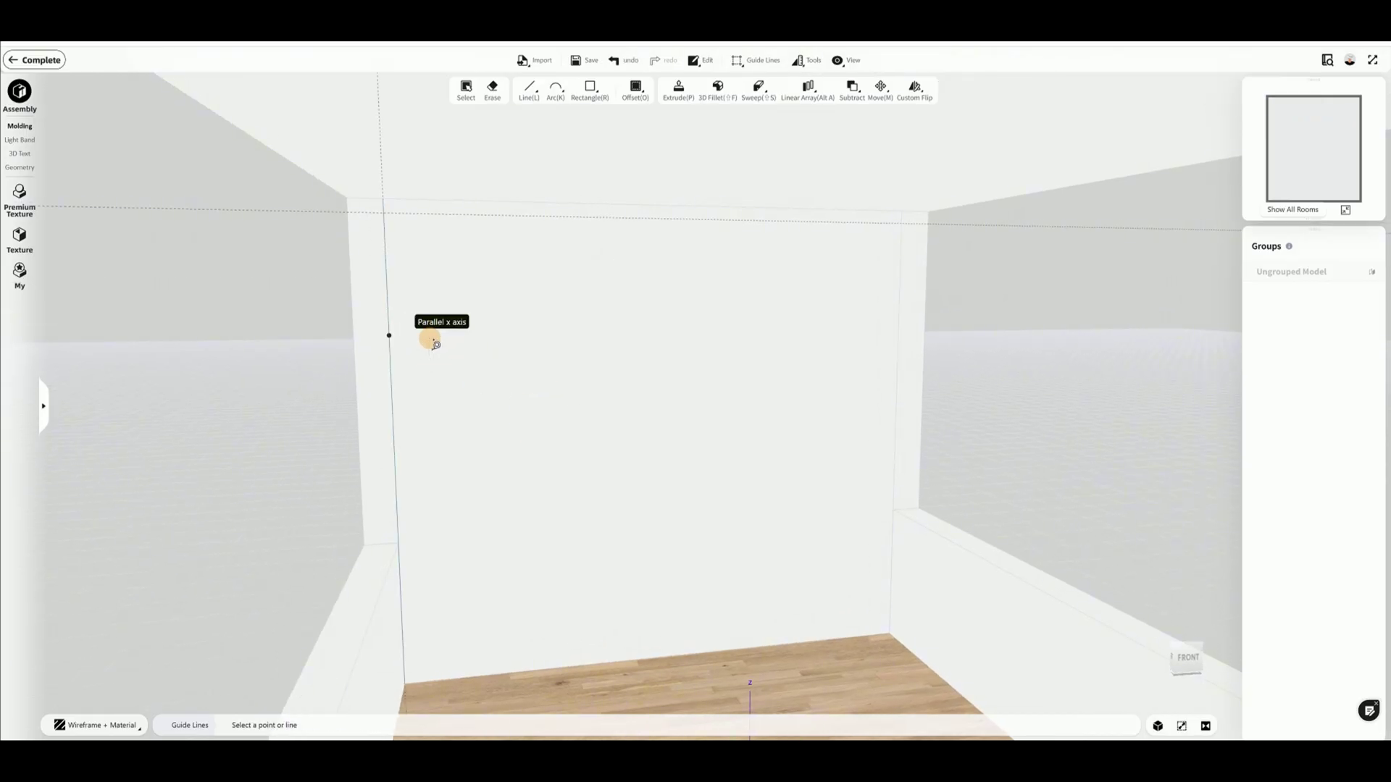
pyautogui.click(397, 336)
pyautogui.click(675, 211)
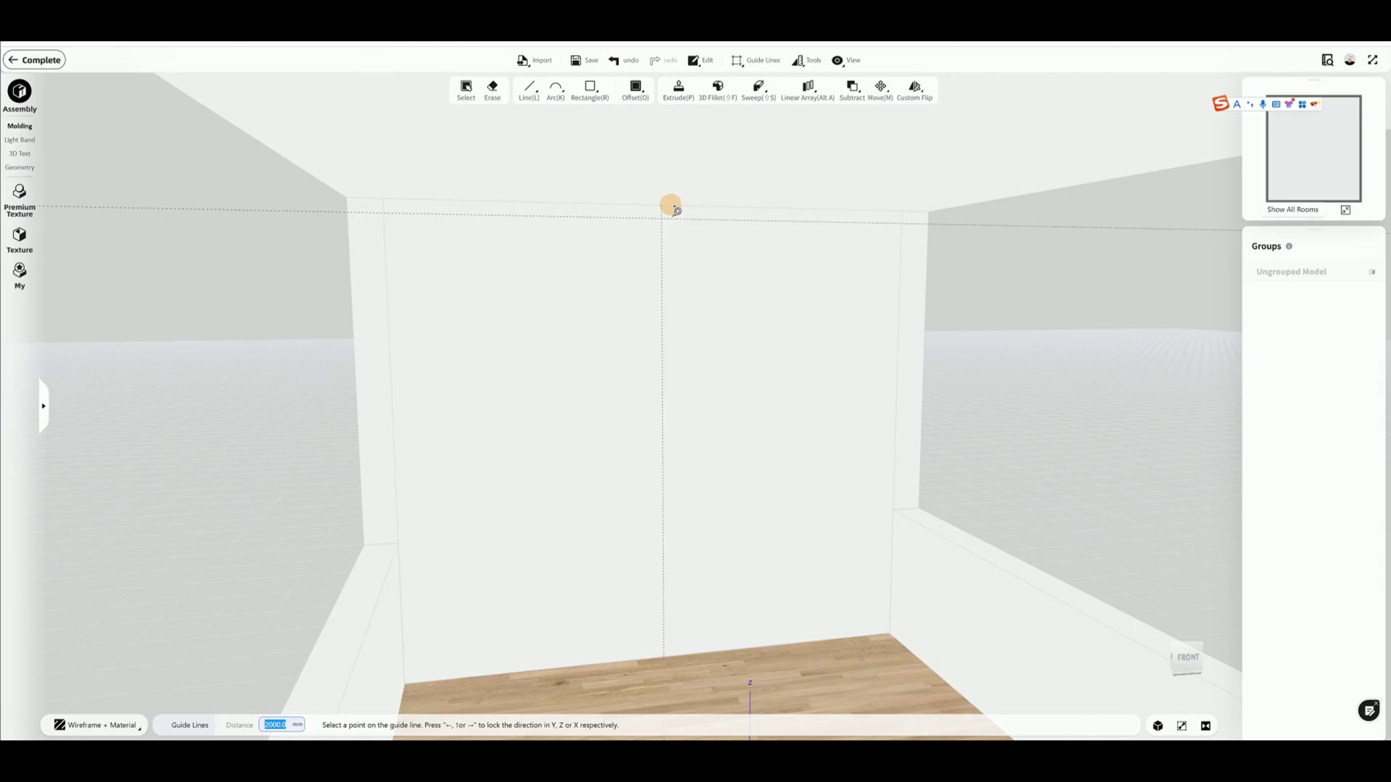
# Add a sloped guide line from the centre guide intersection to the left low wall's inner top corner, plus a parallel one through its outer corner
pyautogui.moveTo(757, 422); pyautogui.dragTo(708, 423, button='middle')
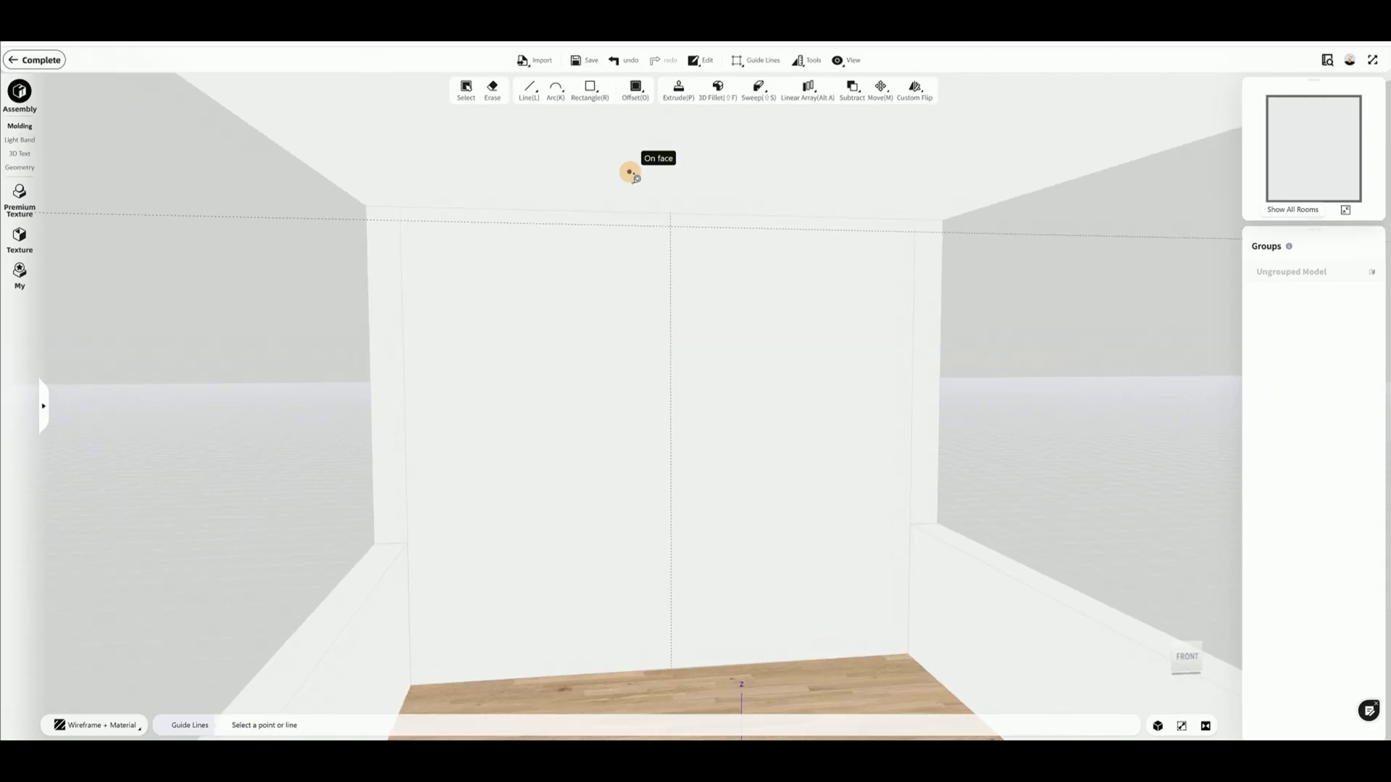
pyautogui.click(407, 543)
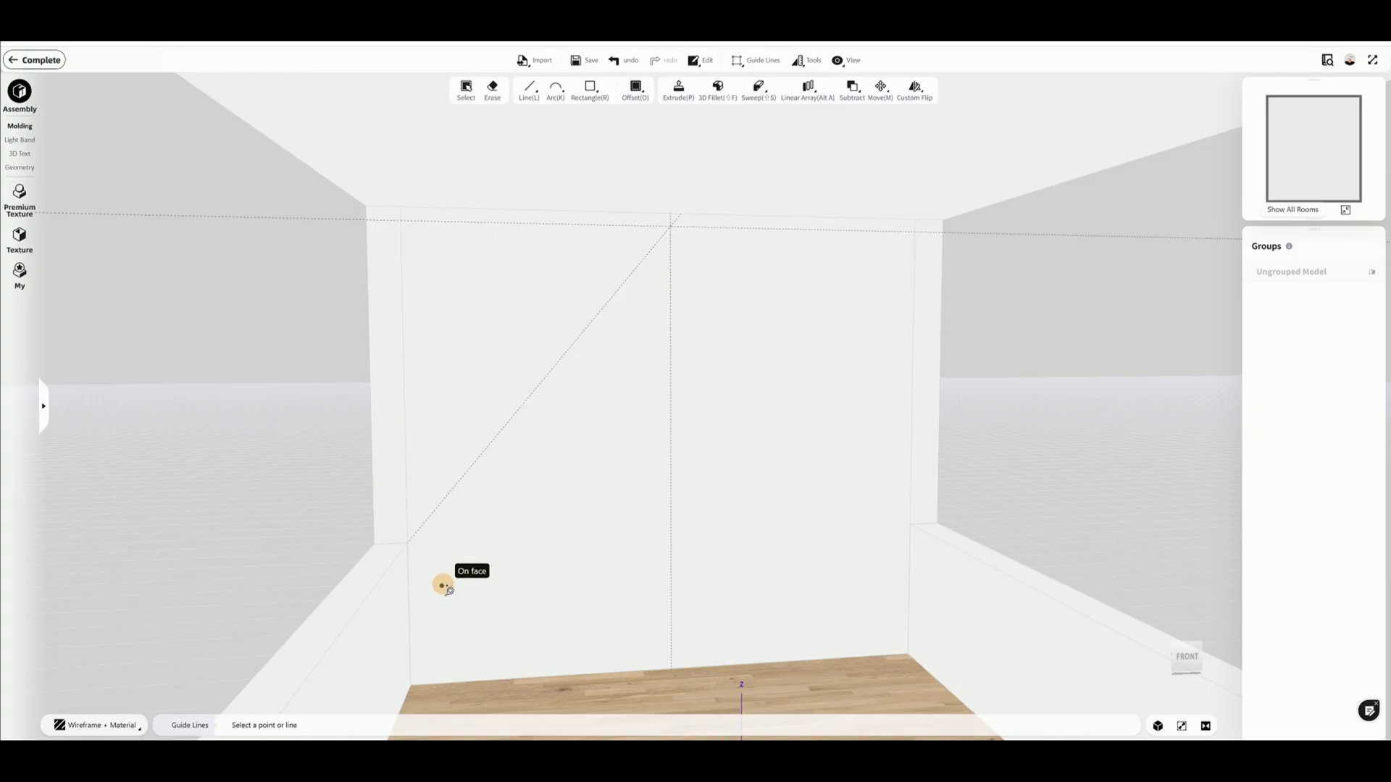
pyautogui.click(471, 473)
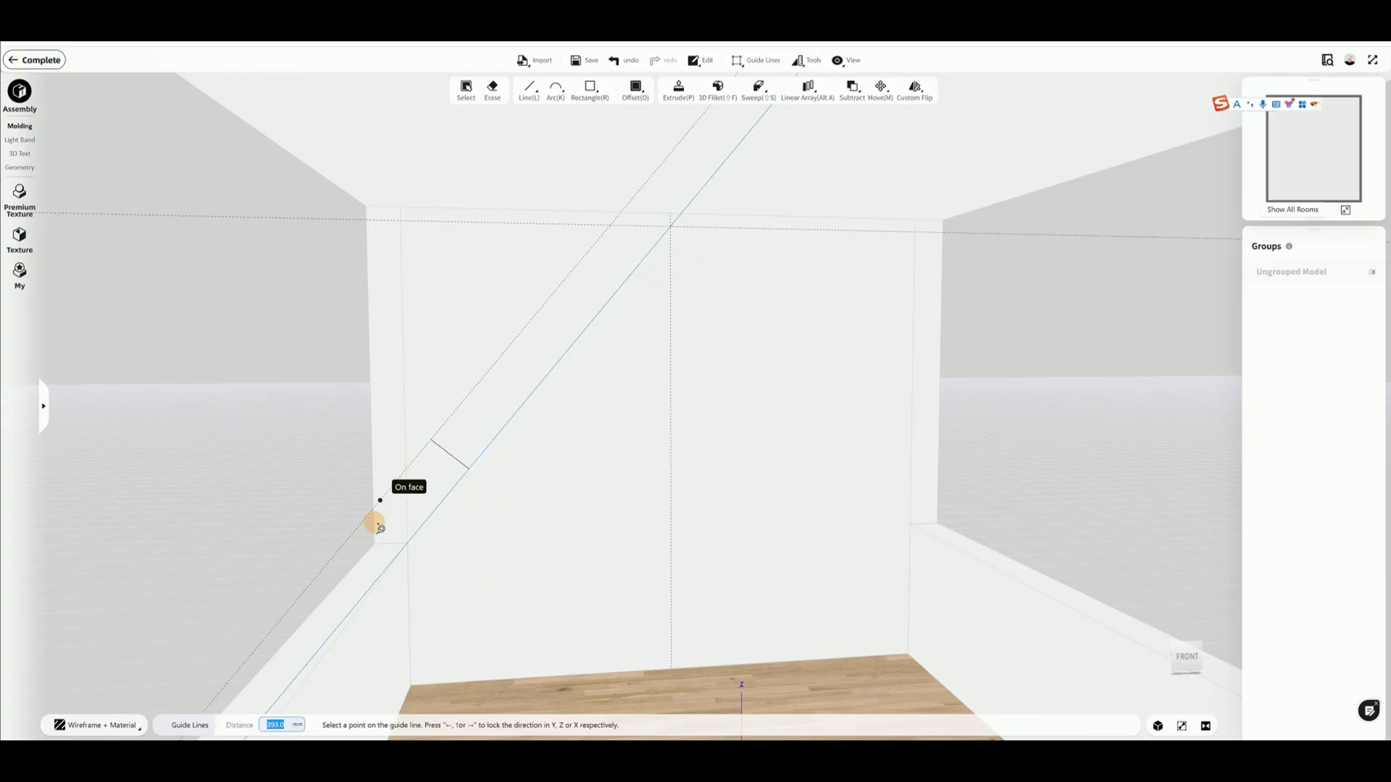
pyautogui.click(375, 548)
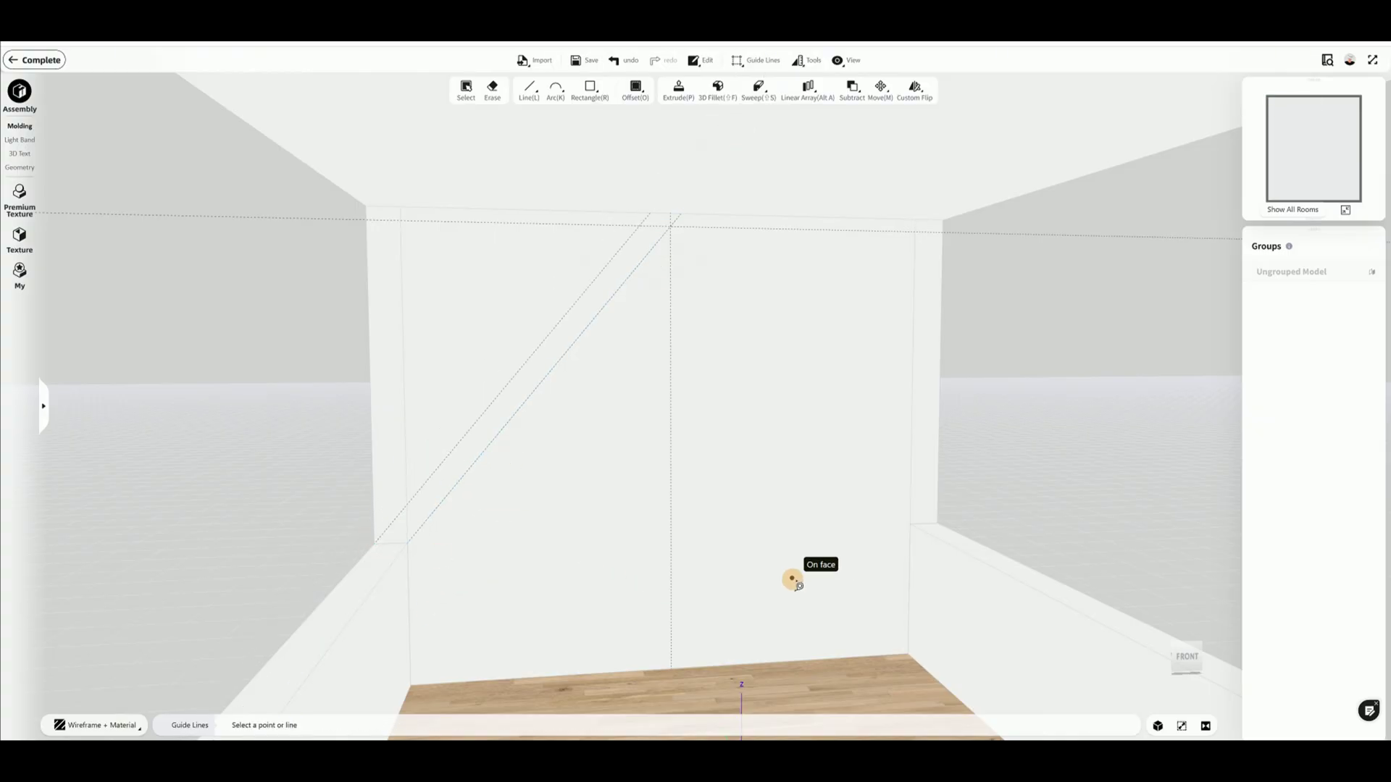
# Add a sloped guide line from the centre intersection to the right low wall's inner top corner, plus a parallel one through its outer corner
pyautogui.click(671, 226)
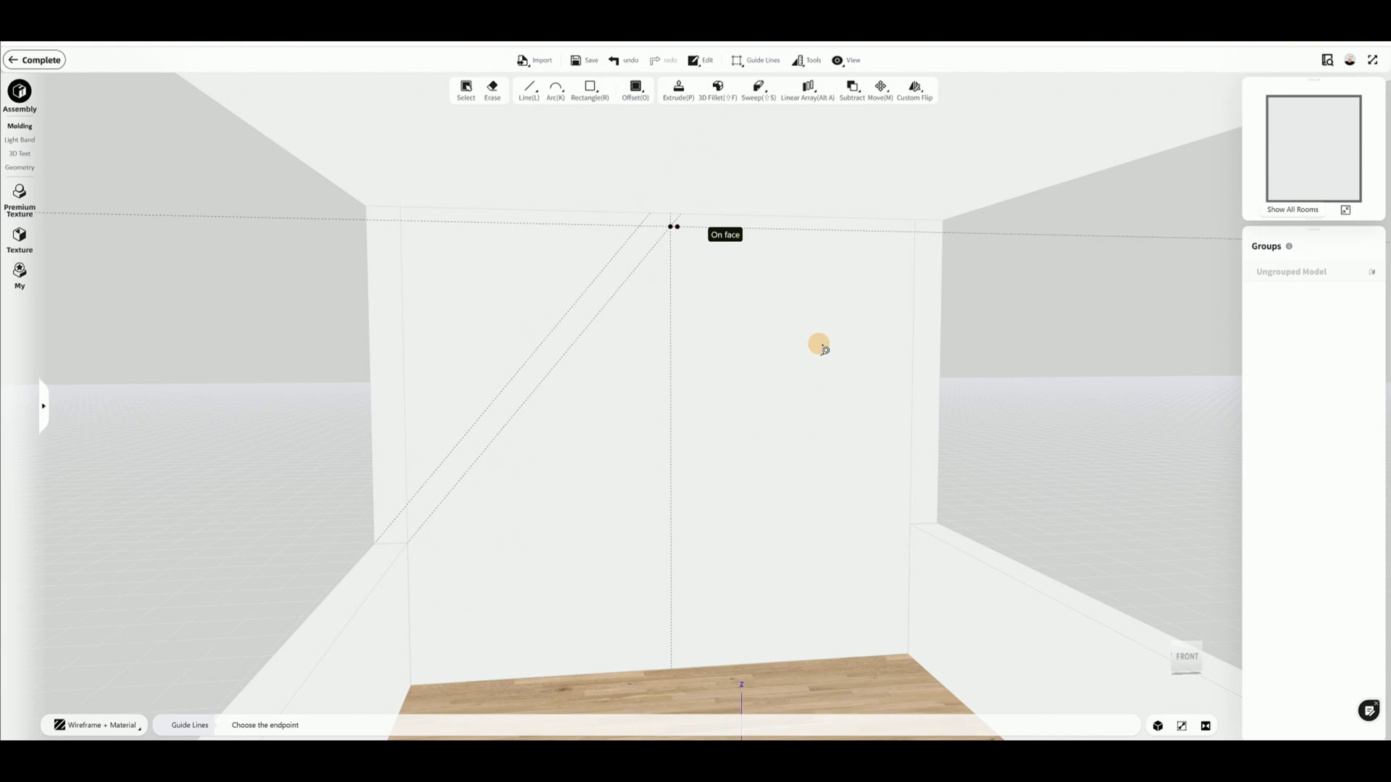
pyautogui.click(915, 523)
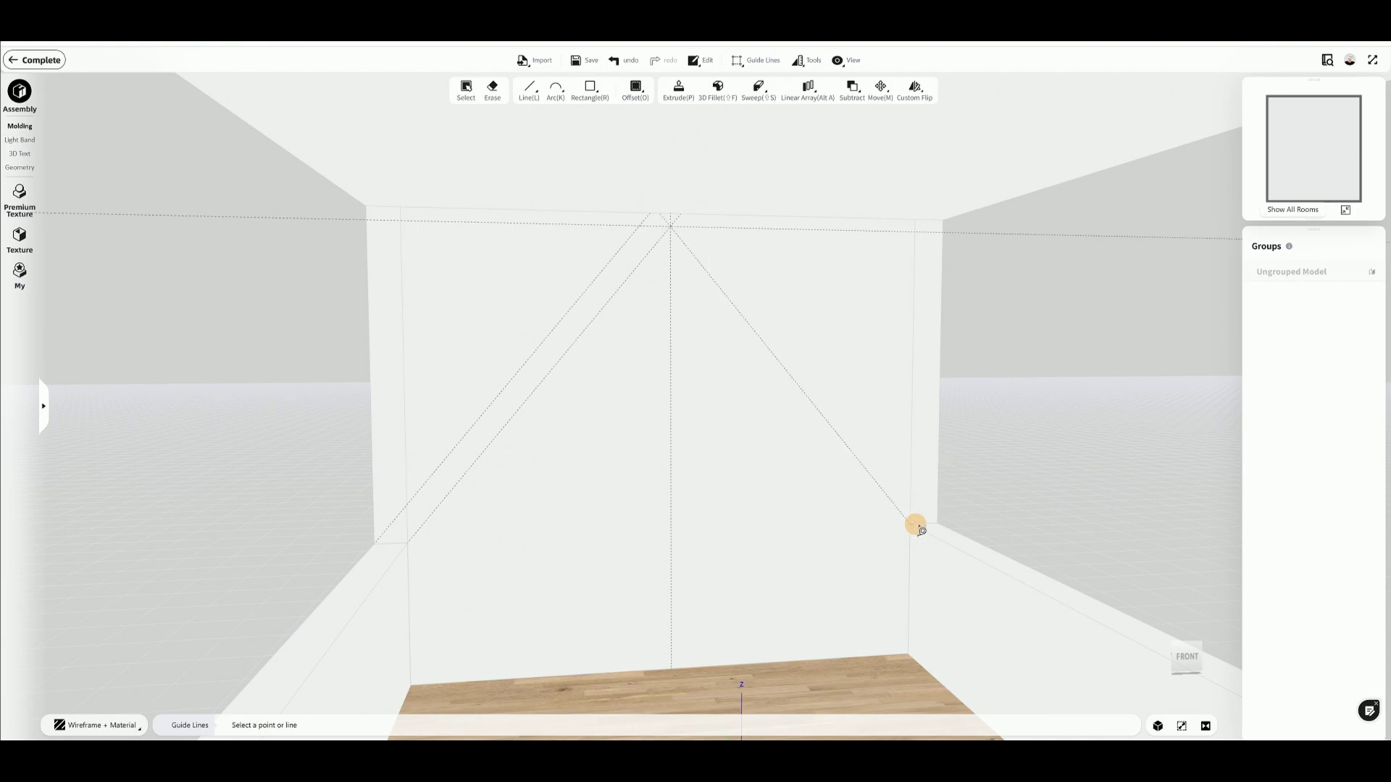
pyautogui.click(824, 407)
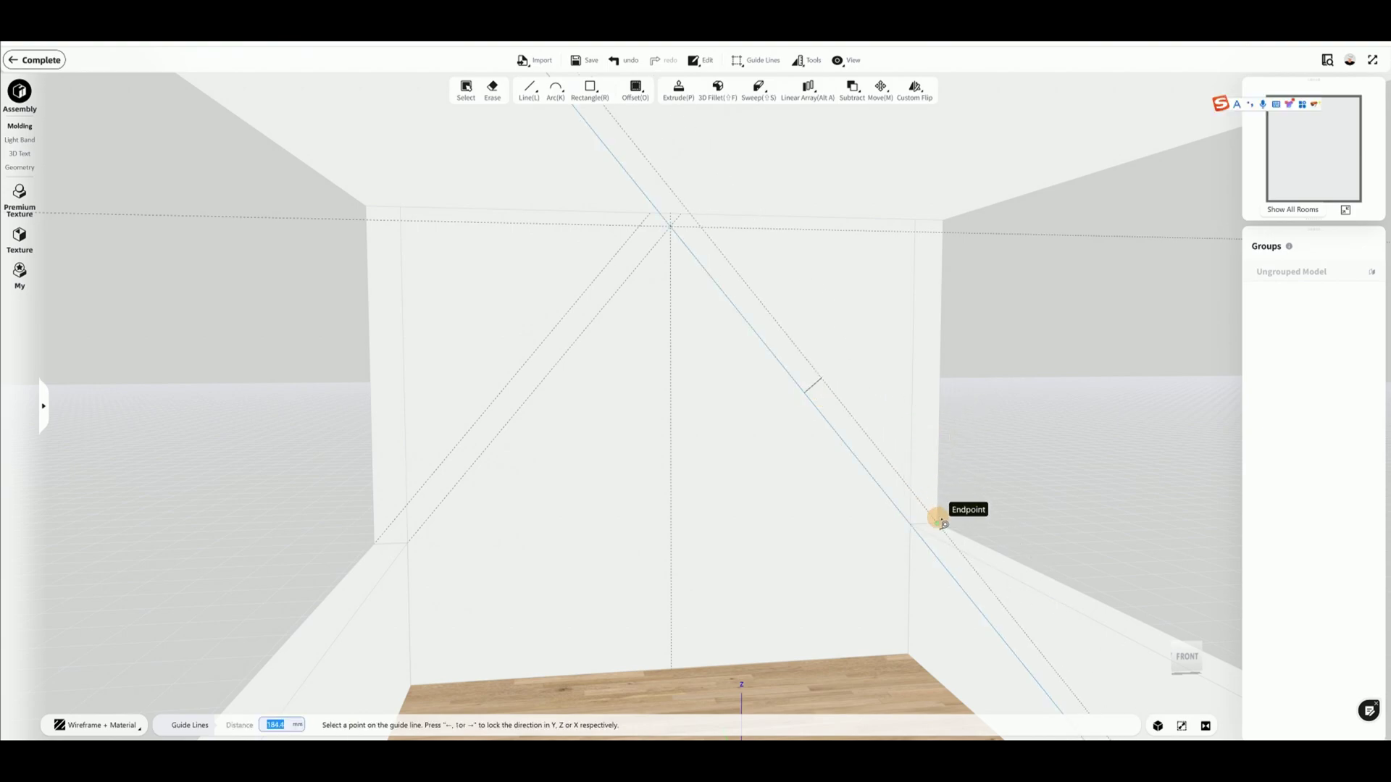
pyautogui.click(943, 523)
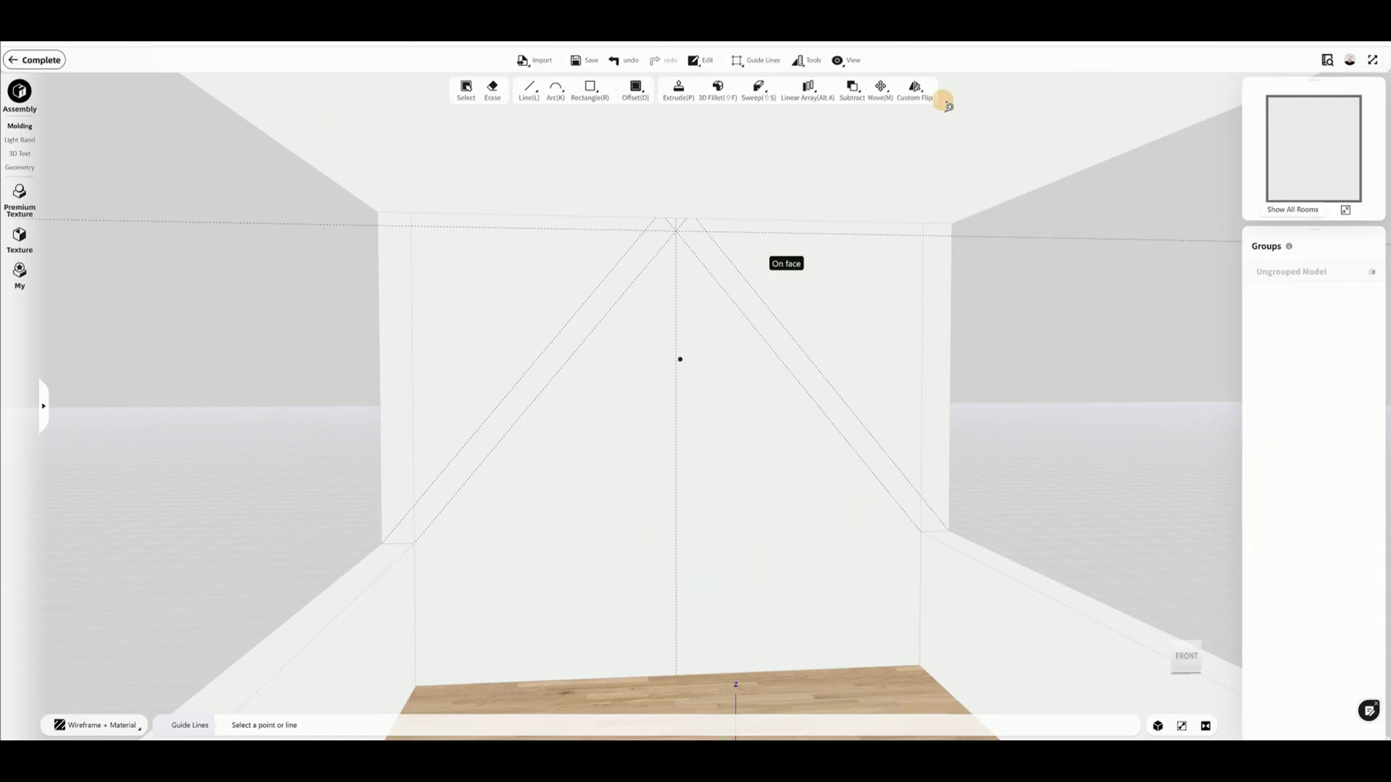
pyautogui.click(526, 93)
pyautogui.click(531, 121)
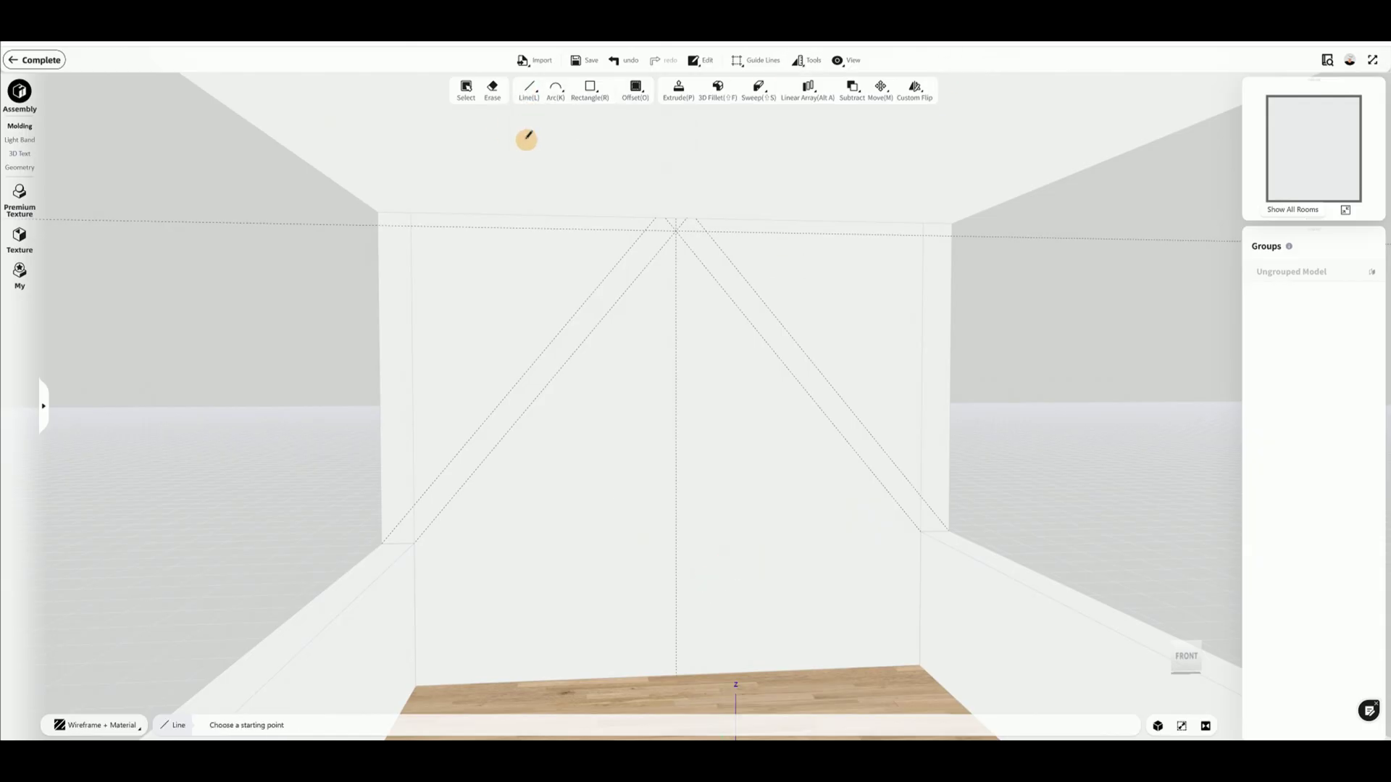
pyautogui.click(418, 544)
pyautogui.press('Escape')
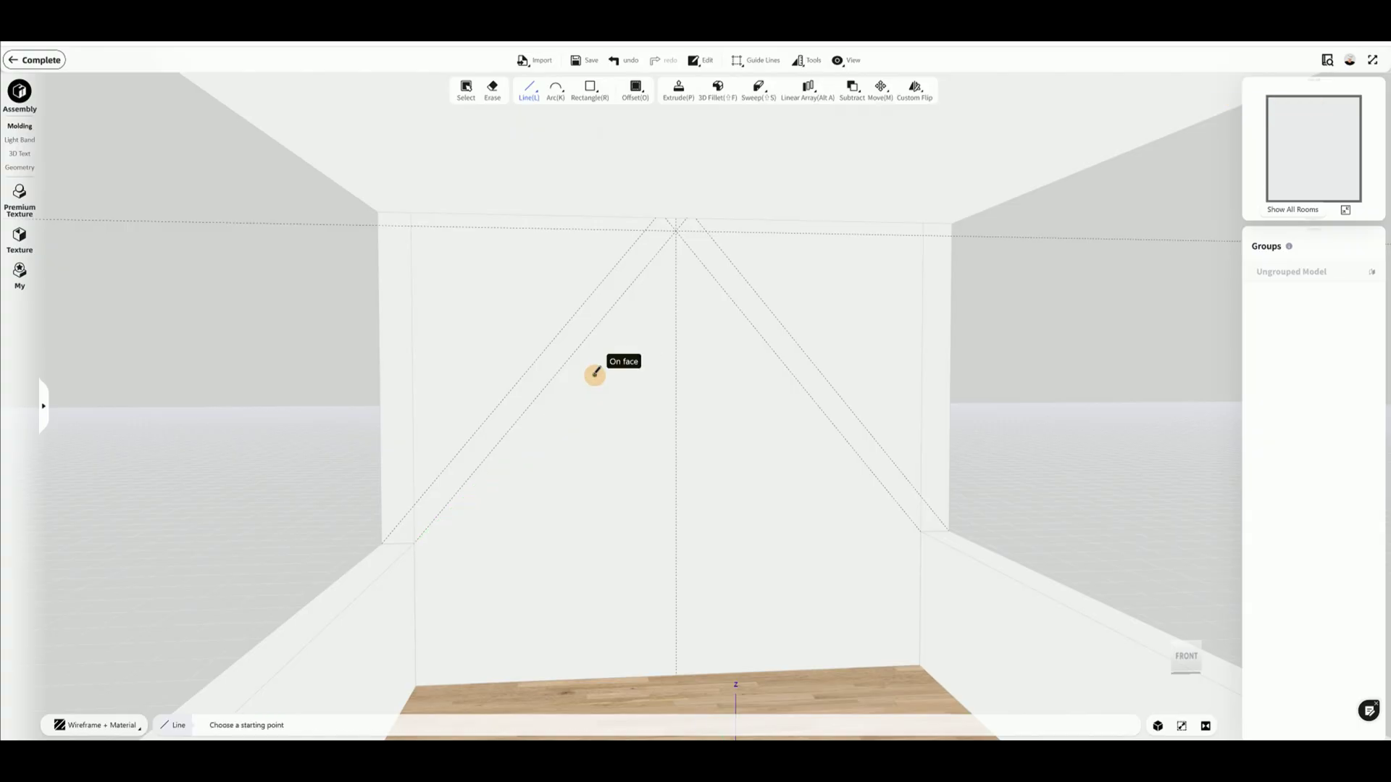
pyautogui.press('Escape')
pyautogui.moveTo(529, 99)
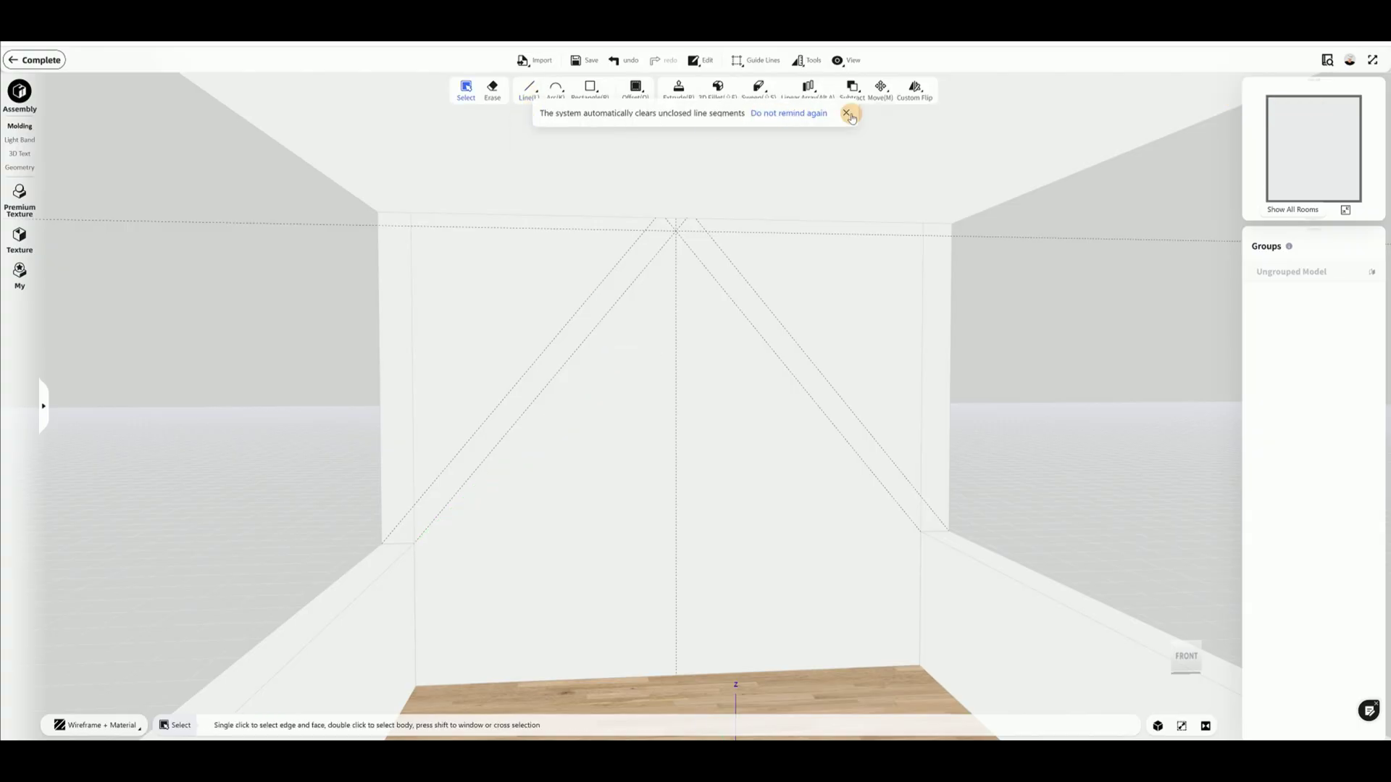
pyautogui.click(846, 113)
# Draw the closed gable roof profile with lines along the sloped guides, from the low walls' top corners up to the ridge
pyautogui.click(539, 100)
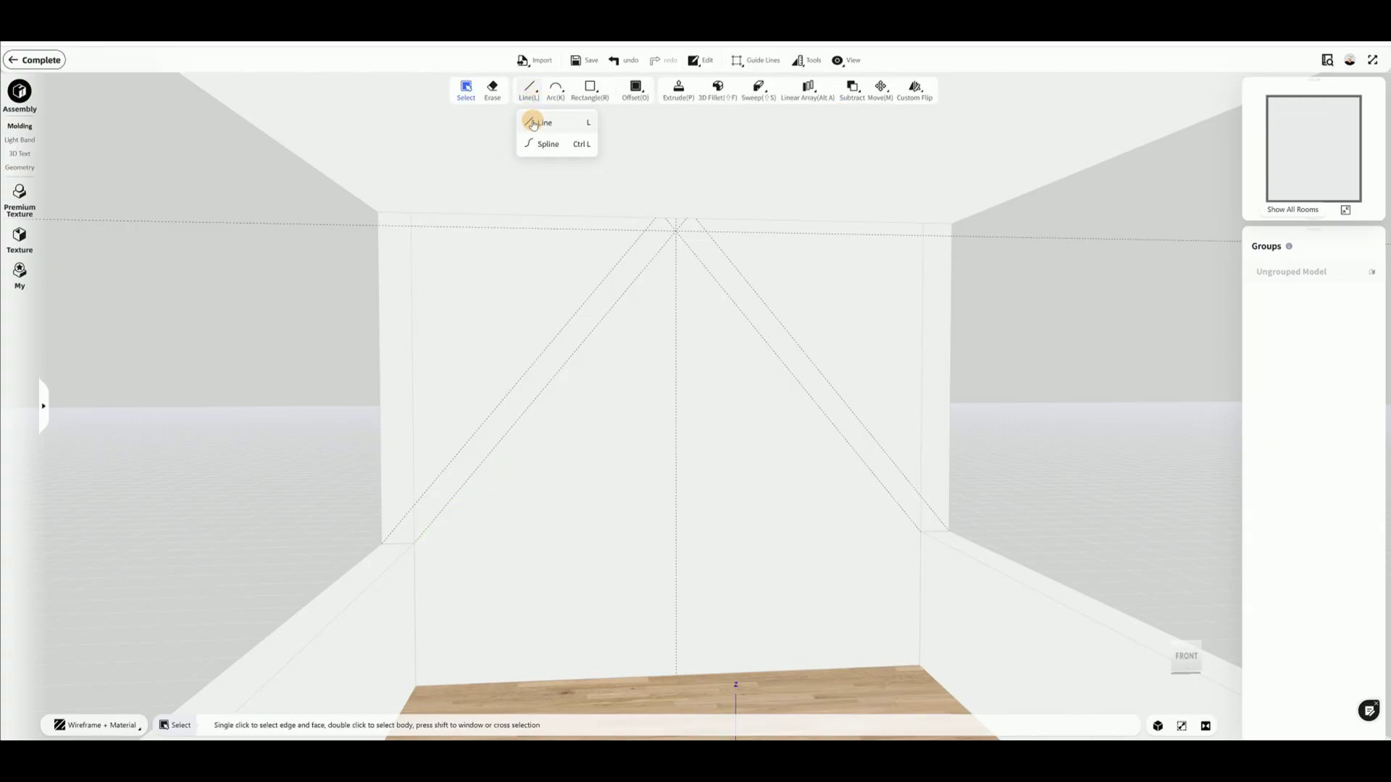
pyautogui.click(540, 123)
pyautogui.click(382, 544)
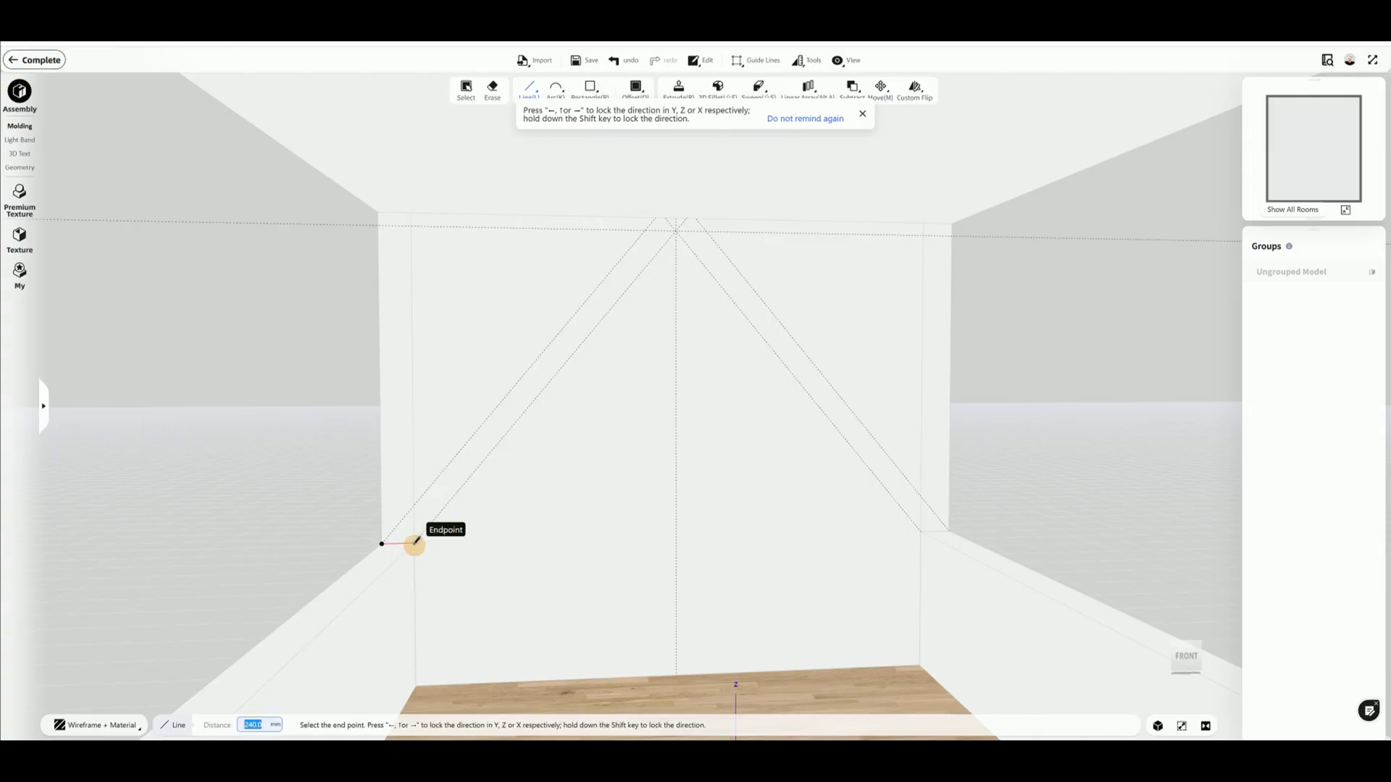
pyautogui.click(414, 542)
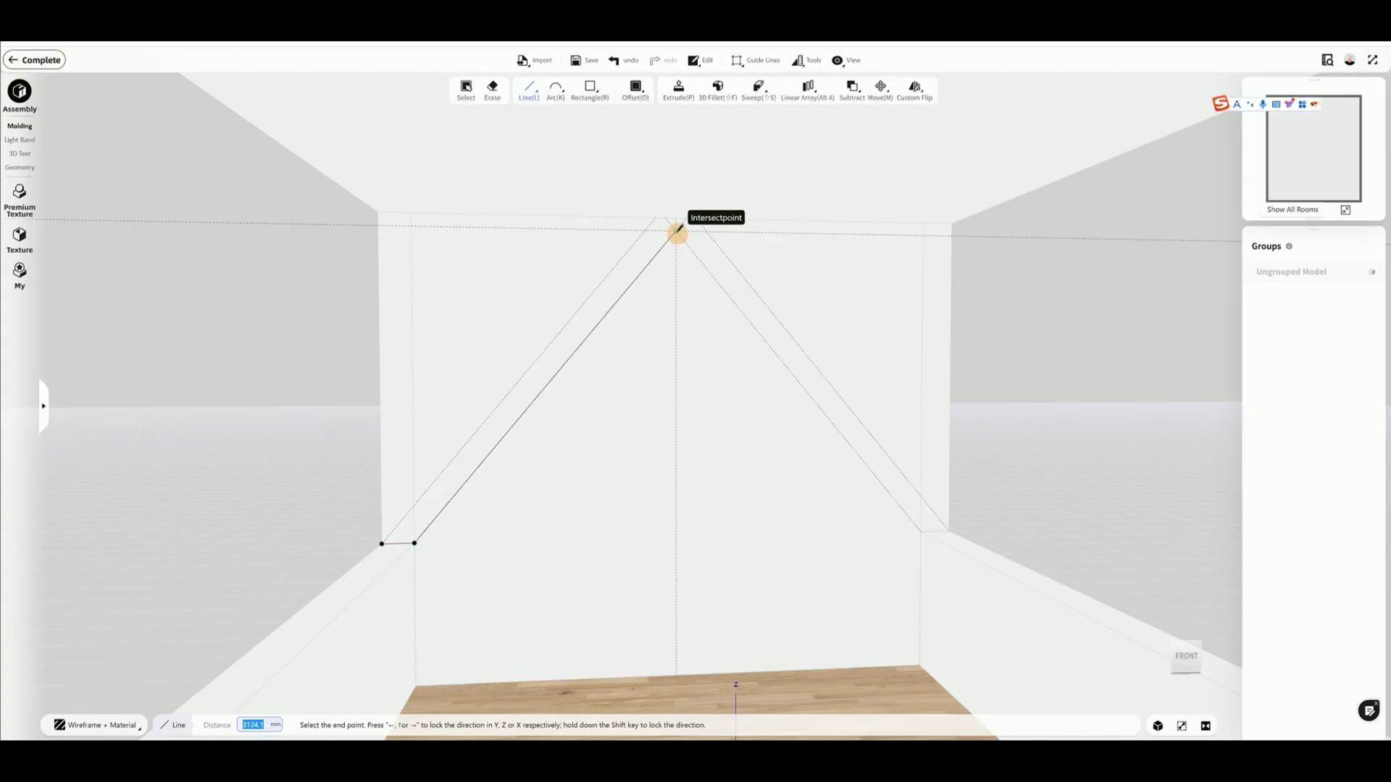
pyautogui.click(675, 231)
pyautogui.click(920, 532)
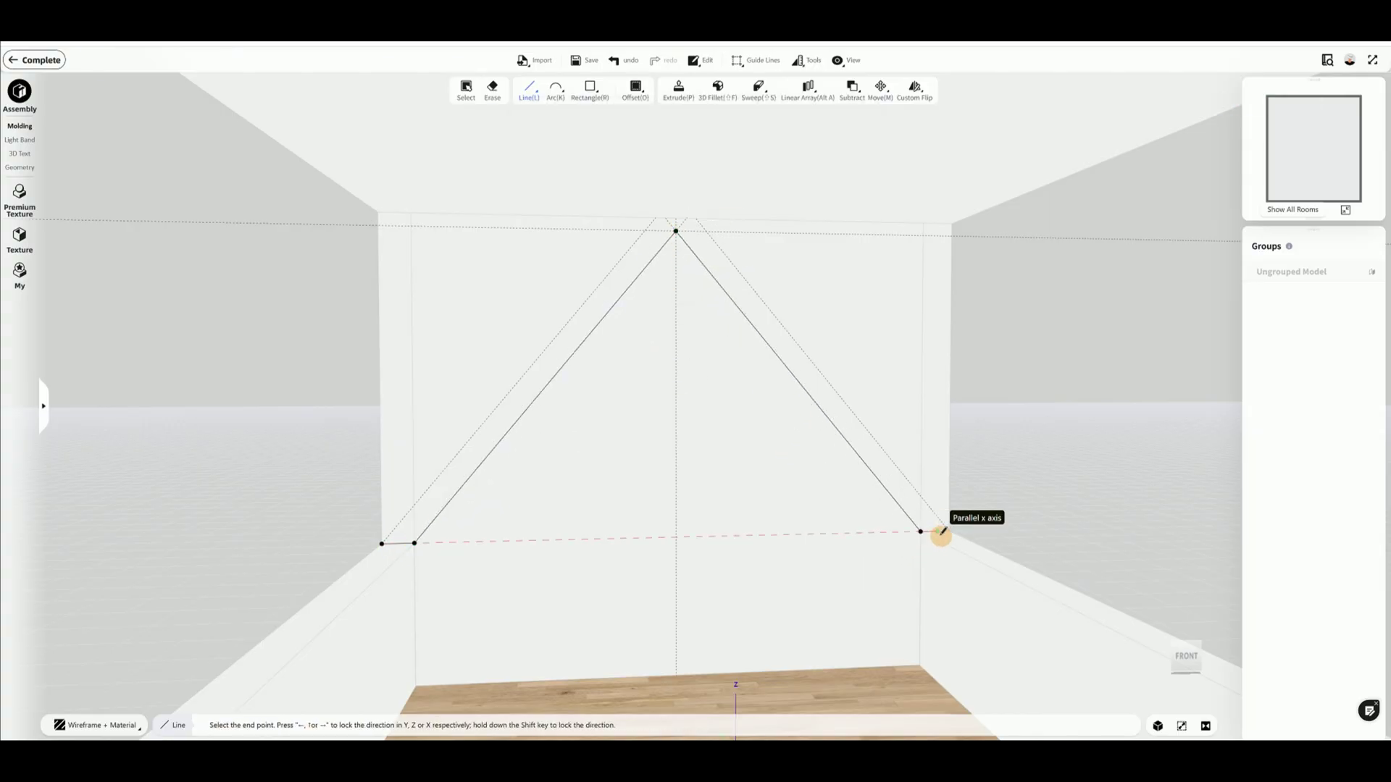
pyautogui.click(949, 531)
pyautogui.click(695, 218)
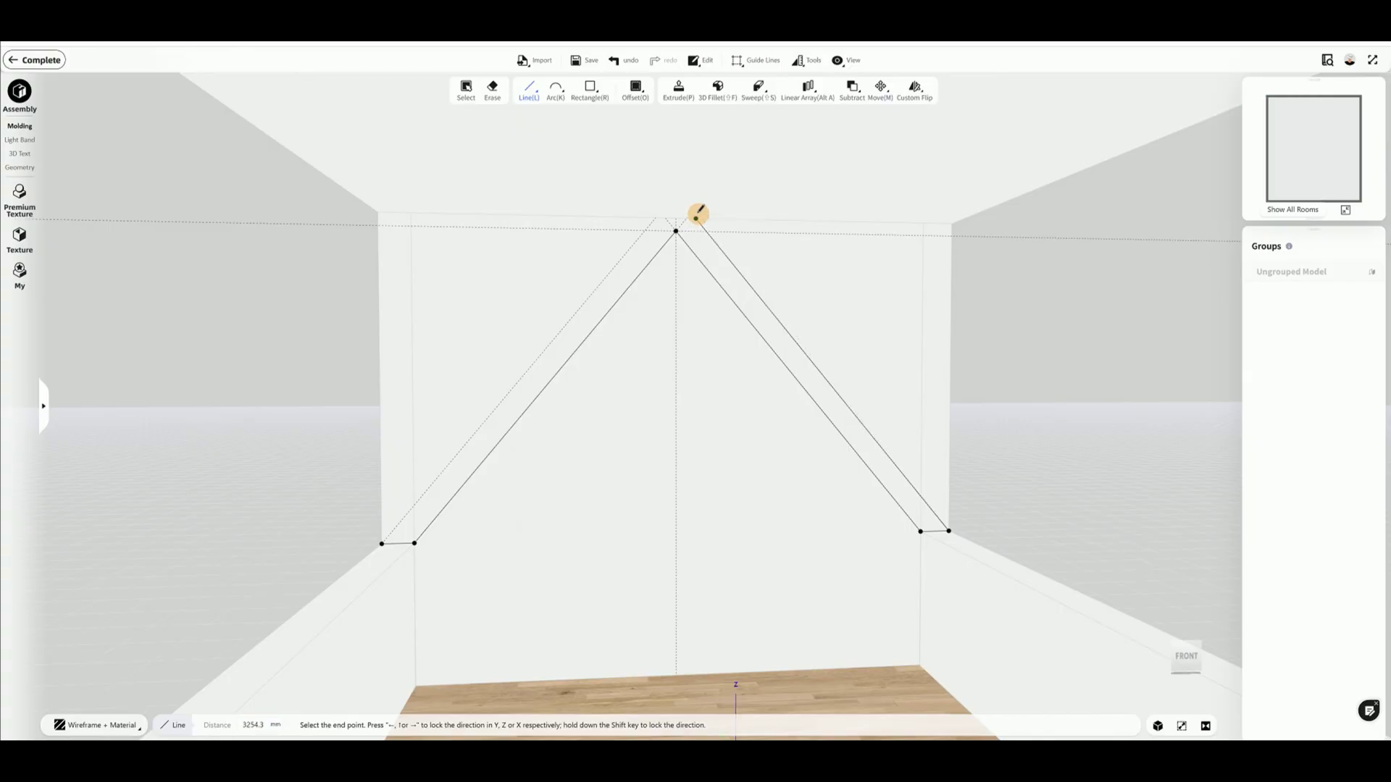
pyautogui.click(655, 216)
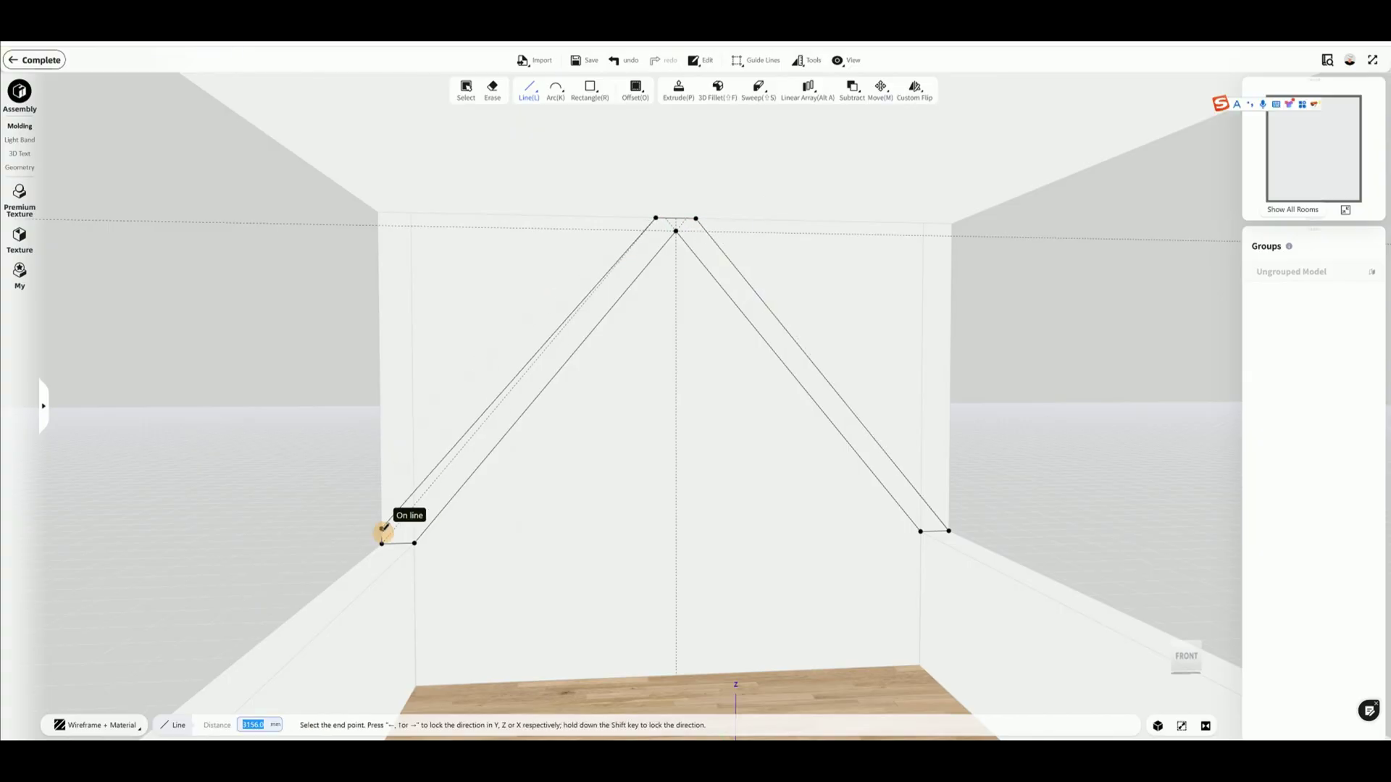
pyautogui.click(383, 542)
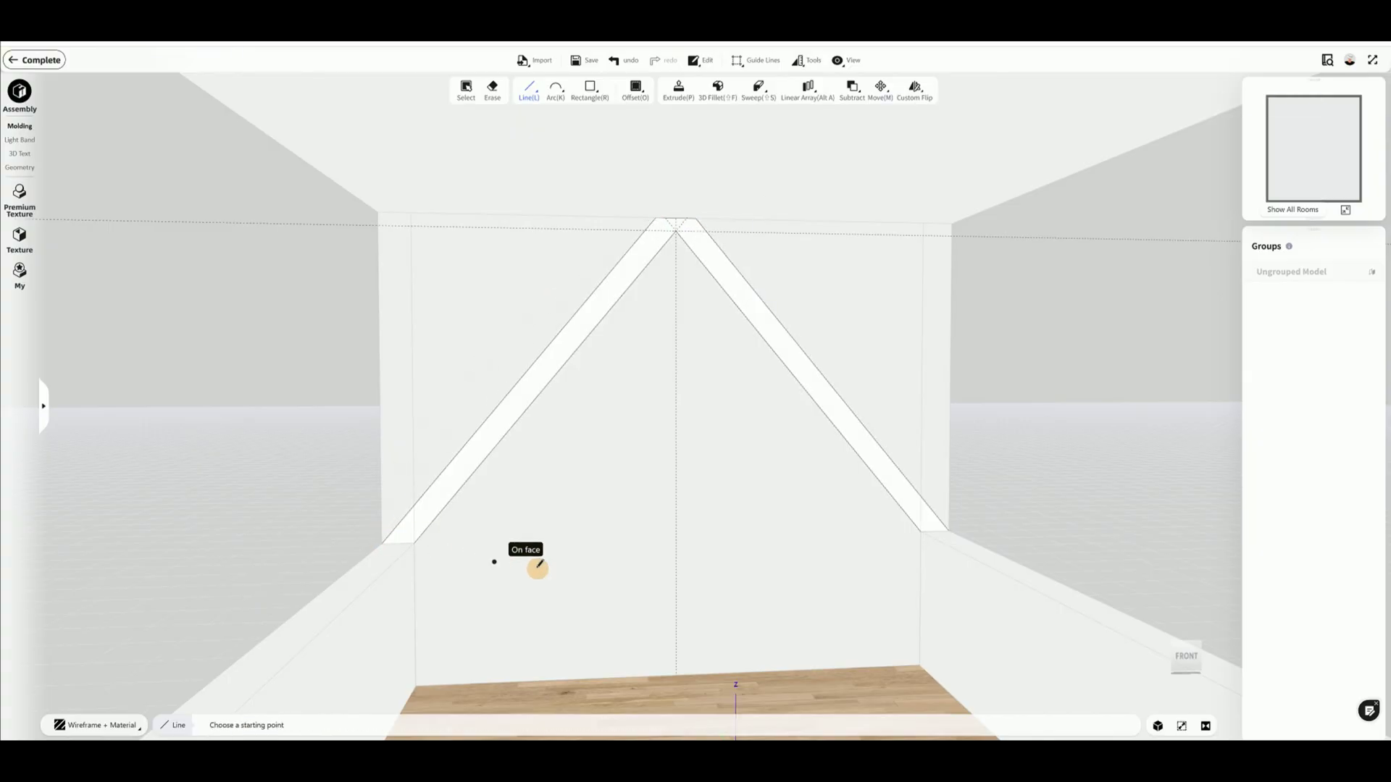
# Extrude the gable profile along the length of the room to the opposite end wall
pyautogui.moveTo(536, 568); pyautogui.dragTo(773, 543, button='middle')
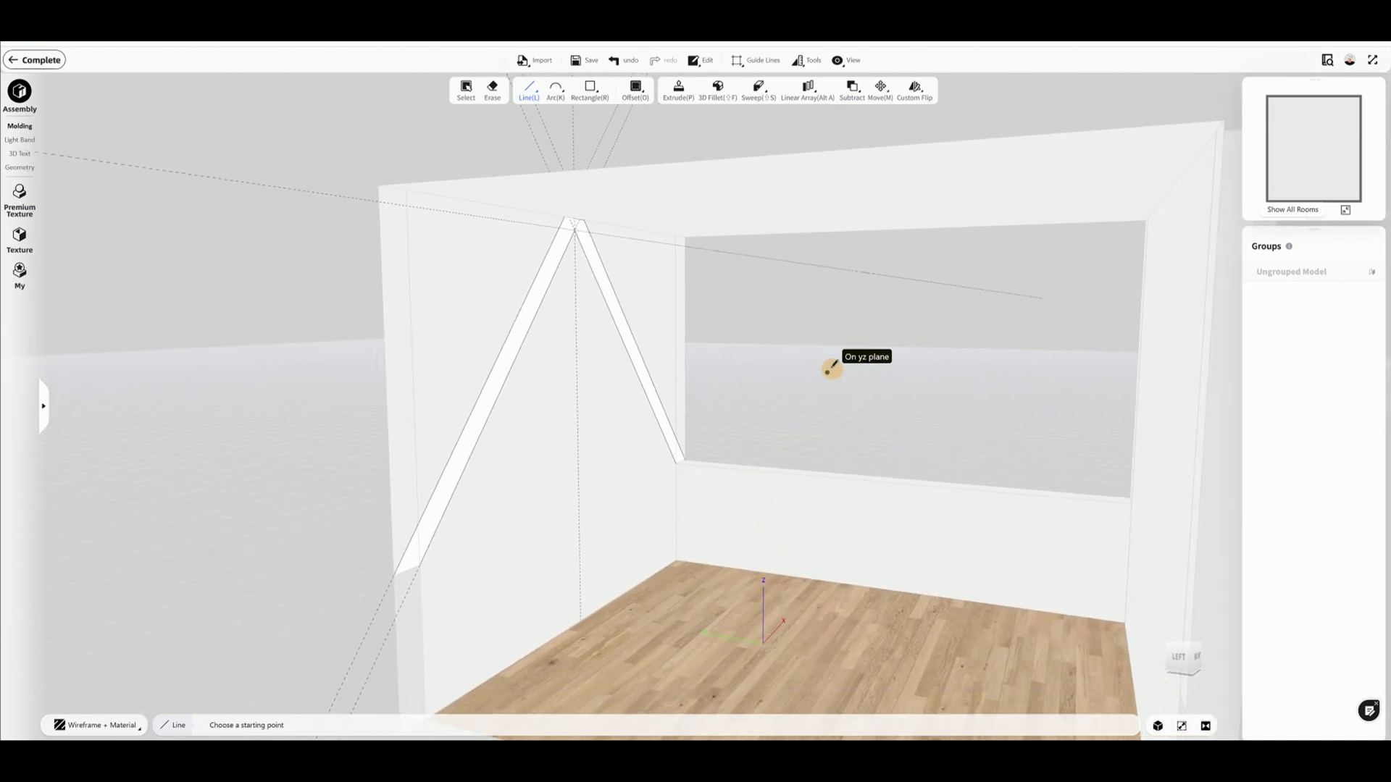
pyautogui.moveTo(832, 366); pyautogui.dragTo(740, 436, button='middle')
pyautogui.scroll(-2, 840, 412)
pyautogui.scroll(-1, 841, 413)
pyautogui.scroll(1, 838, 413)
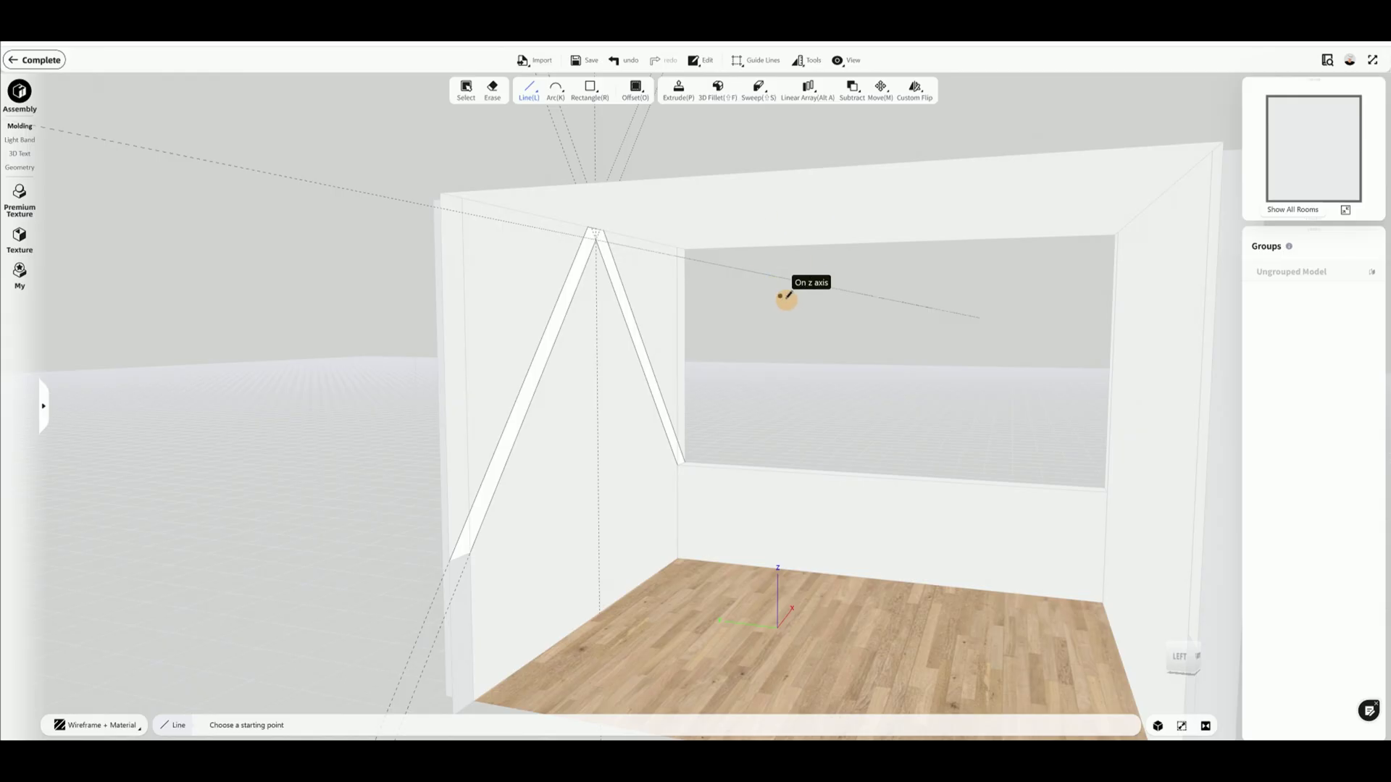
pyautogui.moveTo(789, 295); pyautogui.dragTo(838, 326, button='middle')
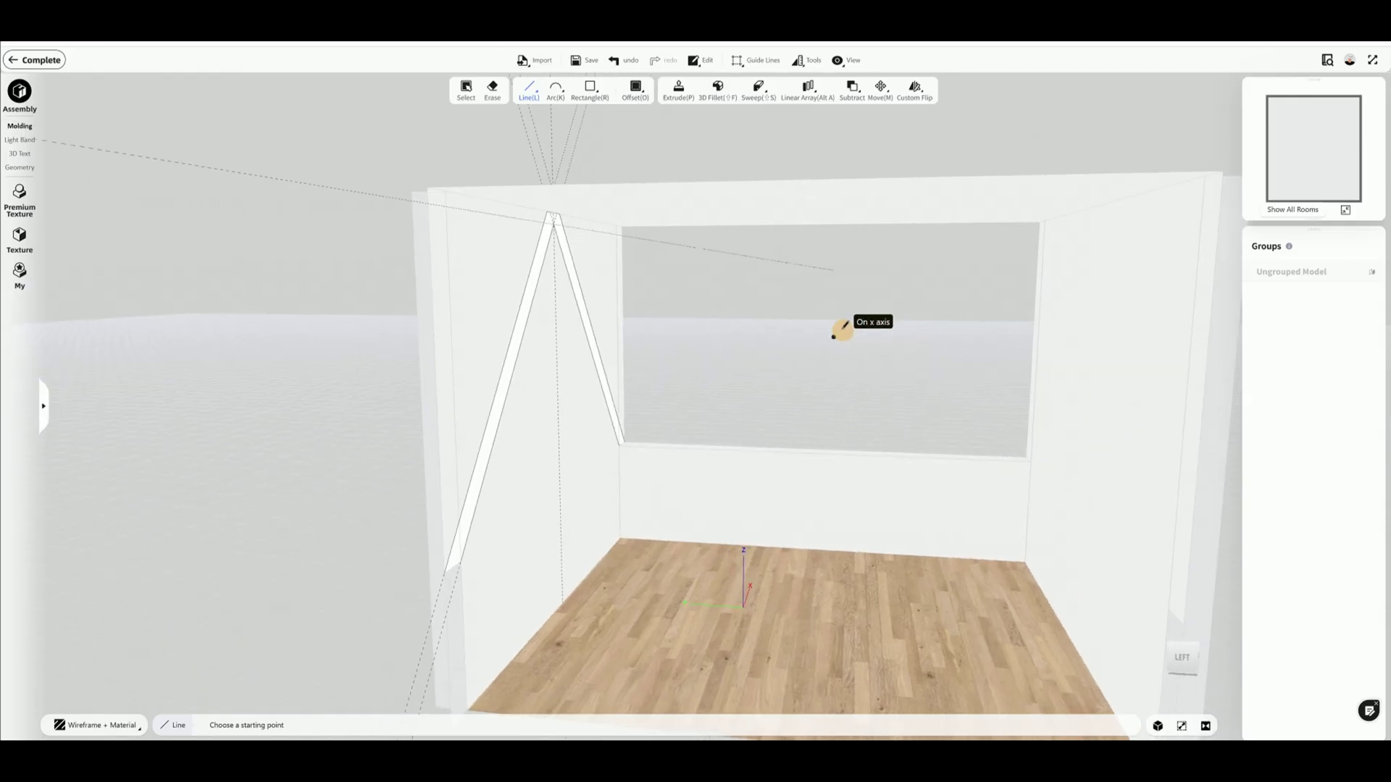
pyautogui.click(679, 89)
pyautogui.click(529, 282)
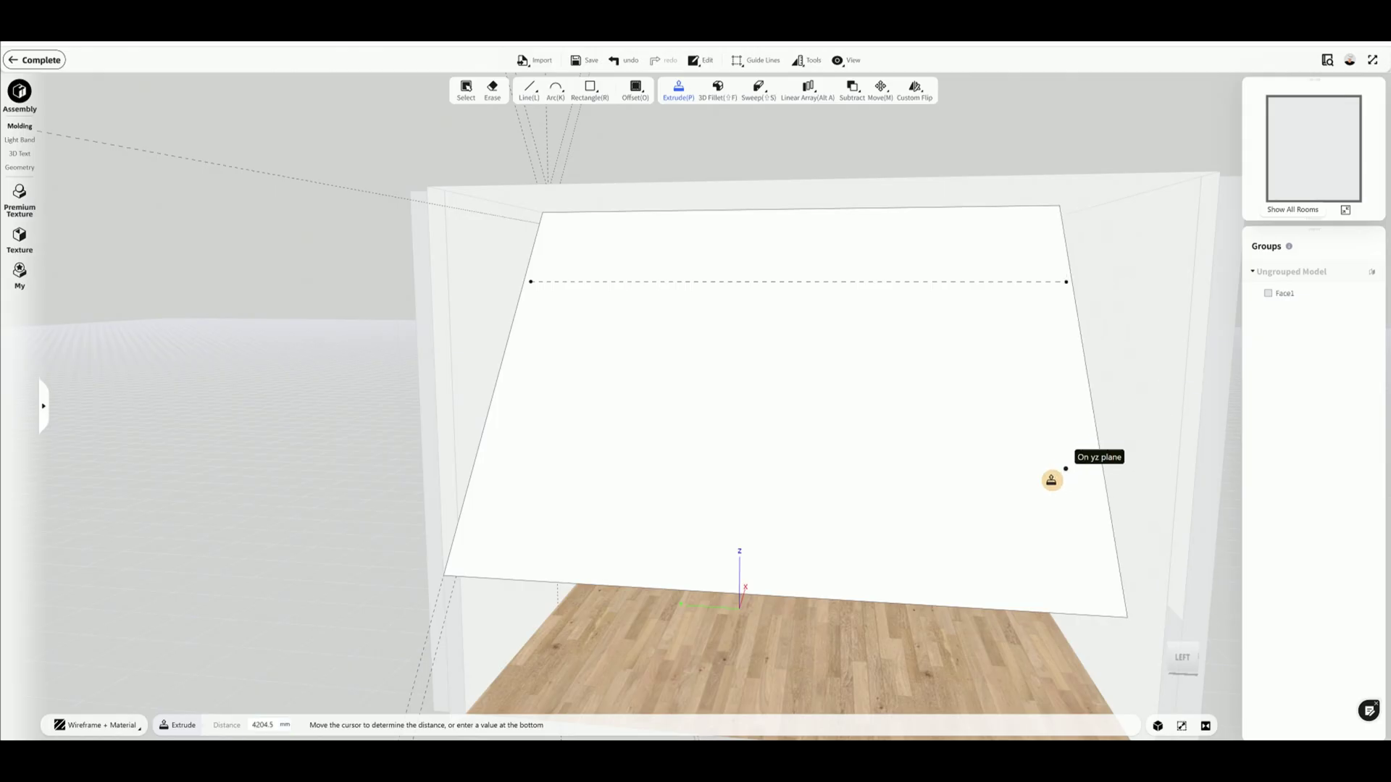
pyautogui.moveTo(1052, 478); pyautogui.dragTo(1014, 511, button='middle')
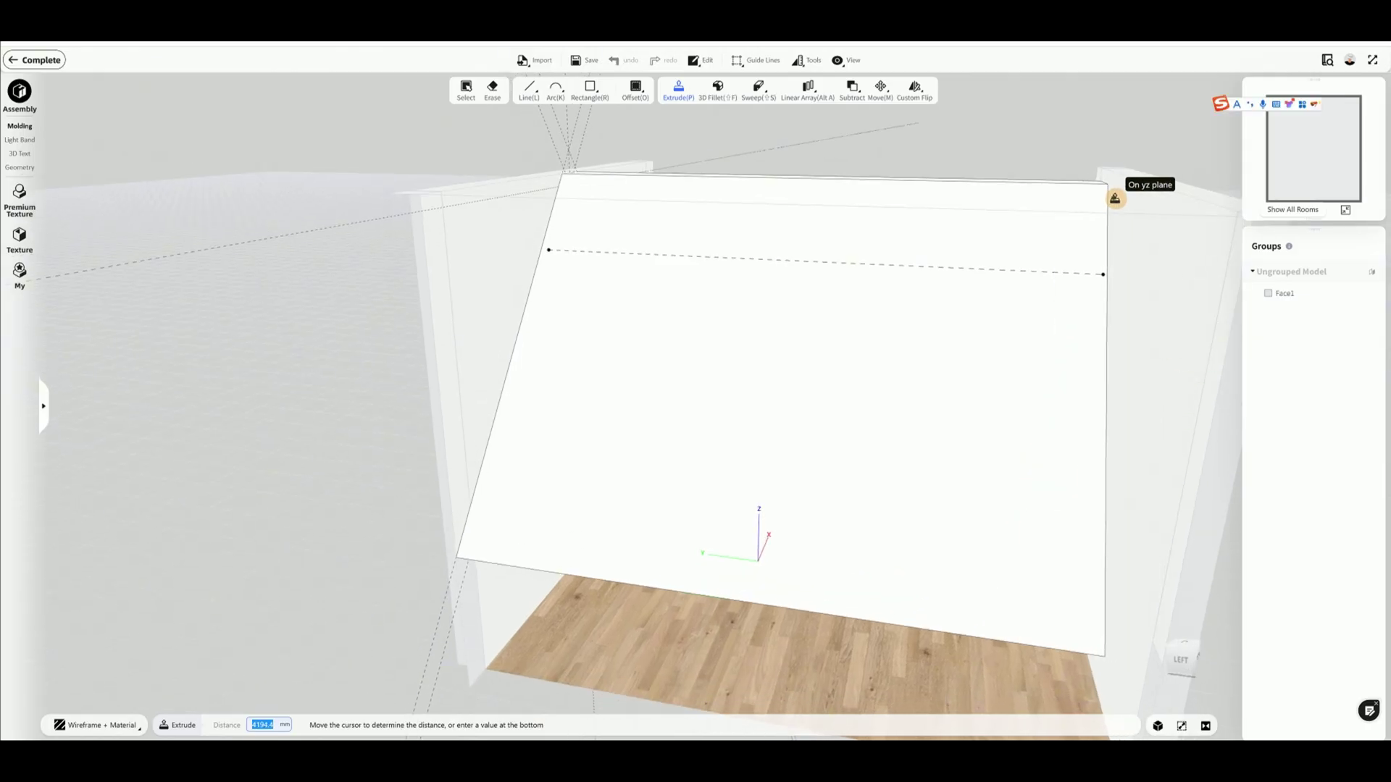
pyautogui.moveTo(1164, 195); pyautogui.dragTo(1124, 255, button='middle')
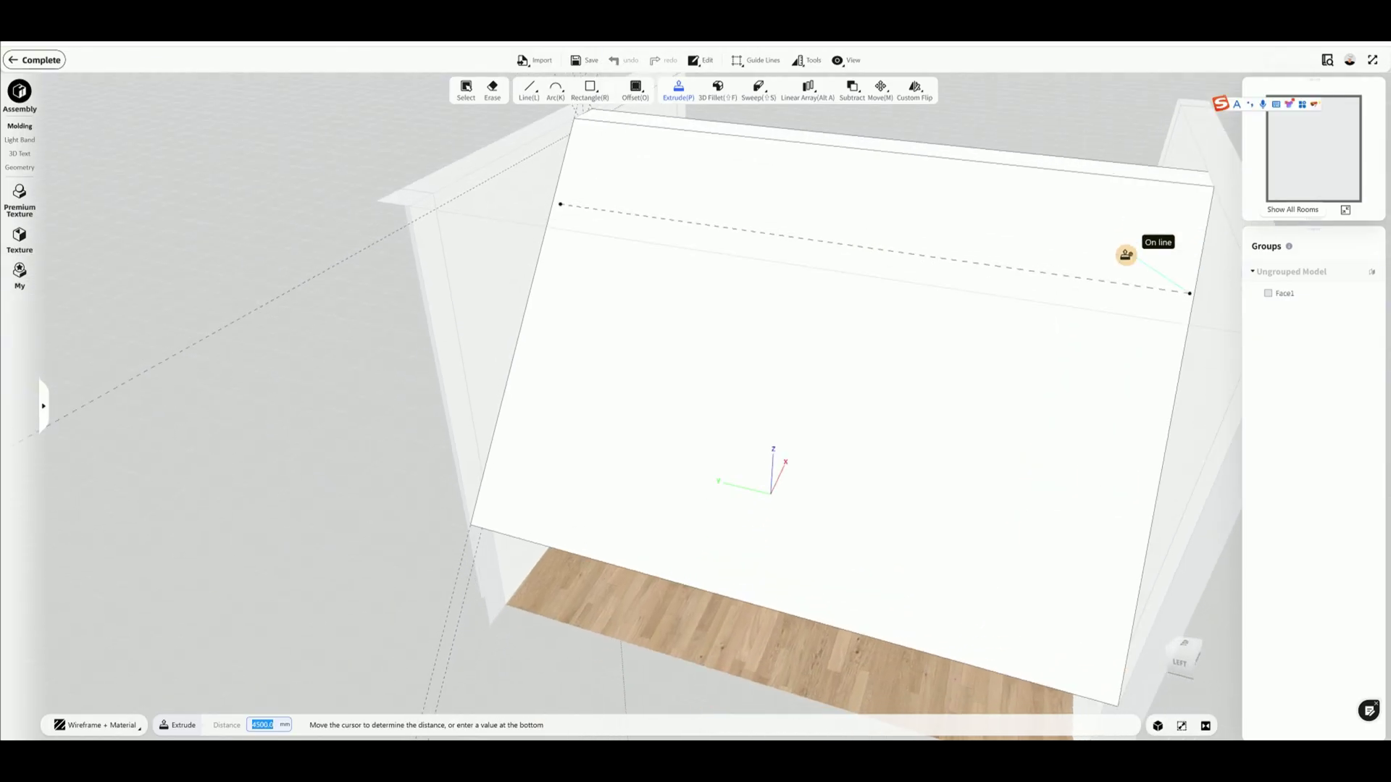
pyautogui.click(1204, 165)
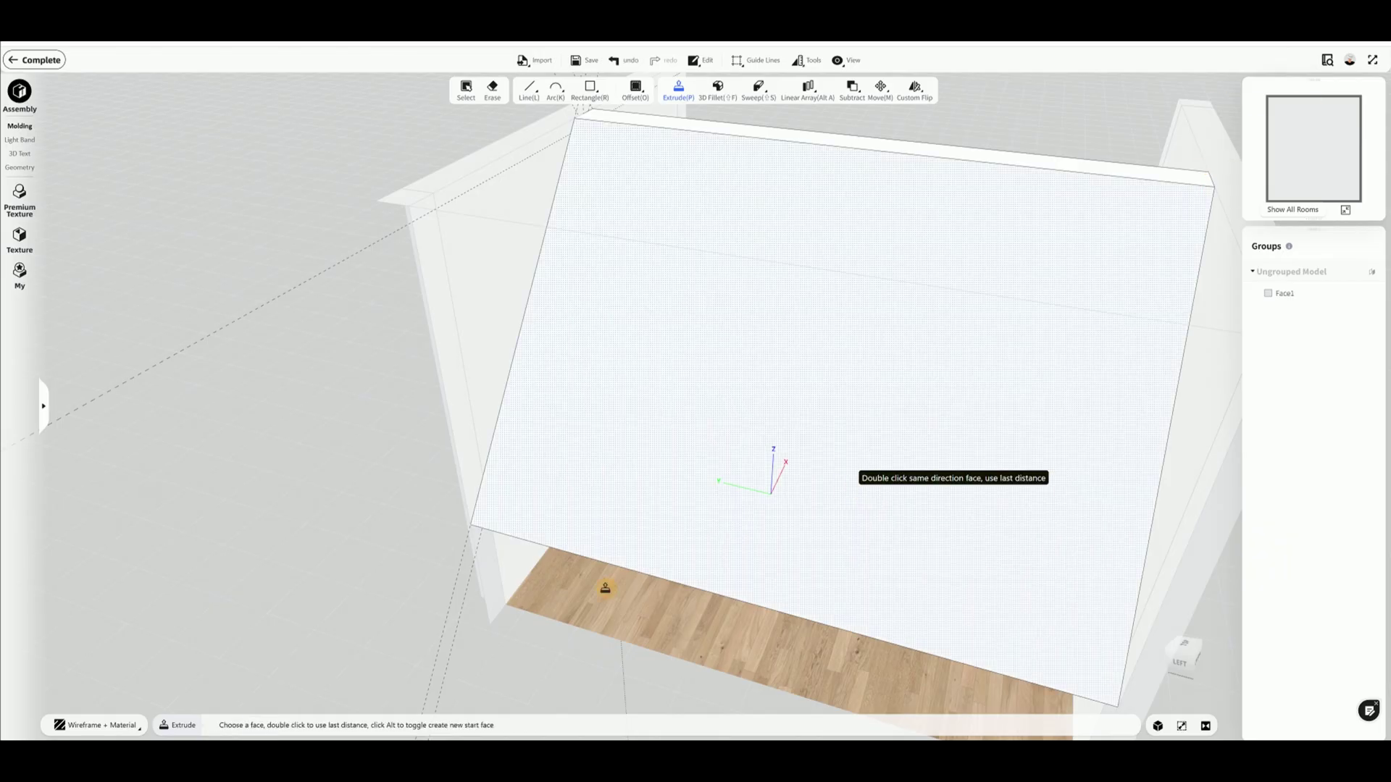
pyautogui.moveTo(606, 587); pyautogui.dragTo(588, 316, button='middle')
pyautogui.moveTo(755, 650); pyautogui.dragTo(1078, 640, button='middle')
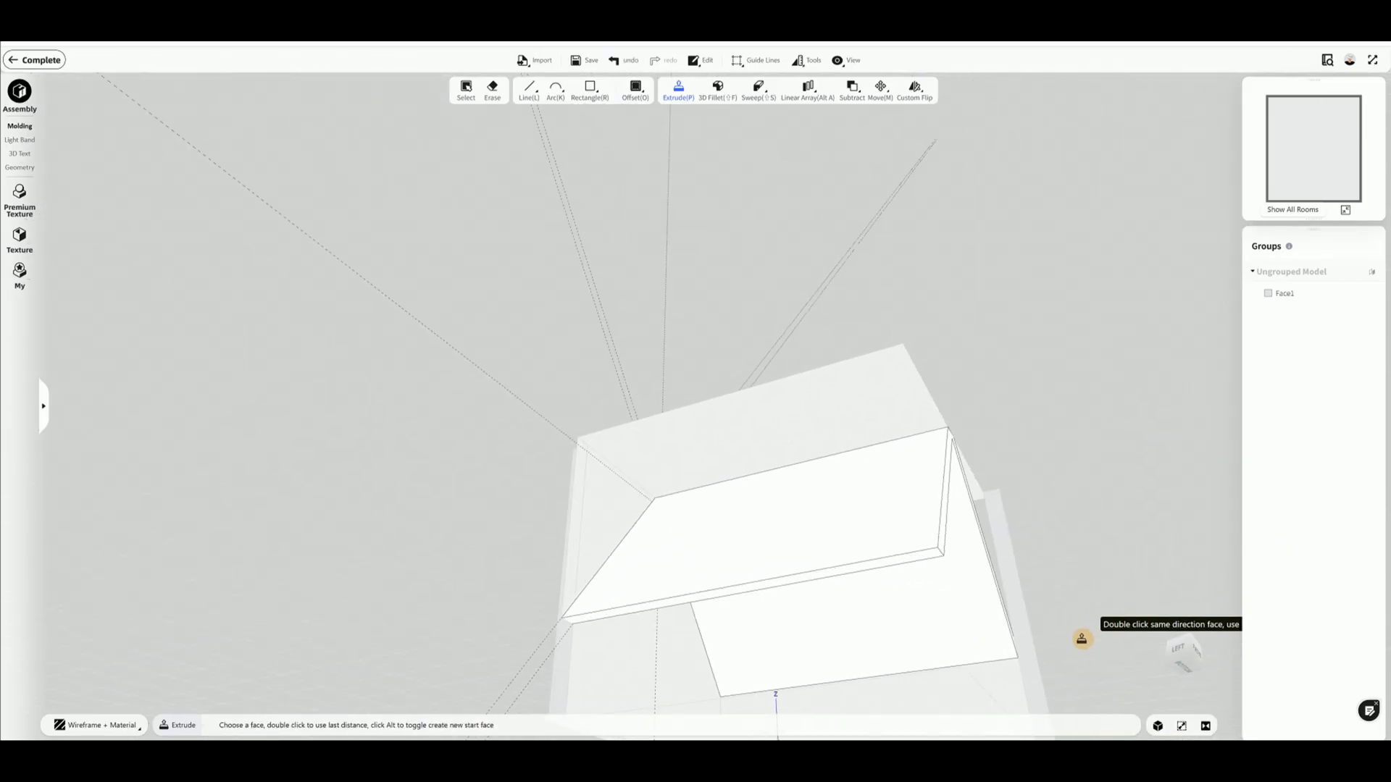
pyautogui.press('Escape')
# Add a guide line on the underside of the right roof slope, parallel to its lower edge and 100 mm up from it
pyautogui.scroll(-2, 800, 652)
pyautogui.scroll(-1, 1036, 627)
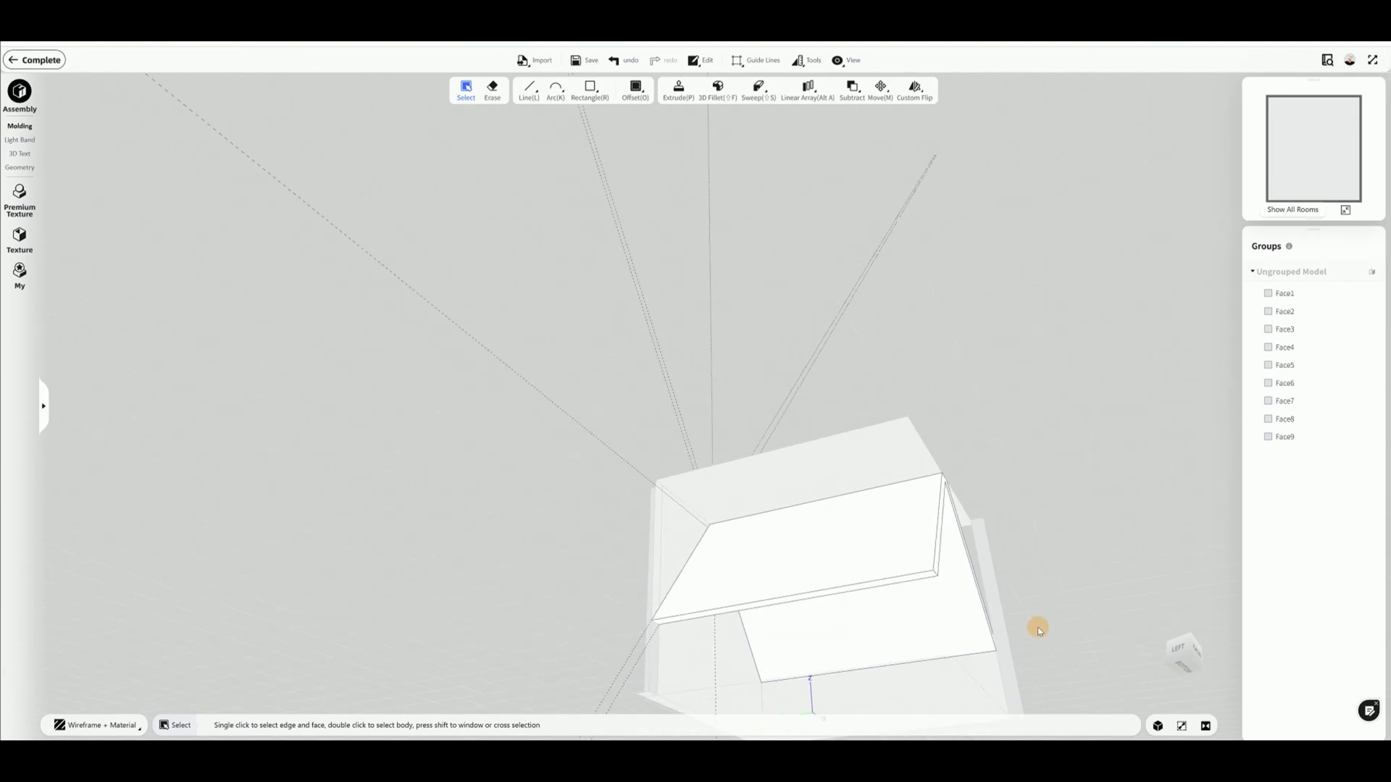
pyautogui.scroll(-2, 978, 577)
pyautogui.moveTo(970, 601); pyautogui.dragTo(985, 730, button='middle')
pyautogui.scroll(6, 950, 615)
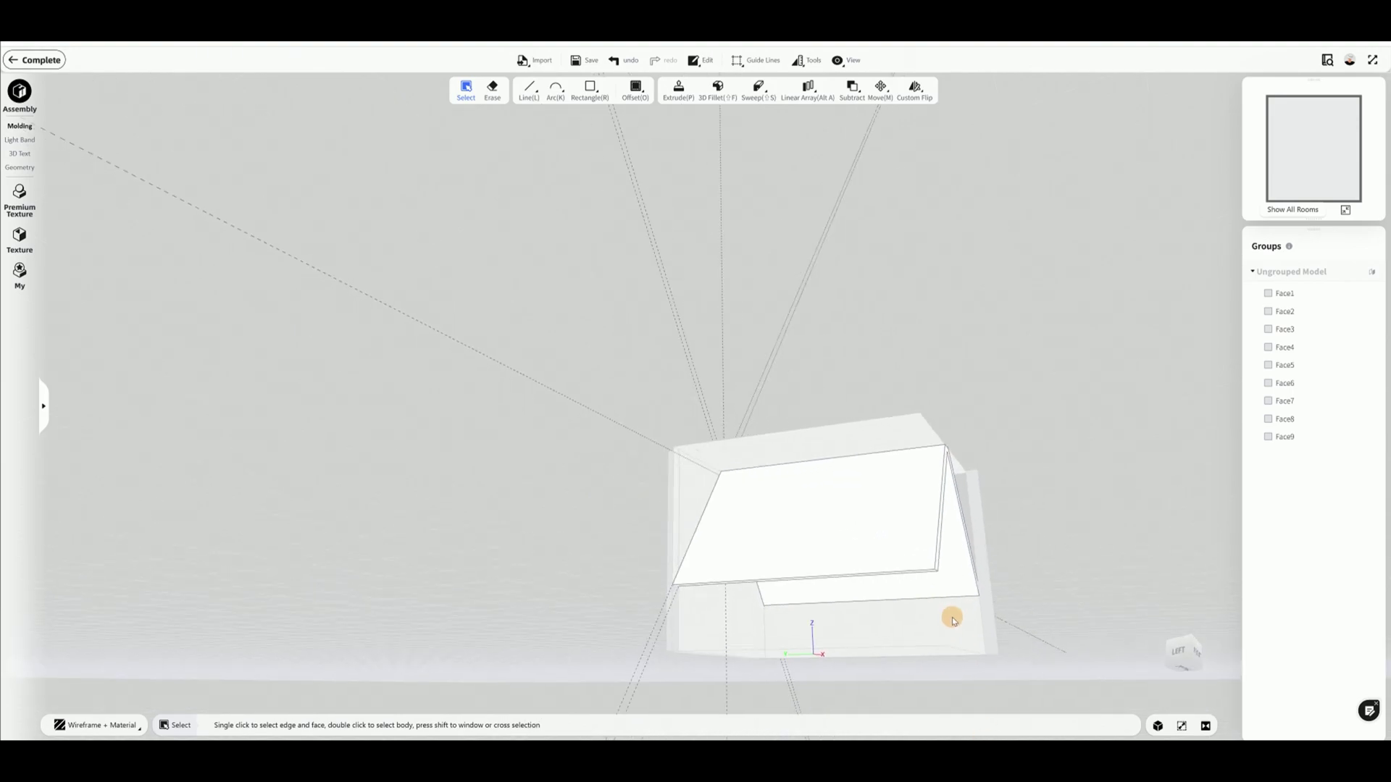
pyautogui.moveTo(823, 652); pyautogui.dragTo(954, 619, button='middle')
pyautogui.scroll(2, 845, 658)
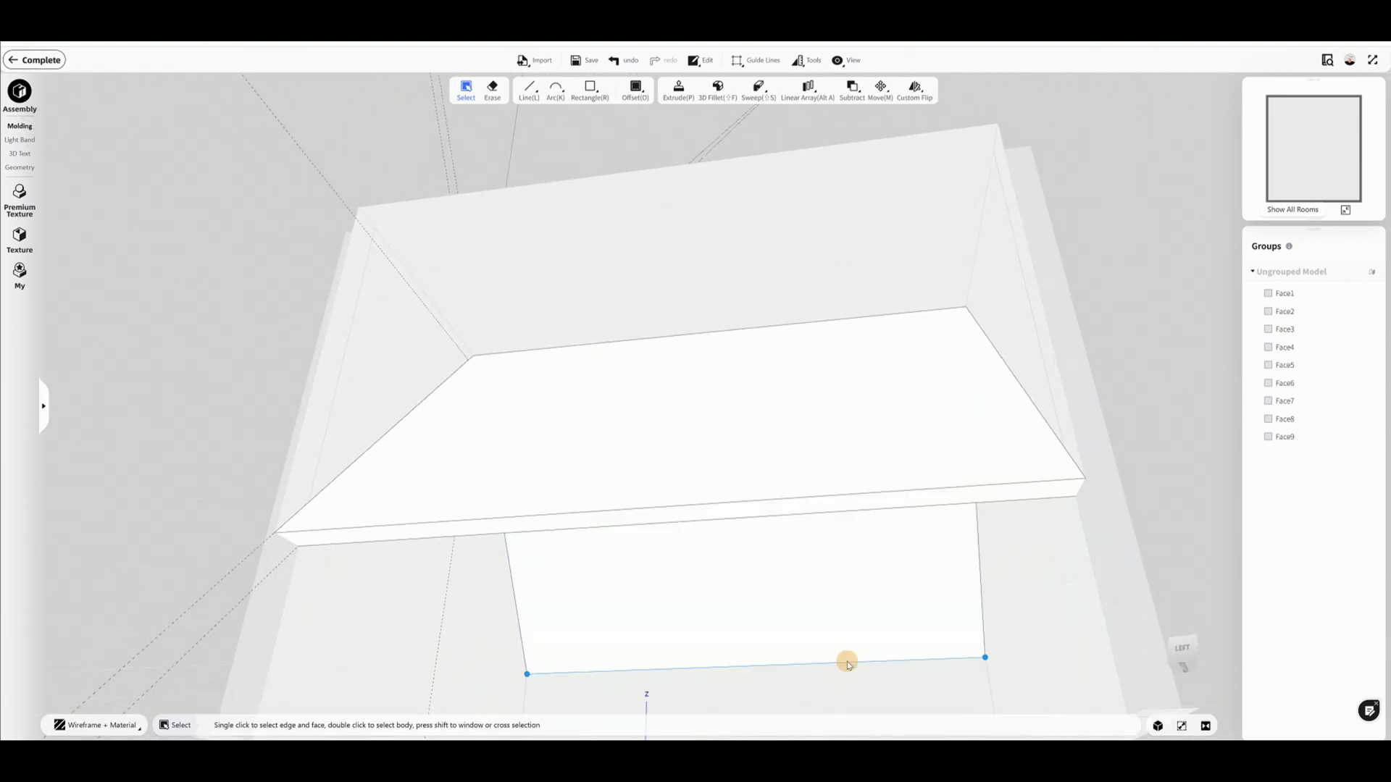
pyautogui.moveTo(844, 658); pyautogui.dragTo(910, 730, button='middle')
pyautogui.scroll(2, 861, 657)
pyautogui.scroll(6, 805, 621)
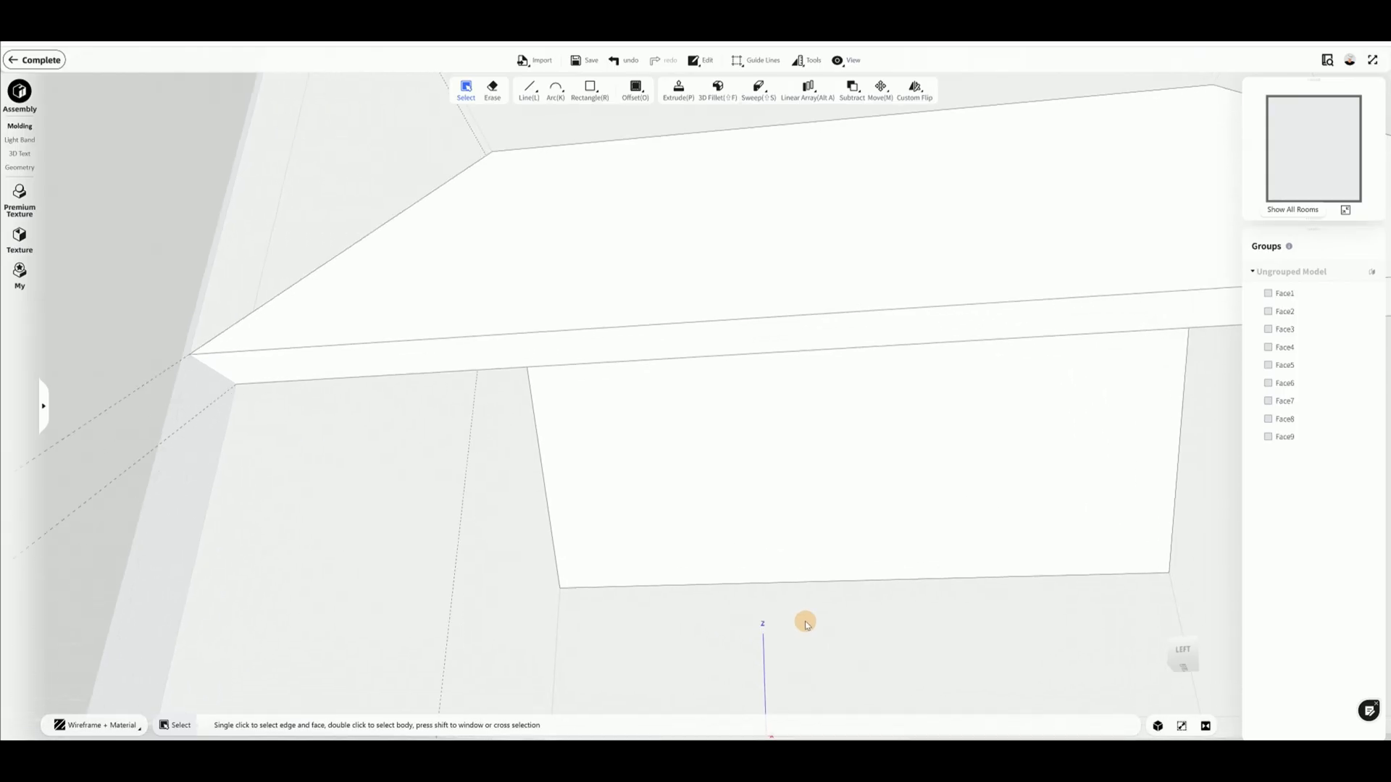
pyautogui.moveTo(627, 599); pyautogui.dragTo(692, 597, button='middle')
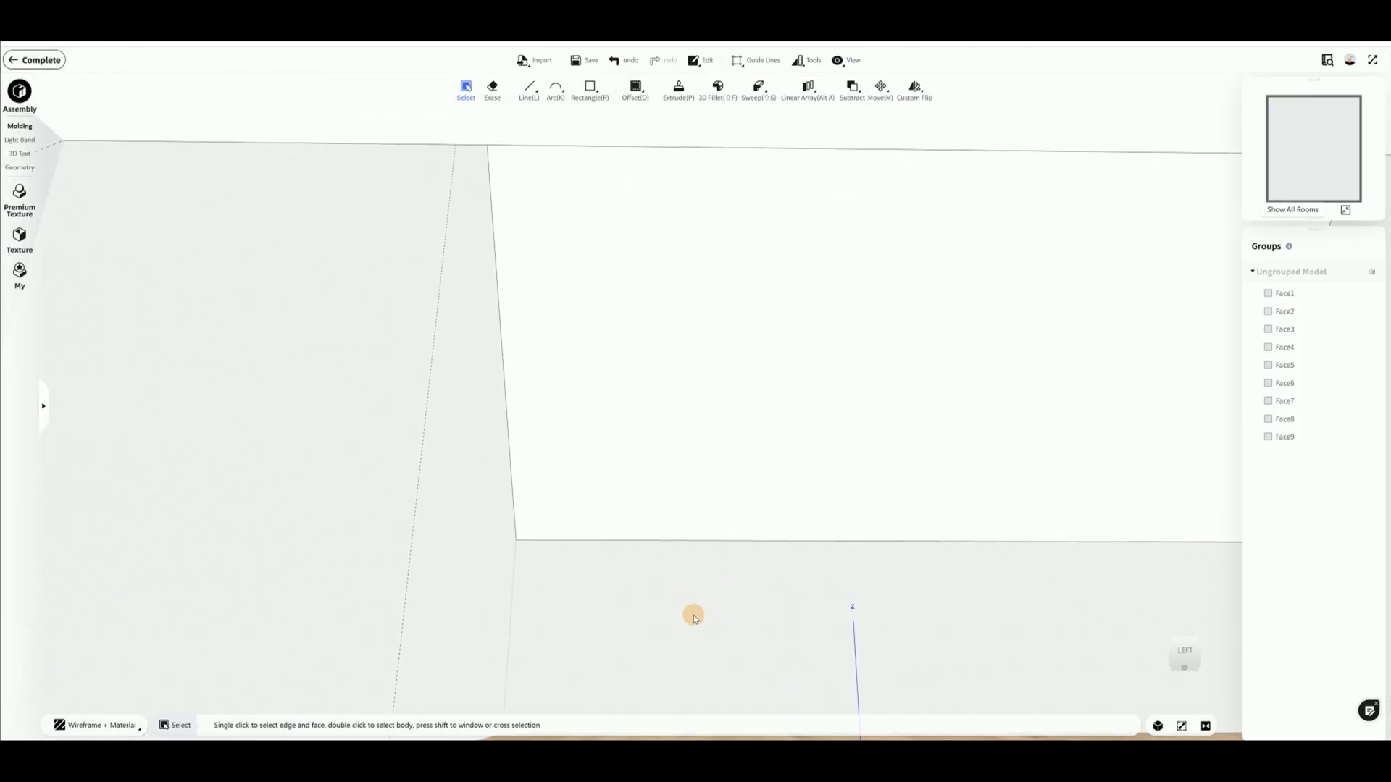
pyautogui.scroll(3, 695, 604)
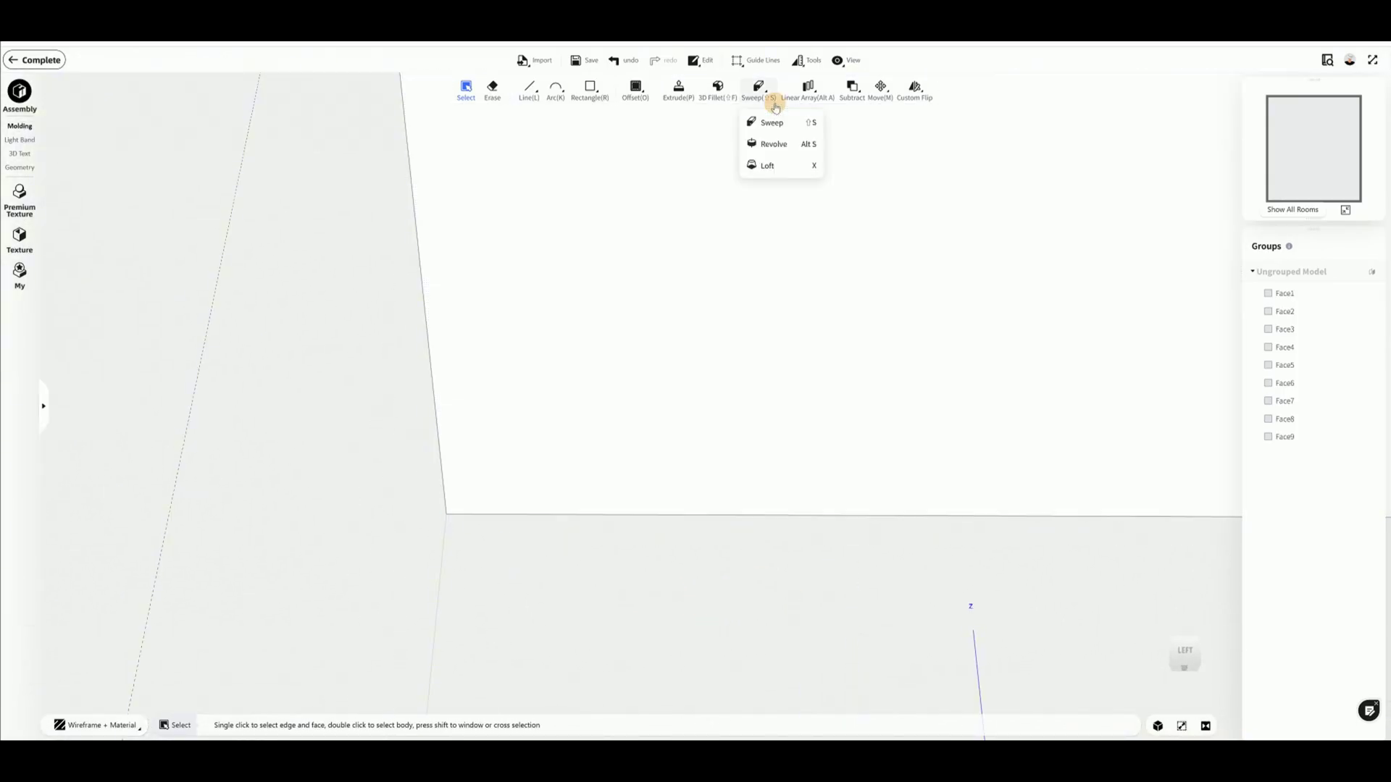
pyautogui.click(752, 88)
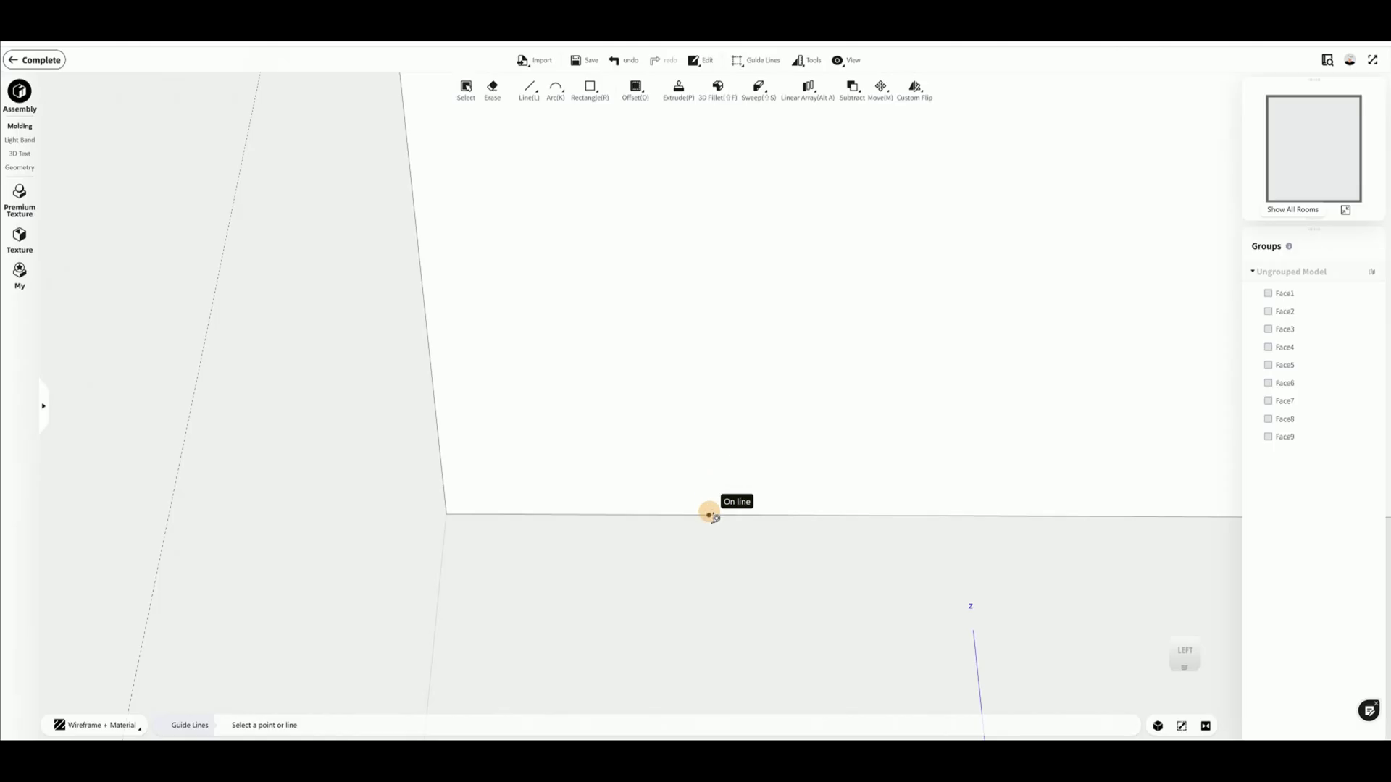
pyautogui.click(709, 515)
pyautogui.moveTo(724, 466)
pyautogui.mouseDown(button='middle')
pyautogui.moveTo(947, 493)
pyautogui.moveTo(748, 518)
pyautogui.moveTo(770, 497)
pyautogui.moveTo(750, 462)
pyautogui.mouseUp(button='middle')
pyautogui.write('100')
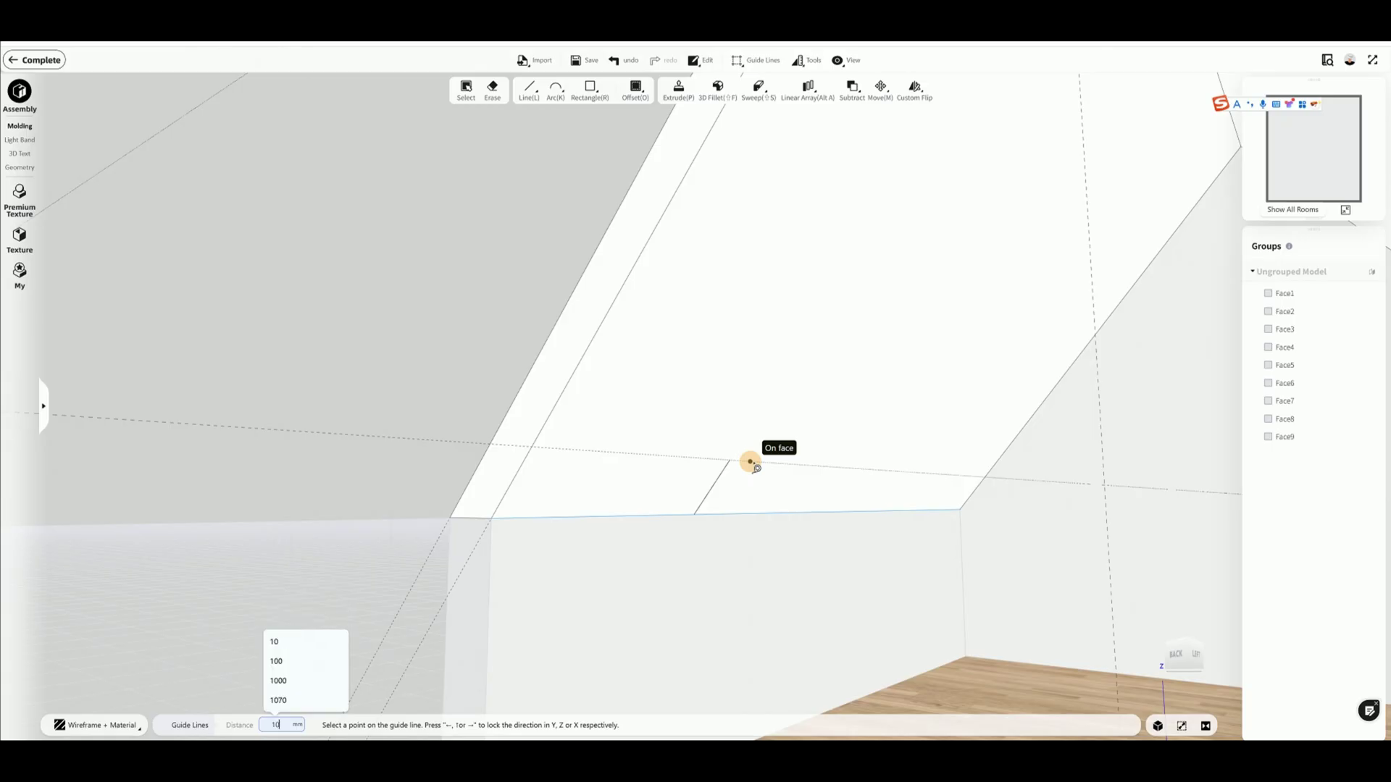
pyautogui.press('Return')
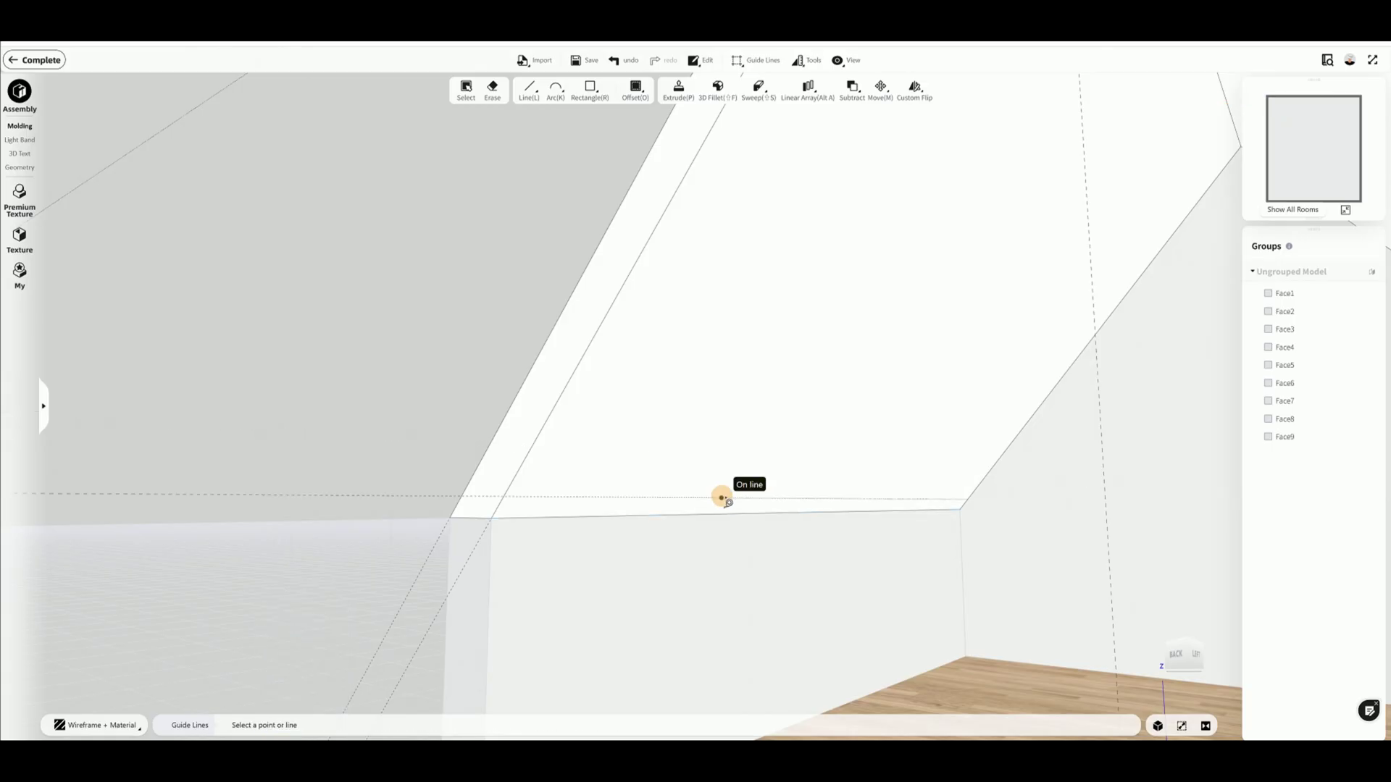
# Add a parallel guide line 1200 mm up the slope from the lower horizontal guide
pyautogui.click(722, 497)
pyautogui.write('1200')
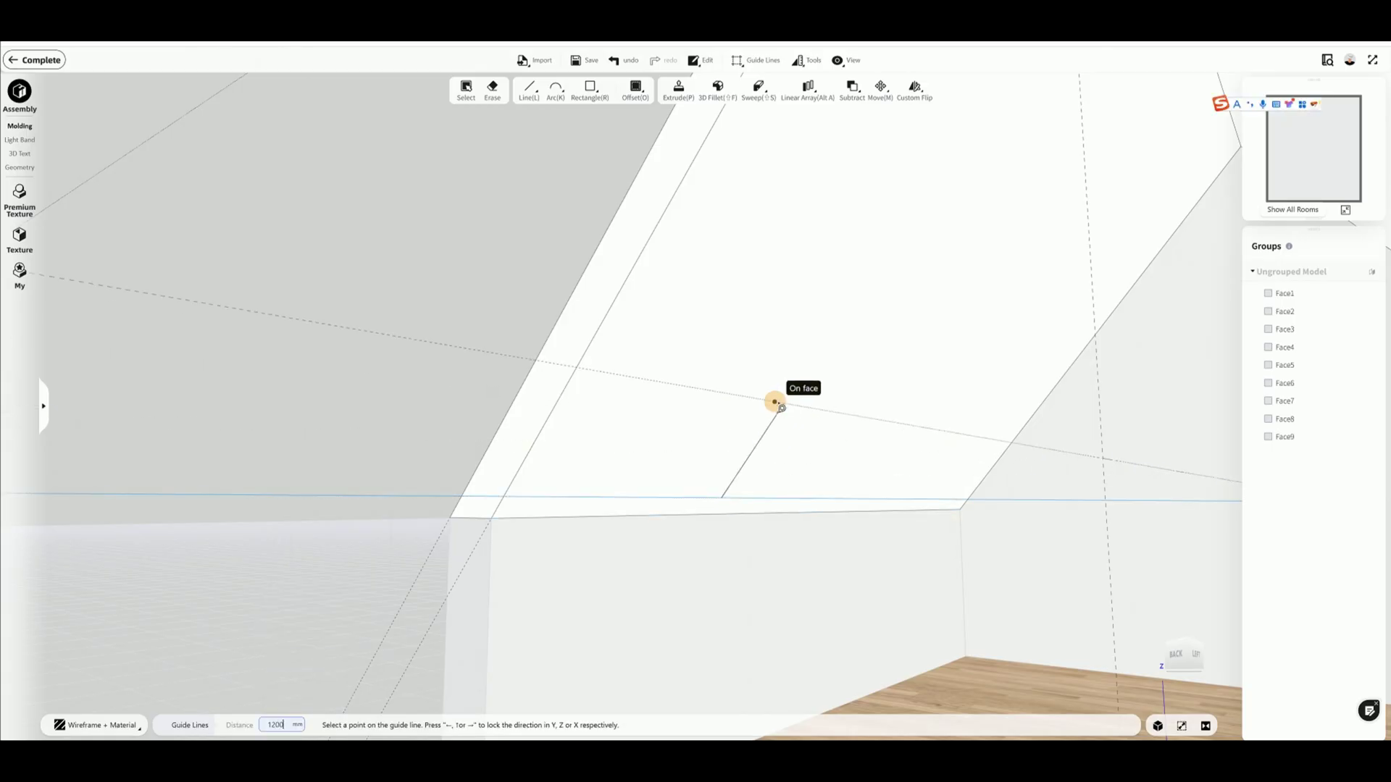
pyautogui.press('Return')
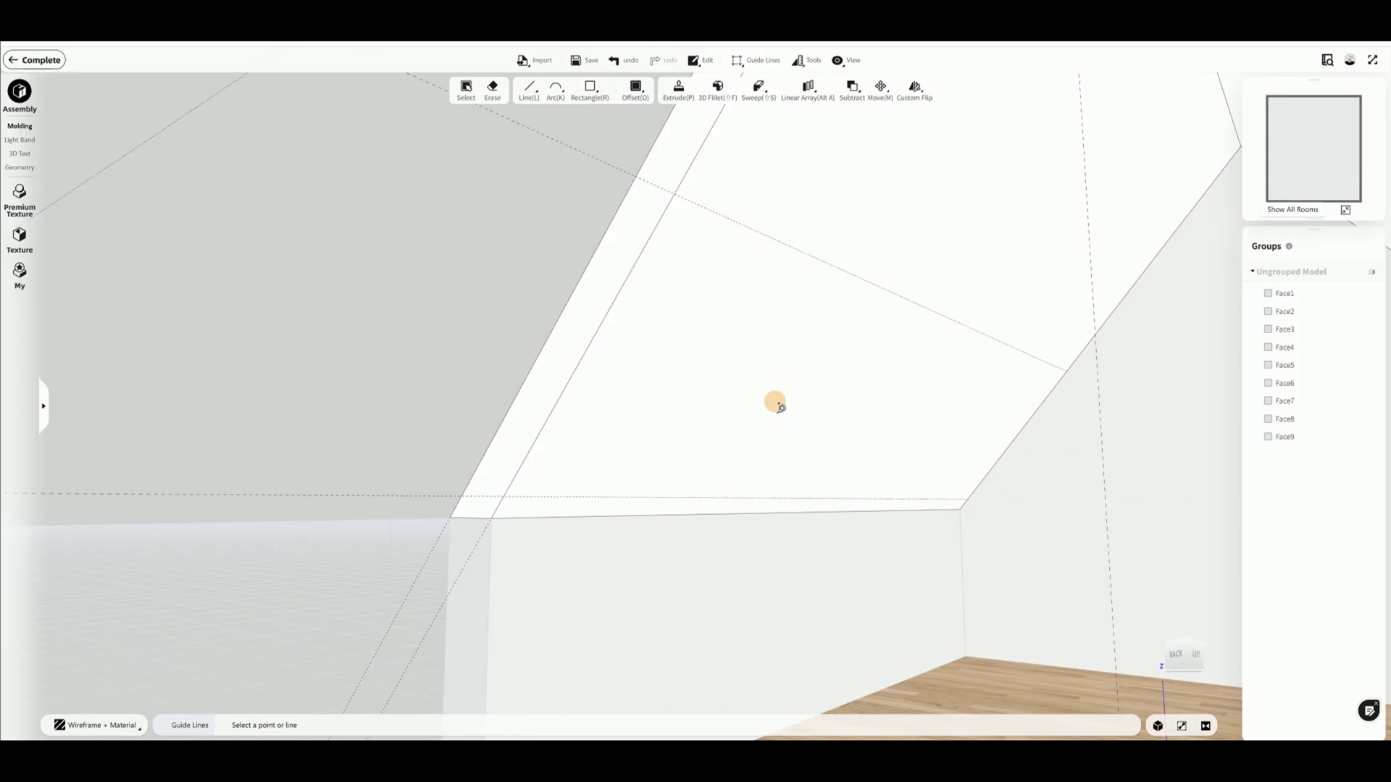
# Add an upslope guide line on the same roof underside, 450 mm in from its edge at the end wall carrying the centre guide
pyautogui.moveTo(772, 591); pyautogui.dragTo(467, 593, button='middle')
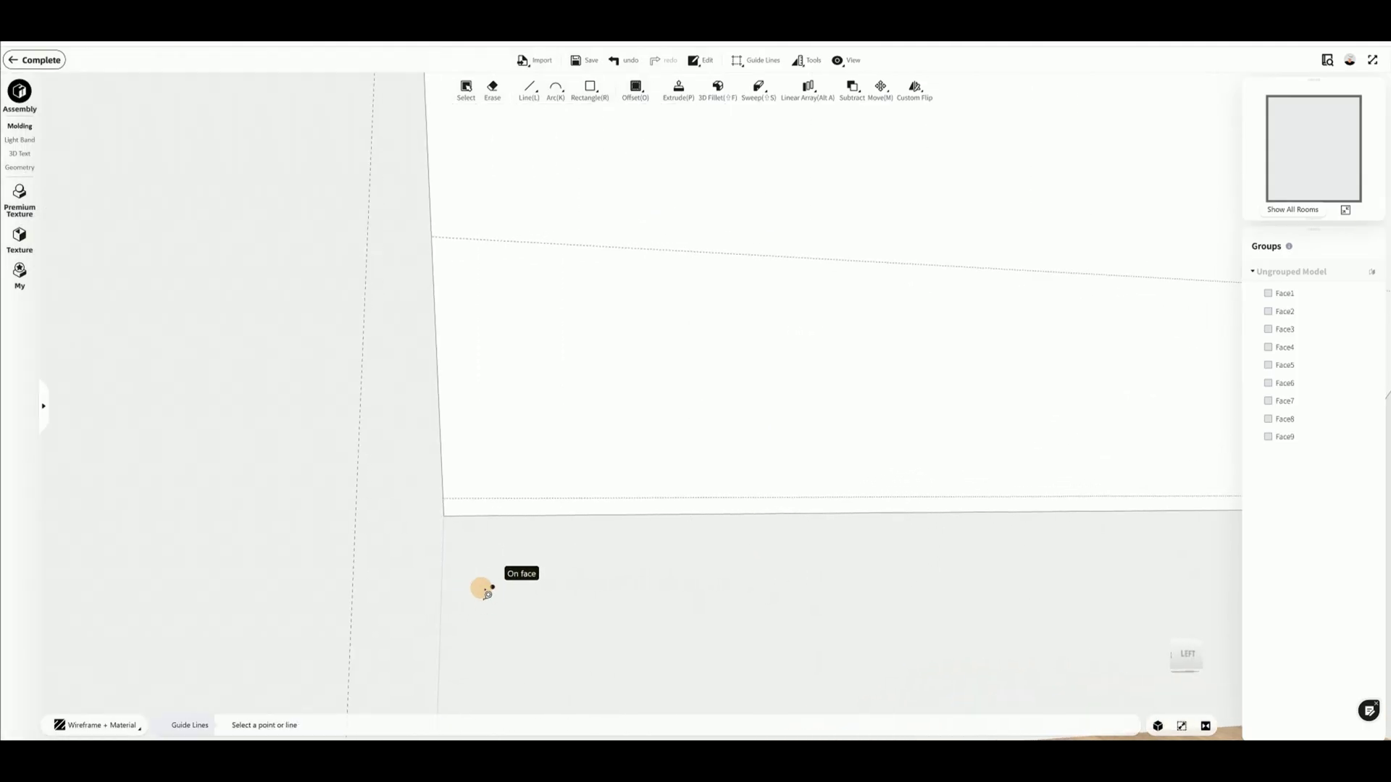
pyautogui.scroll(-2, 478, 585)
pyautogui.scroll(-2, 463, 563)
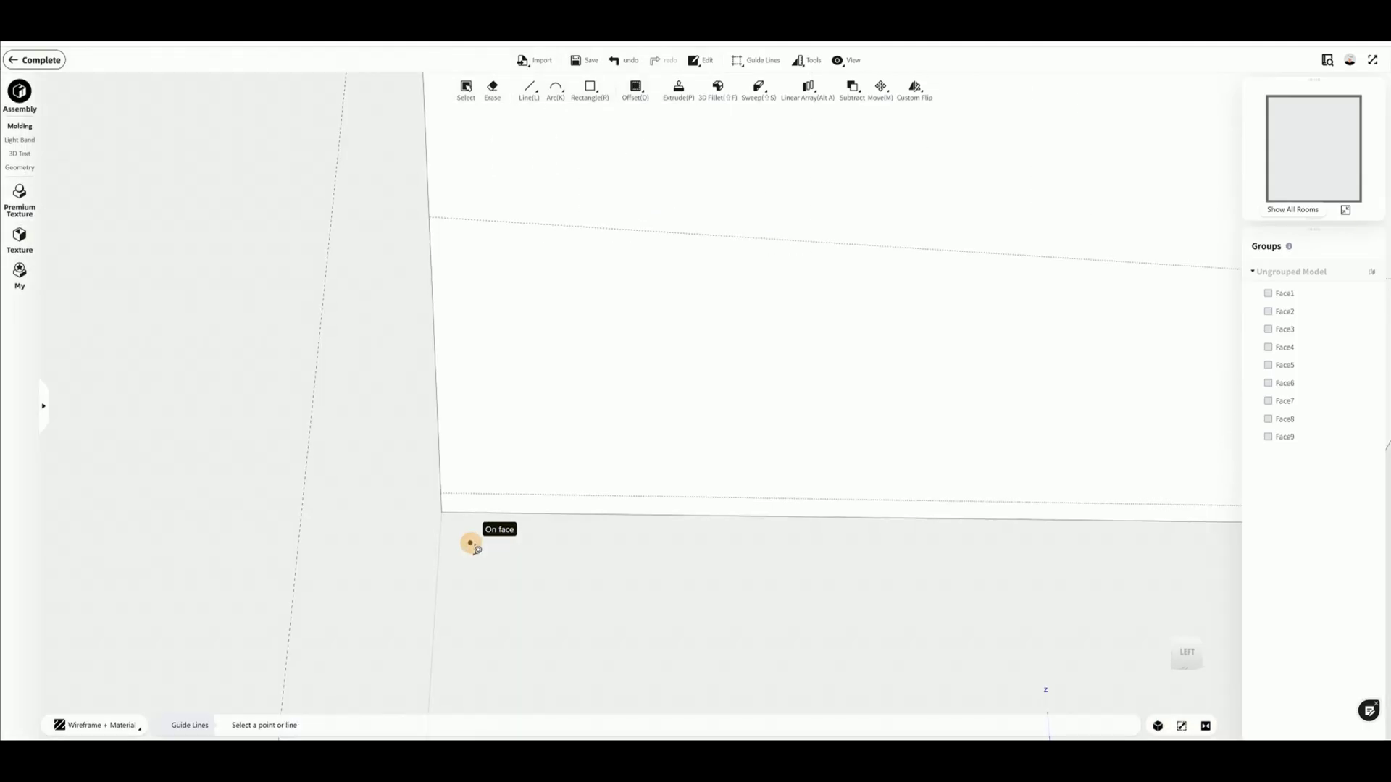
pyautogui.click(437, 404)
pyautogui.write('450')
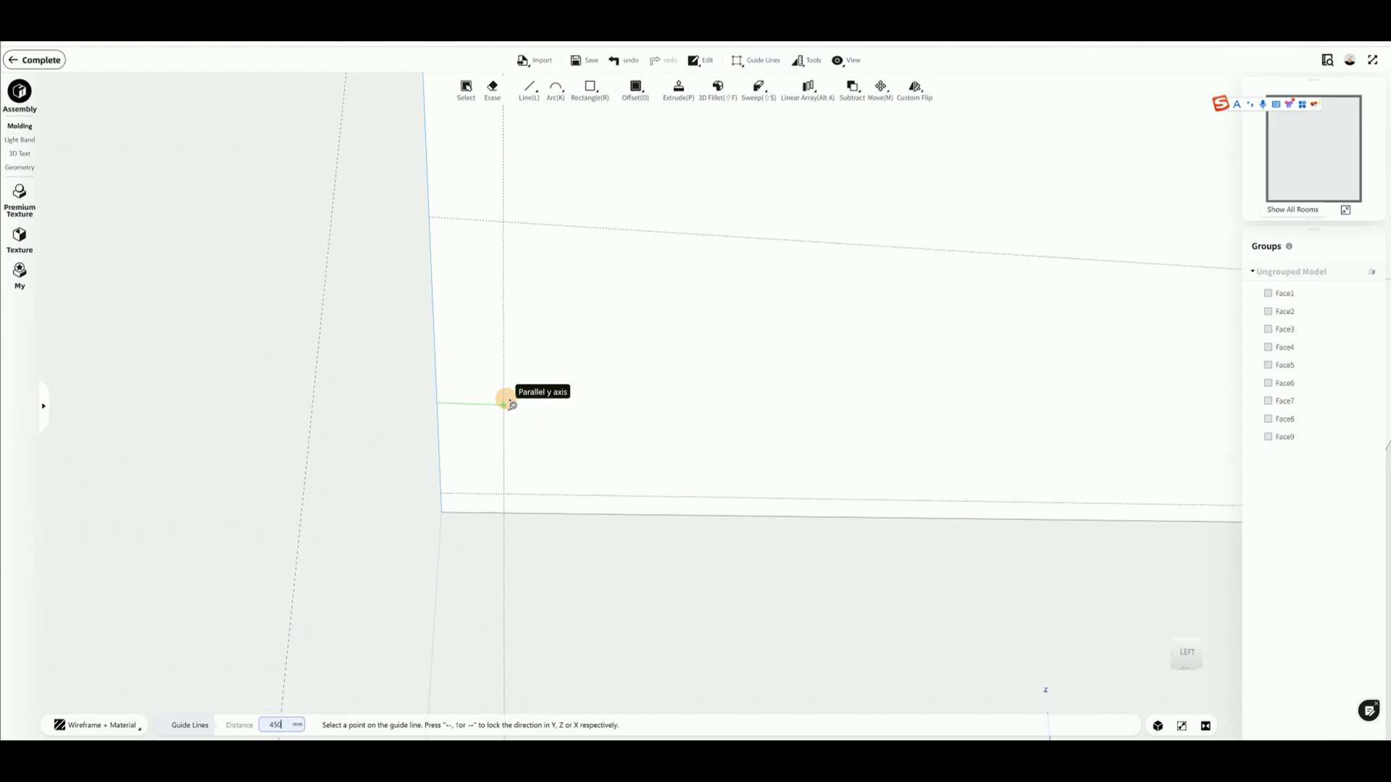
pyautogui.press('Return')
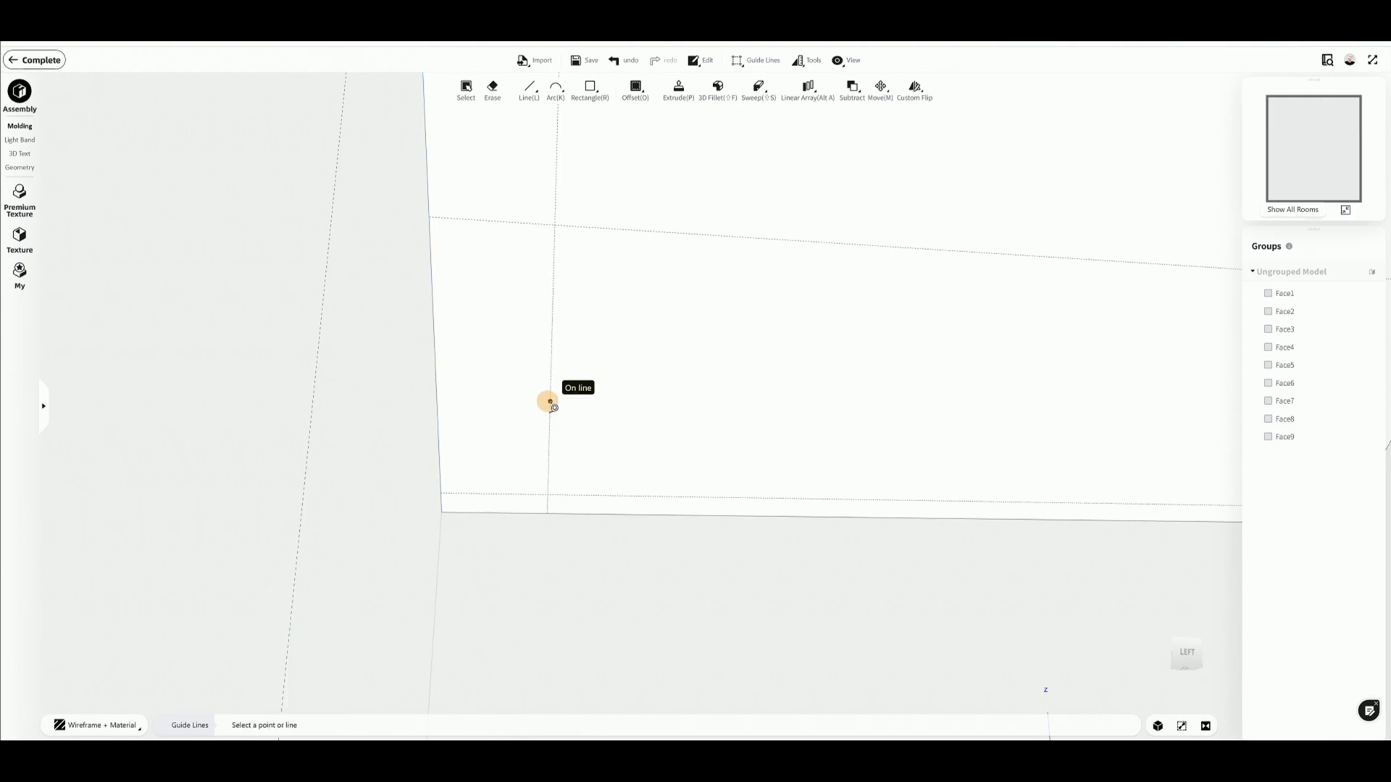
# Add another upslope guide line 750 mm farther from the end wall than the 450 mm guide
pyautogui.click(549, 401)
pyautogui.write('7')
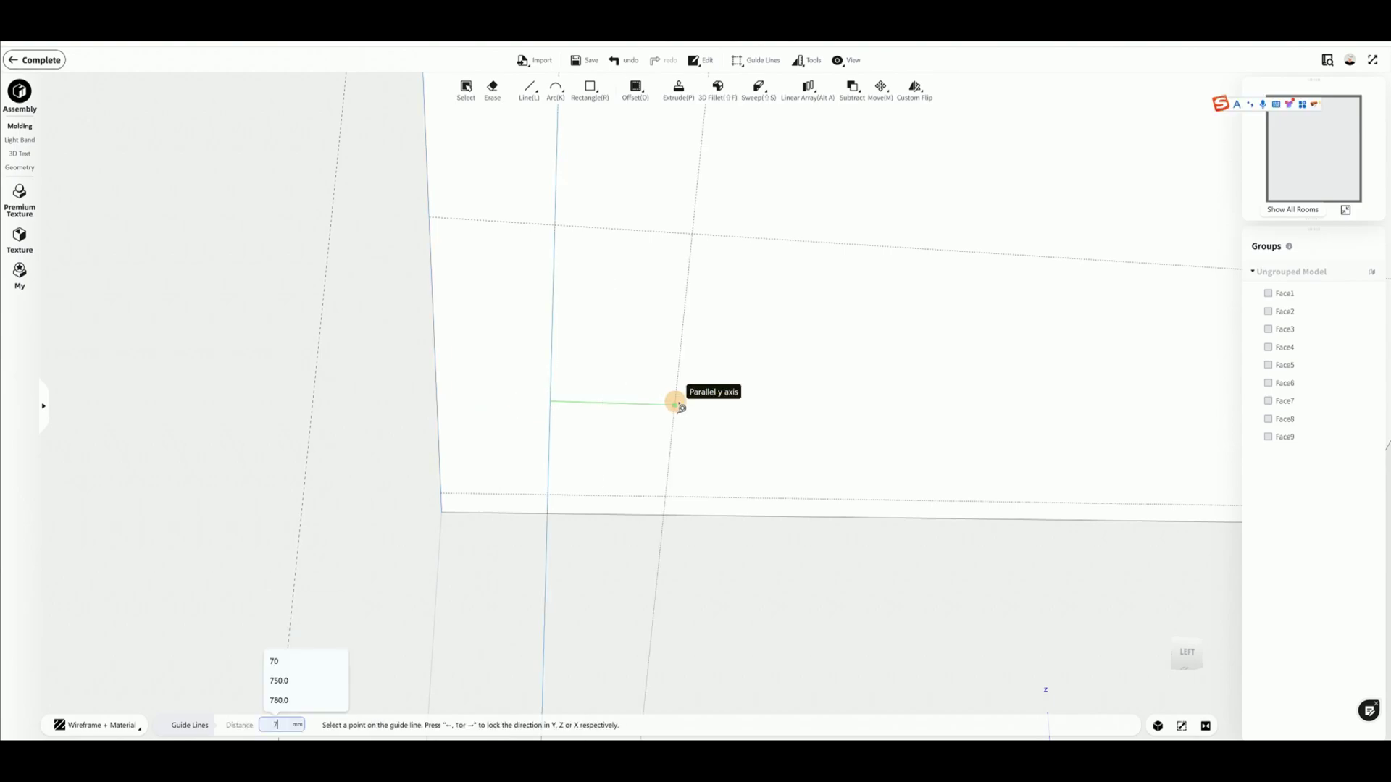
pyautogui.write('50')
pyautogui.press('Return')
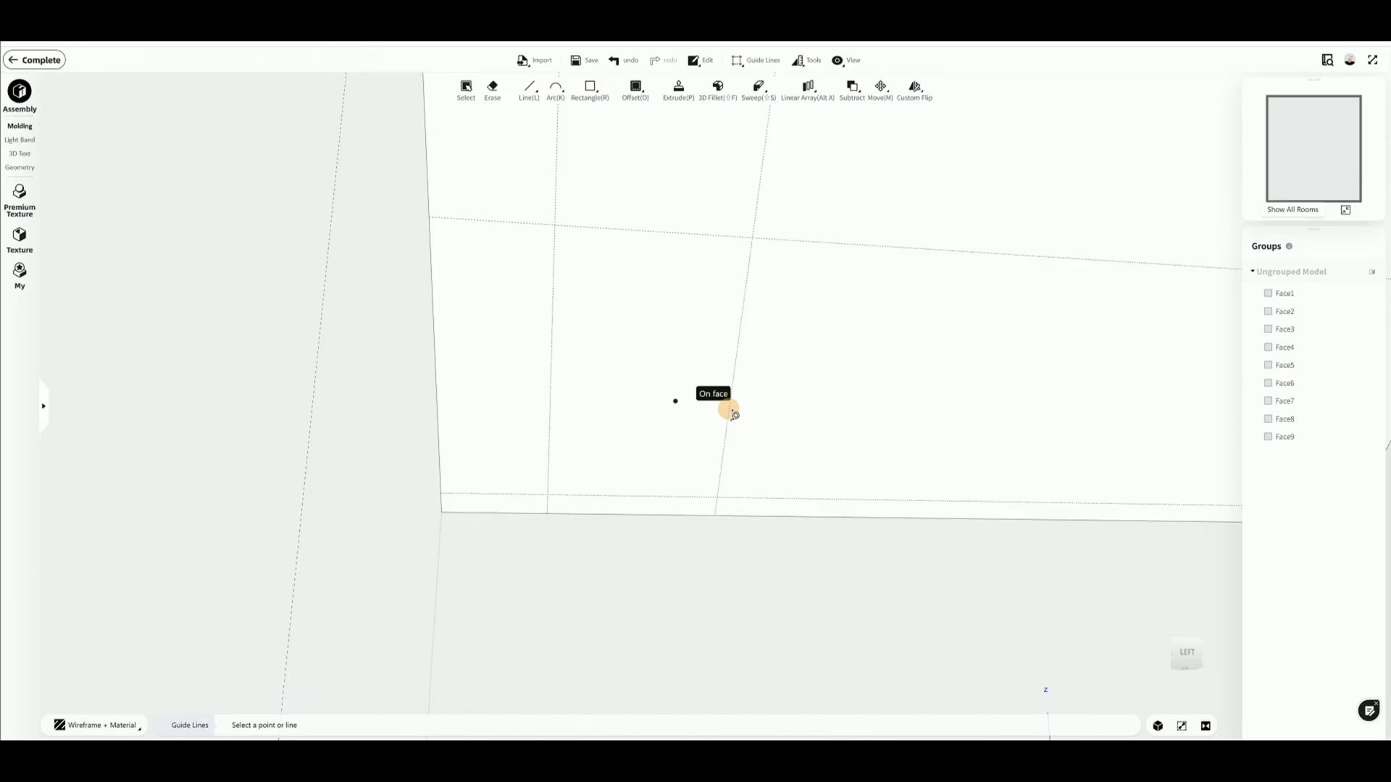
# Add a third upslope guide line 200 mm beyond the 750 mm one
pyautogui.click(733, 380)
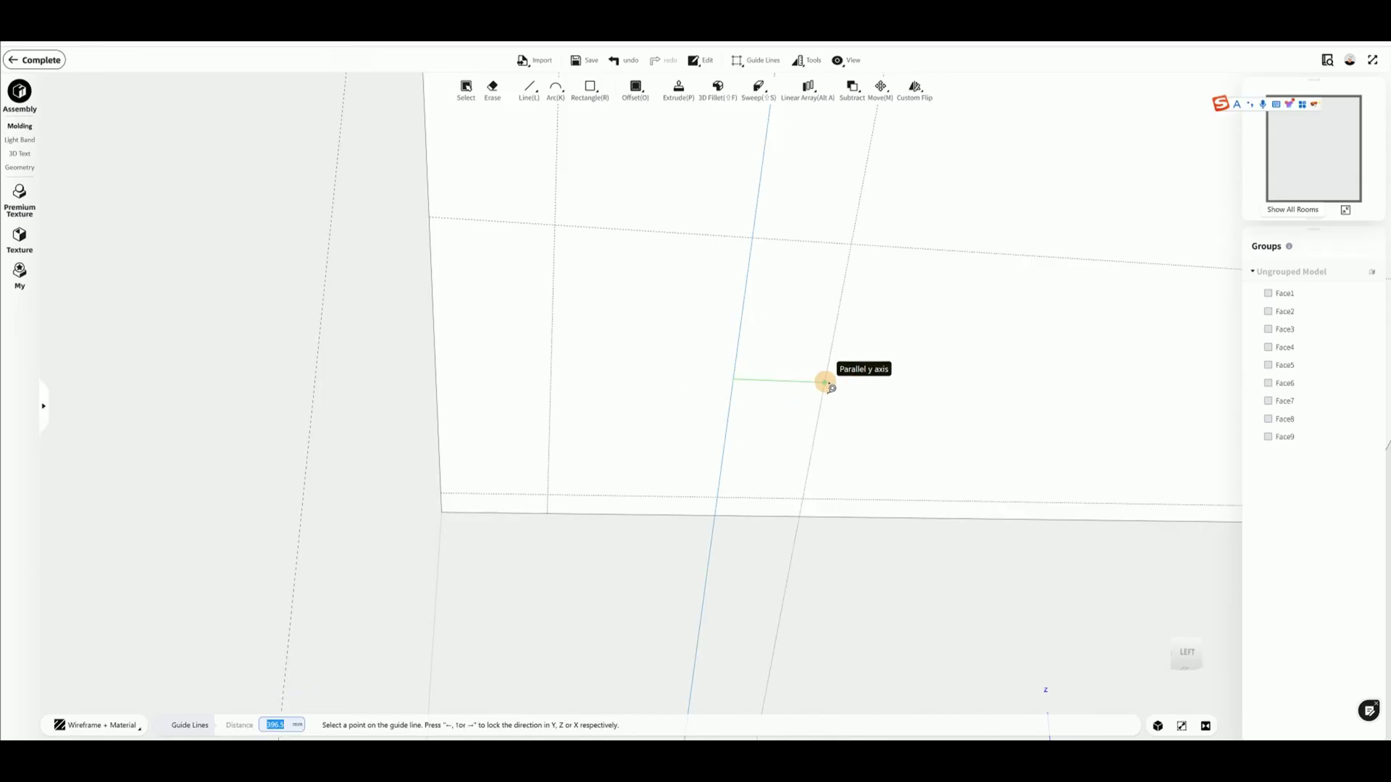
pyautogui.write('200')
pyautogui.press('Return')
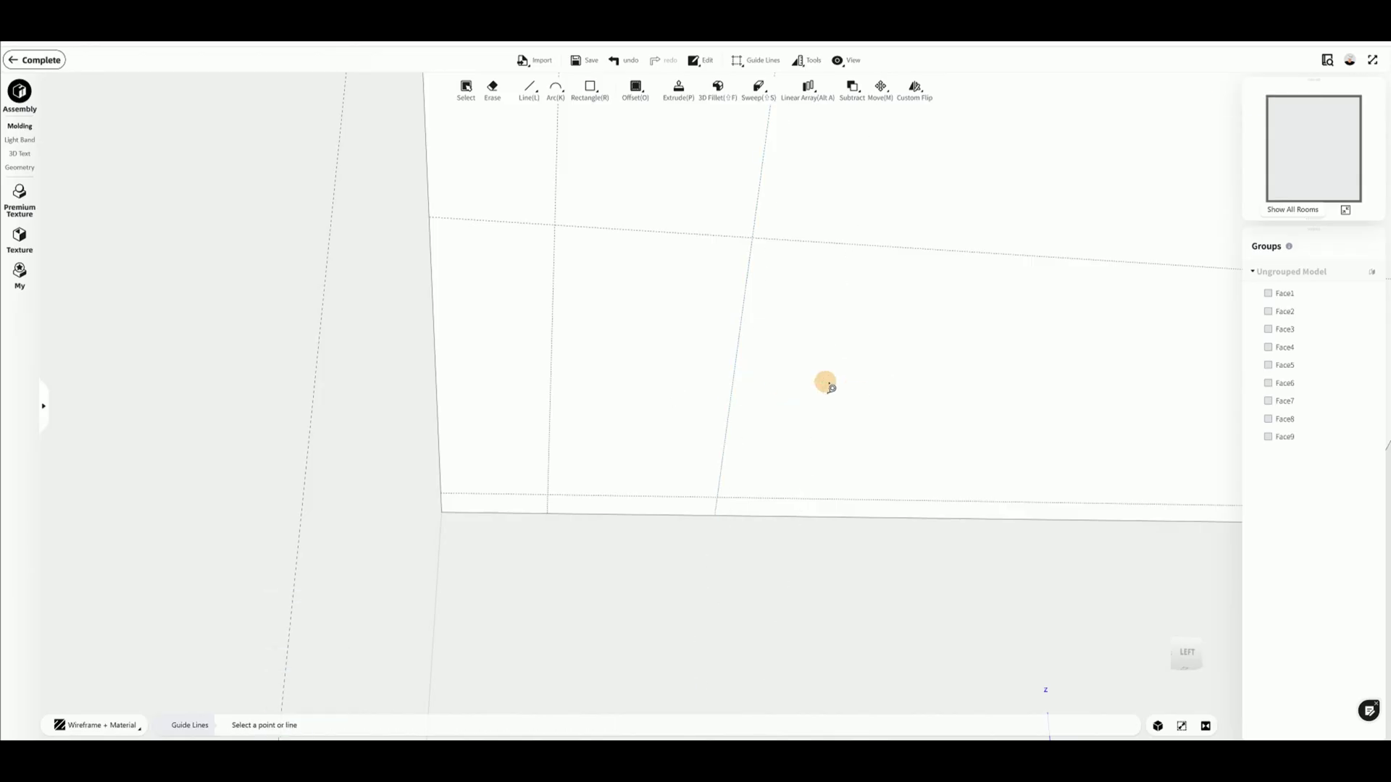
pyautogui.moveTo(777, 457); pyautogui.dragTo(873, 472, button='right')
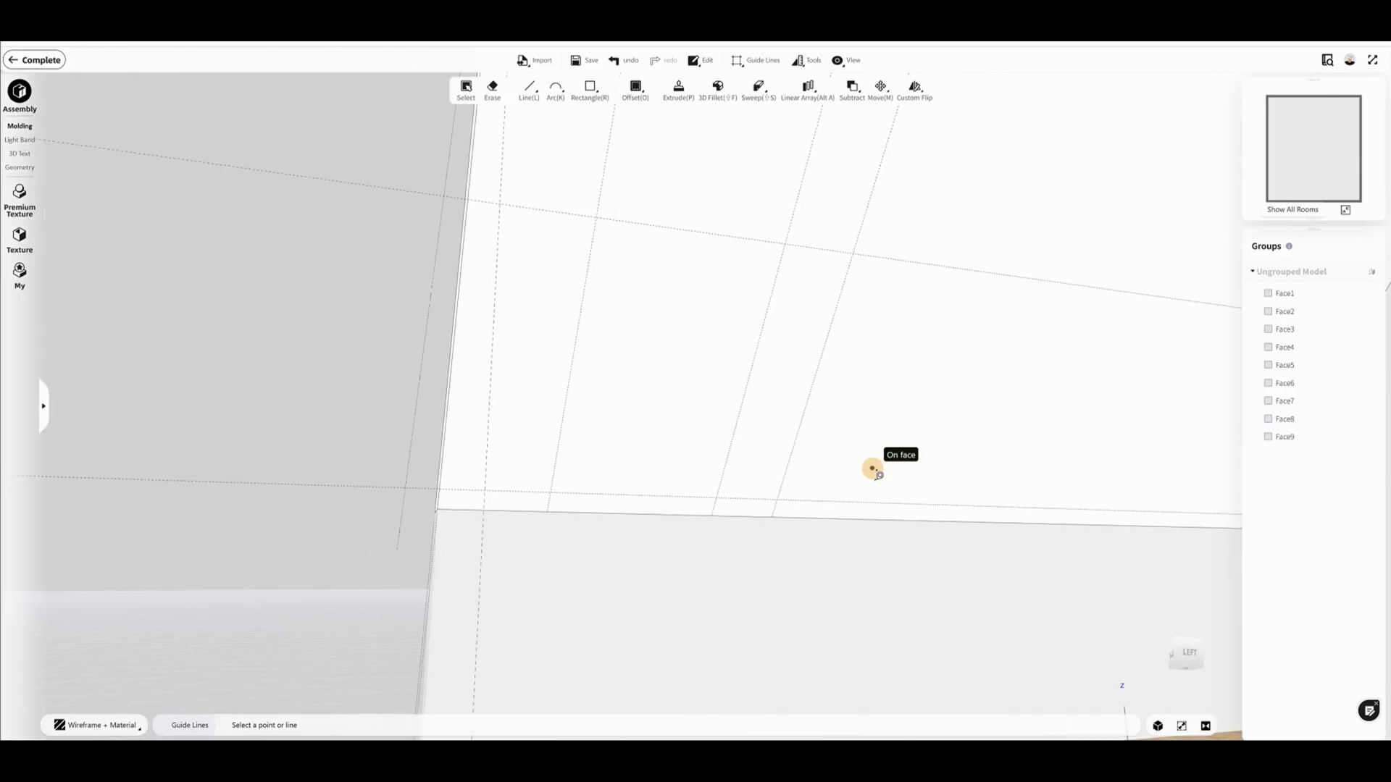
# Add a fourth upslope guide line on the roof underside, 750 mm beyond the third one, away from the end wall
pyautogui.click(837, 401)
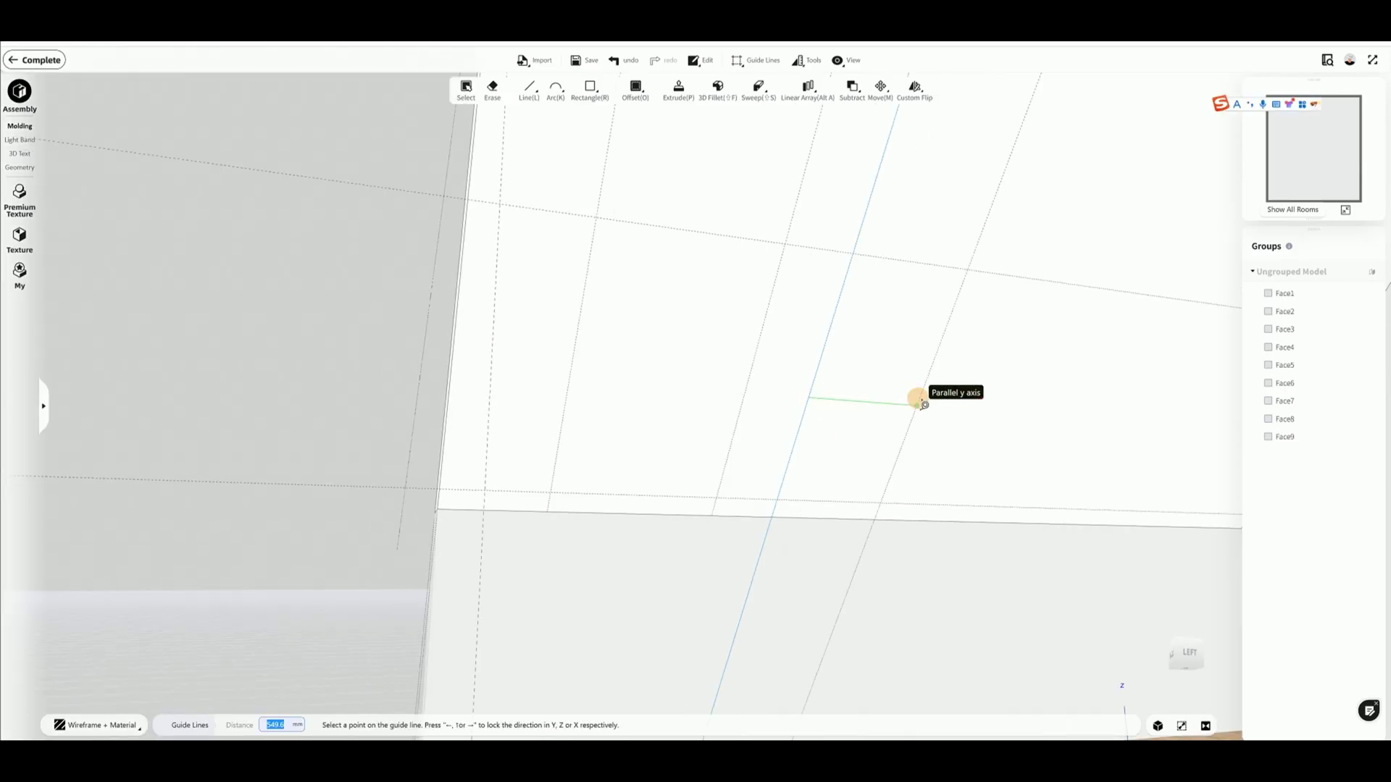
pyautogui.write('750')
pyautogui.press('Return')
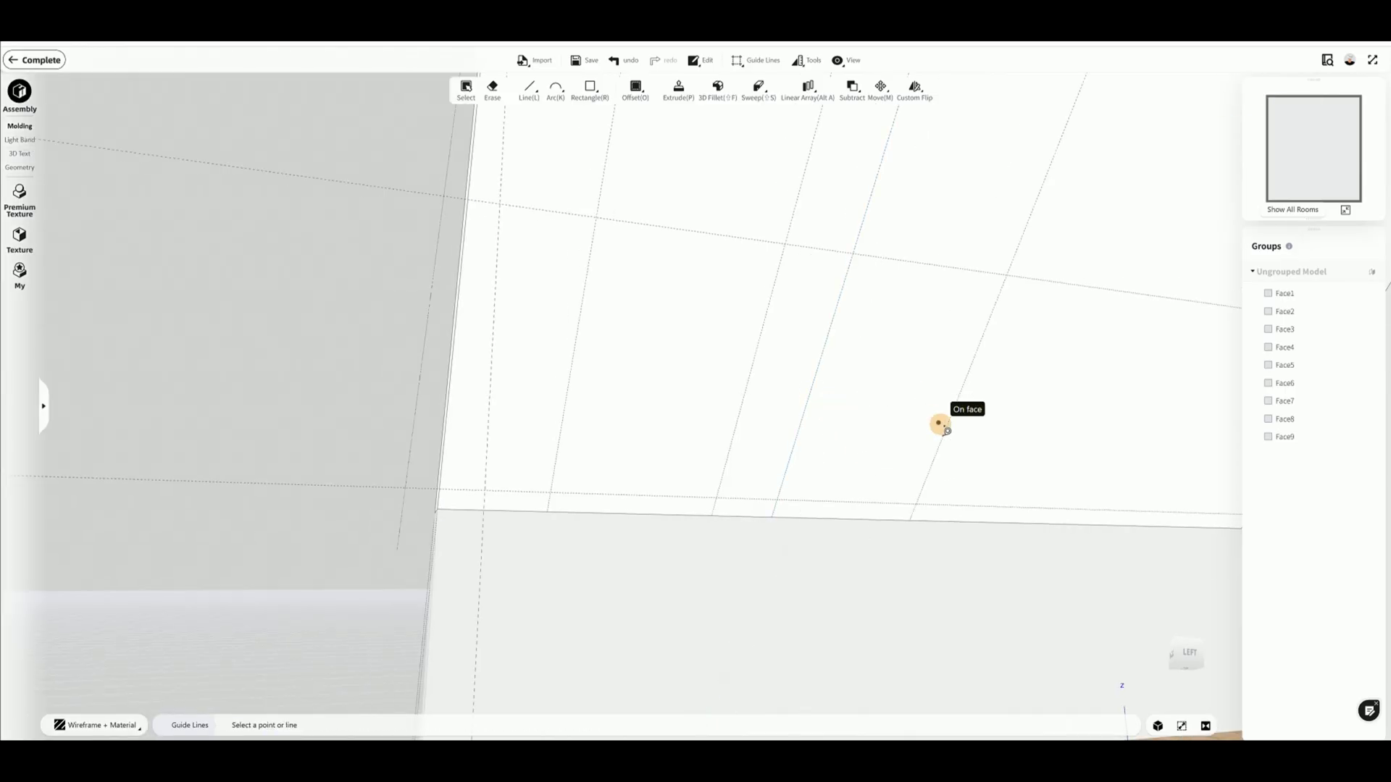
# Add two more upslope guide lines, one 300 mm beyond the fourth and the other 750 mm beyond that
pyautogui.click(945, 432)
pyautogui.write('300')
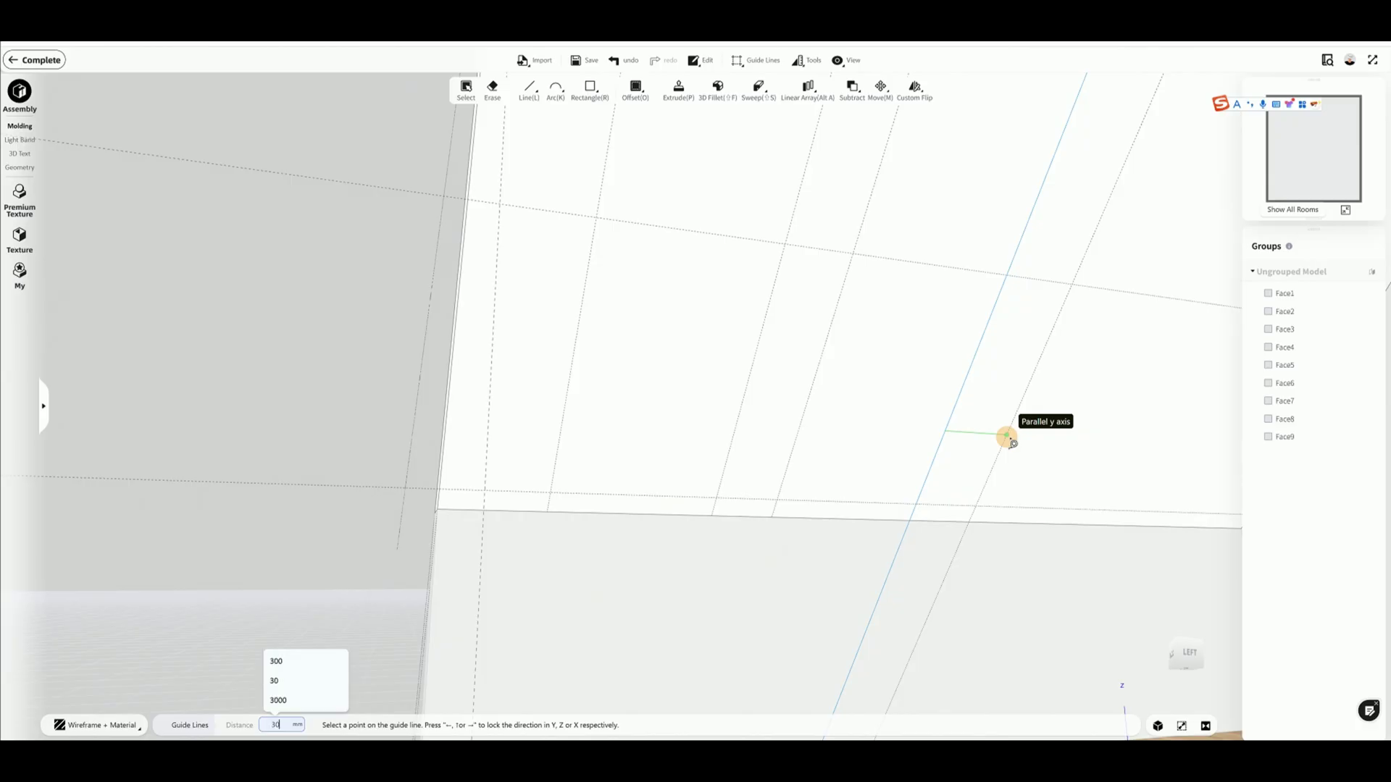
pyautogui.press('Return')
pyautogui.click(998, 433)
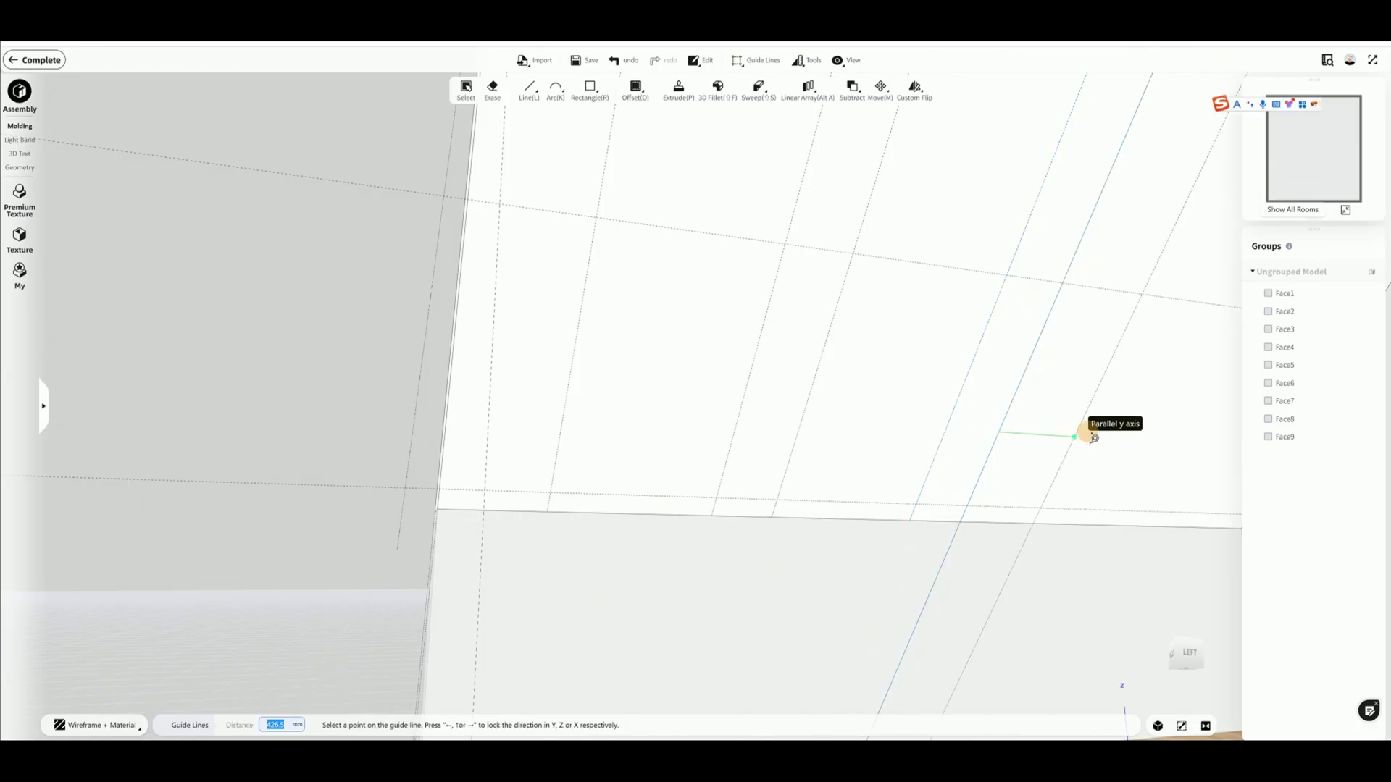
pyautogui.write('750')
pyautogui.press('Return')
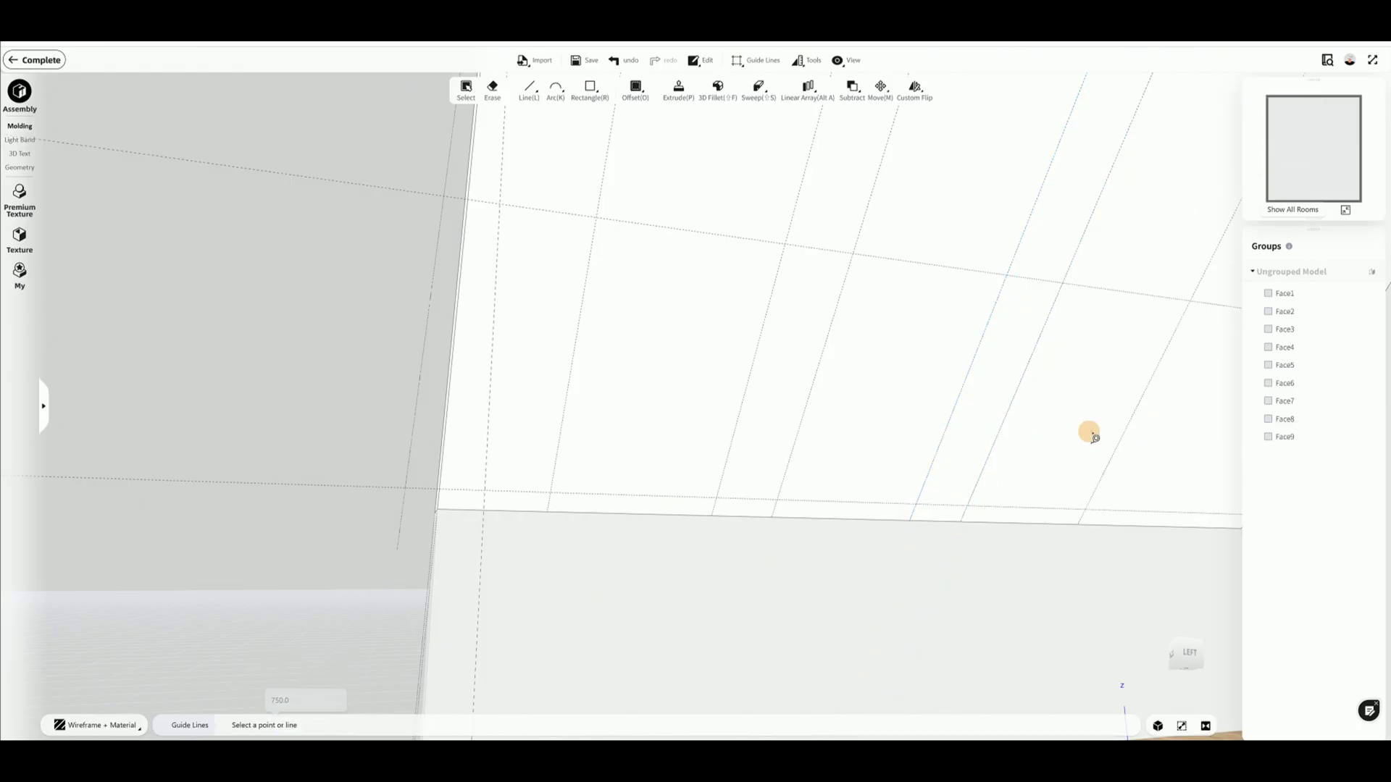
# Draw a closed line outline through the four guide intersections of the panel nearest the end wall, between the two horizontal guides
pyautogui.moveTo(866, 622); pyautogui.dragTo(667, 644, button='right')
pyautogui.press('d')
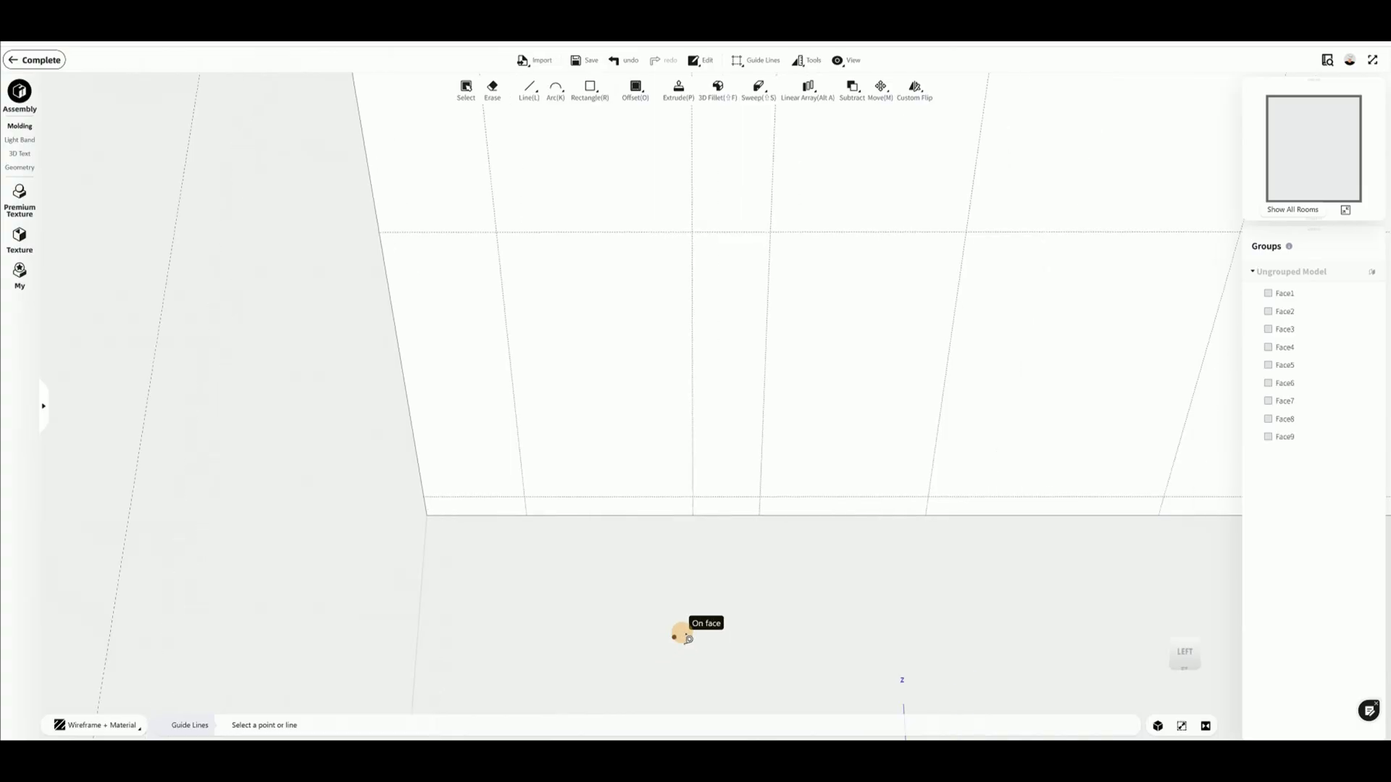
pyautogui.click(530, 89)
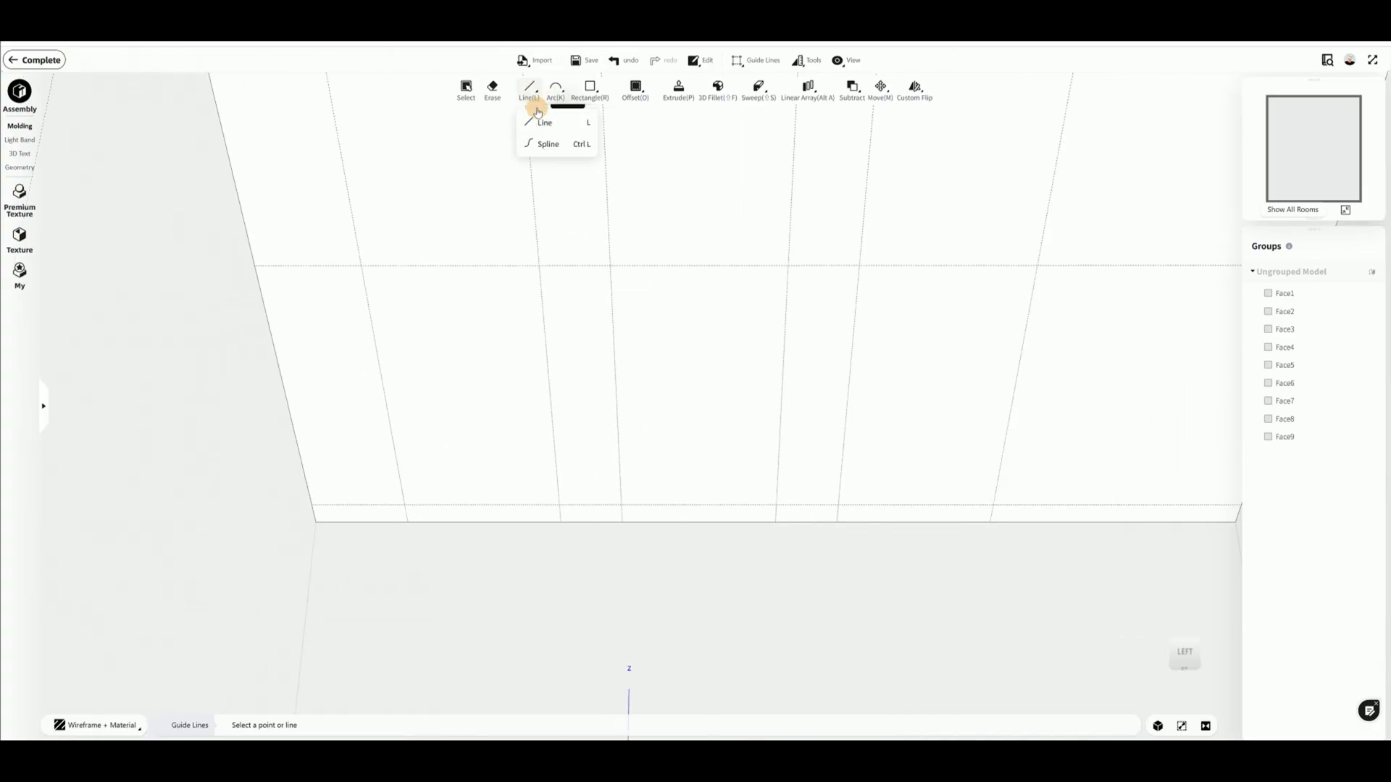
pyautogui.click(542, 122)
pyautogui.click(361, 266)
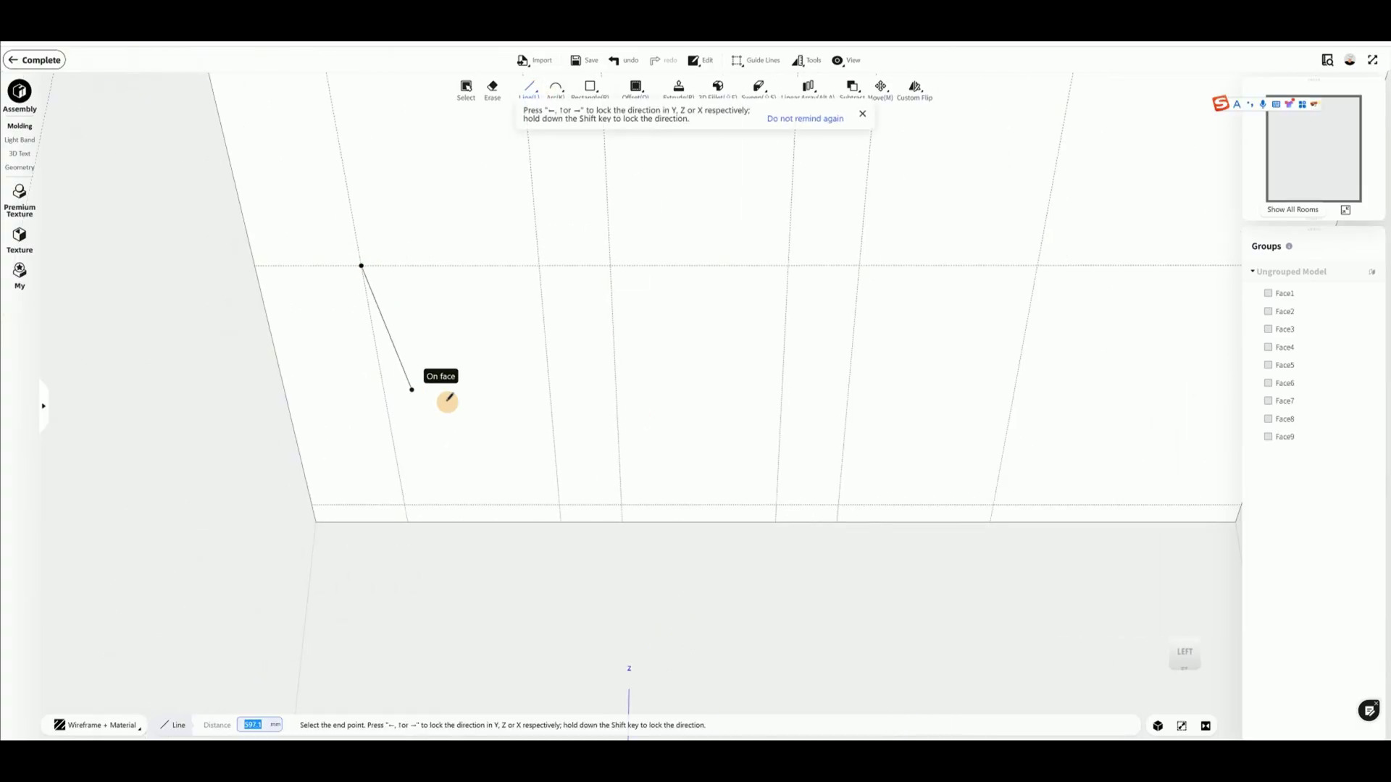
pyautogui.click(404, 504)
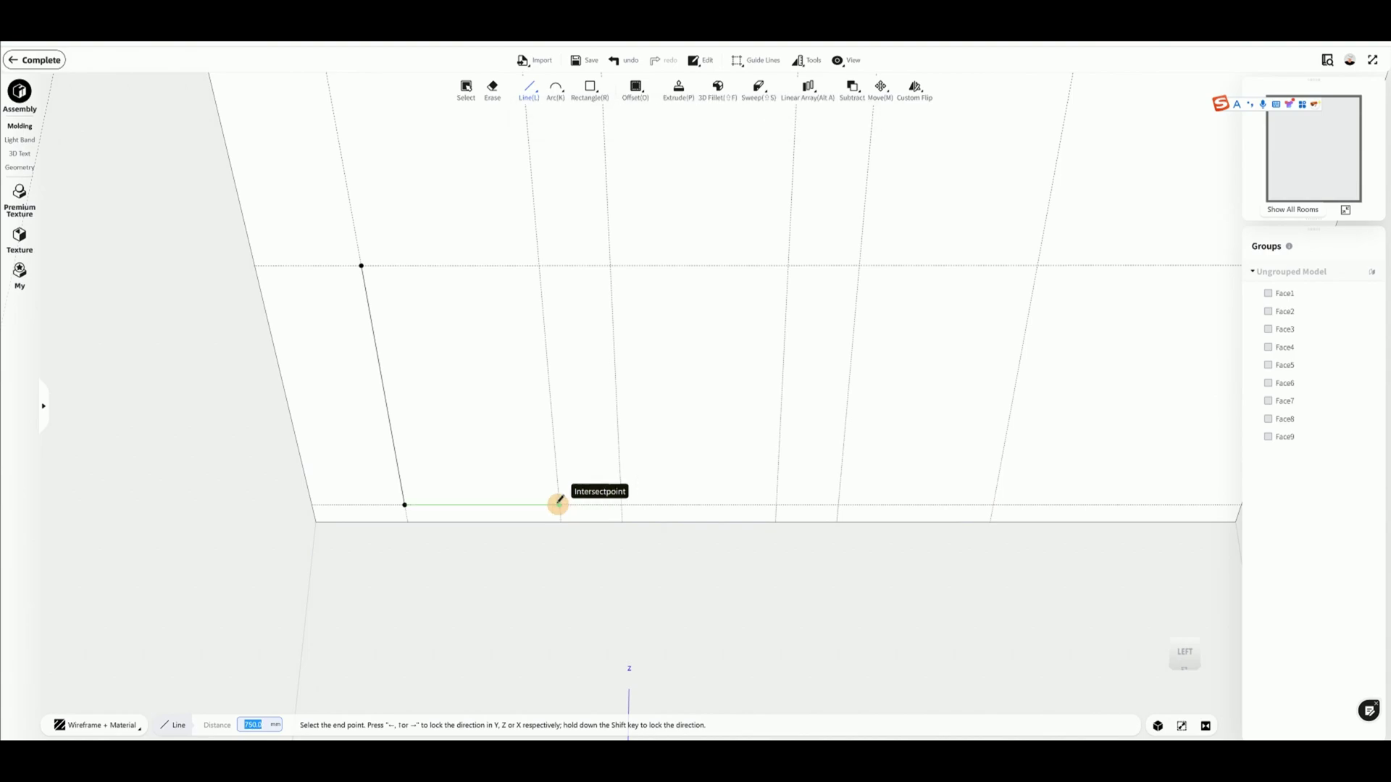
pyautogui.click(559, 504)
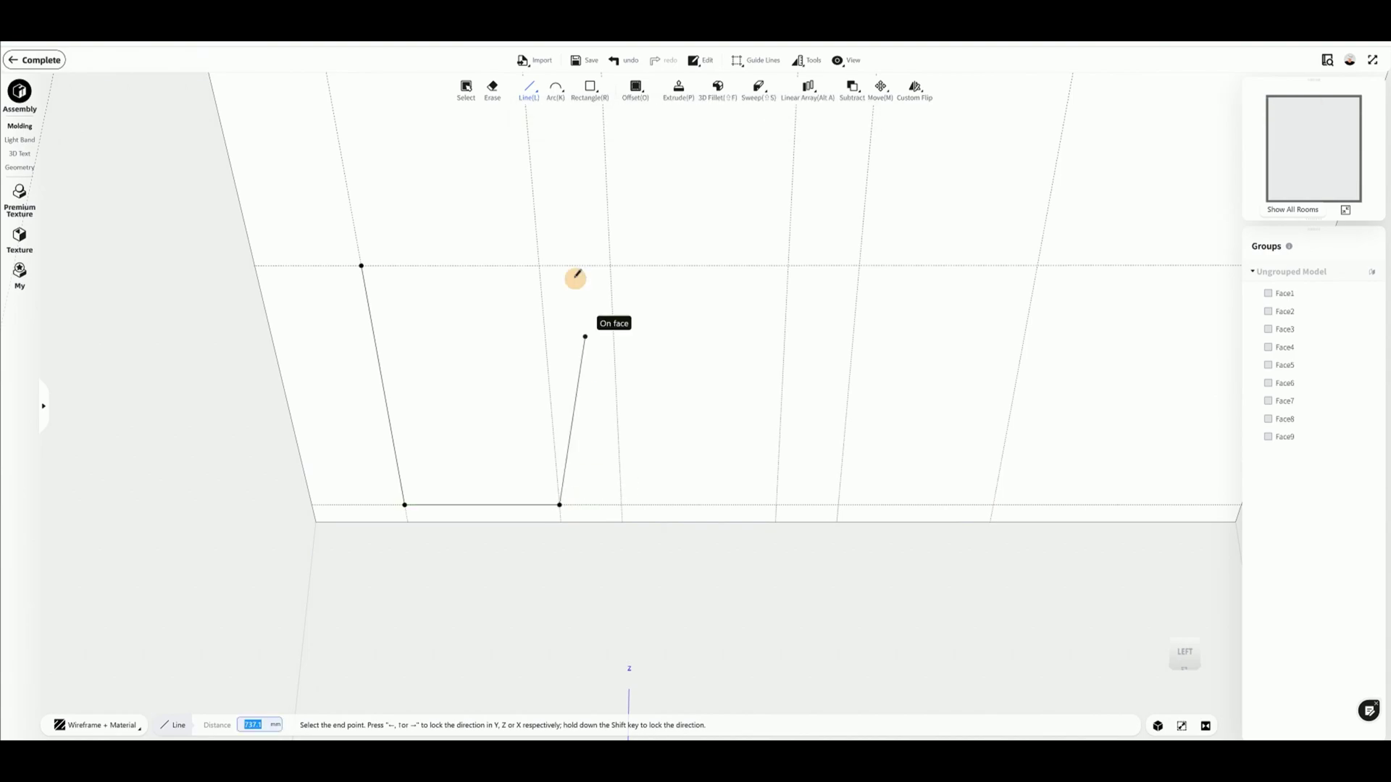
pyautogui.click(362, 265)
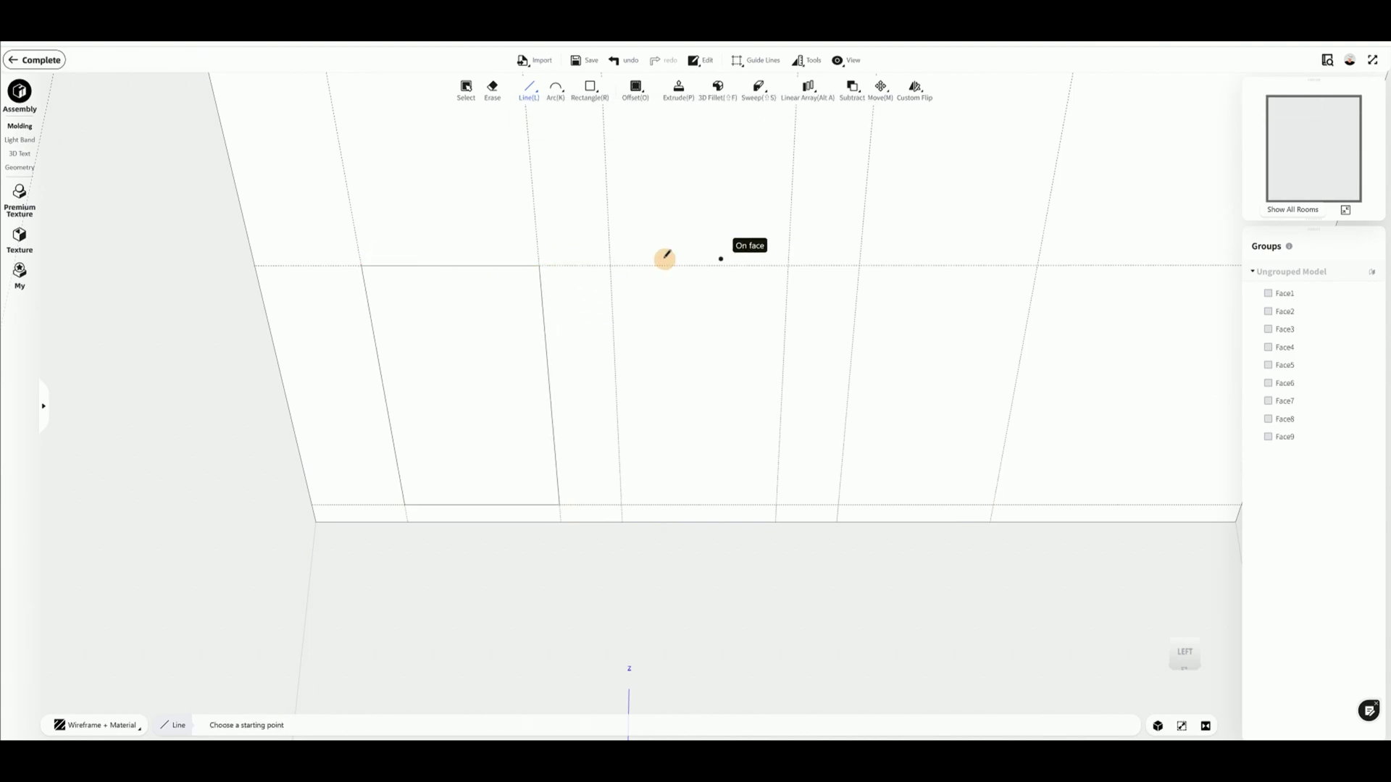
# Outline the middle rectangular panel with lines, snapping to the intersections of the third and fourth upslope guides with the horizontal guides
pyautogui.click(611, 265)
pyautogui.click(621, 504)
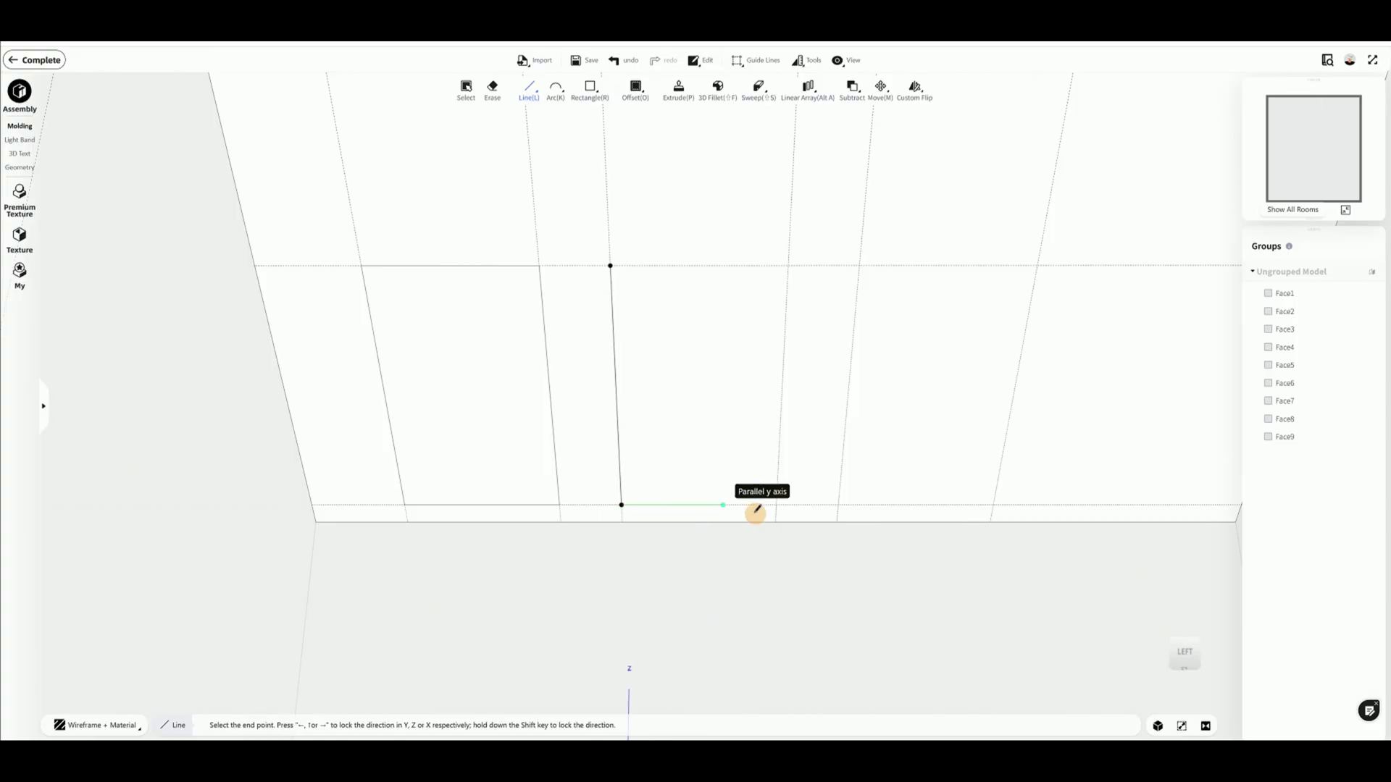
pyautogui.click(776, 504)
pyautogui.click(788, 266)
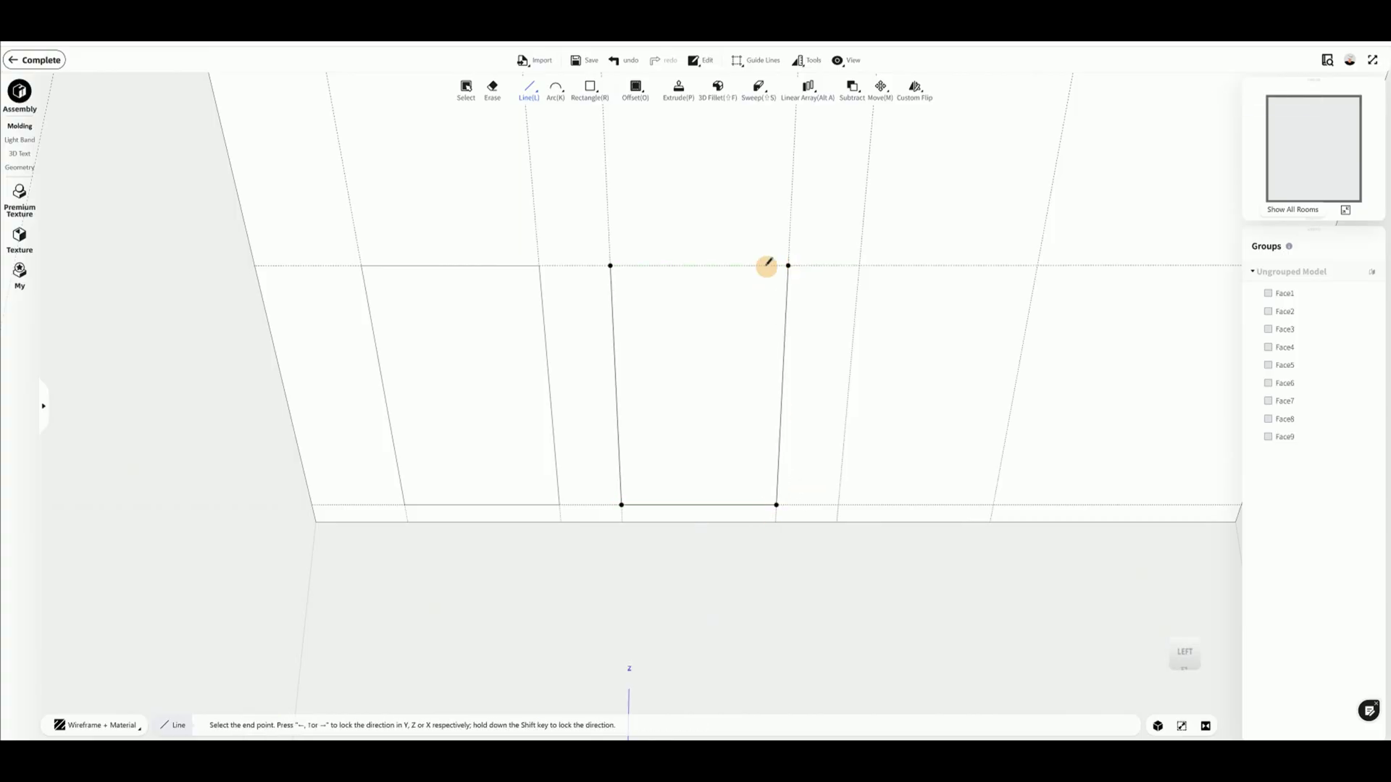
pyautogui.click(610, 266)
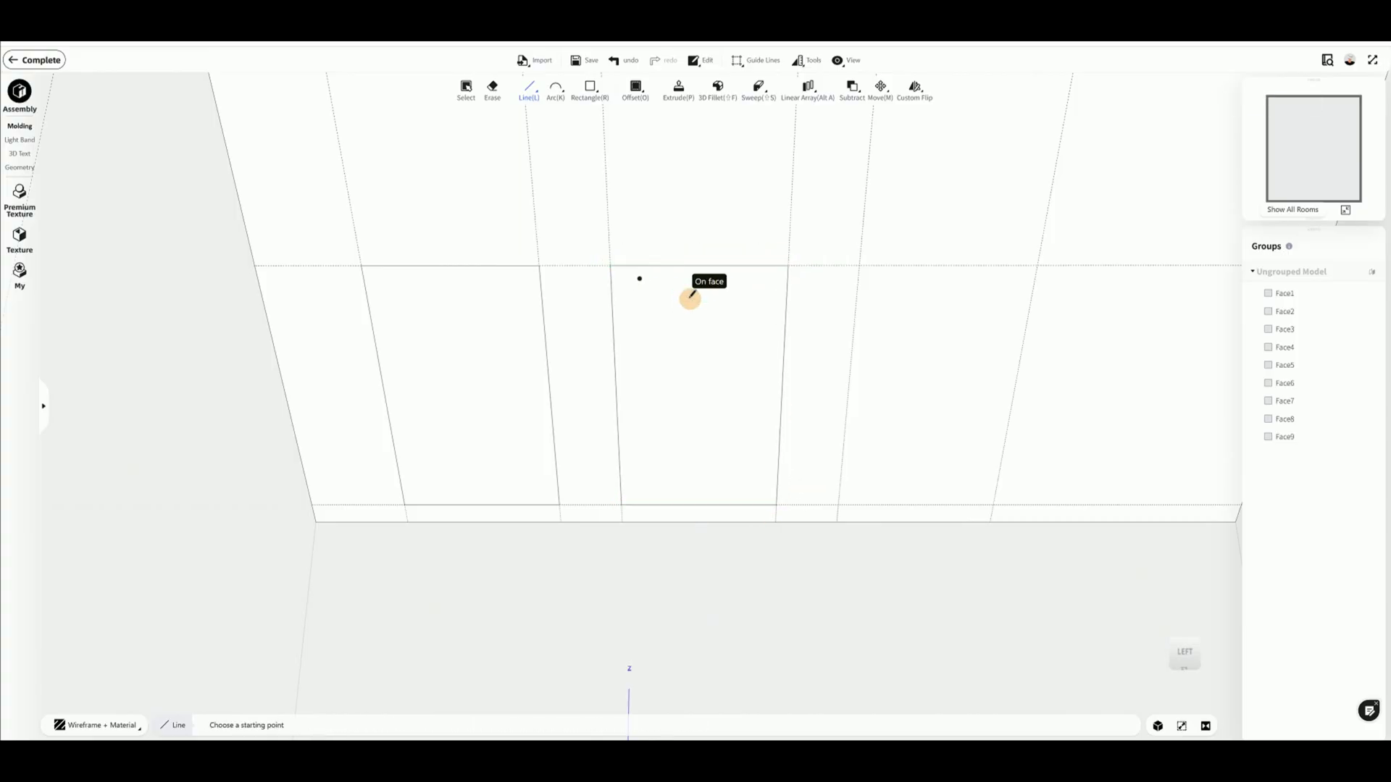
# Outline the third rectangular panel with lines through the intersections of the last two upslope guides and the horizontal guides
pyautogui.click(859, 266)
pyautogui.click(838, 505)
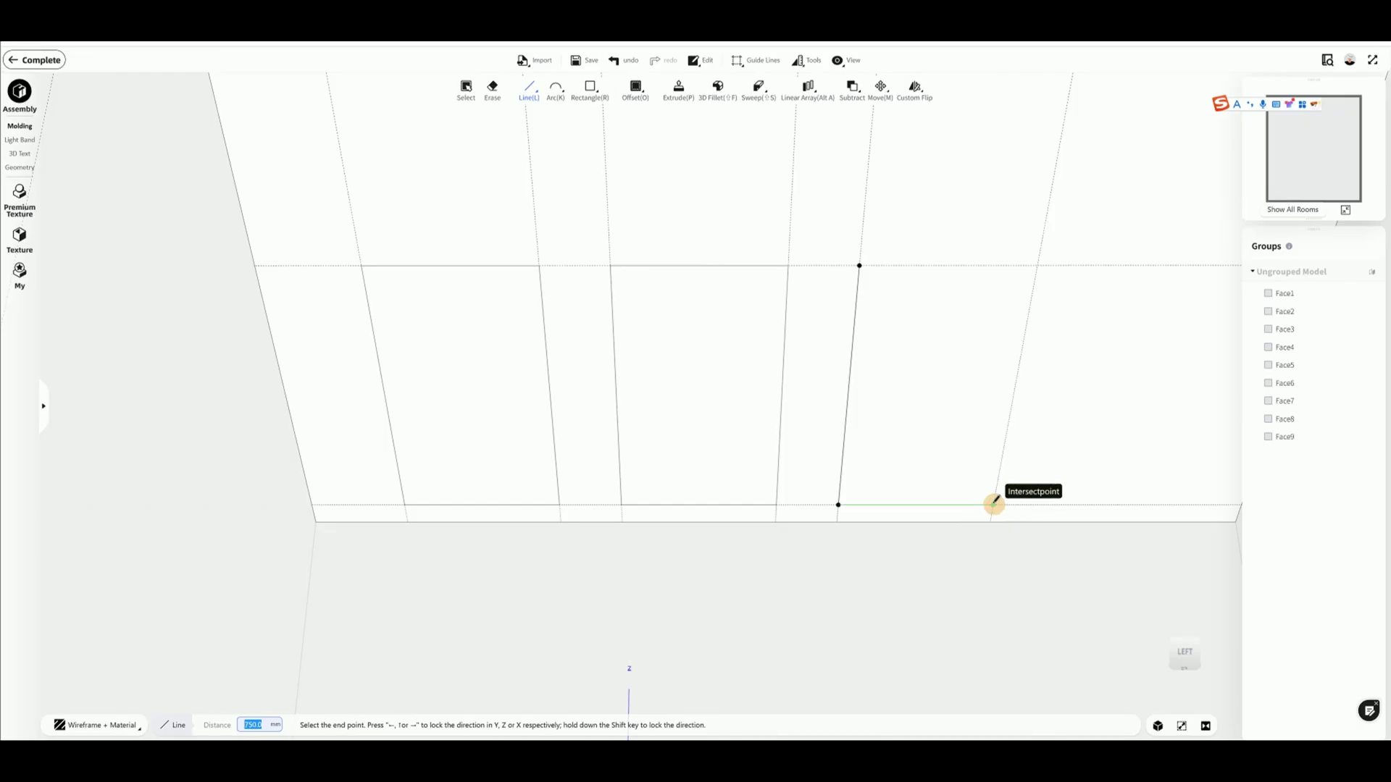
pyautogui.click(993, 504)
pyautogui.click(1038, 265)
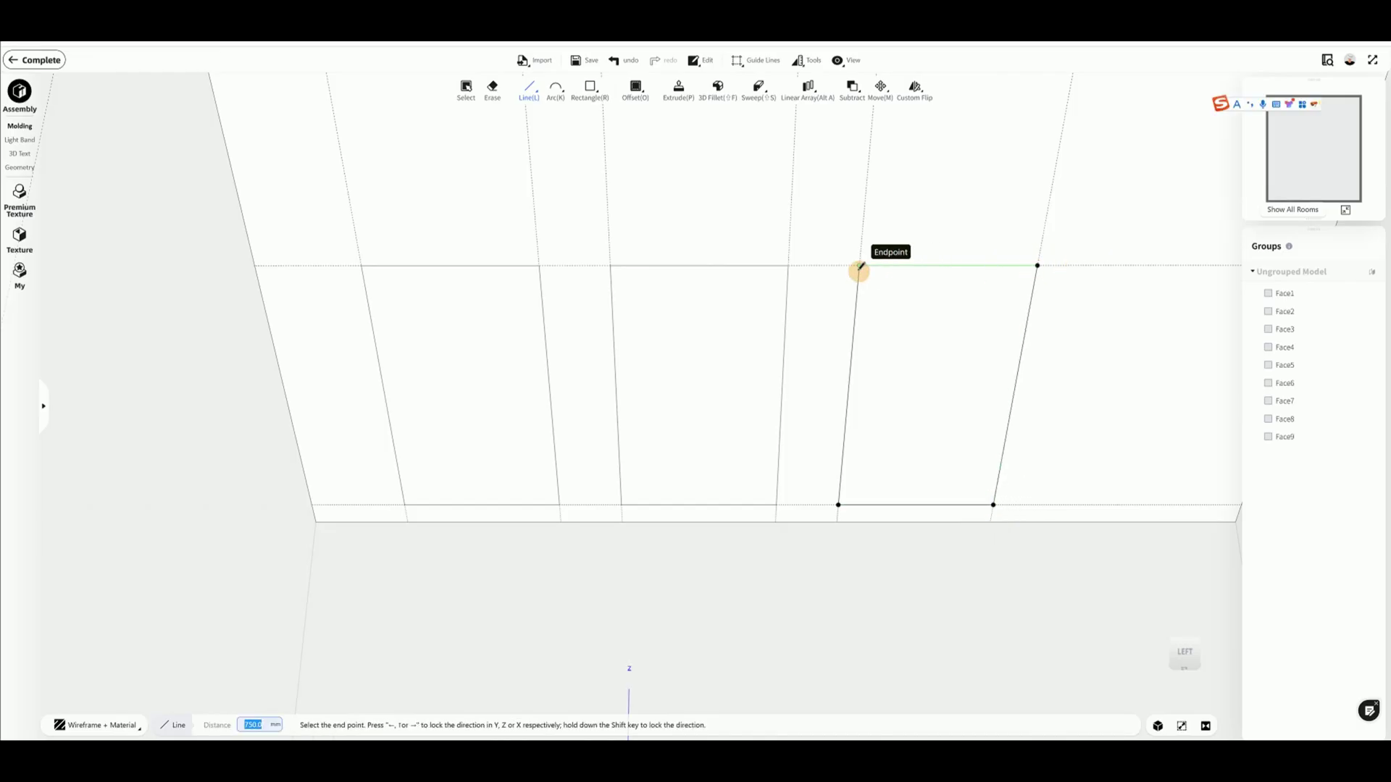
pyautogui.click(859, 266)
# Extrude the first panel face through the full roof thickness to cut a window opening
pyautogui.moveTo(689, 474); pyautogui.dragTo(715, 564, button='middle')
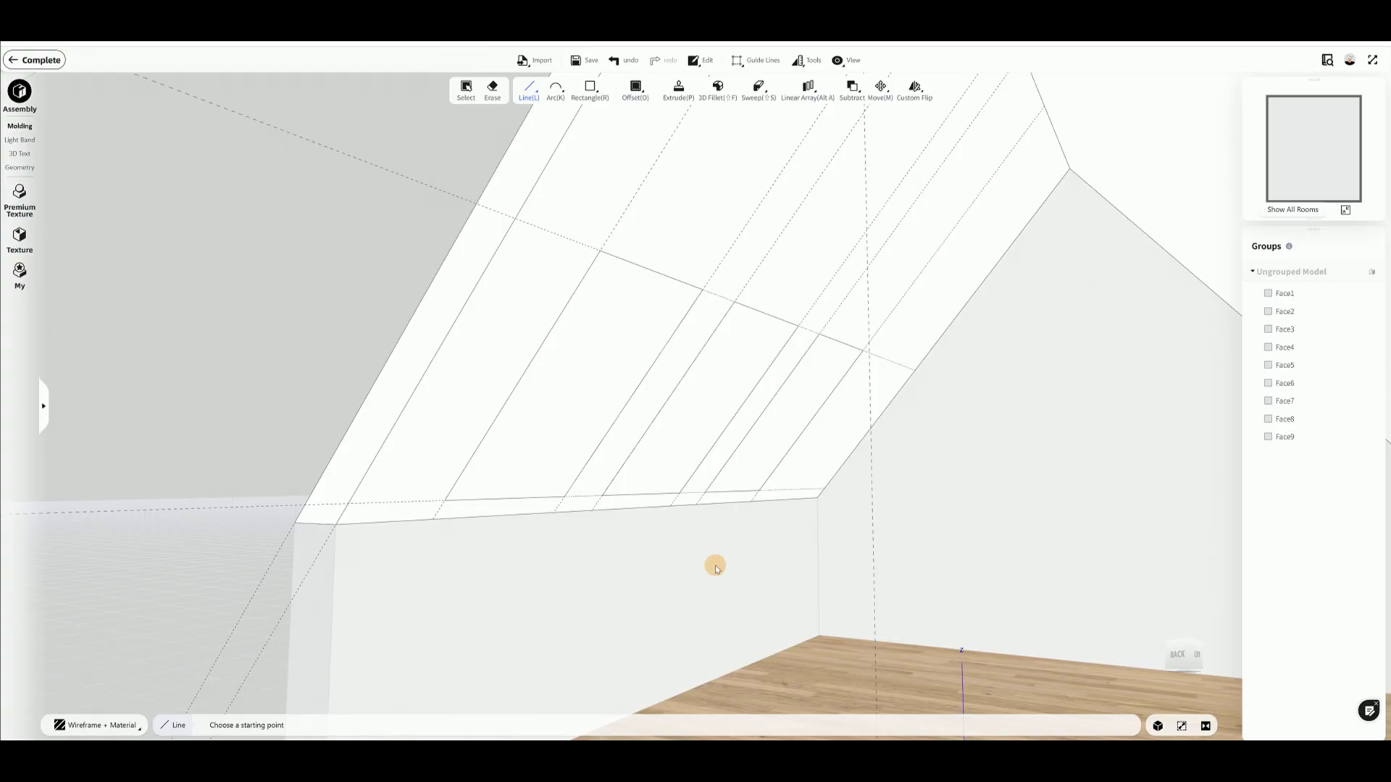
pyautogui.moveTo(590, 397); pyautogui.dragTo(795, 474, button='middle')
pyautogui.click(687, 97)
pyautogui.click(587, 416)
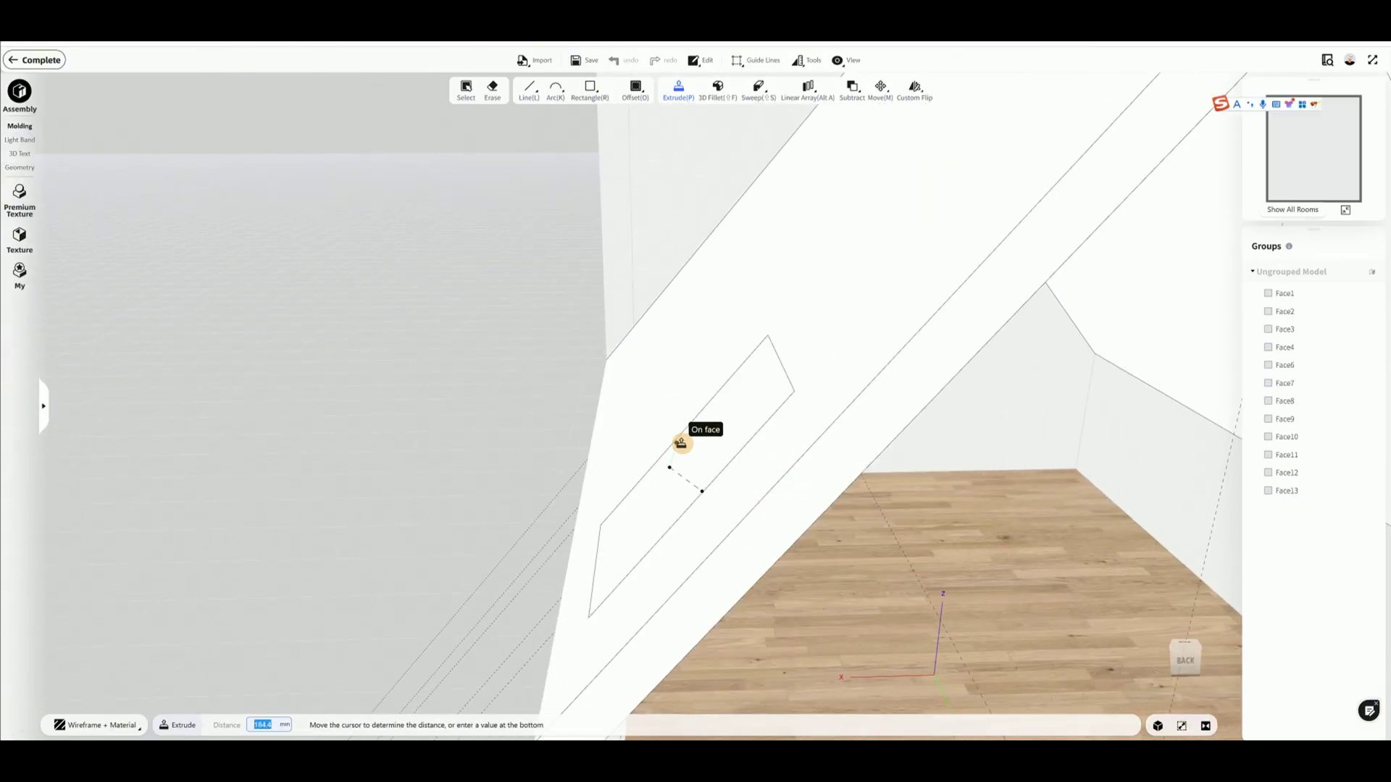
pyautogui.click(704, 443)
# Cut the middle and third panels through the roof by repeating the last extrusion distance
pyautogui.moveTo(705, 443); pyautogui.dragTo(789, 562, button='middle')
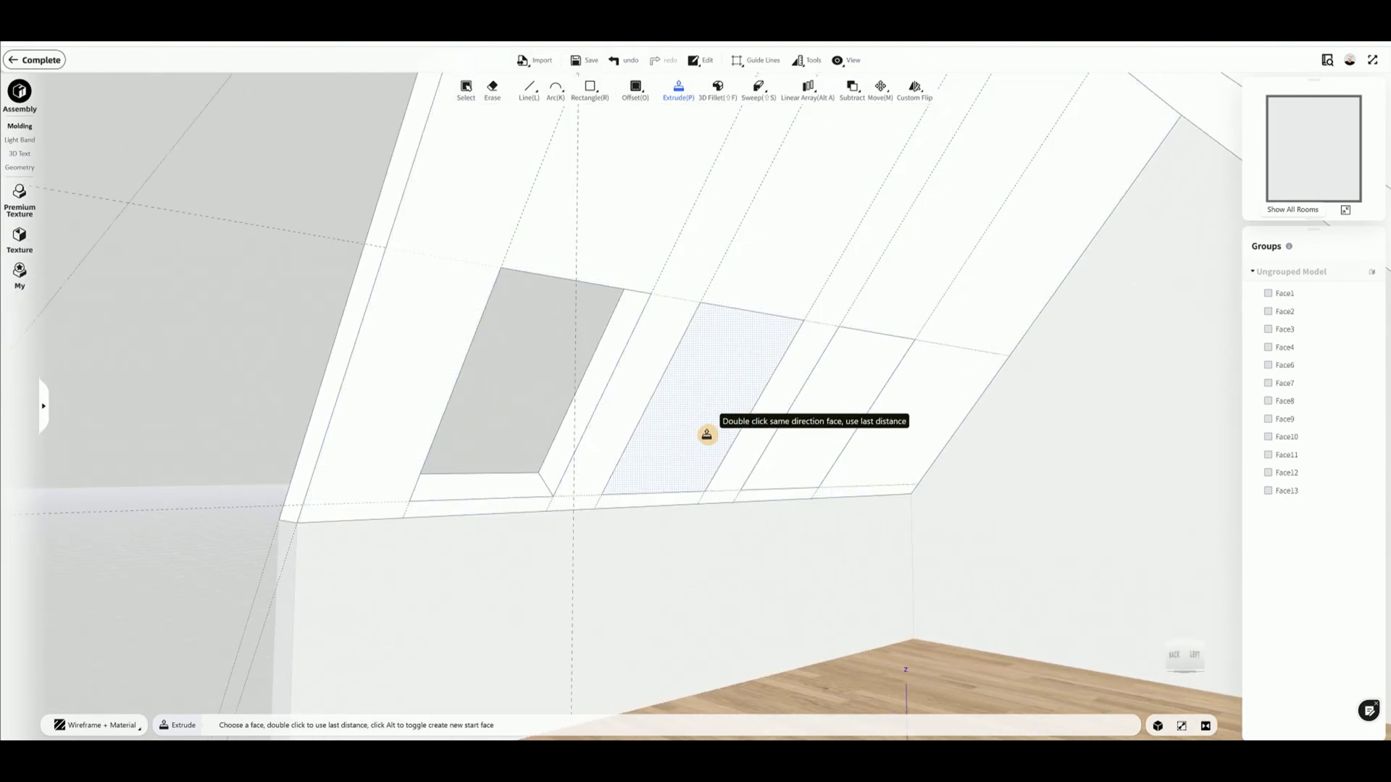
pyautogui.doubleClick(707, 435)
pyautogui.doubleClick(807, 438)
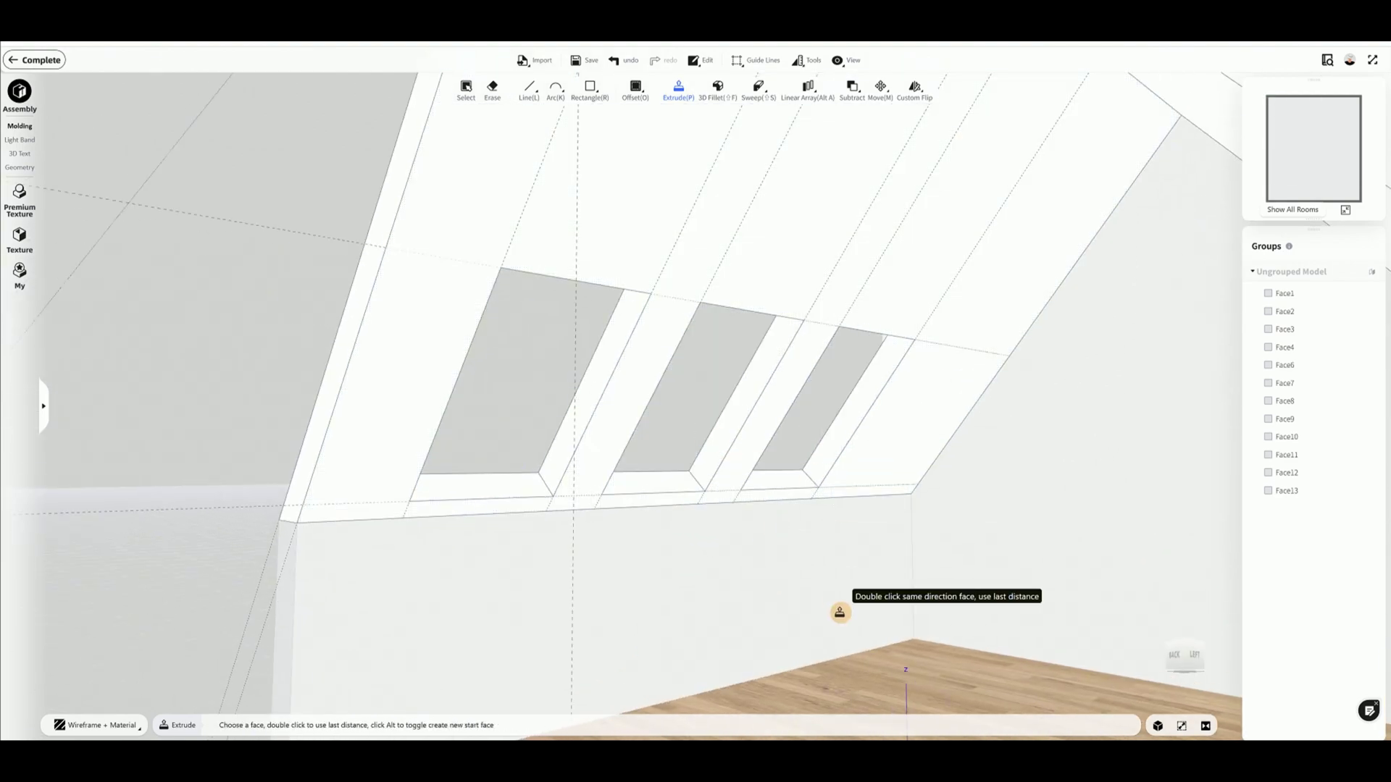
# Select the entire roof body with its three openings and turn it into a component
pyautogui.moveTo(839, 612); pyautogui.dragTo(706, 431, button='middle')
pyautogui.press('space')
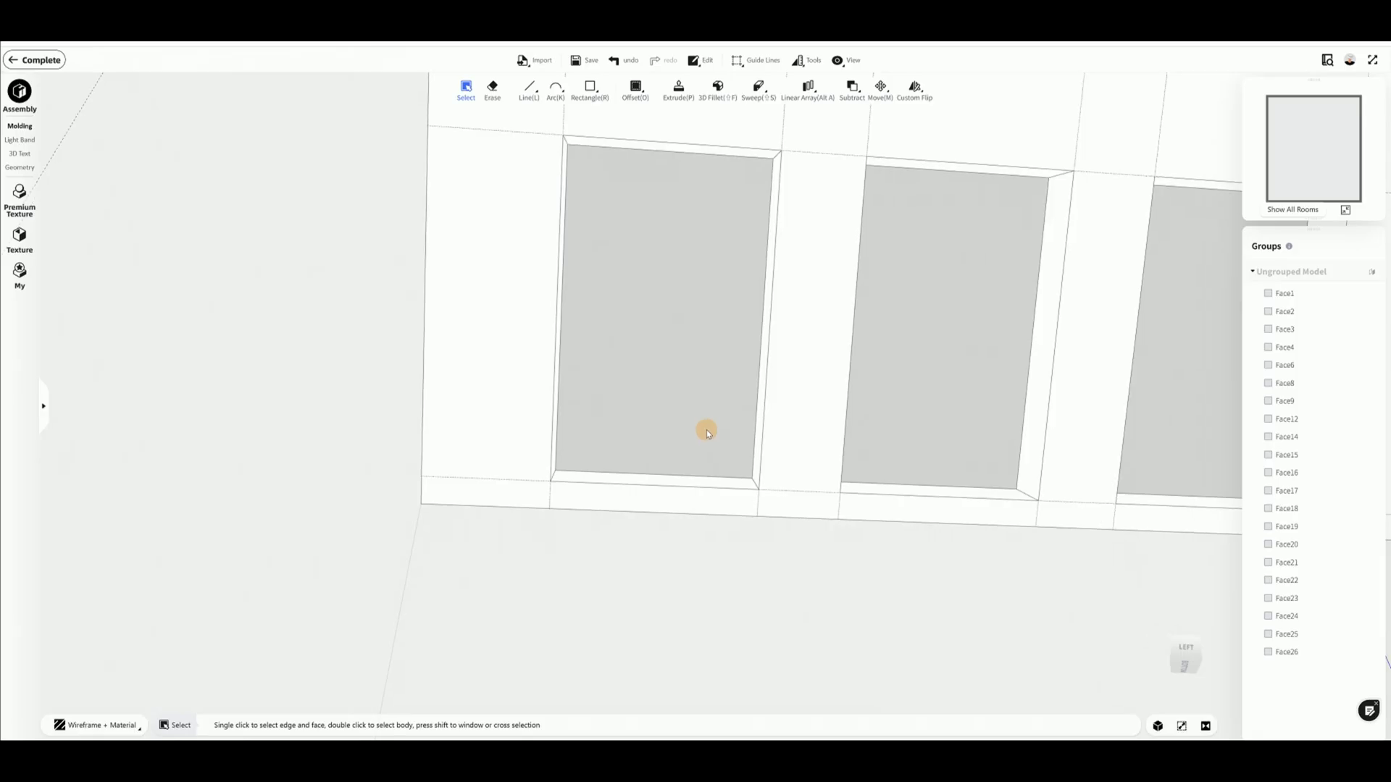
pyautogui.doubleClick(816, 339)
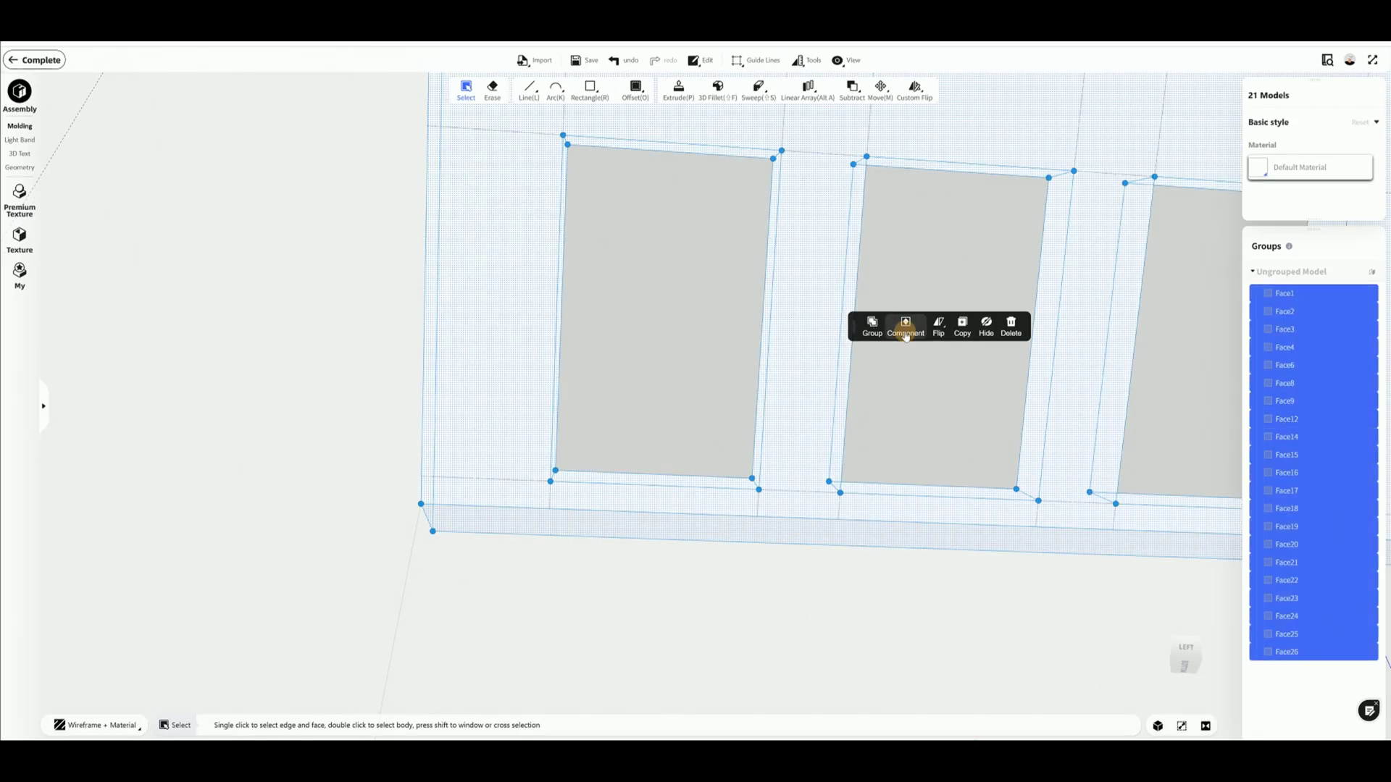
pyautogui.click(906, 331)
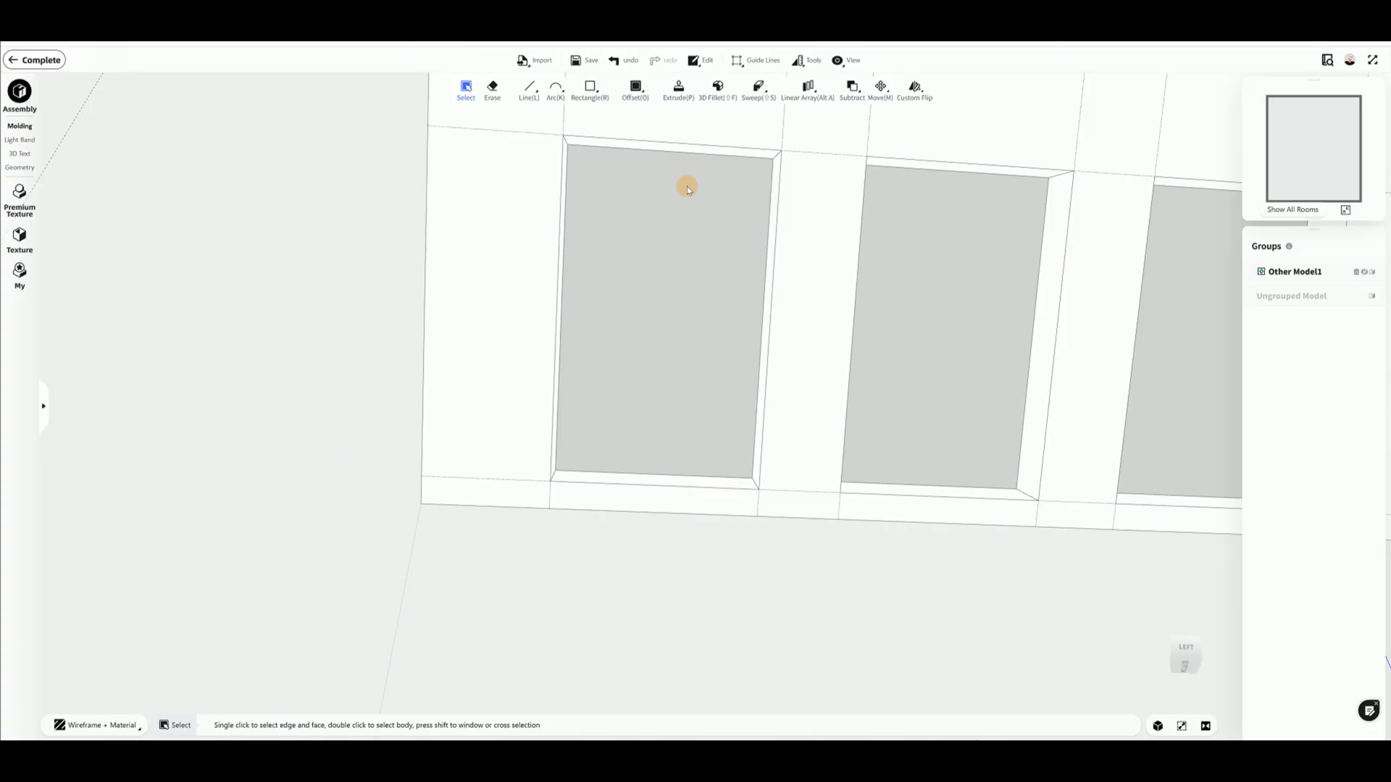
# Draw a closed line outline around the outer corners of the first window opening to fill it with a separate face
pyautogui.click(532, 96)
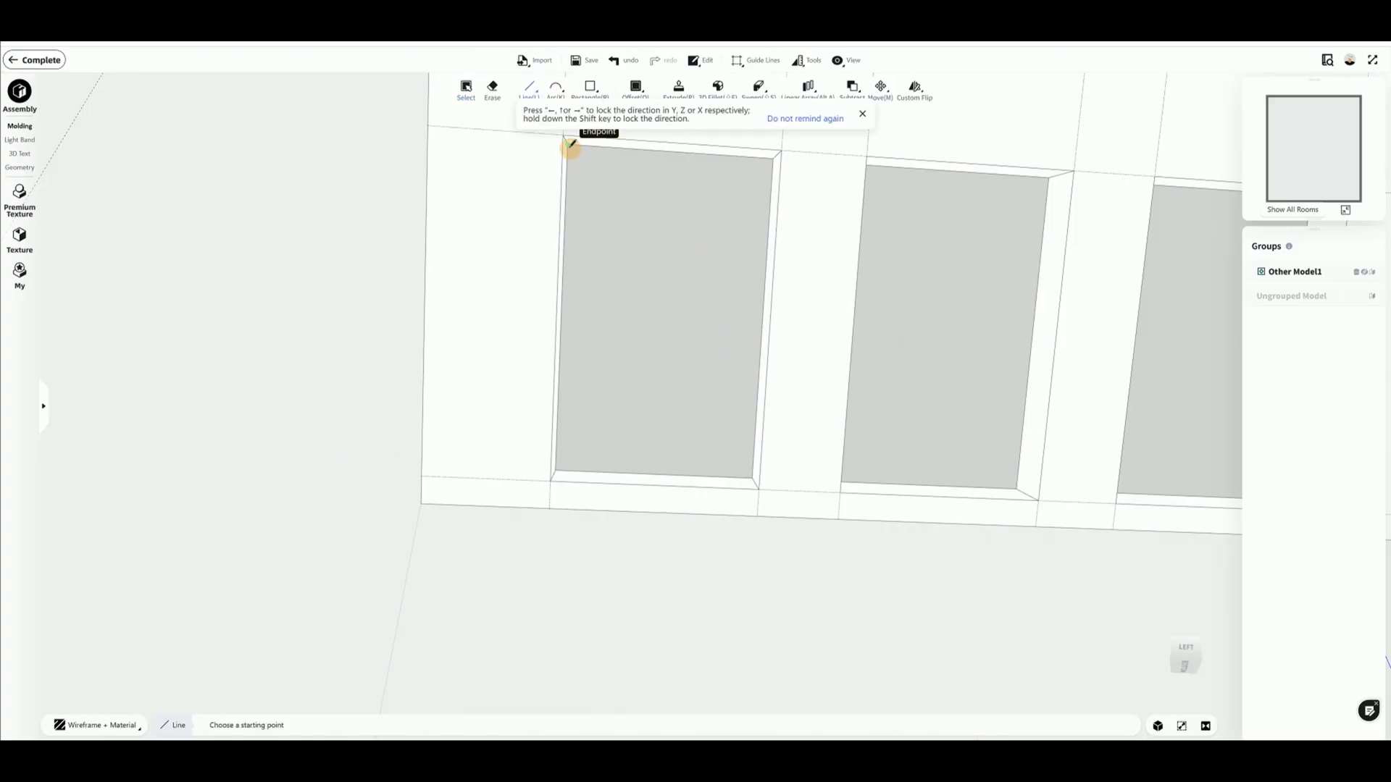
pyautogui.click(570, 144)
pyautogui.click(555, 470)
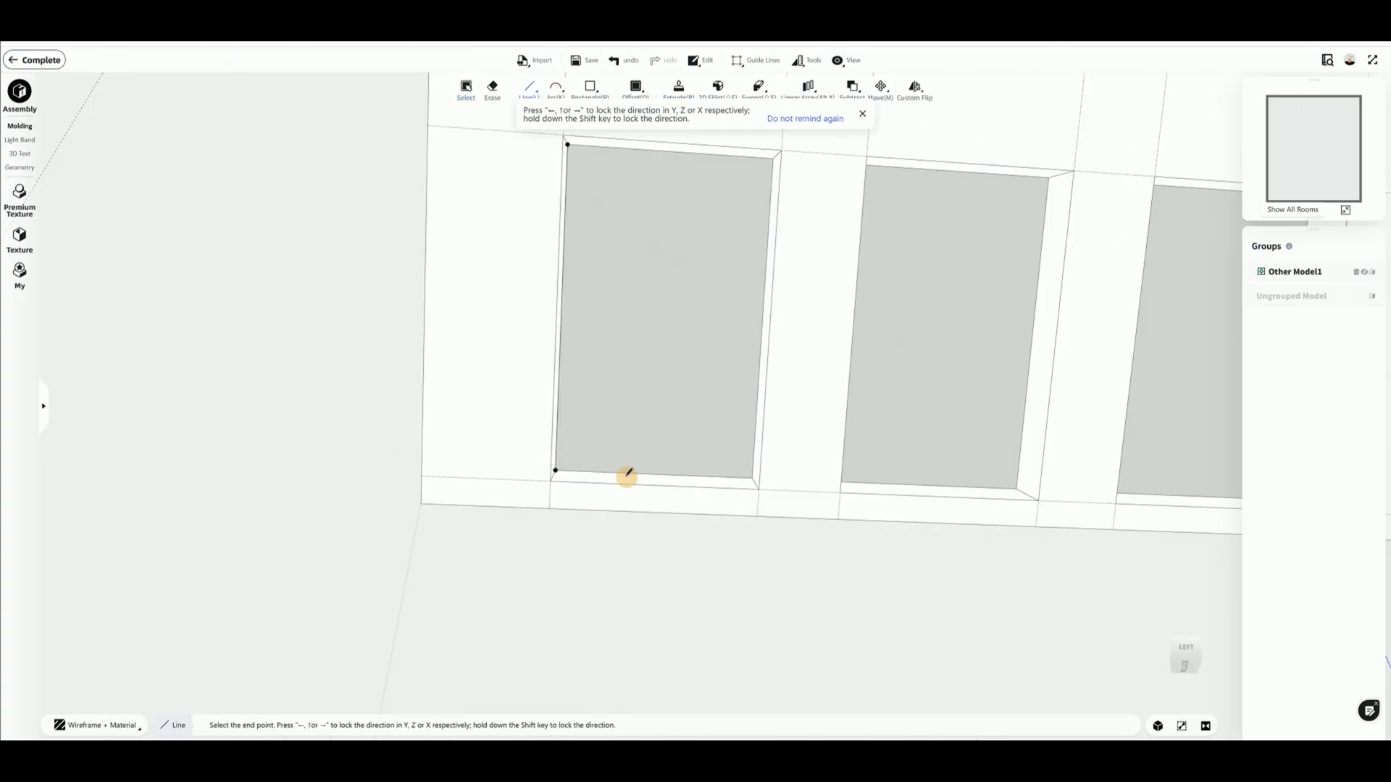
pyautogui.click(752, 478)
pyautogui.click(773, 158)
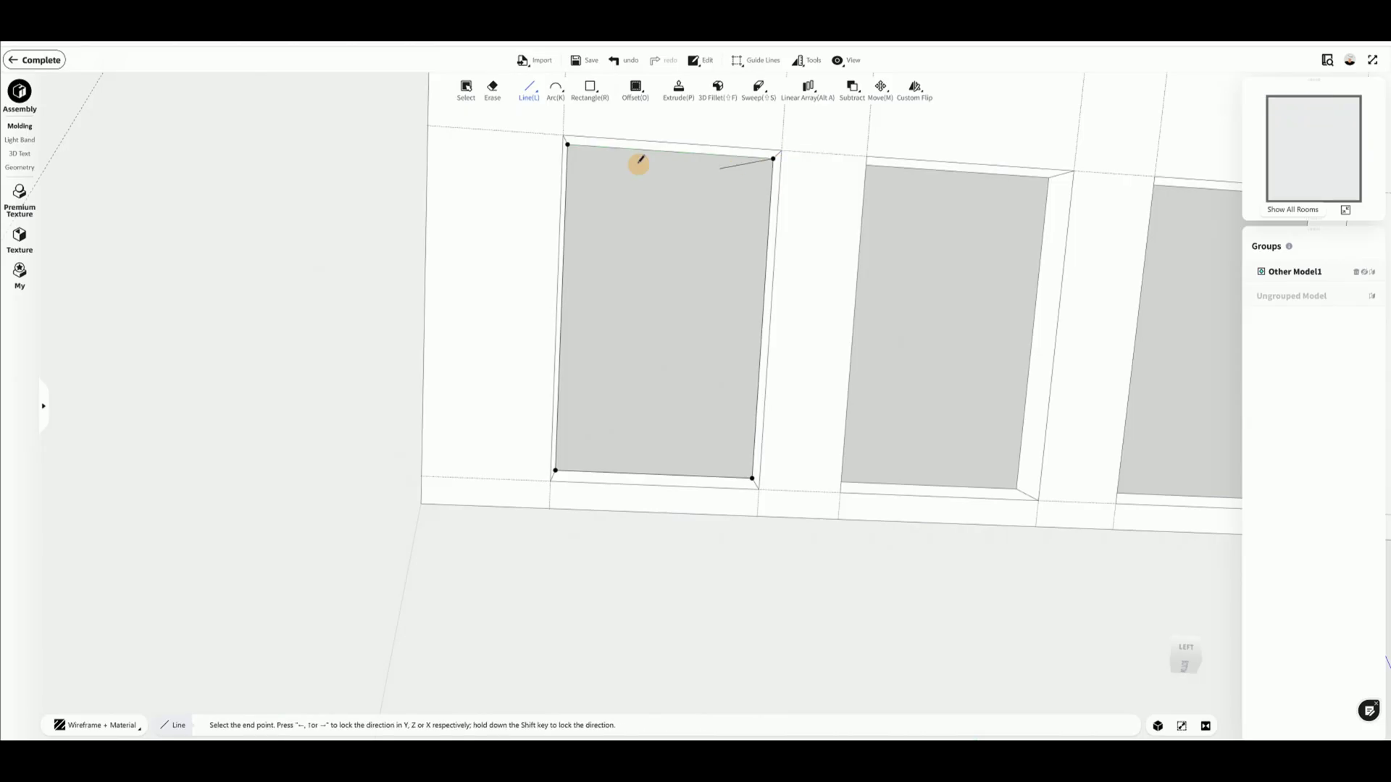
pyautogui.click(569, 144)
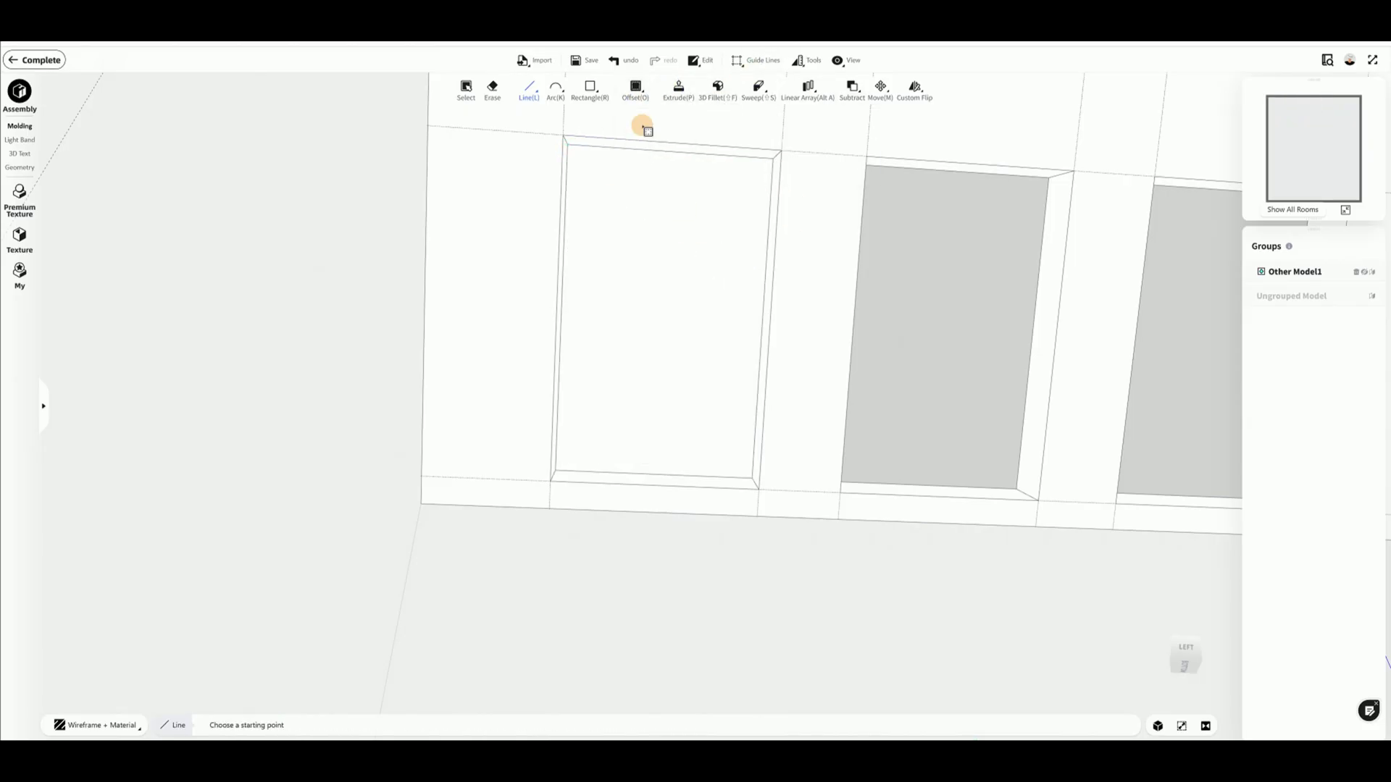
# Offset the new face's outline 50 mm inward and delete the inner 650 × 1100 mm face, leaving a window frame border
pyautogui.press('o')
pyautogui.click(689, 226)
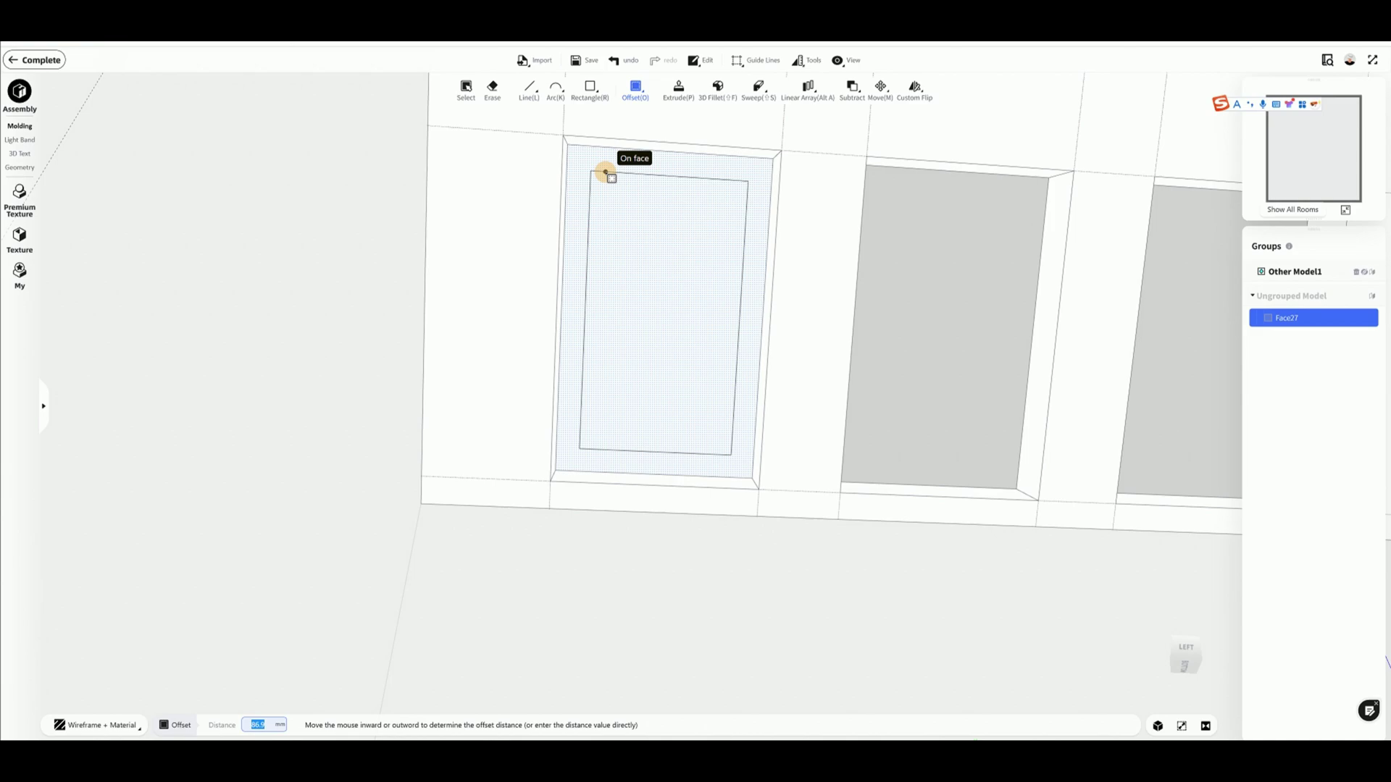
pyautogui.click(605, 172)
pyautogui.press('Escape')
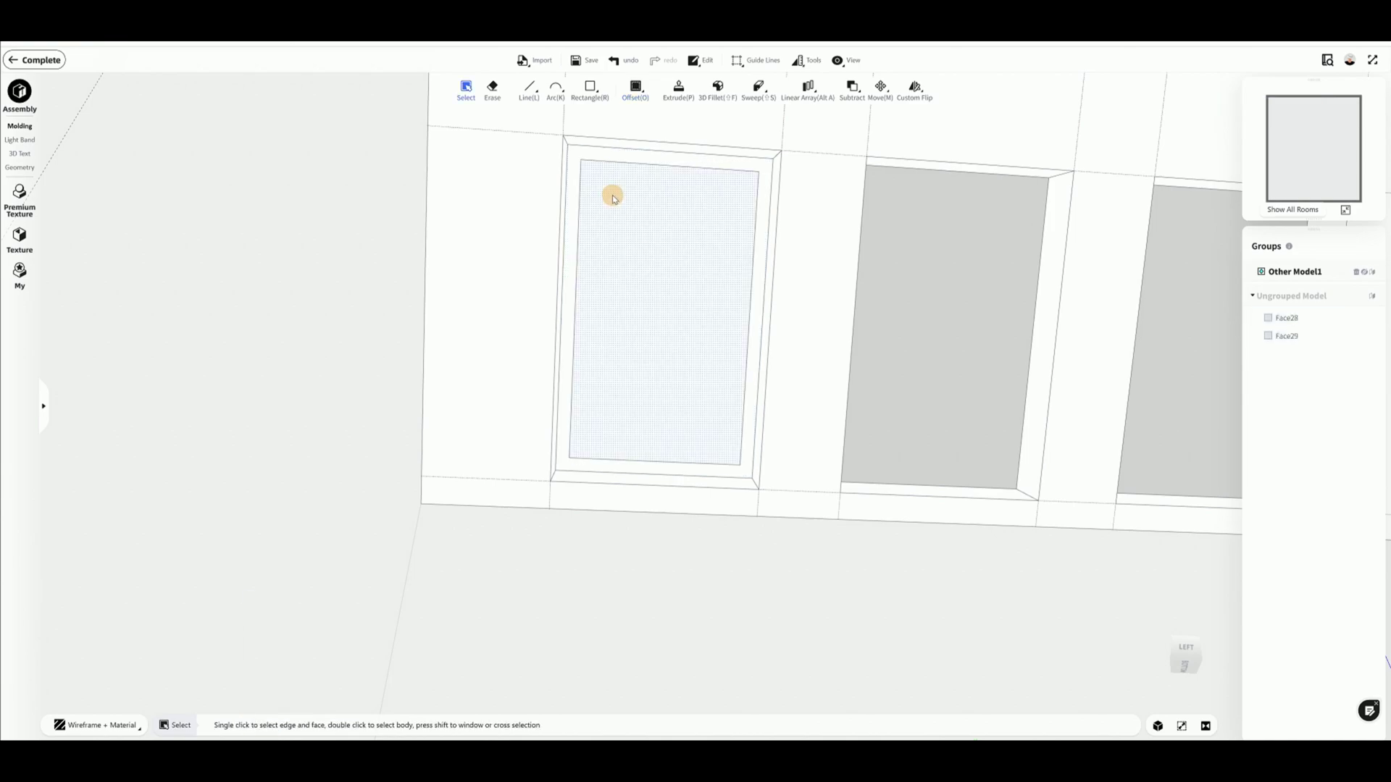
pyautogui.click(612, 198)
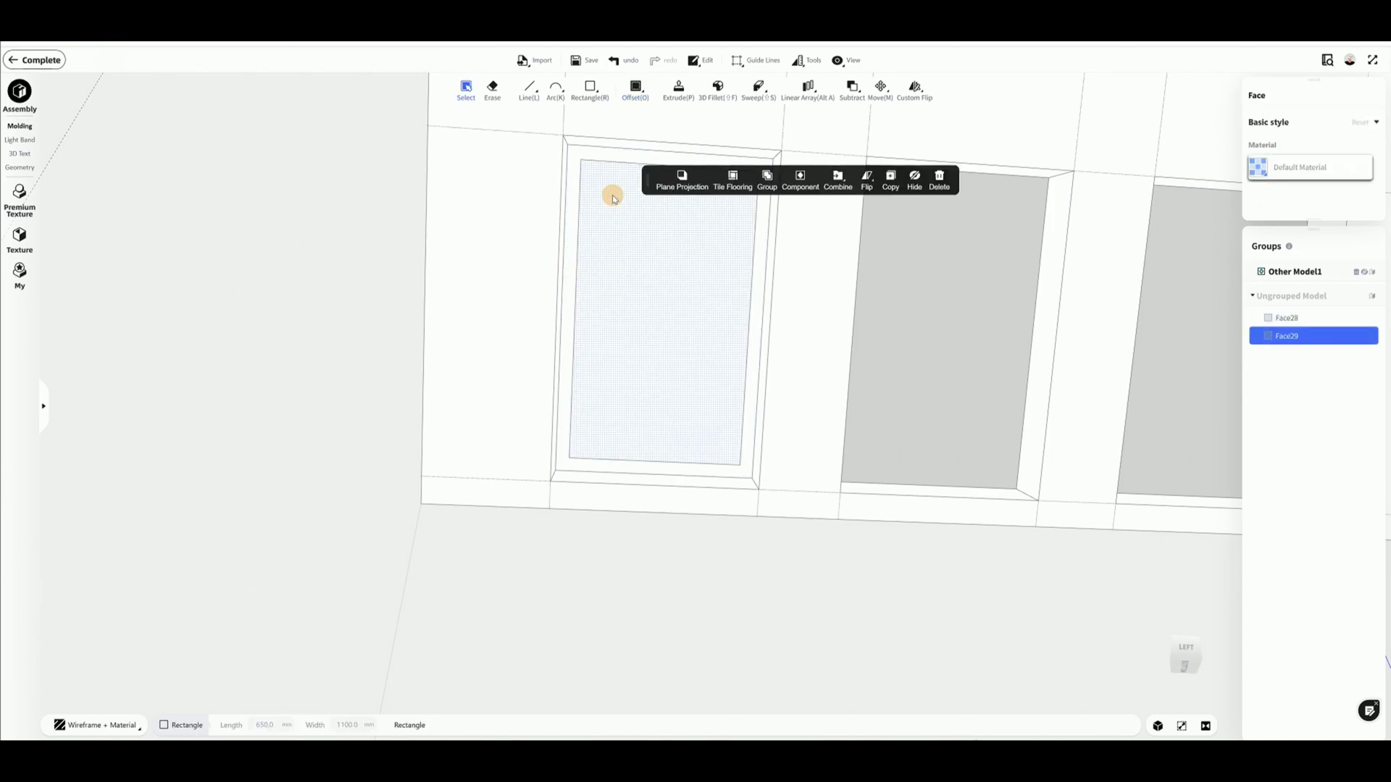
pyautogui.click(931, 186)
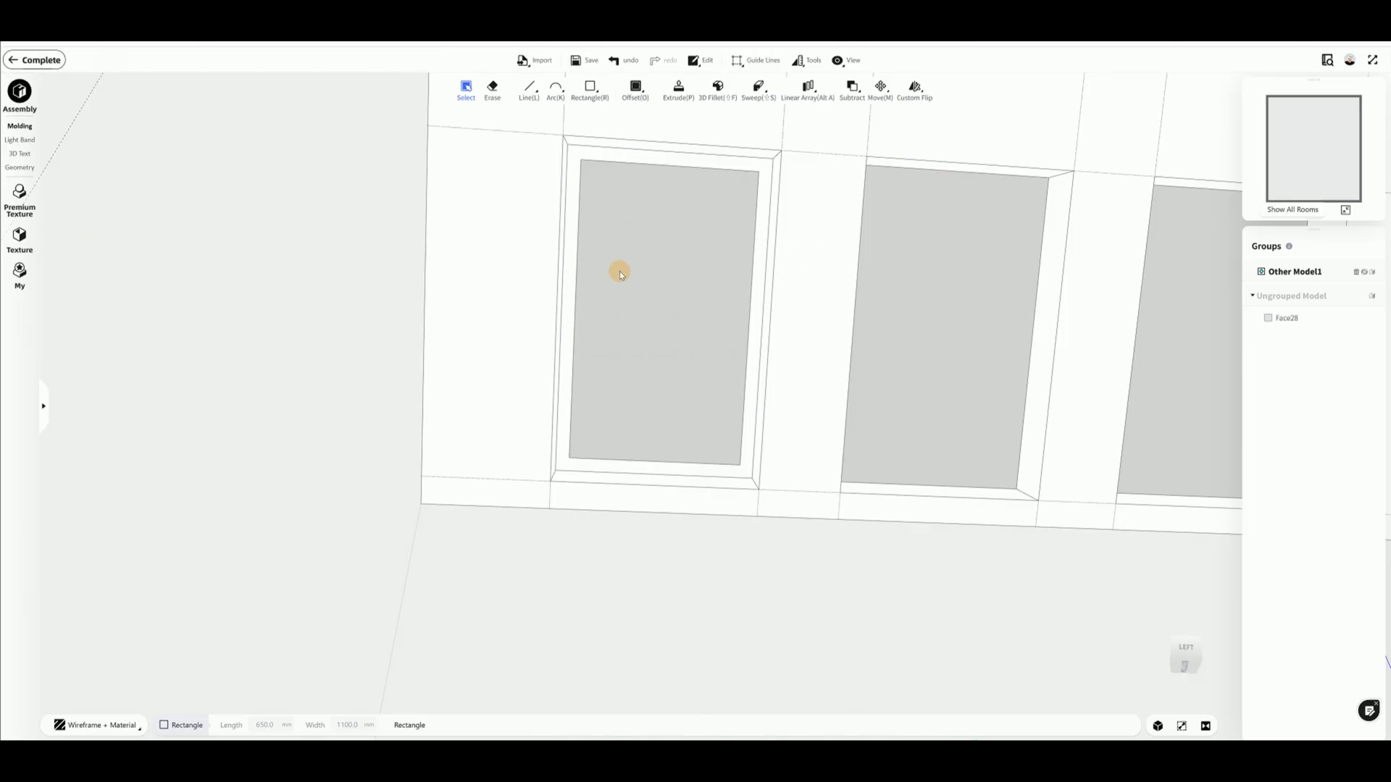
# Extrude the frame face 130 mm towards the room interior
pyautogui.click(678, 87)
pyautogui.click(583, 155)
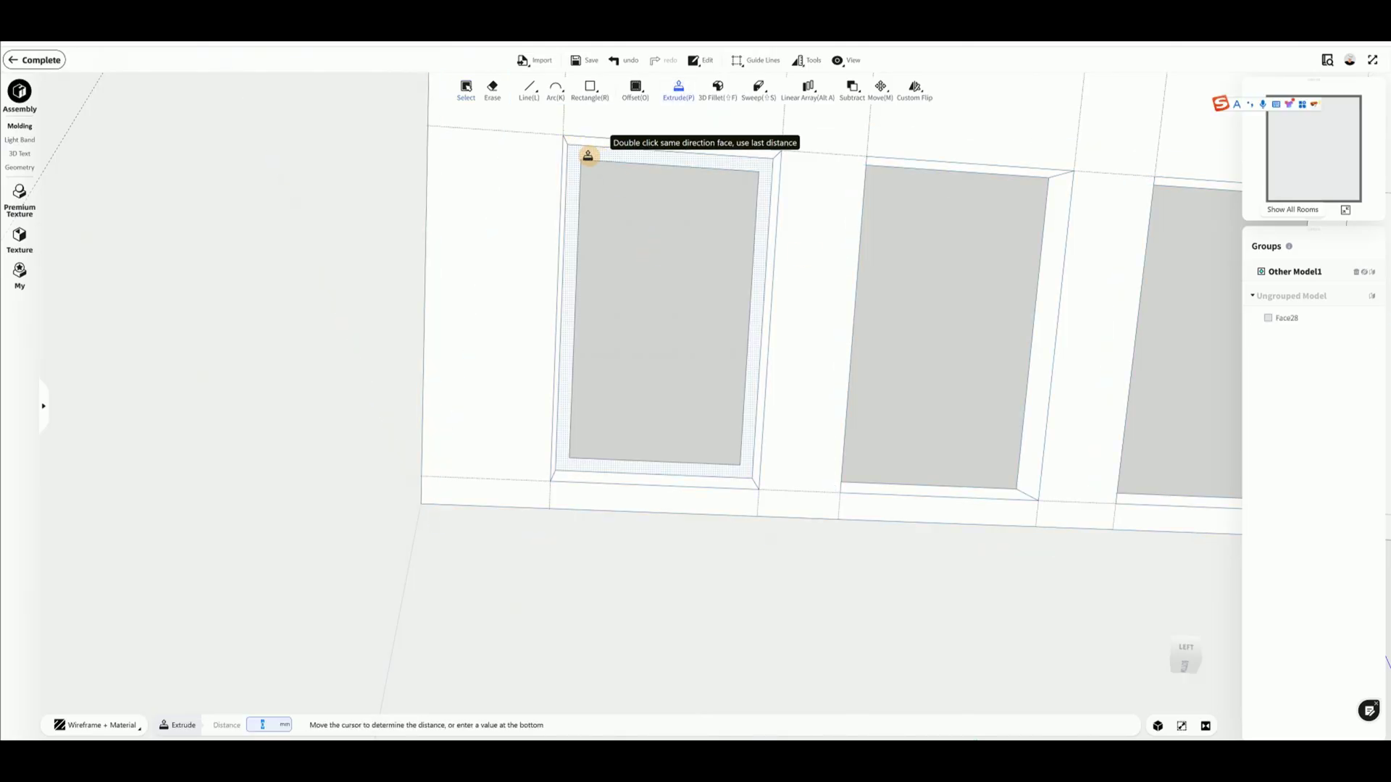
pyautogui.write('130')
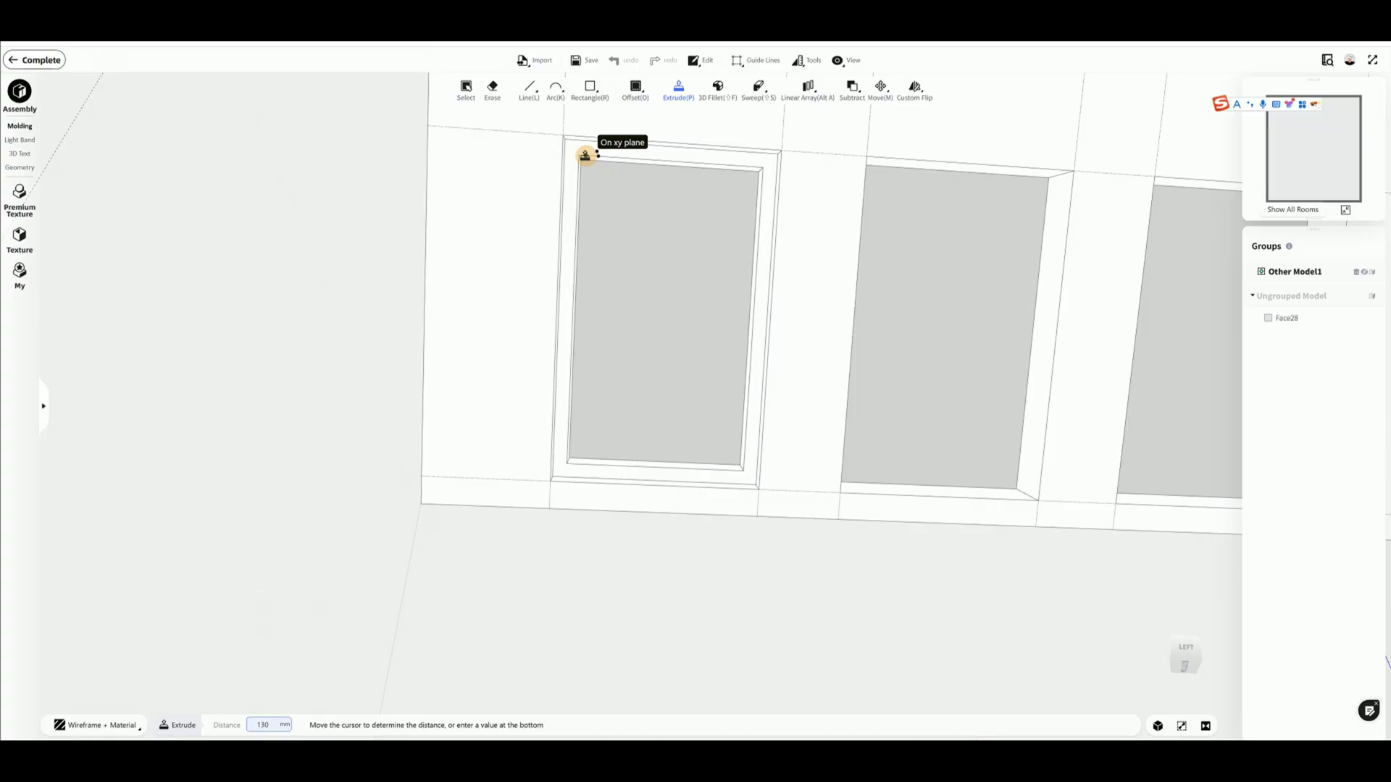
pyautogui.press('Return')
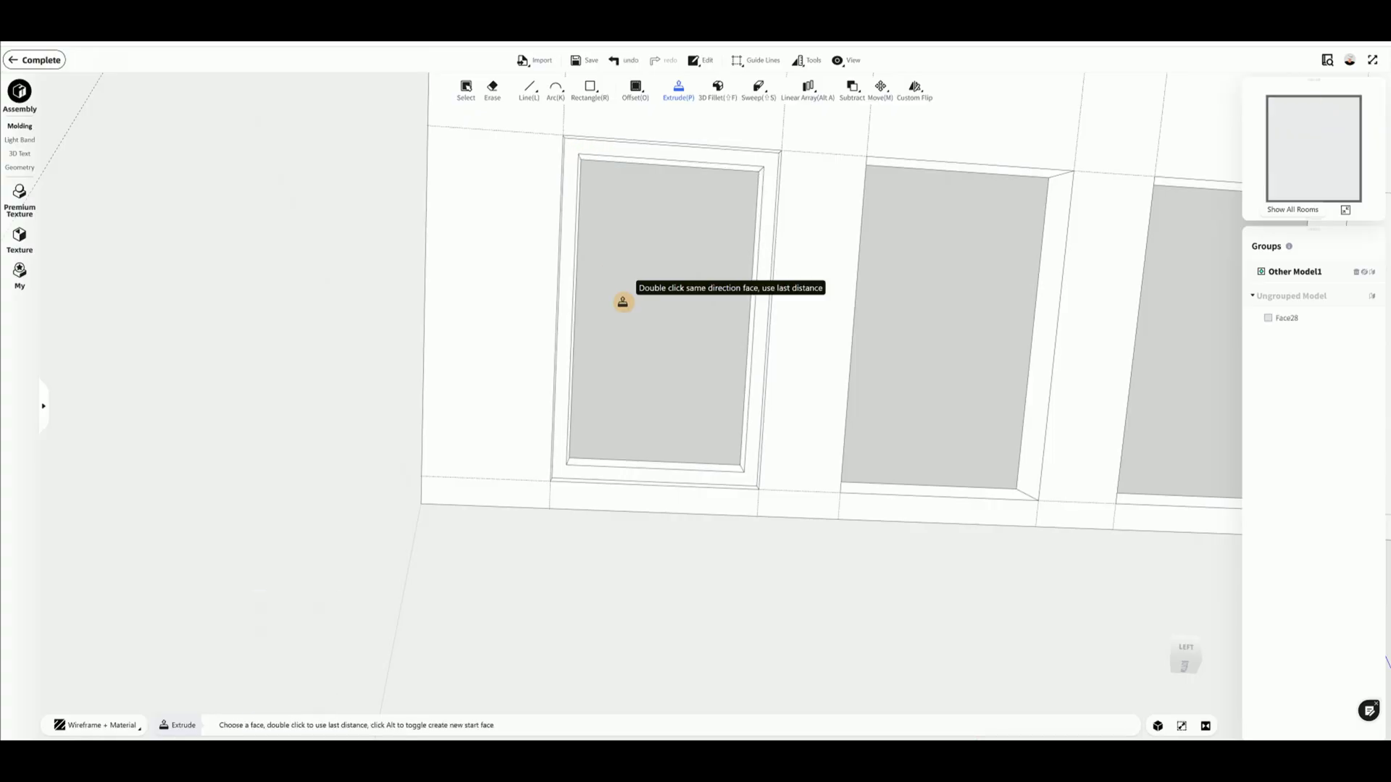
pyautogui.moveTo(621, 302); pyautogui.dragTo(626, 331, button='middle')
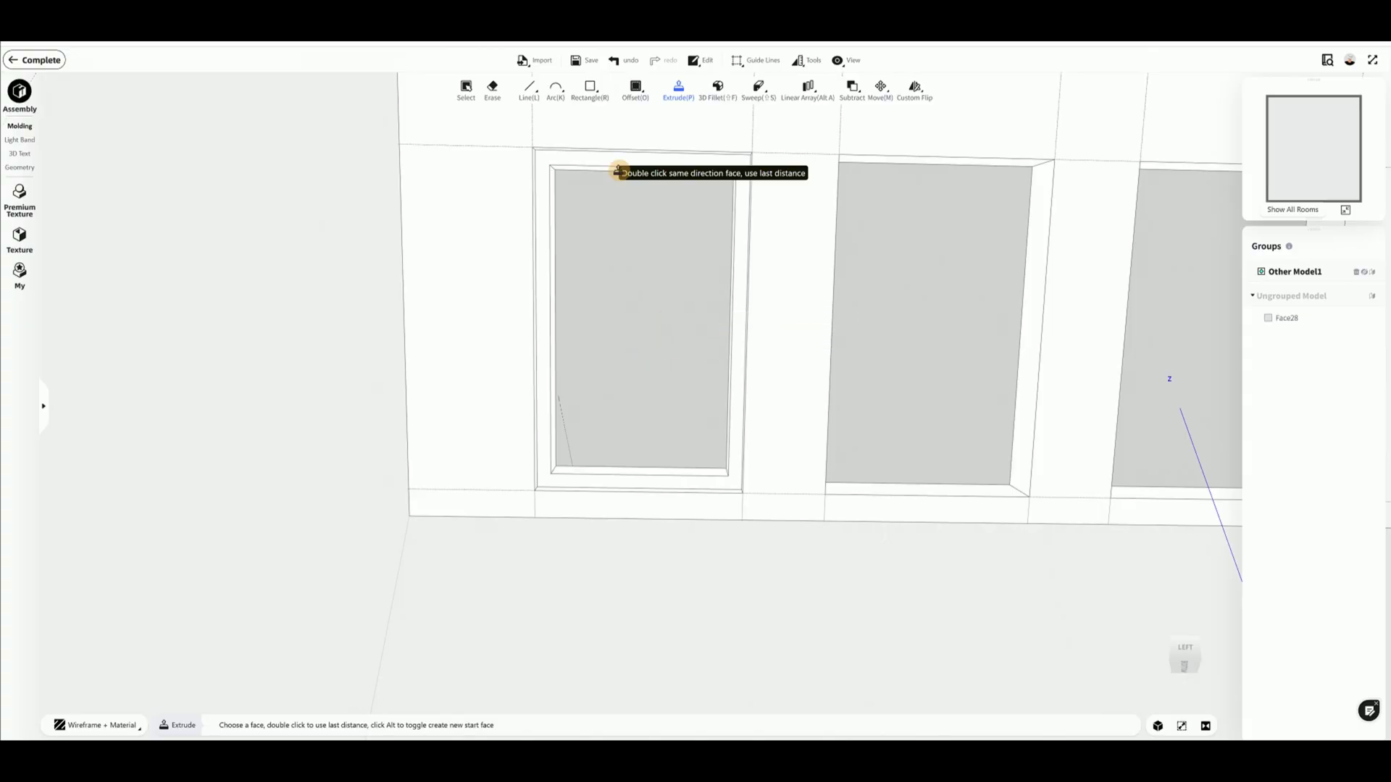
# Draw a line along the inner edge of the extruded frame to fill the first window's opening with a face
pyautogui.moveTo(533, 93)
pyautogui.click(537, 127)
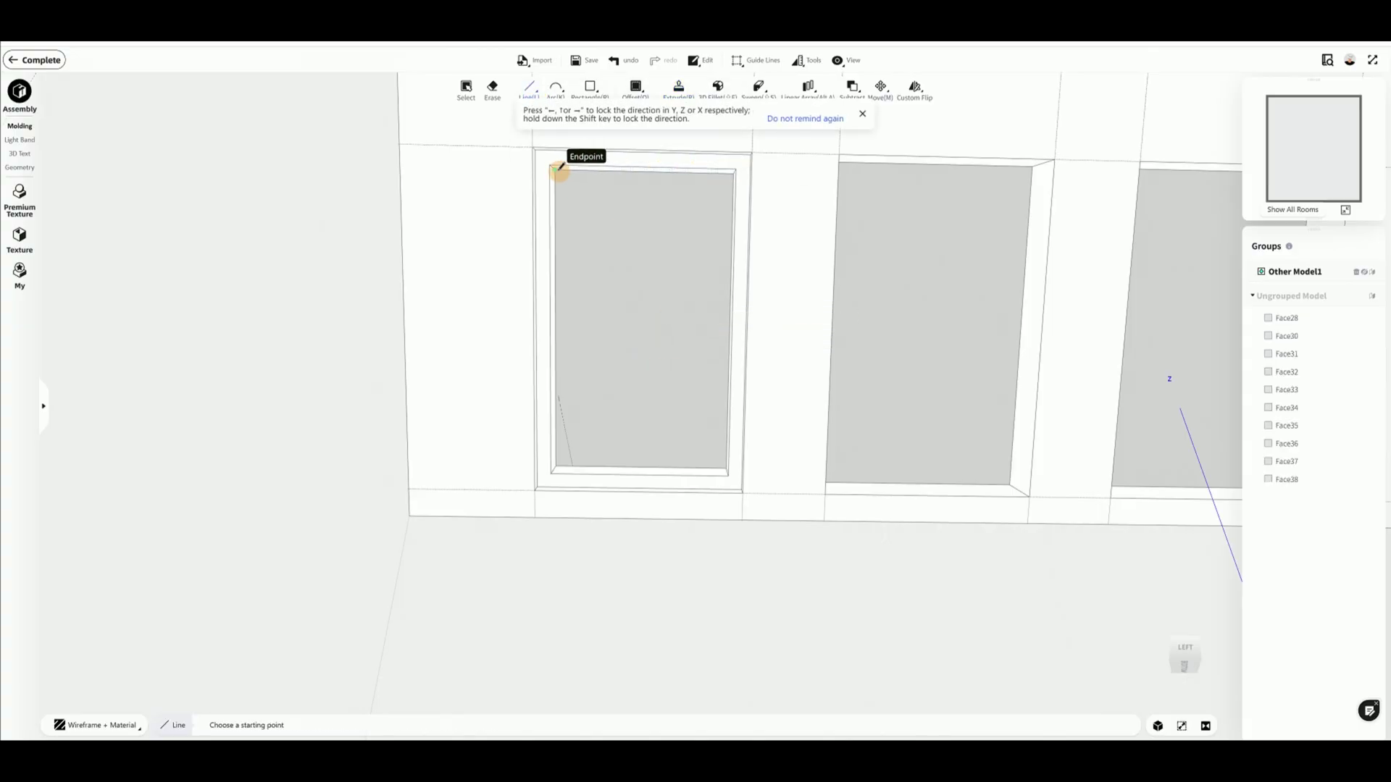
pyautogui.click(555, 169)
pyautogui.click(558, 464)
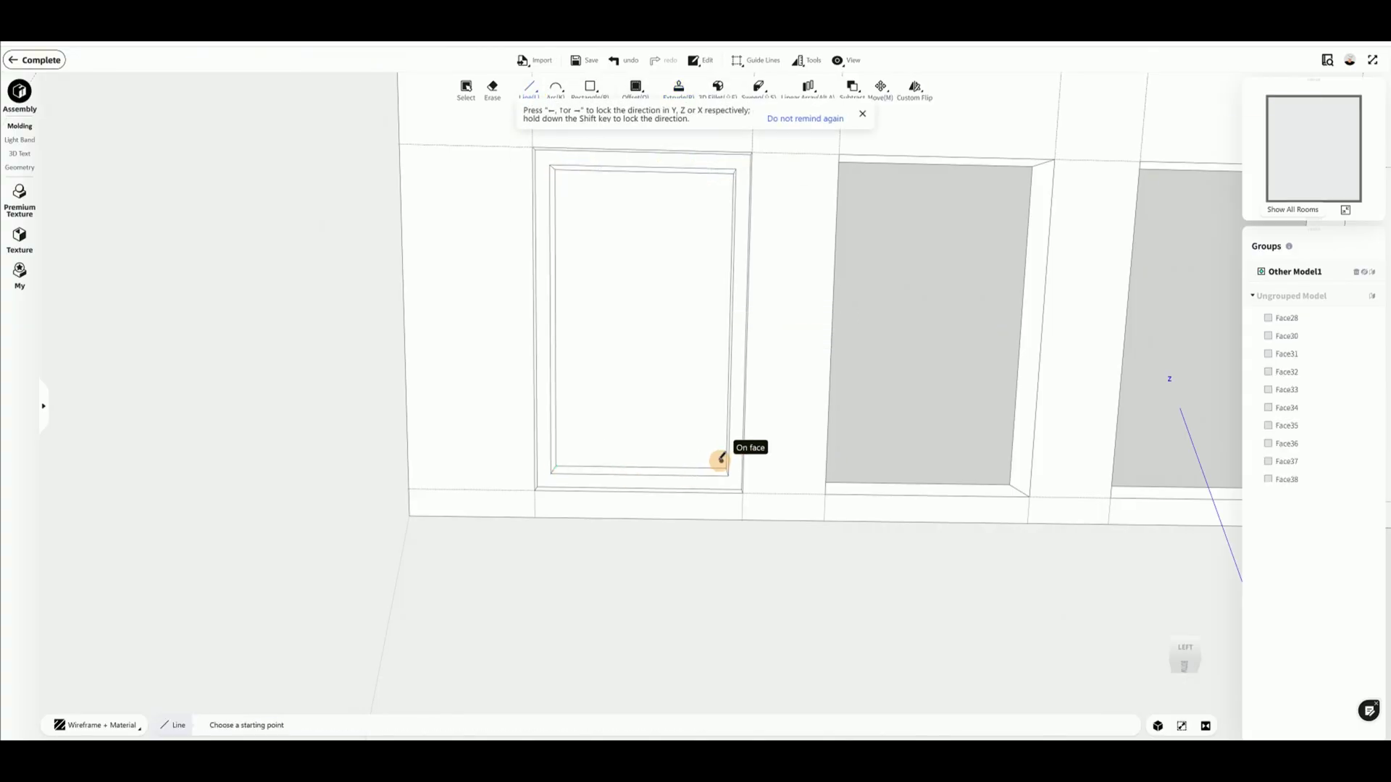
# Offset the new face's outline 15 mm inward and delete the inner 620 × 1070 mm face, leaving a narrow inner border
pyautogui.moveTo(632, 96)
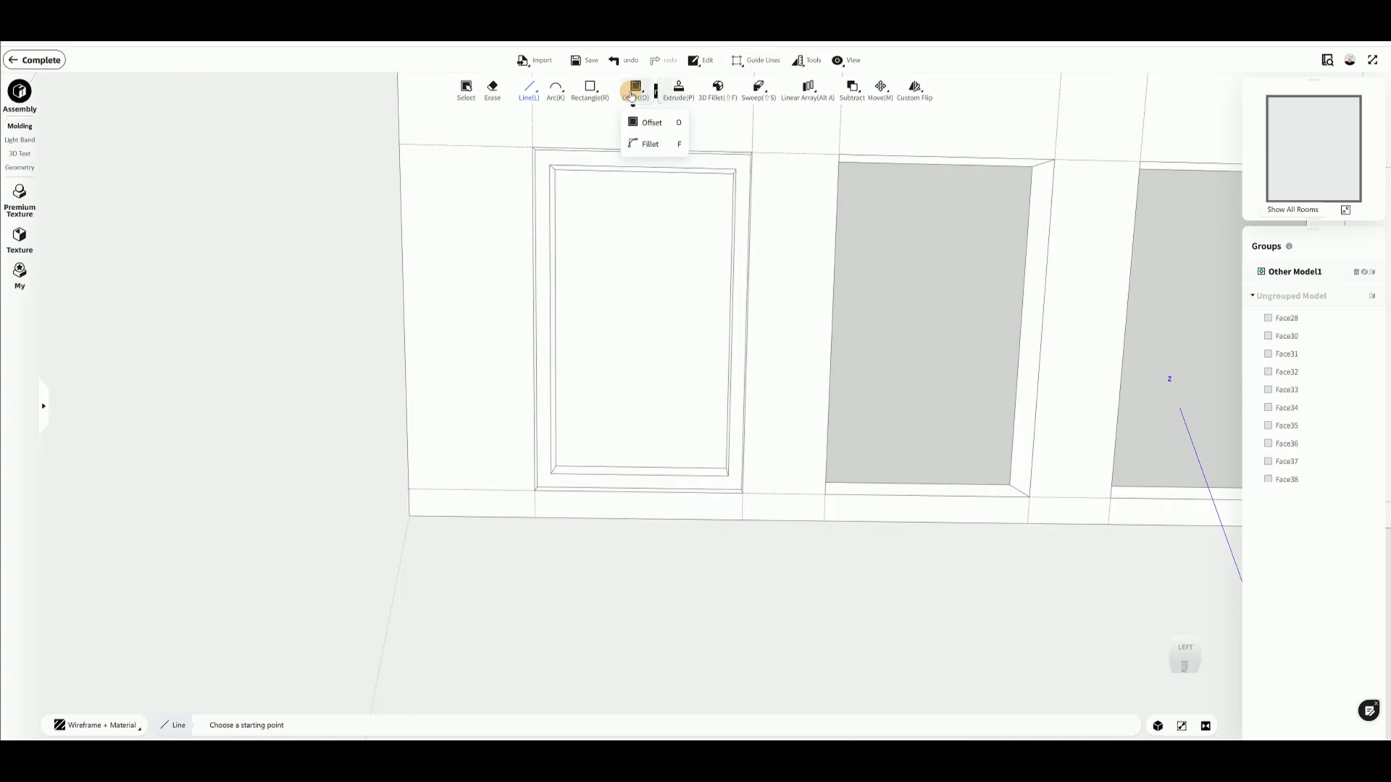
pyautogui.click(646, 124)
pyautogui.click(591, 200)
pyautogui.write('15')
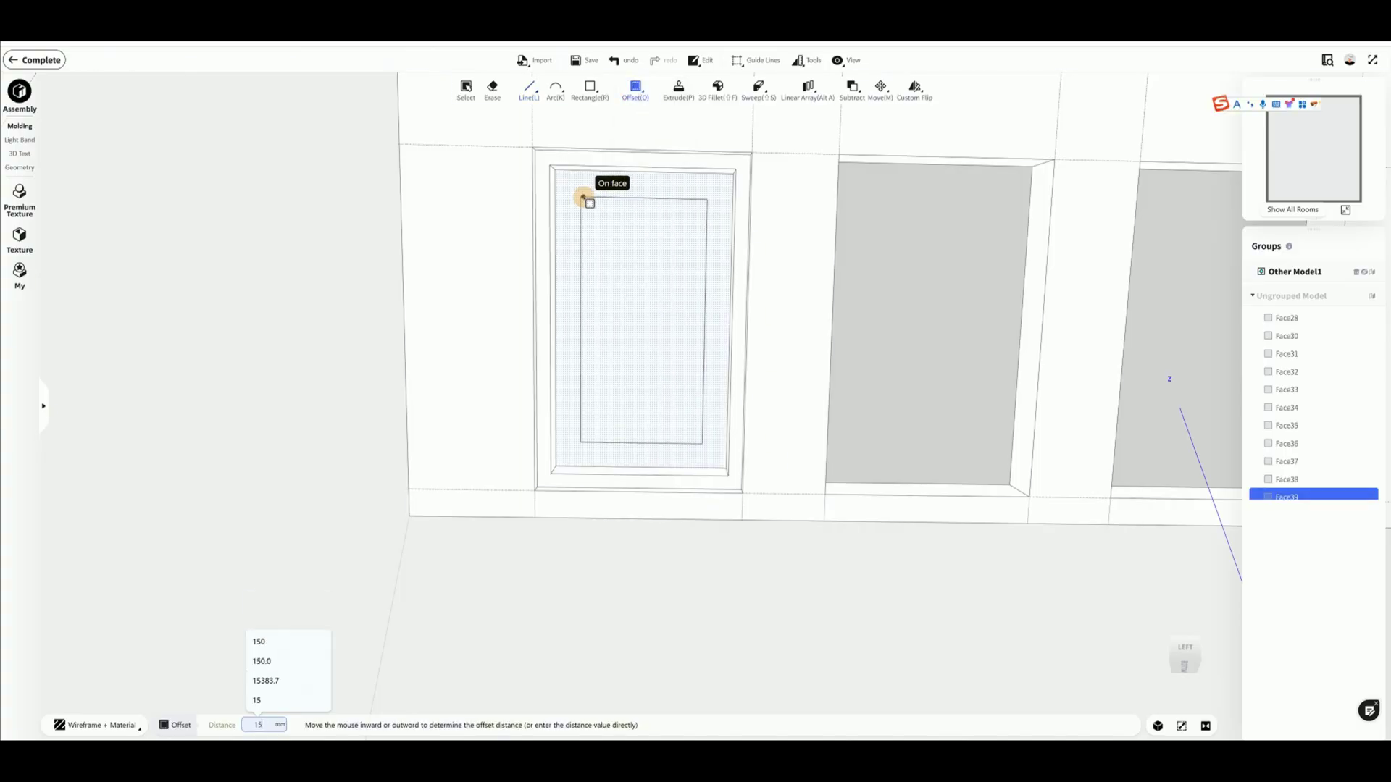
pyautogui.press('Return')
pyautogui.click(620, 239)
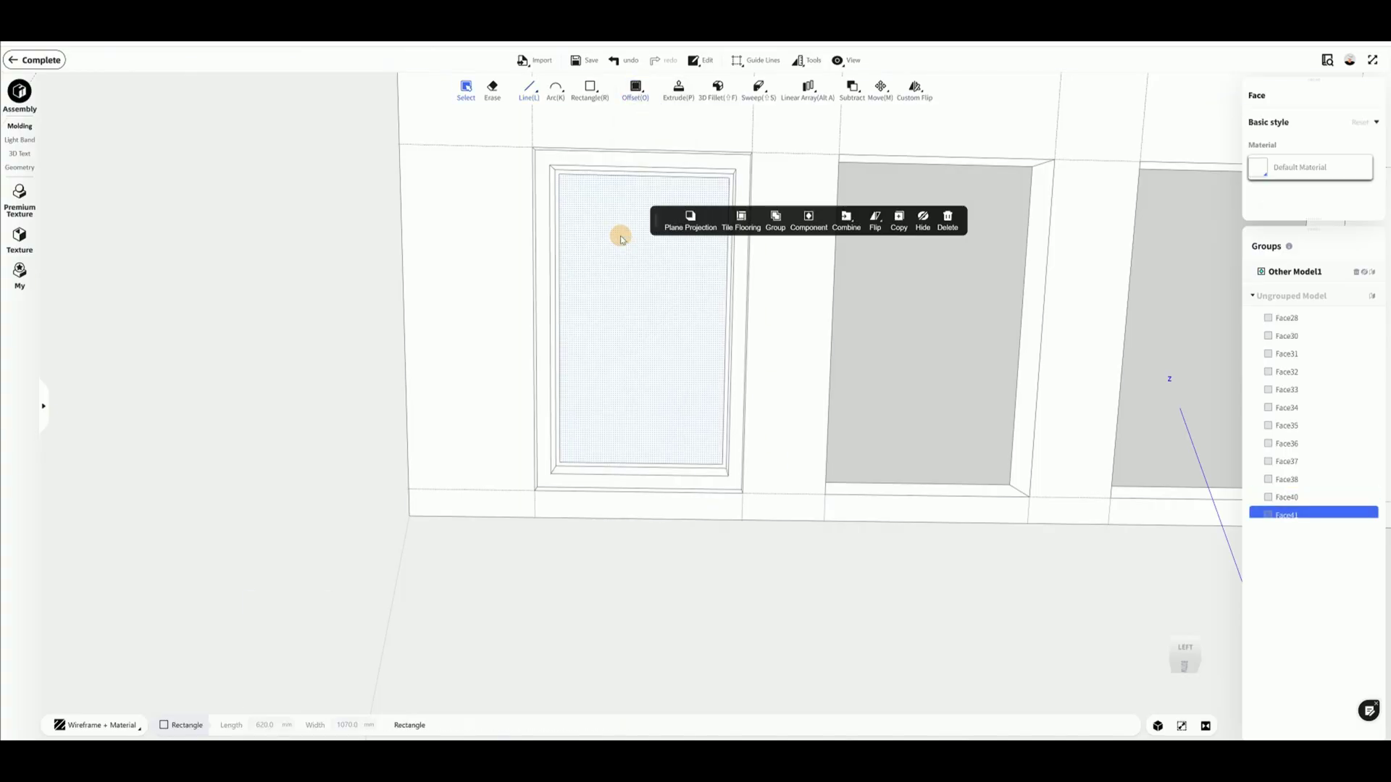
pyautogui.press('Delete')
# Extrude the 15 mm inner border of the window frame by 100 mm
pyautogui.click(681, 96)
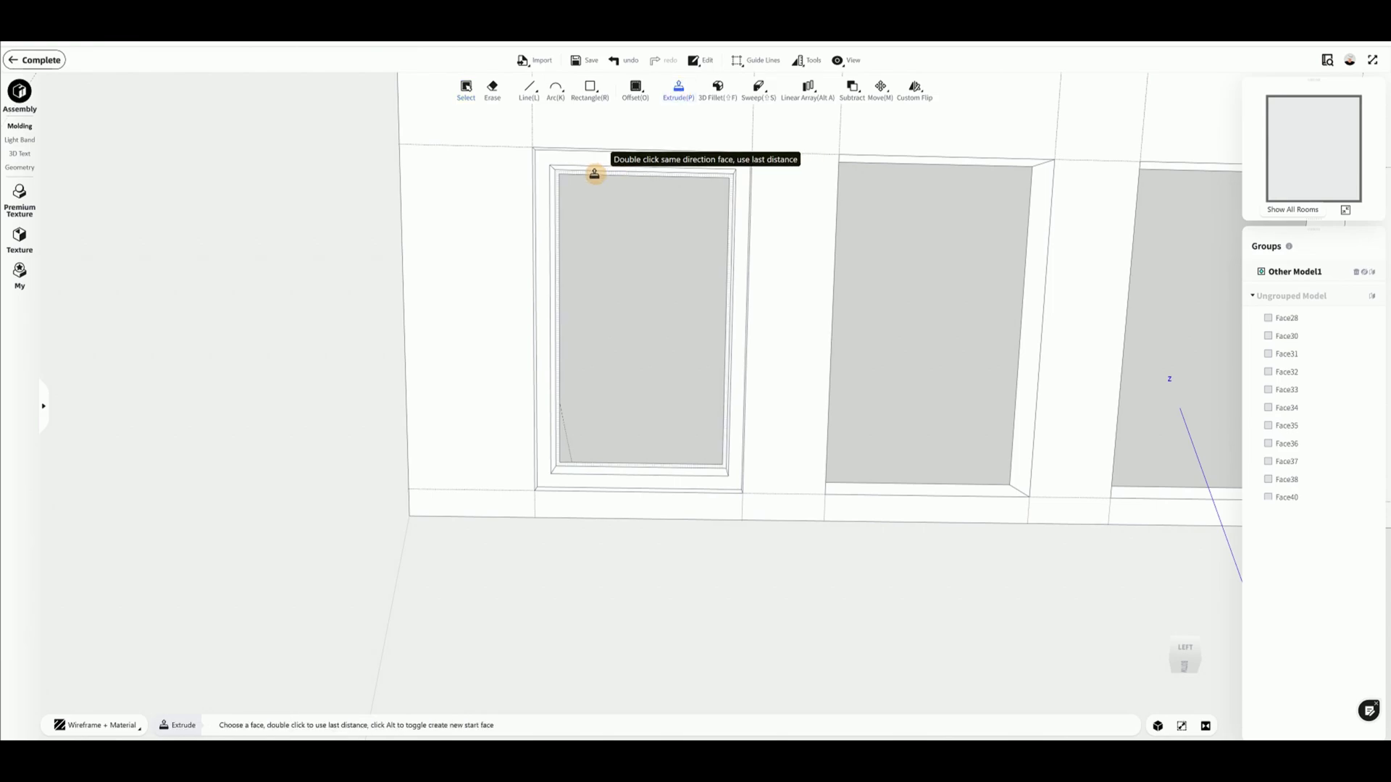
pyautogui.click(592, 174)
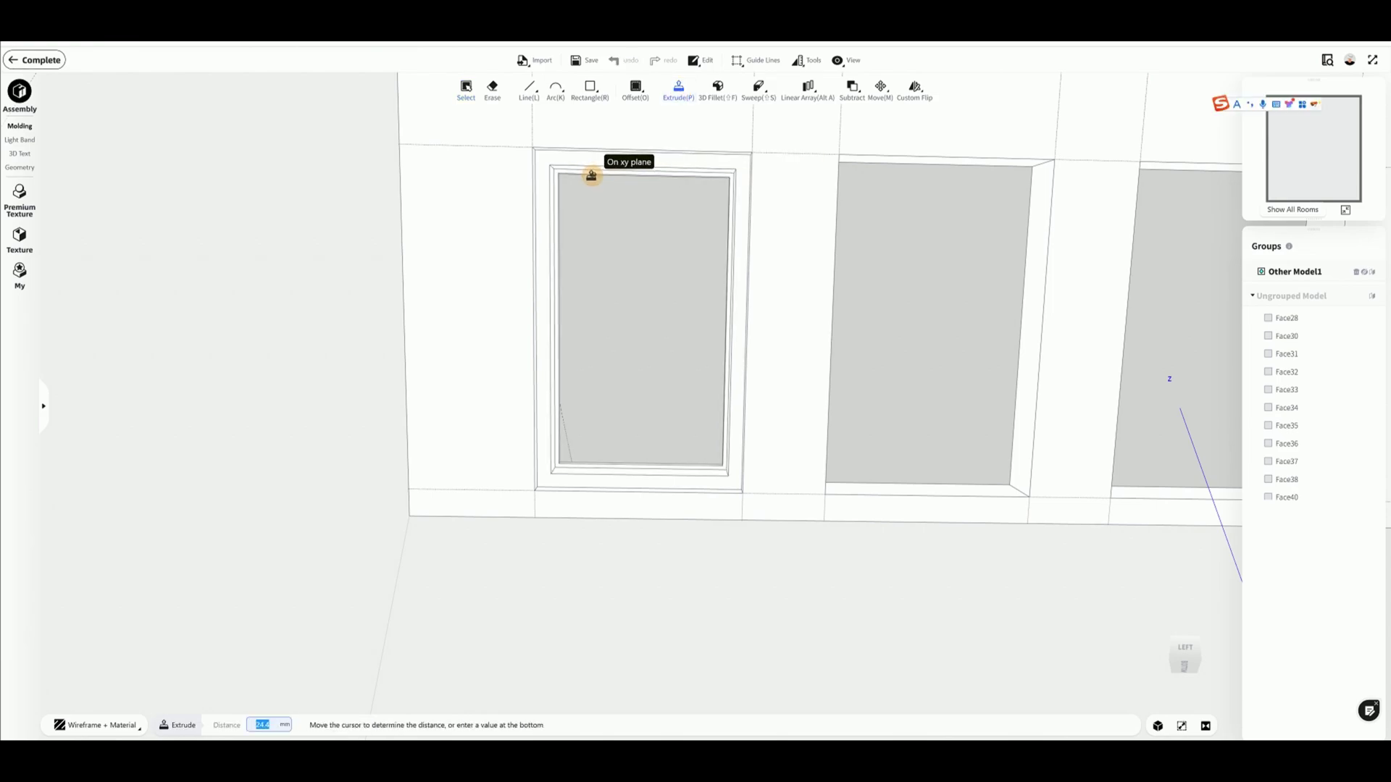
pyautogui.write('100')
pyautogui.press('Return')
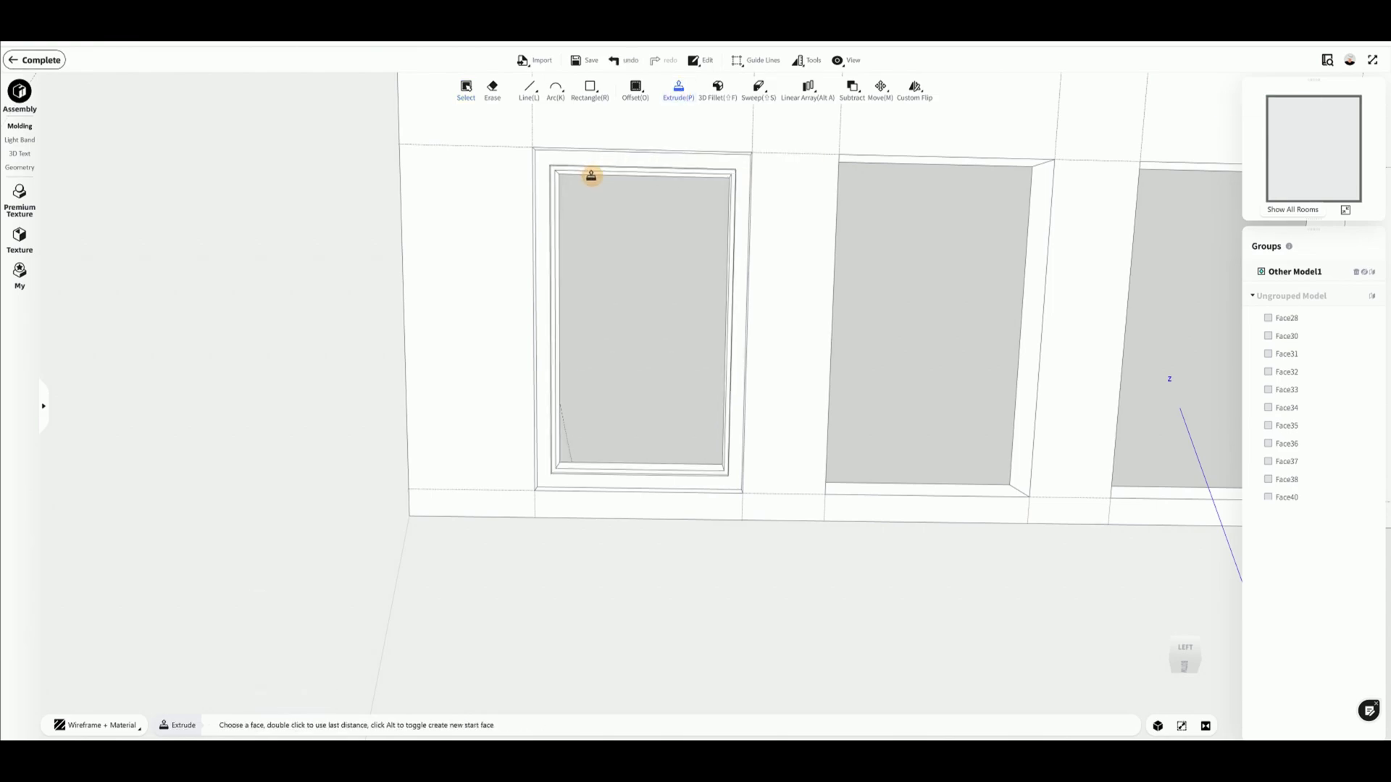
pyautogui.moveTo(632, 344); pyautogui.dragTo(679, 375, button='middle')
pyautogui.press('Escape')
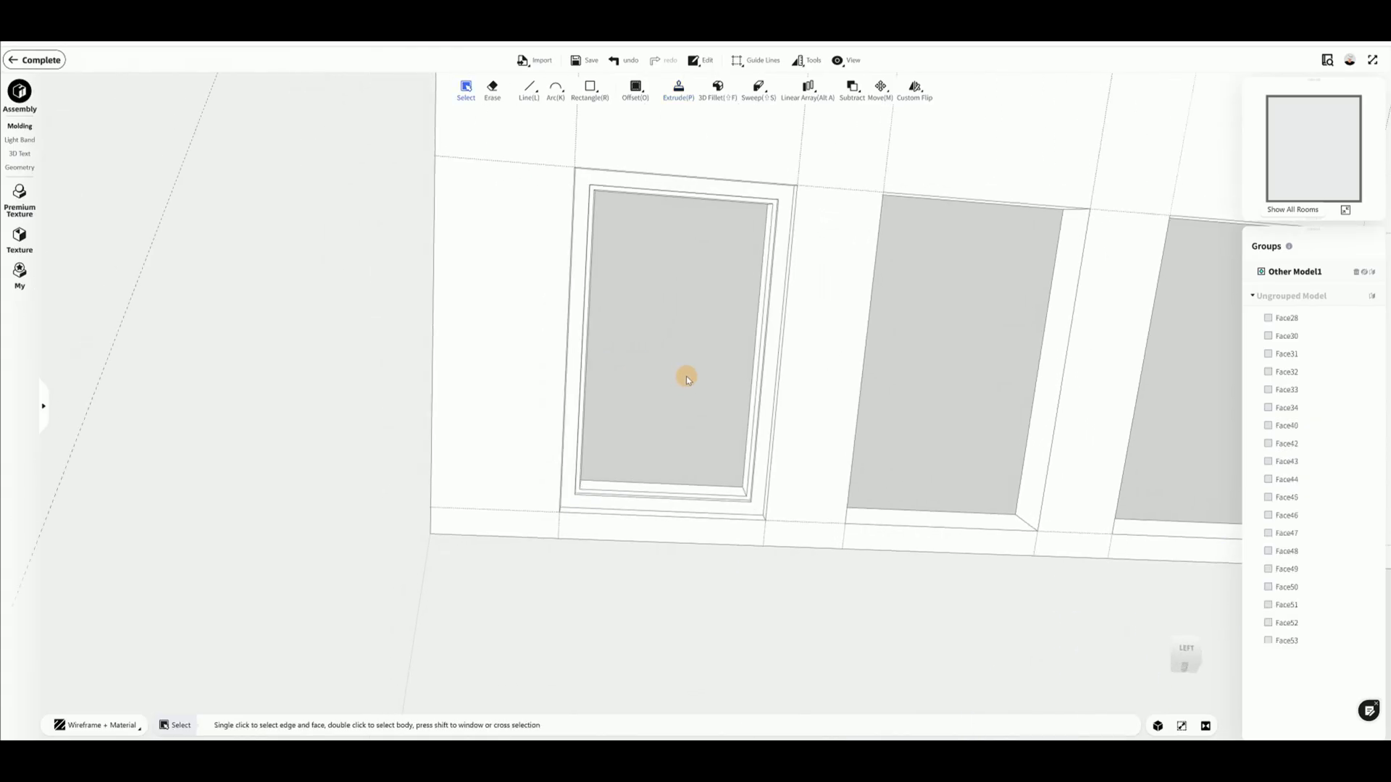
# Select the whole window frame body and apply a black metal Premium Texture to its front face
pyautogui.doubleClick(778, 315)
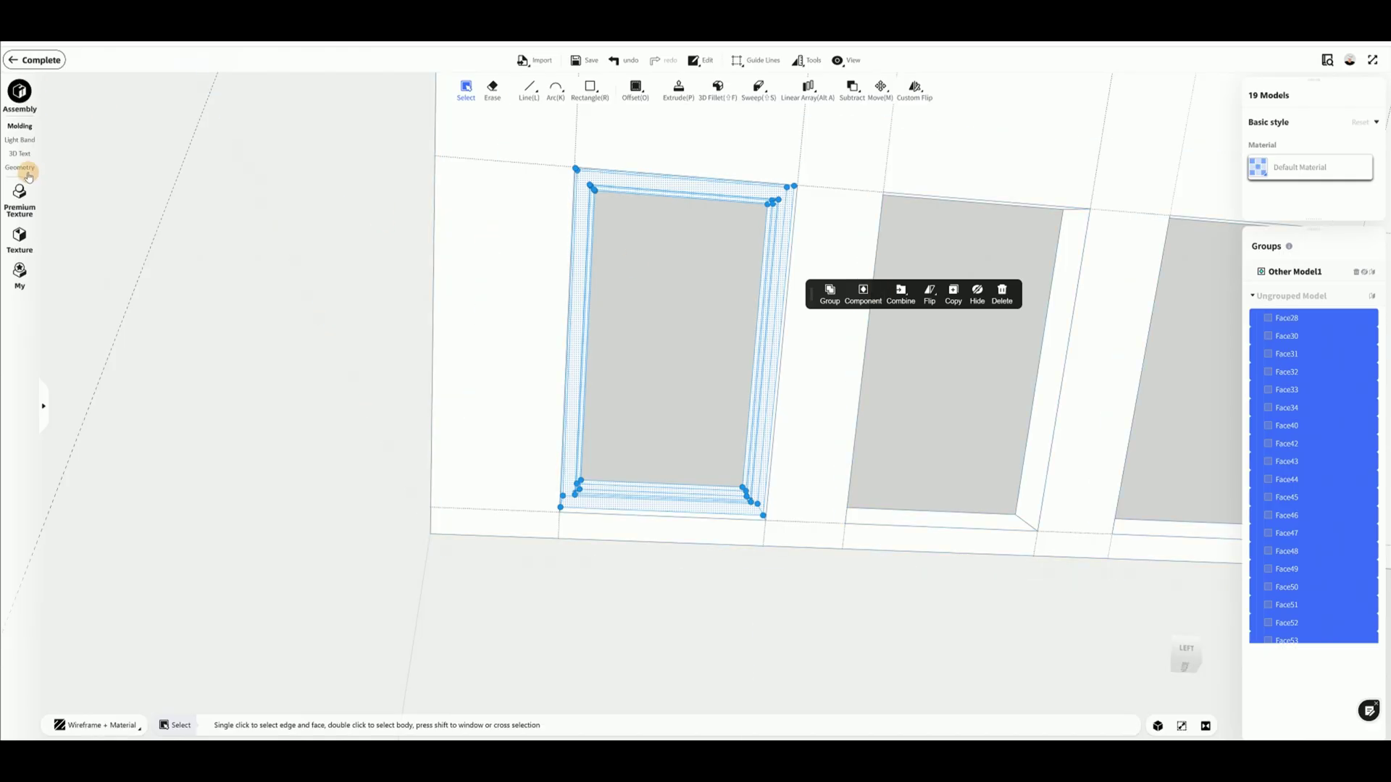
pyautogui.click(21, 235)
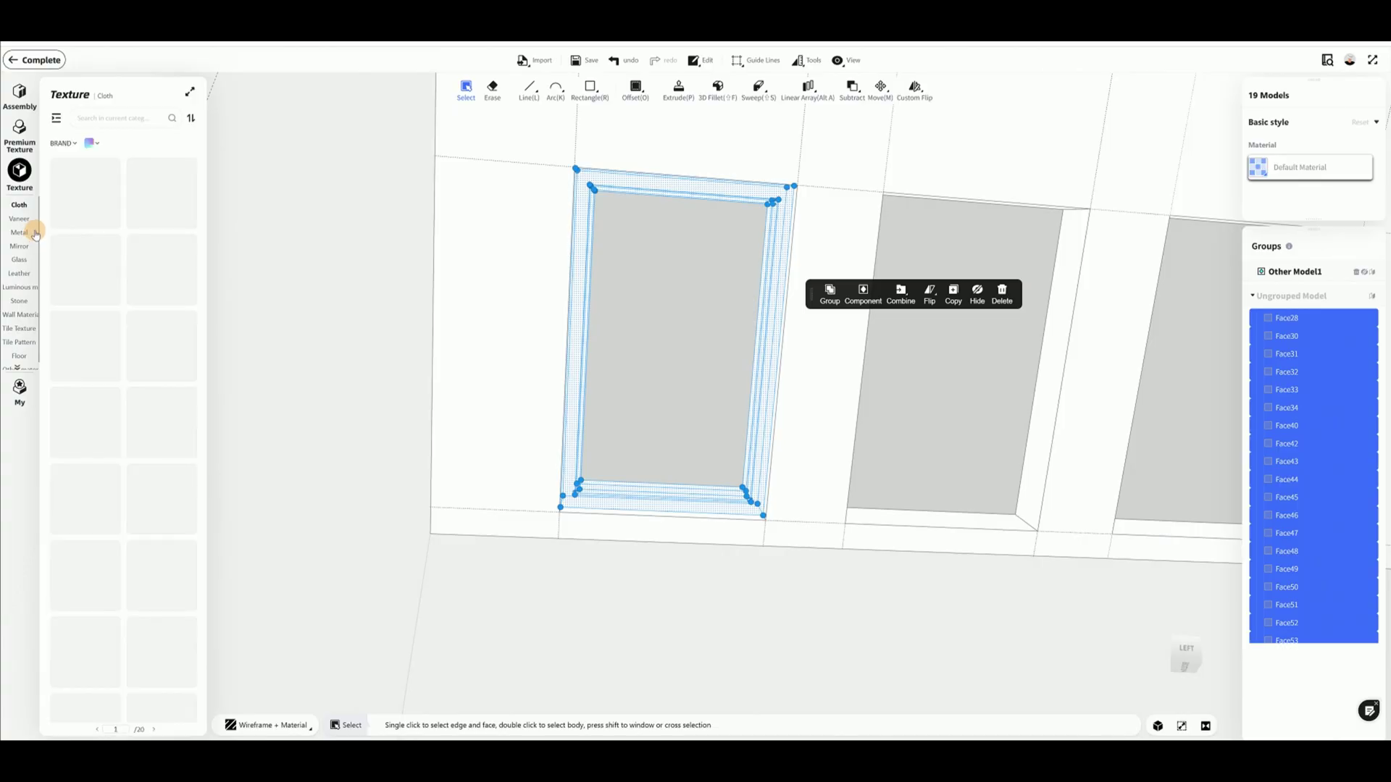
pyautogui.click(22, 143)
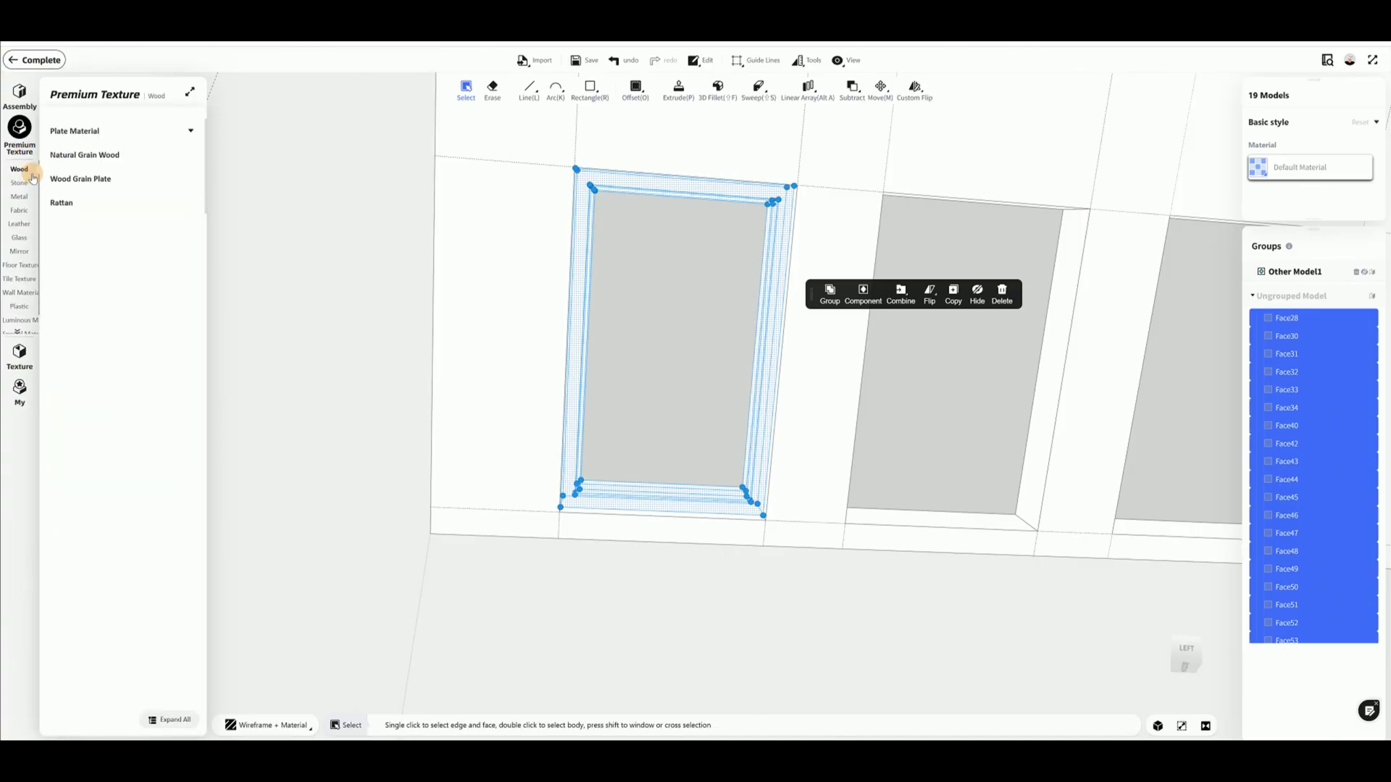
pyautogui.click(6, 182)
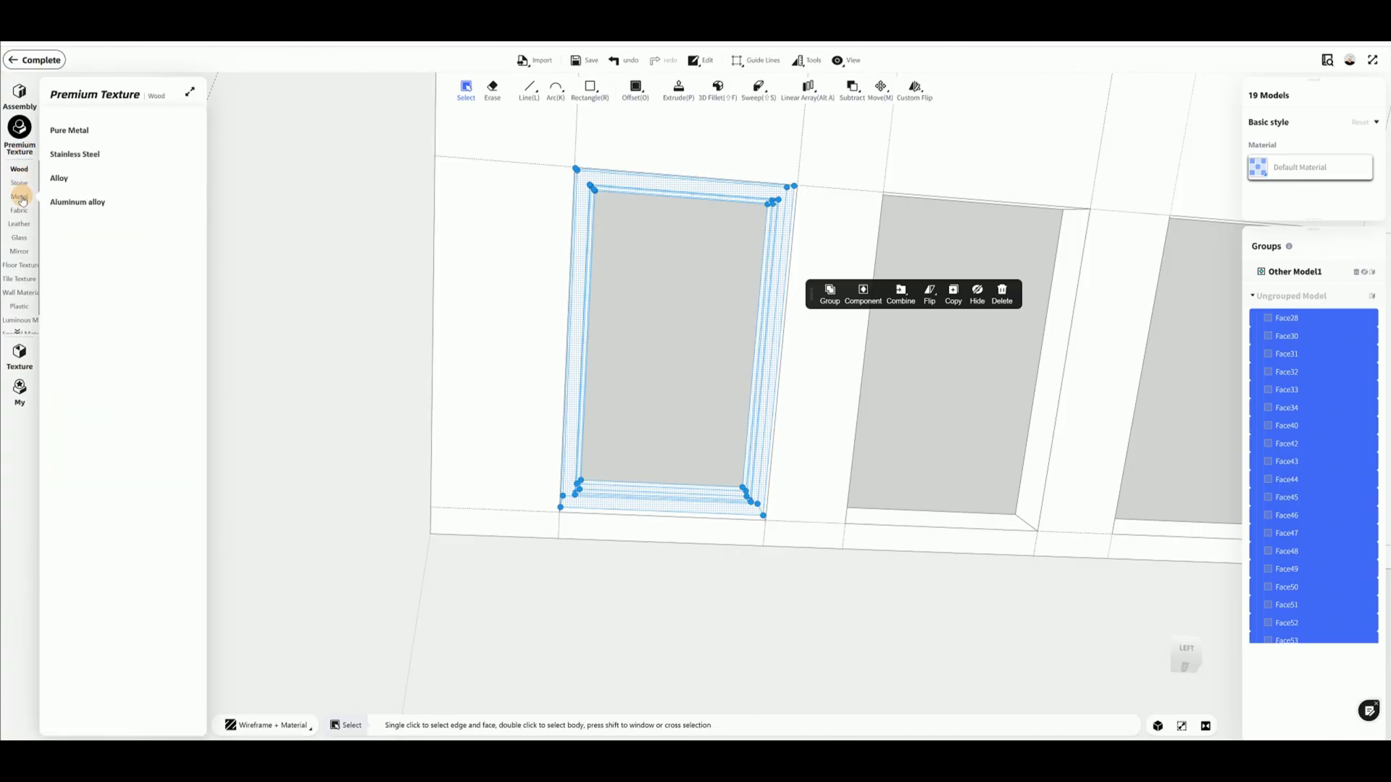
pyautogui.click(20, 198)
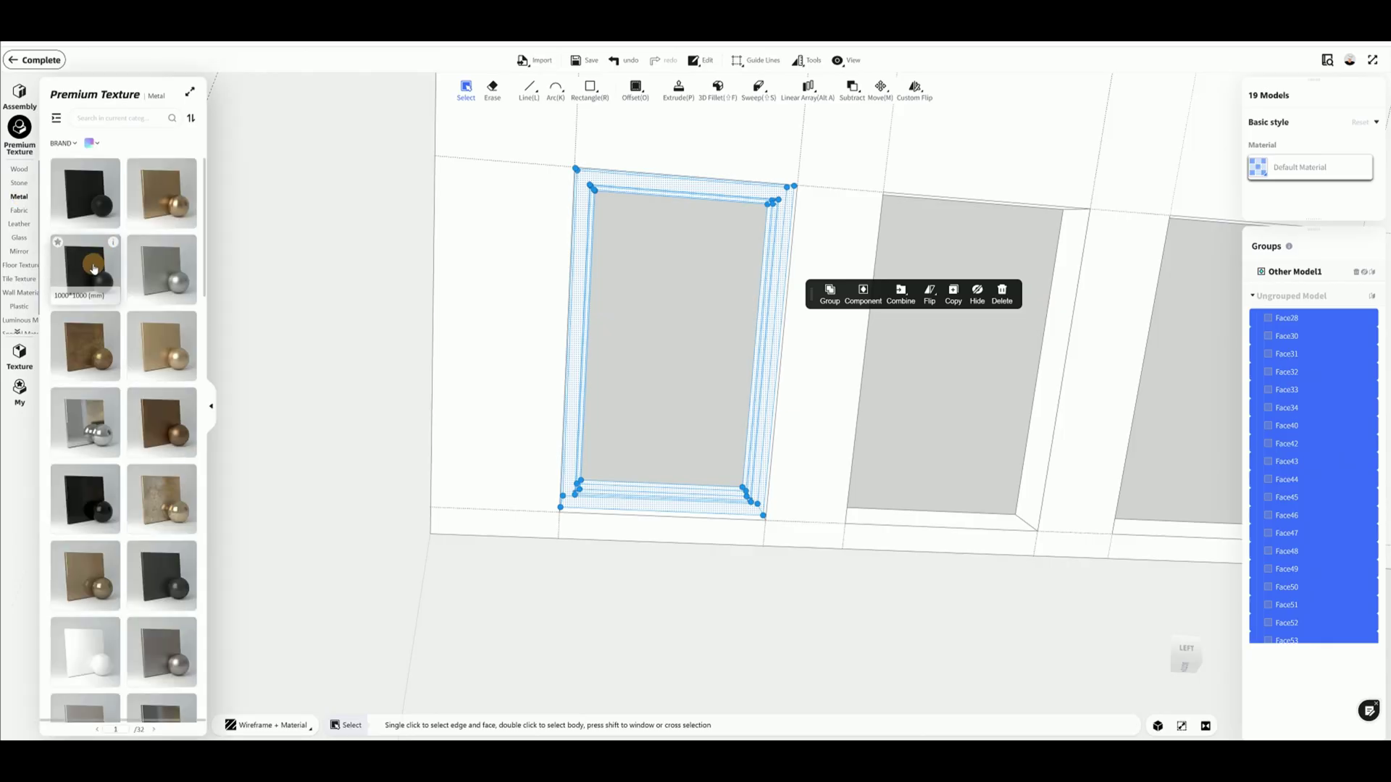
pyautogui.moveTo(92, 268); pyautogui.dragTo(605, 279)
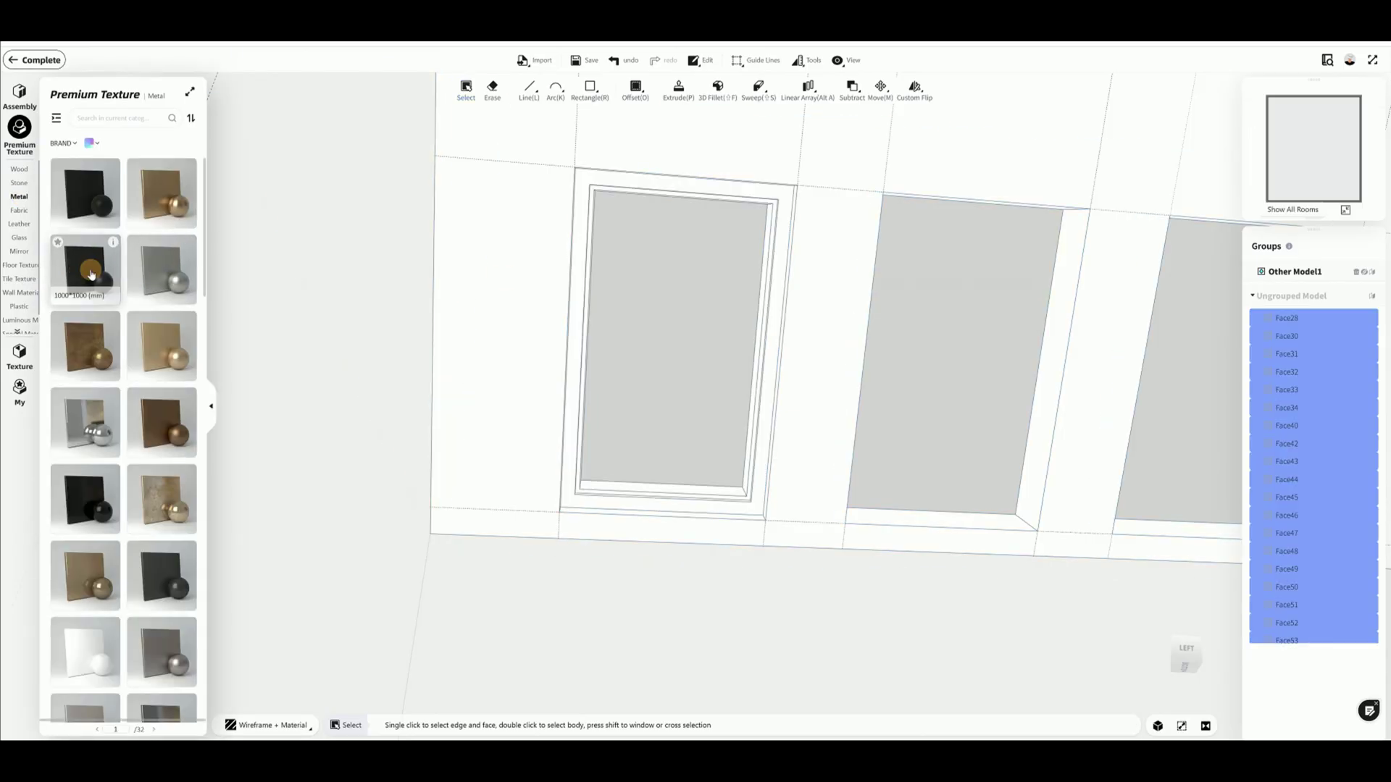
pyautogui.moveTo(90, 273); pyautogui.dragTo(586, 267)
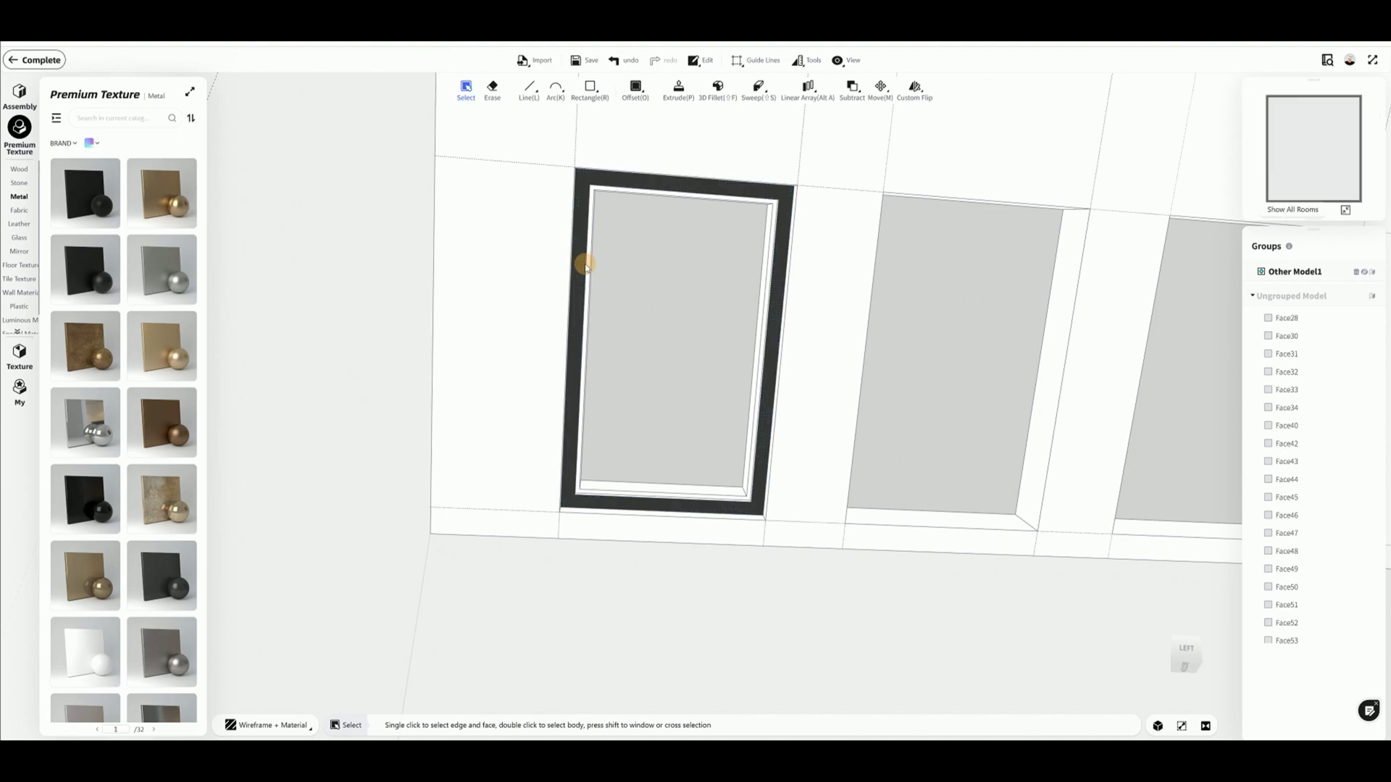
# Turn the entire window frame into a component and apply the same black metal texture to all of it
pyautogui.doubleClick(586, 267)
pyautogui.click(716, 253)
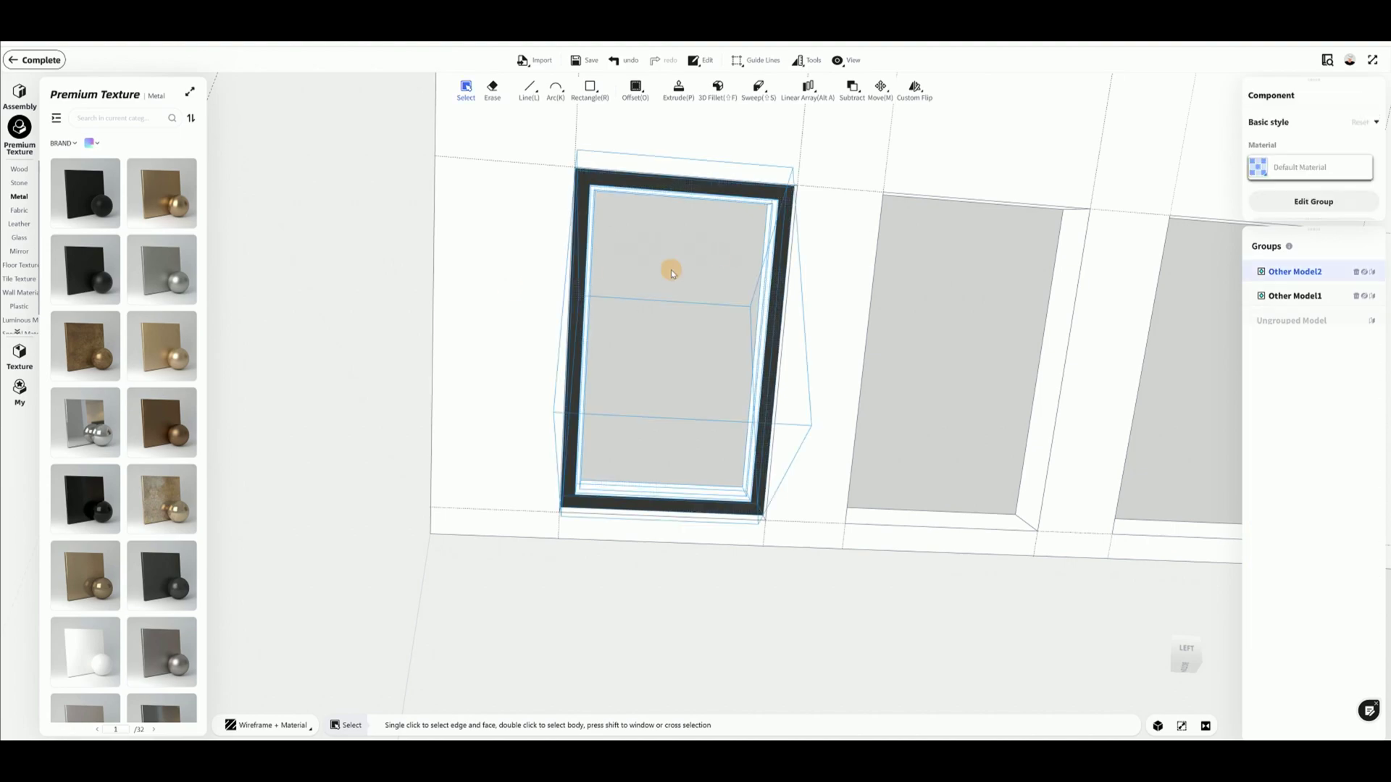
pyautogui.moveTo(87, 270); pyautogui.dragTo(607, 181)
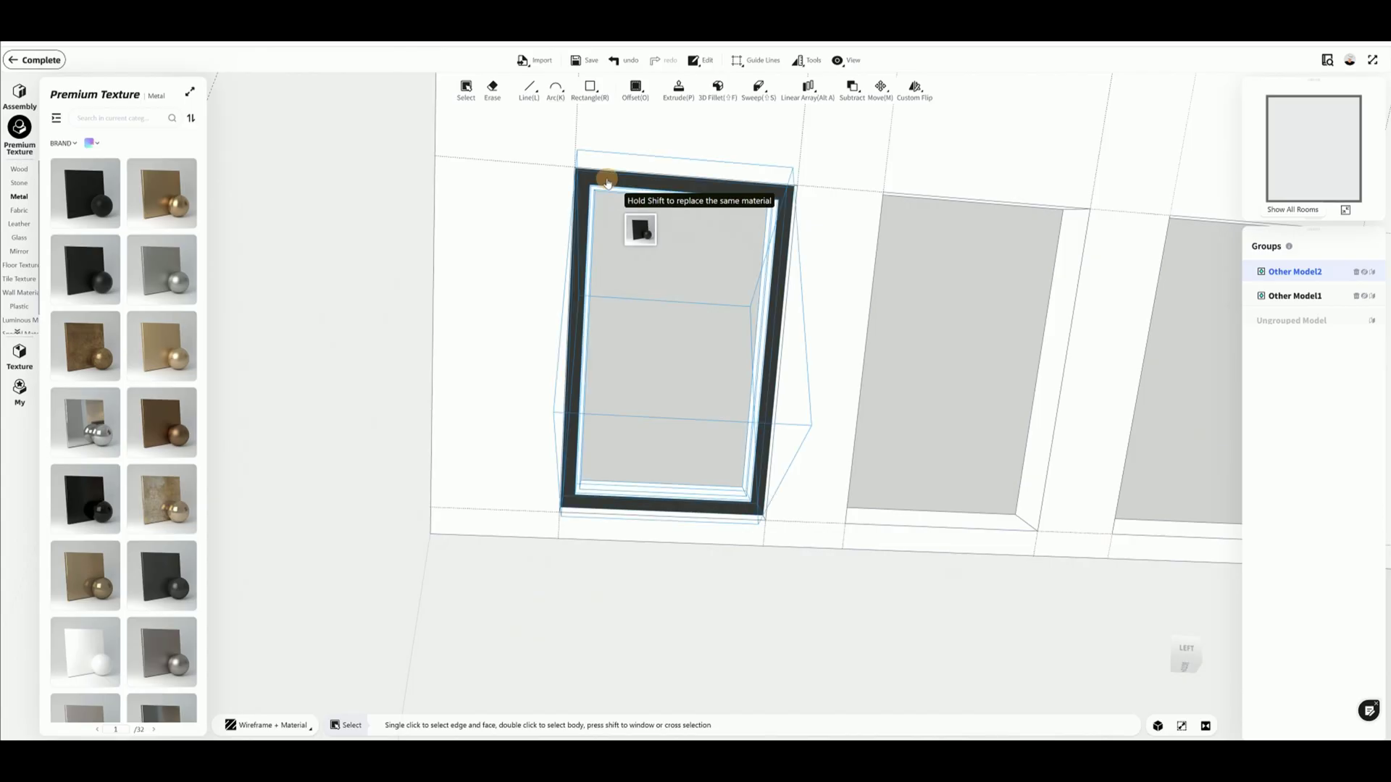
pyautogui.click(606, 183)
pyautogui.press('Escape')
pyautogui.click(348, 334)
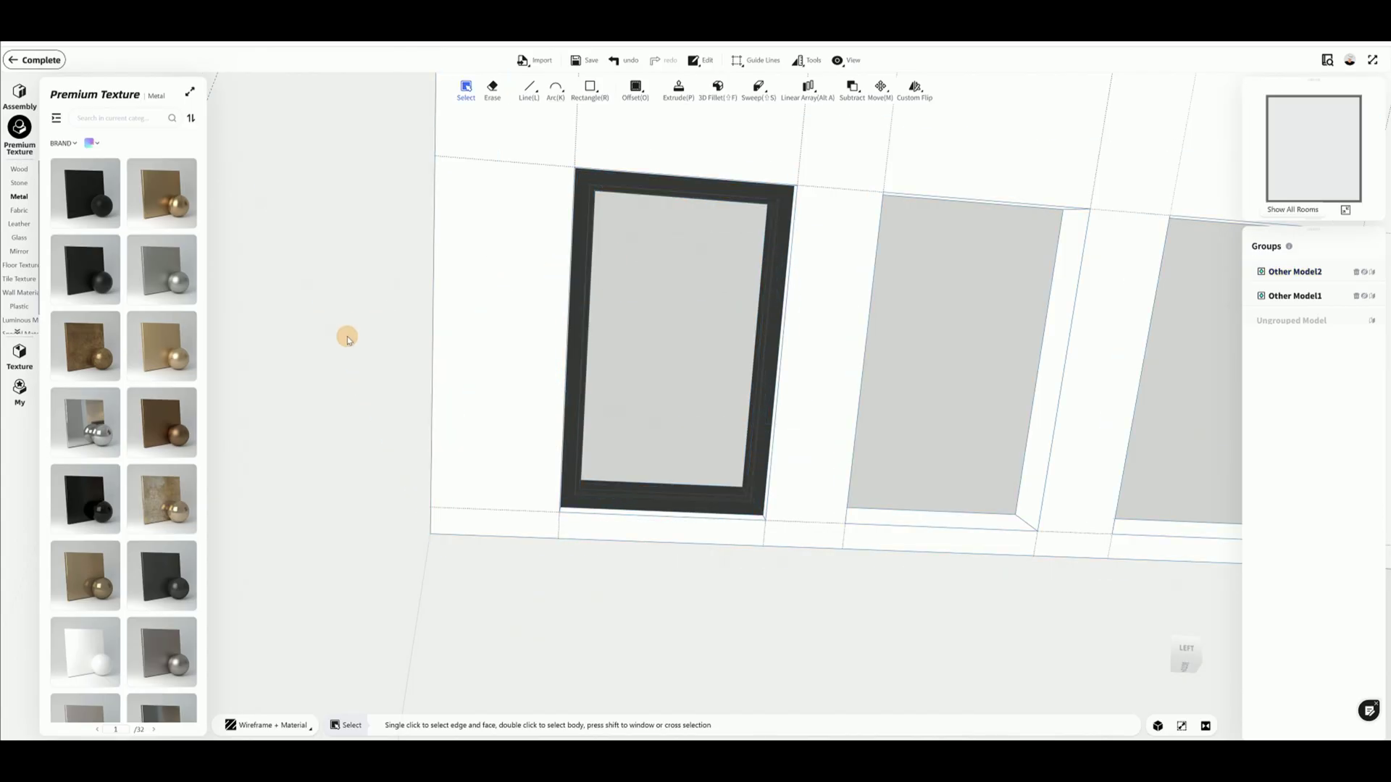
# Draw a closed line outline through the midpoints of the frame's four inner corner edges to create a 620 × 1070 mm glass face
pyautogui.scroll(3, 867, 277)
pyautogui.moveTo(819, 312); pyautogui.dragTo(914, 312)
pyautogui.moveTo(914, 310); pyautogui.dragTo(910, 341, button='middle')
pyautogui.click(529, 88)
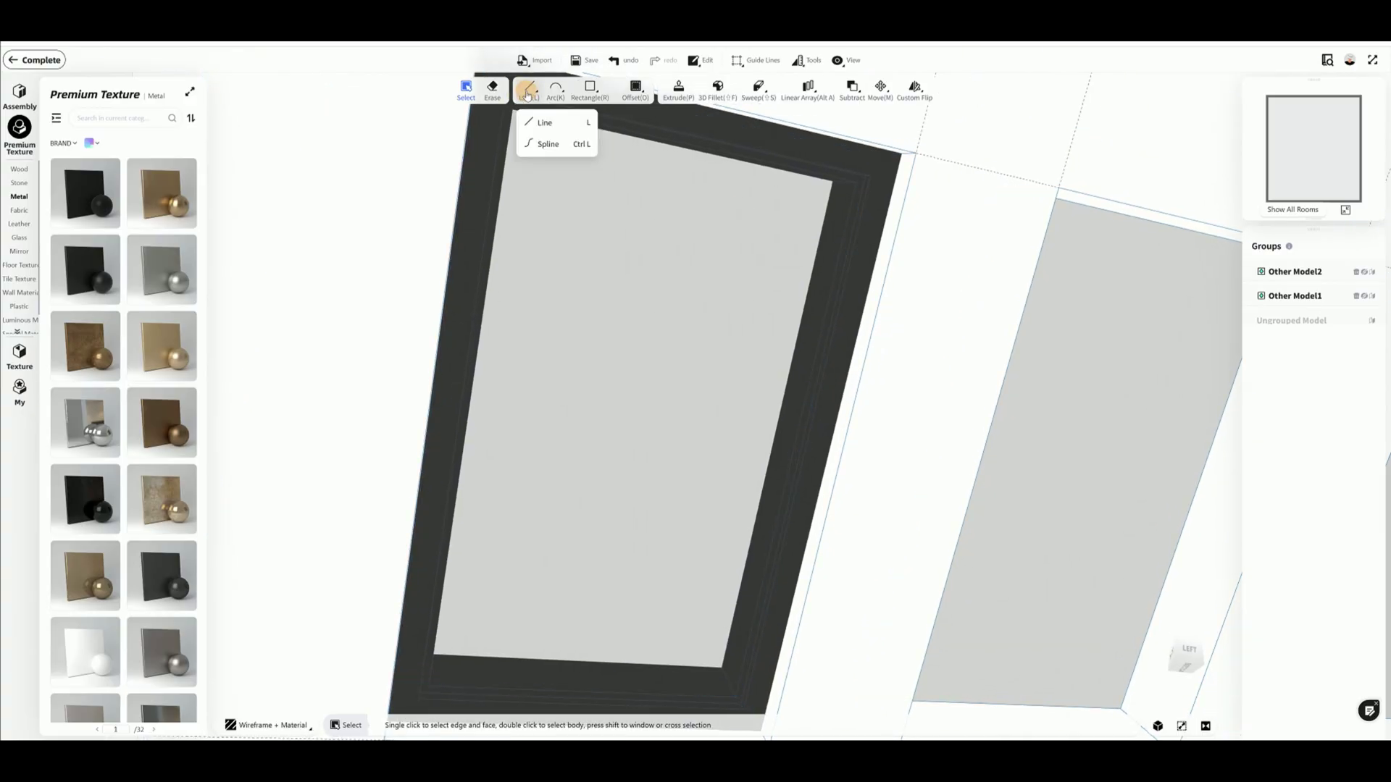
pyautogui.click(537, 120)
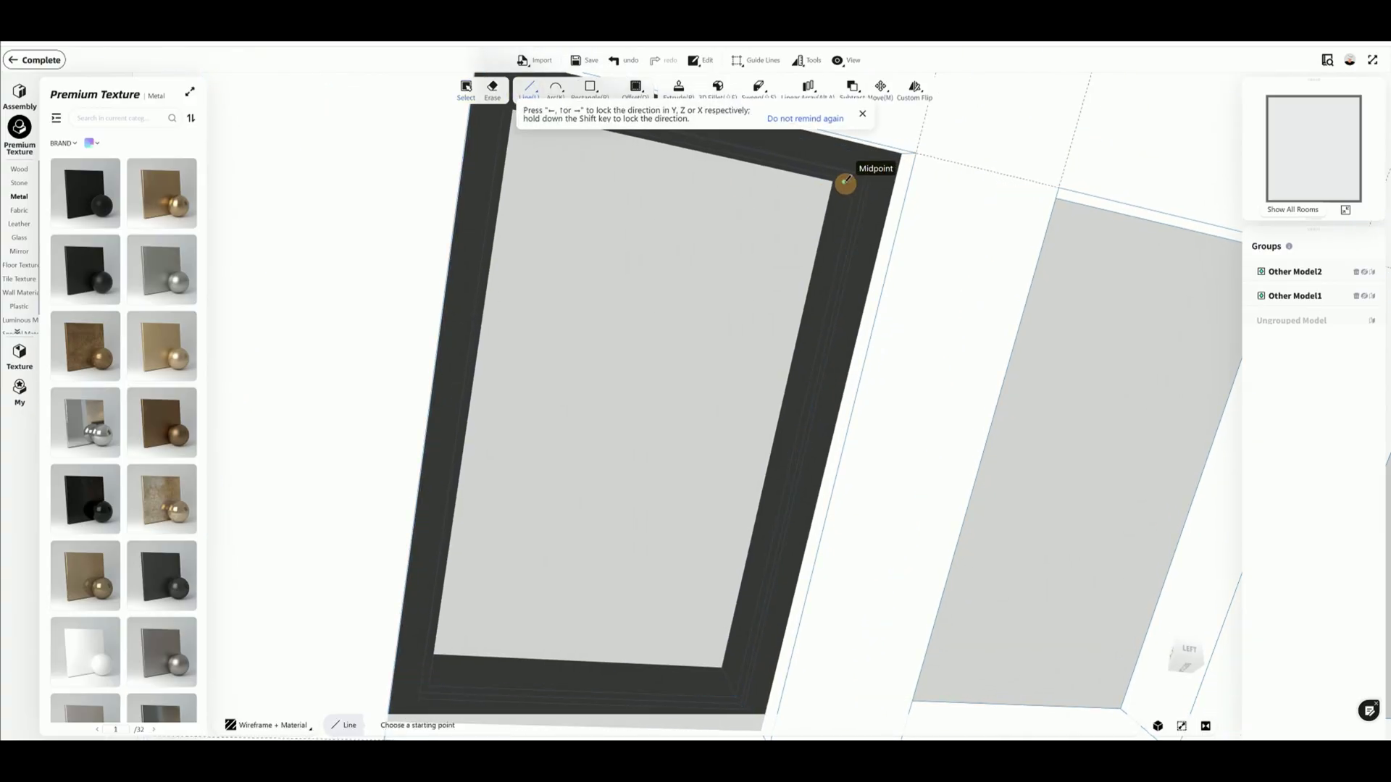
pyautogui.click(845, 182)
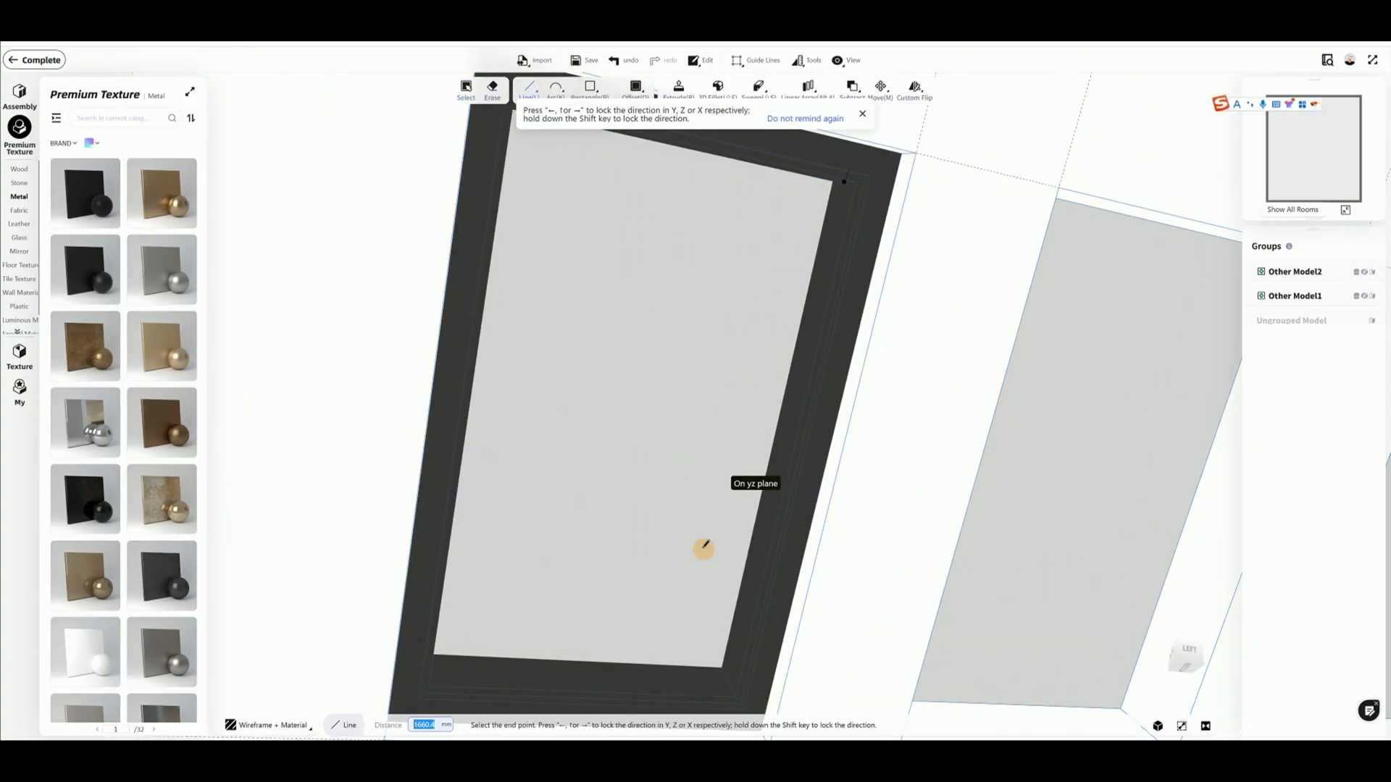
pyautogui.click(732, 686)
pyautogui.moveTo(590, 689); pyautogui.dragTo(368, 680, button='middle')
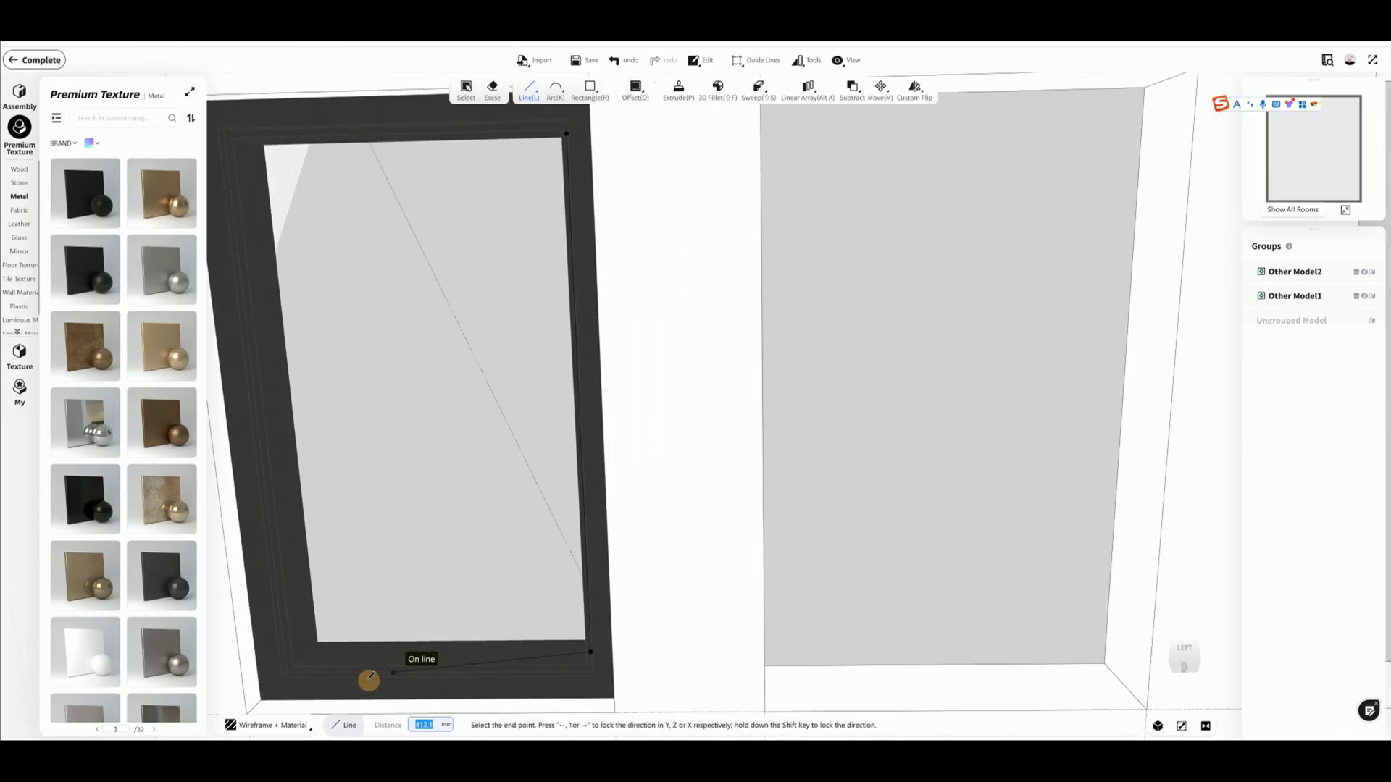
pyautogui.click(308, 653)
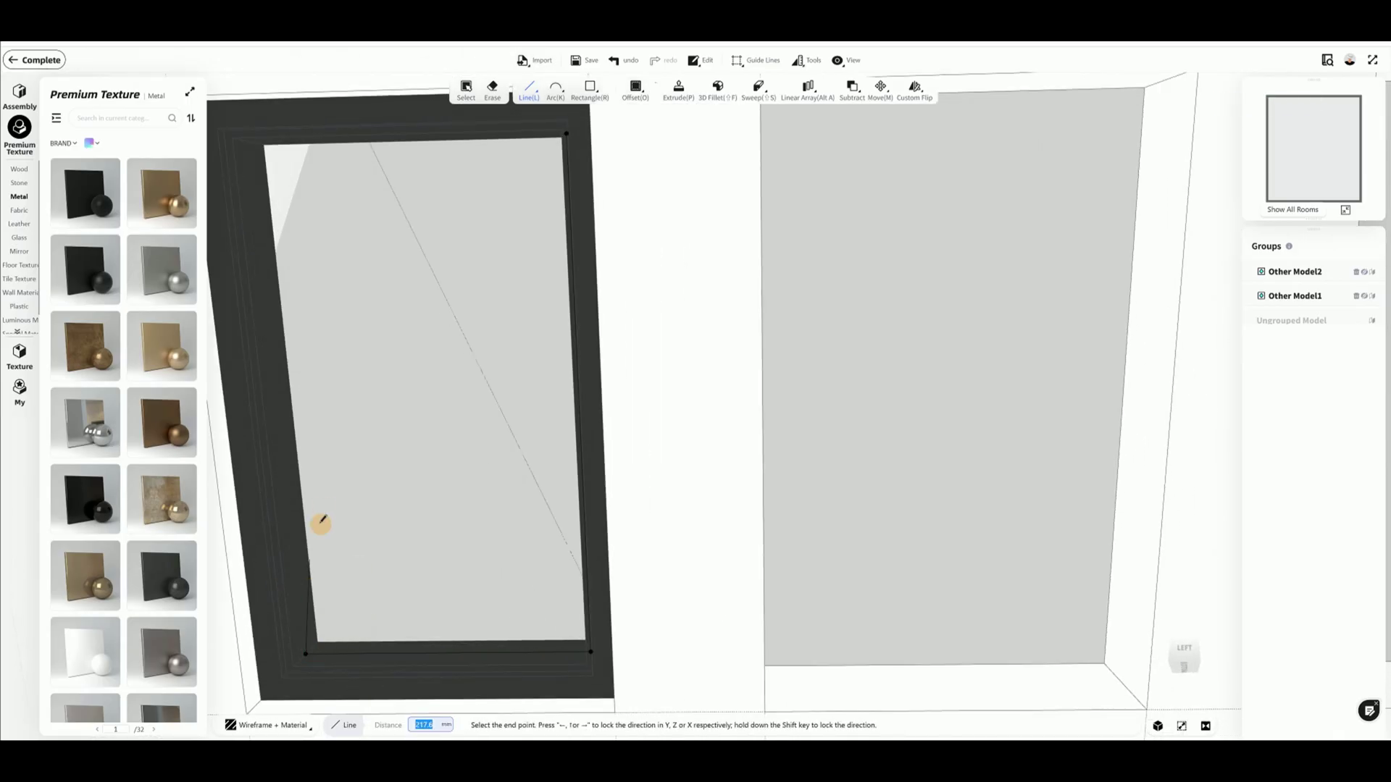
pyautogui.moveTo(333, 475)
pyautogui.mouseDown(button='middle')
pyautogui.moveTo(330, 459)
pyautogui.moveTo(335, 490)
pyautogui.mouseUp(button='middle')
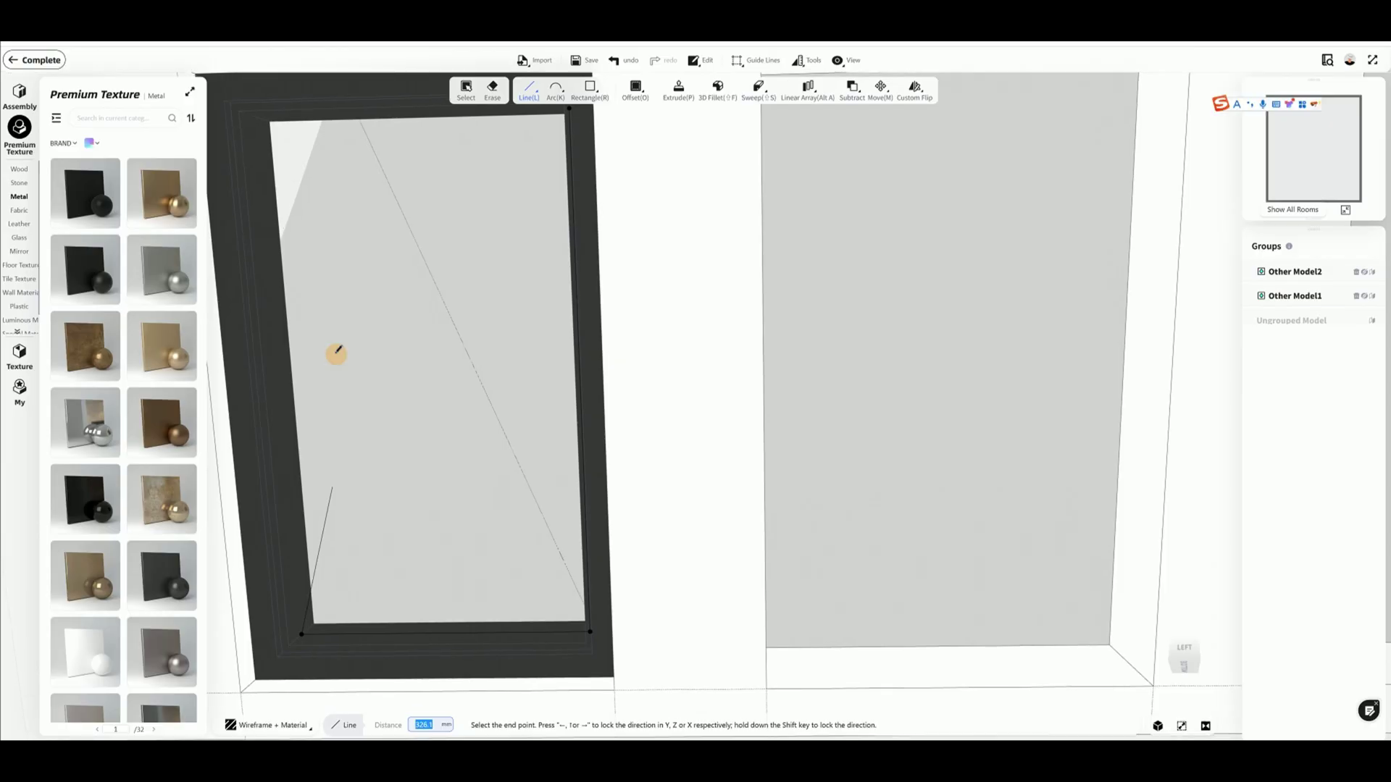
pyautogui.click(254, 116)
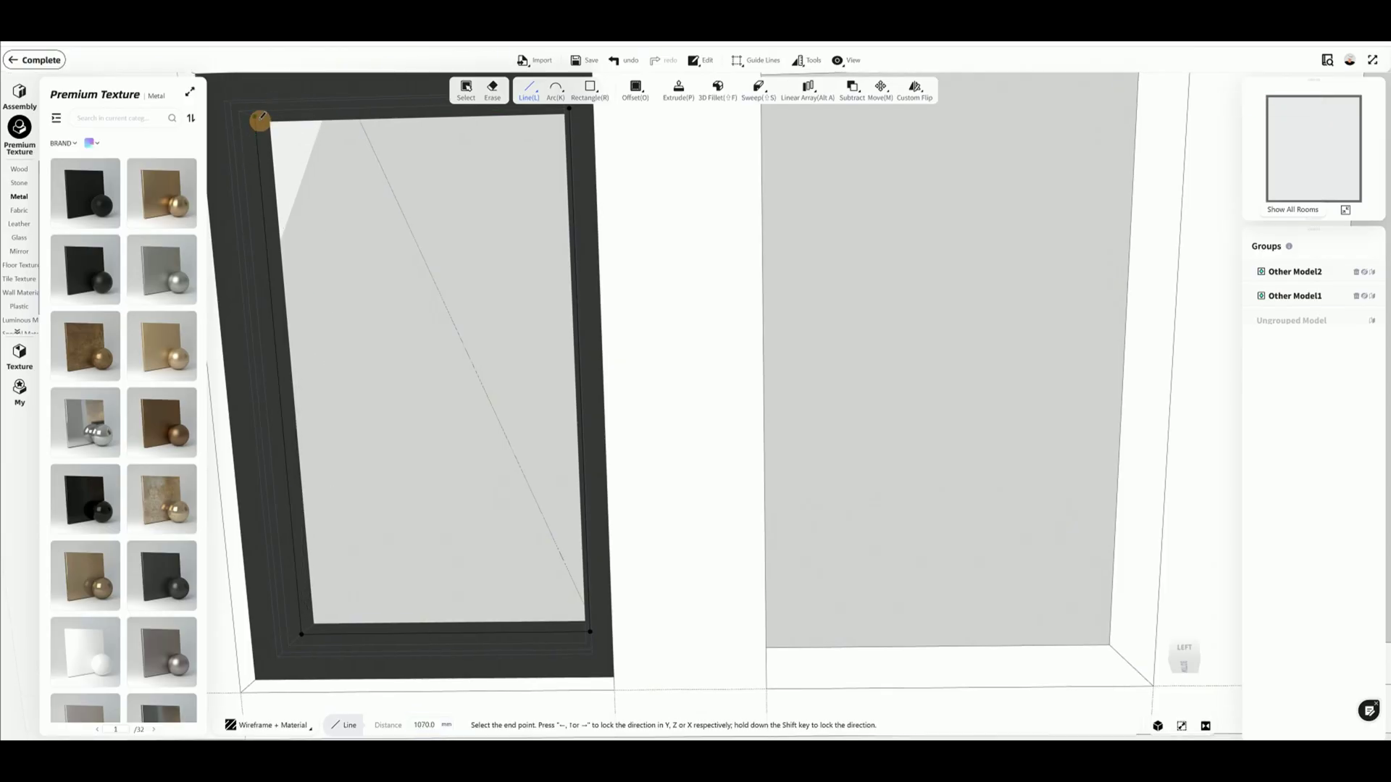
pyautogui.click(570, 109)
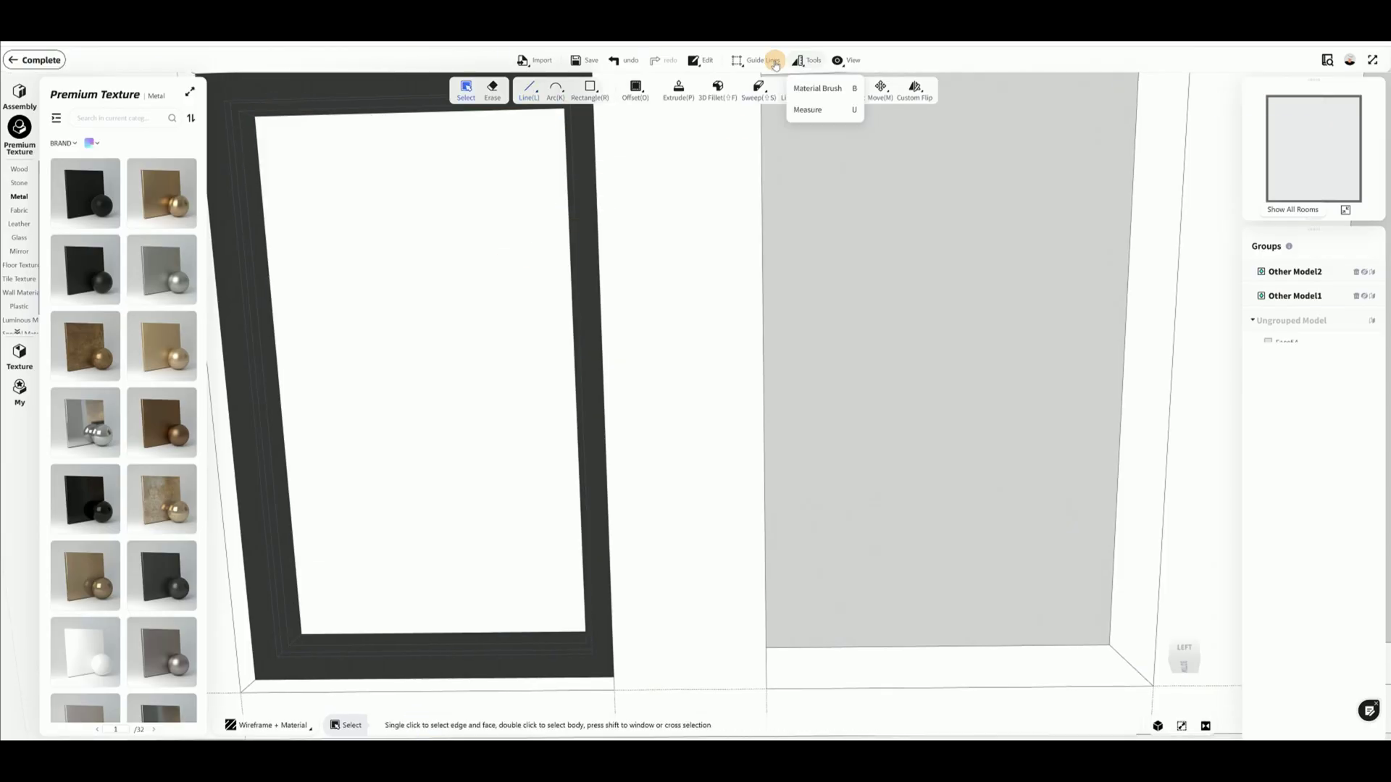
# Extrude the new face inside the frame 10 mm to form the glass pane
pyautogui.click(678, 89)
pyautogui.click(427, 201)
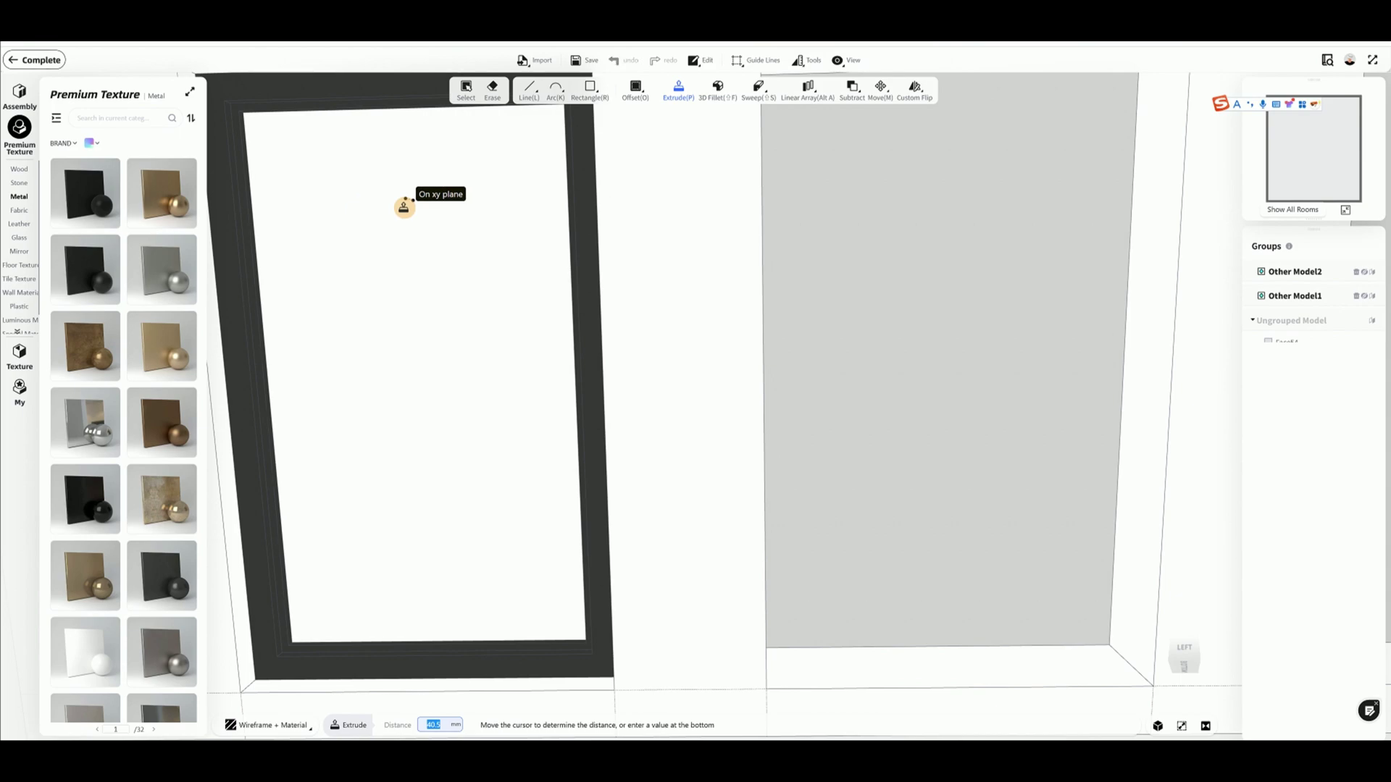
pyautogui.write('10')
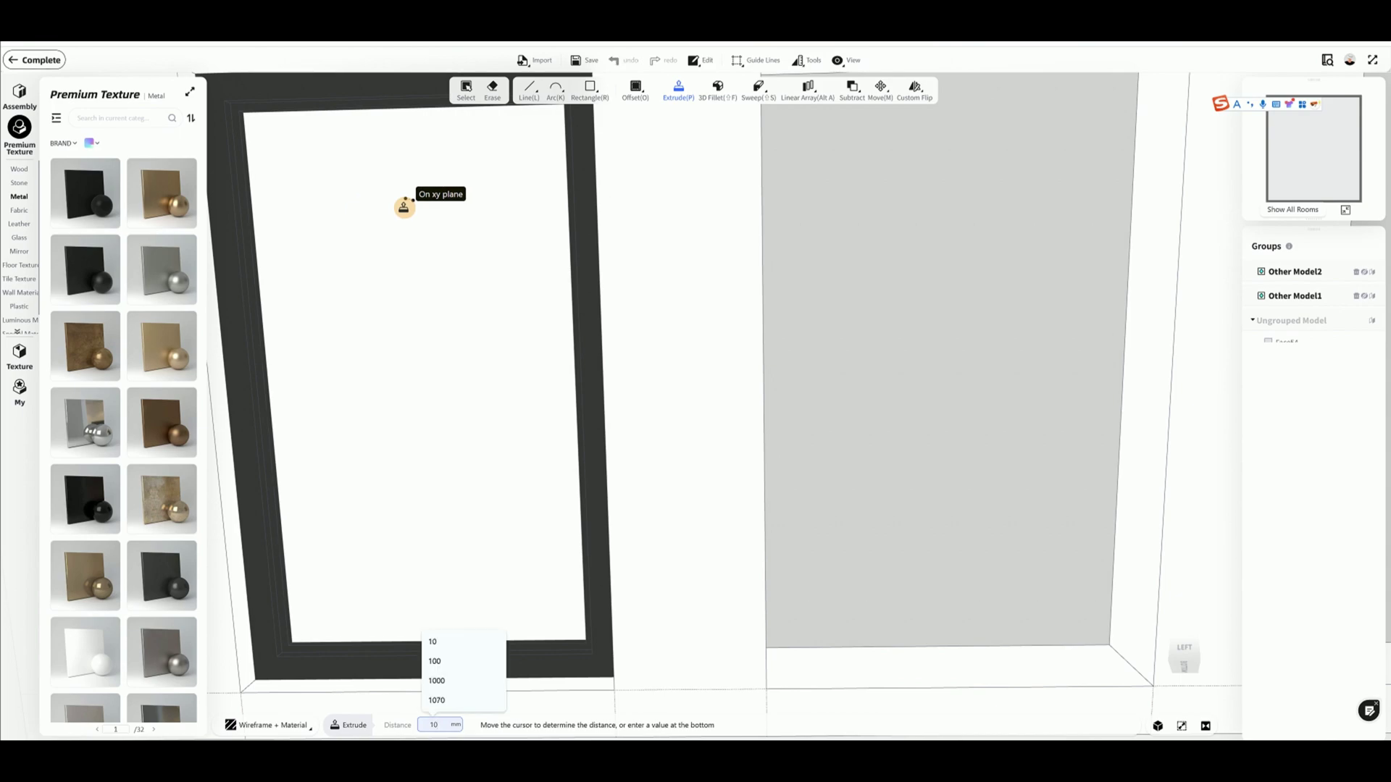
pyautogui.press('Return')
# Turn the pane body into a component and apply a clear glass Premium Texture to it
pyautogui.doubleClick(407, 224)
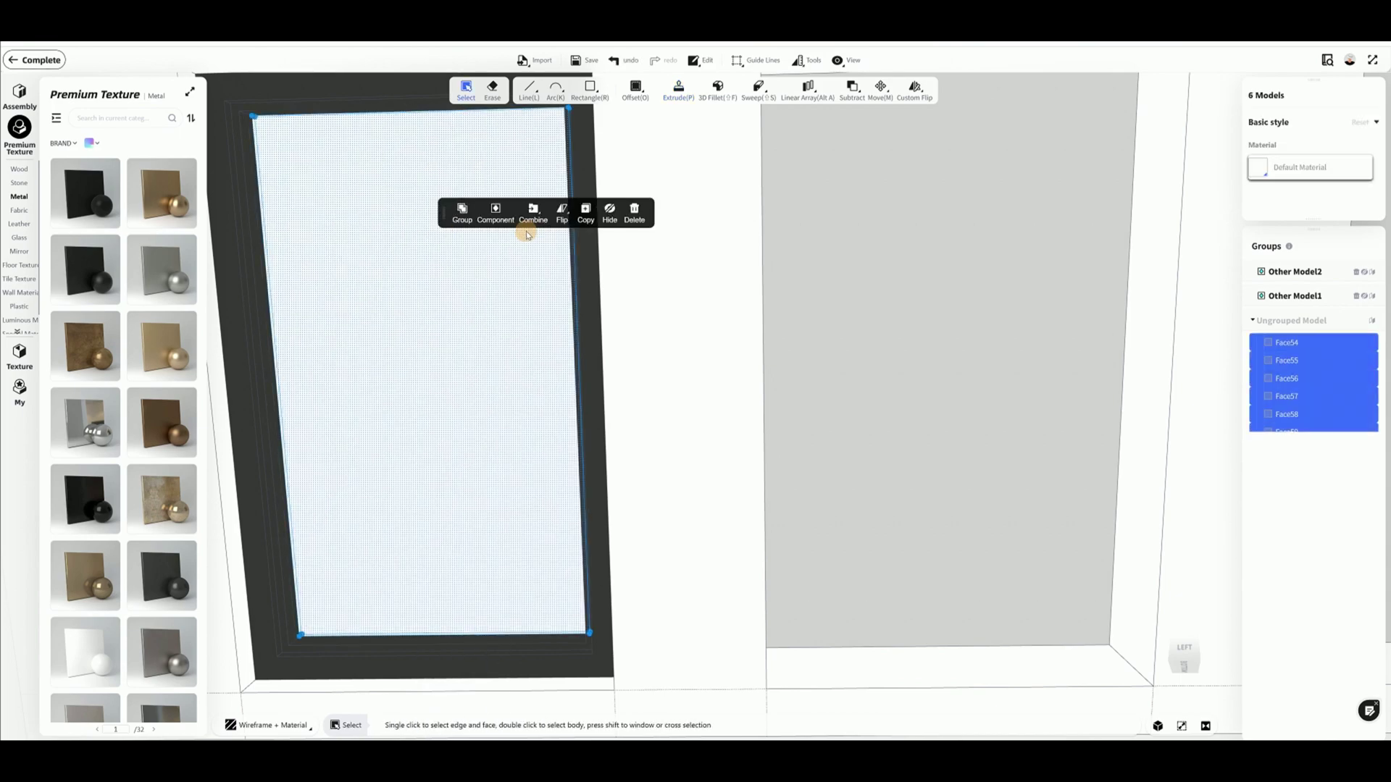
pyautogui.click(496, 222)
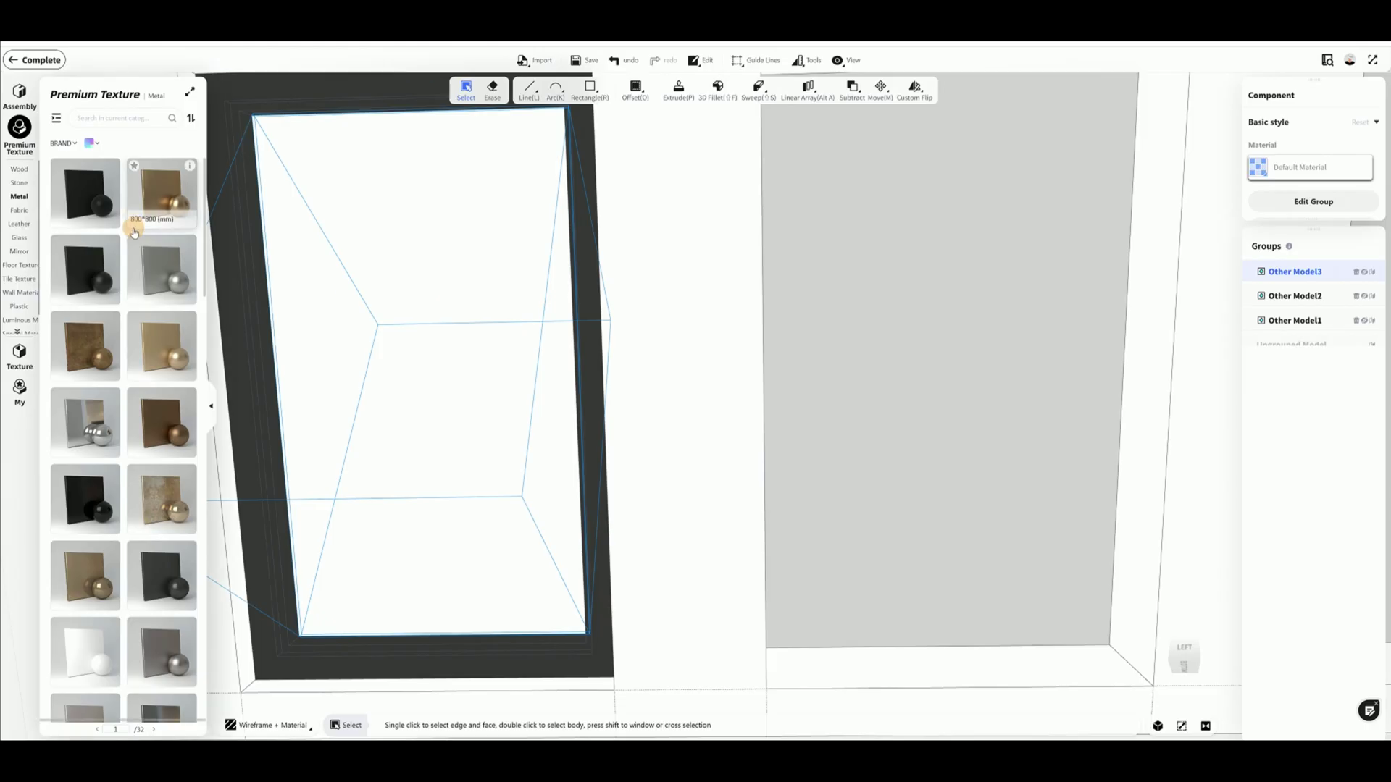
pyautogui.click(21, 239)
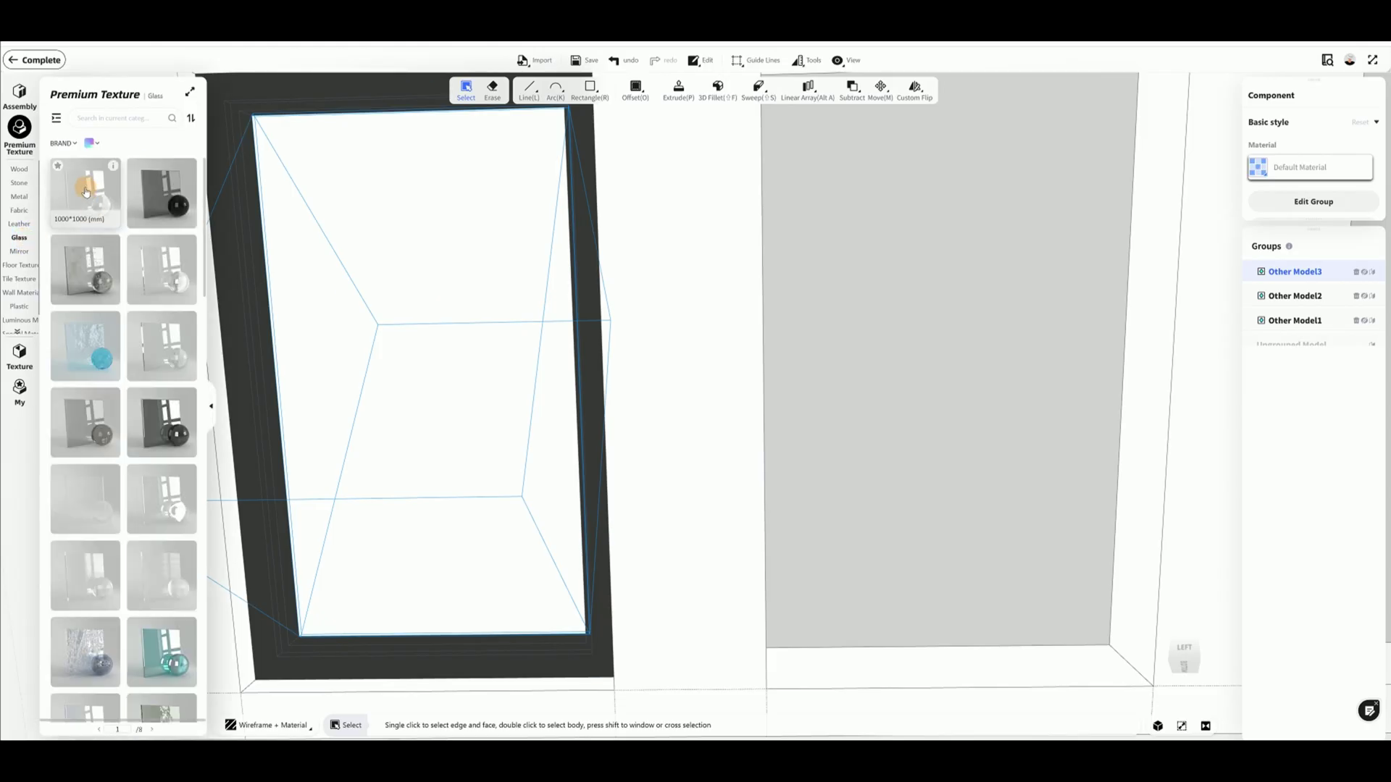
pyautogui.moveTo(85, 192); pyautogui.dragTo(409, 243)
pyautogui.click(410, 245)
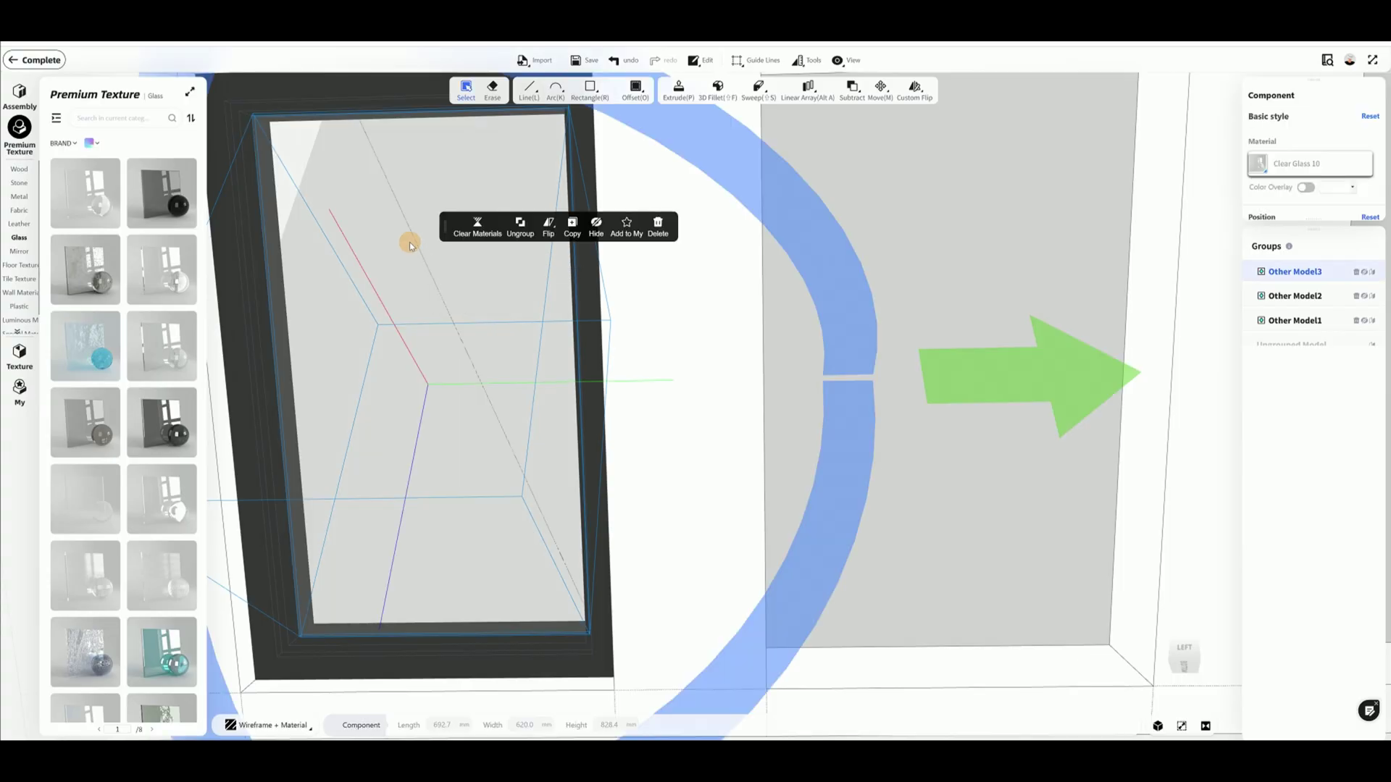
# Ungroup the glass pane component and the black window frame component
pyautogui.click(531, 232)
pyautogui.click(259, 240)
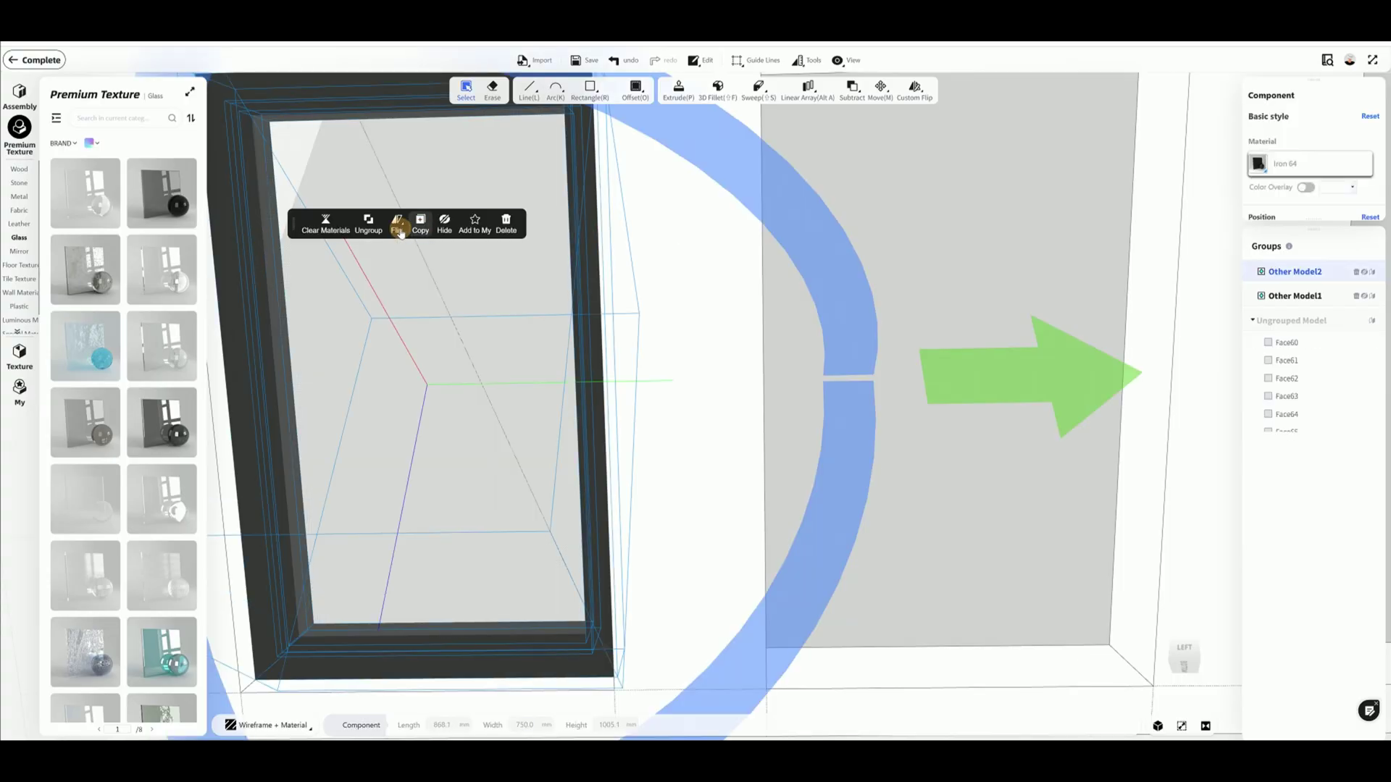
pyautogui.click(369, 225)
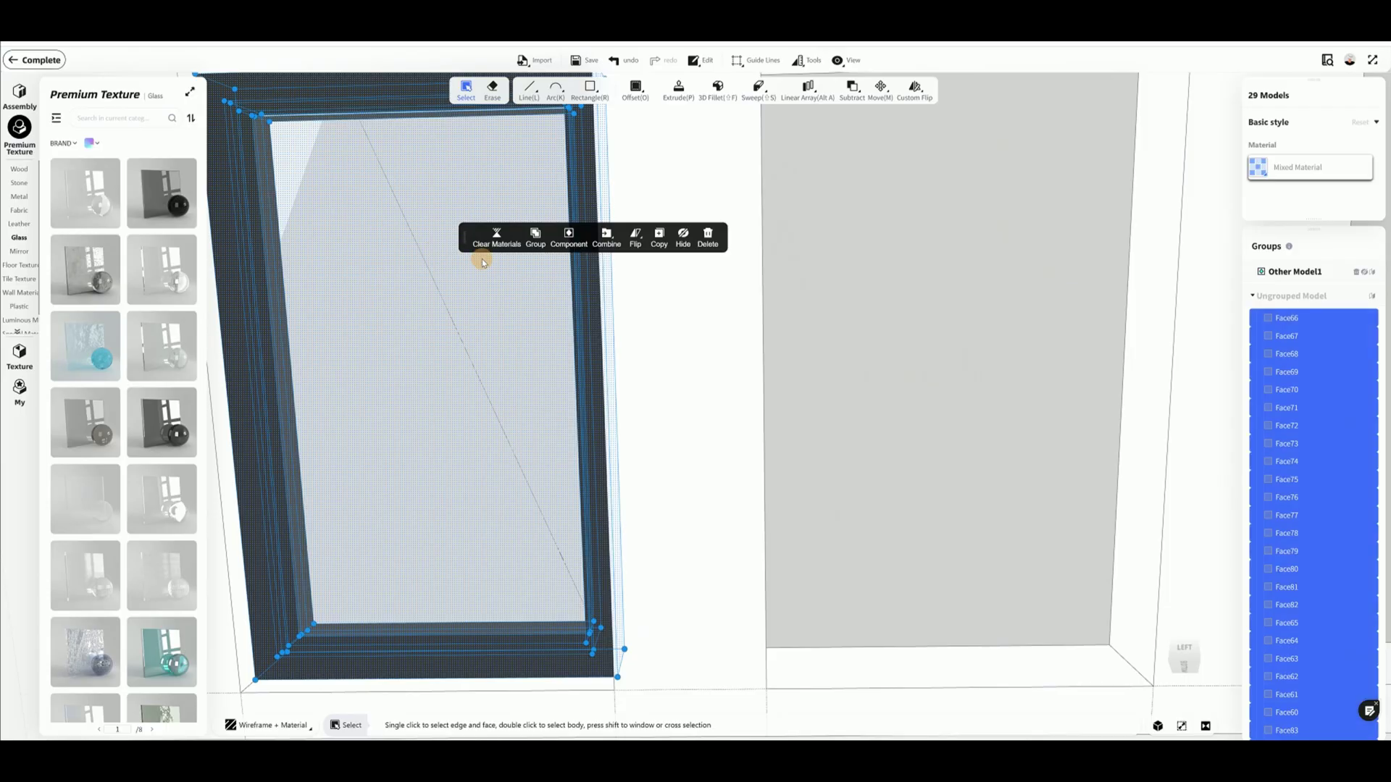
# Turn the selected window frame and glass faces into a single component
pyautogui.click(564, 244)
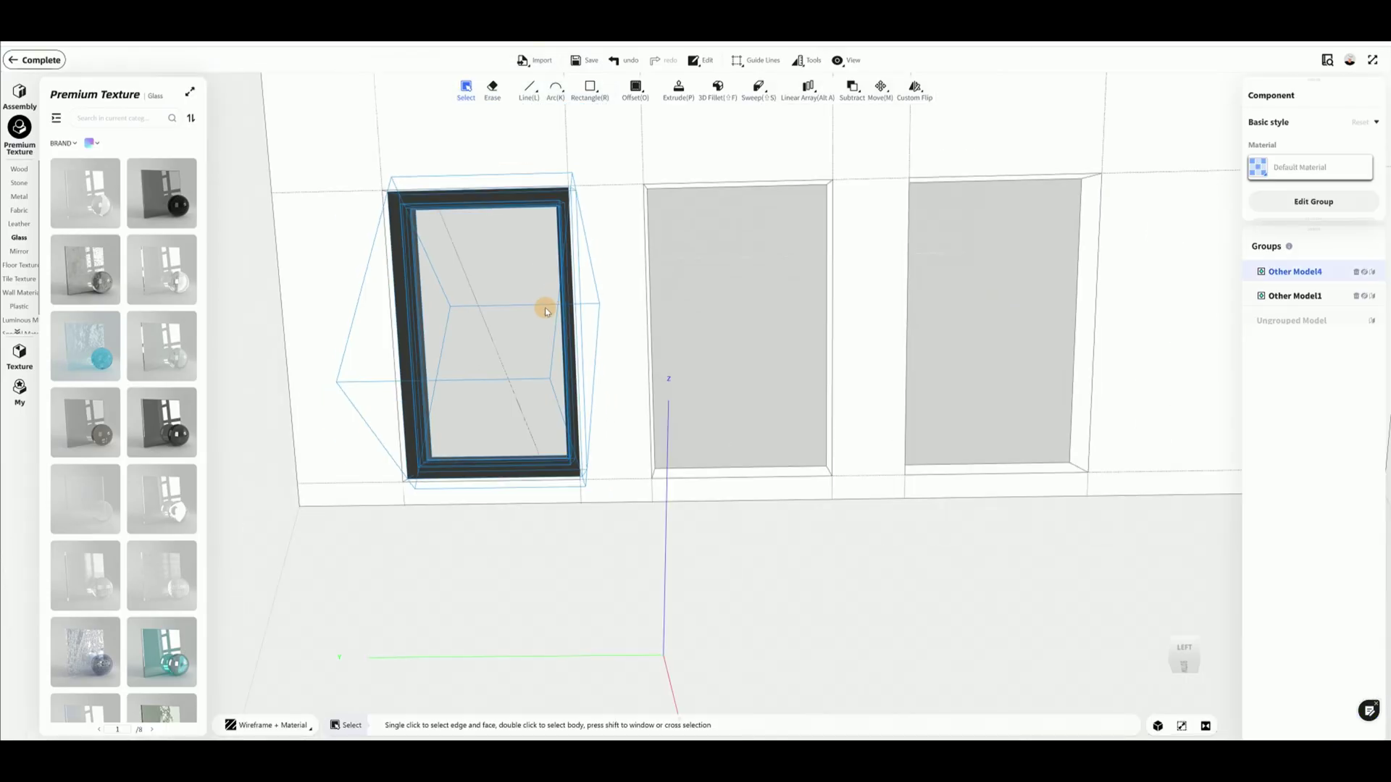
pyautogui.click(843, 609)
pyautogui.moveTo(845, 609); pyautogui.dragTo(910, 642, button='right')
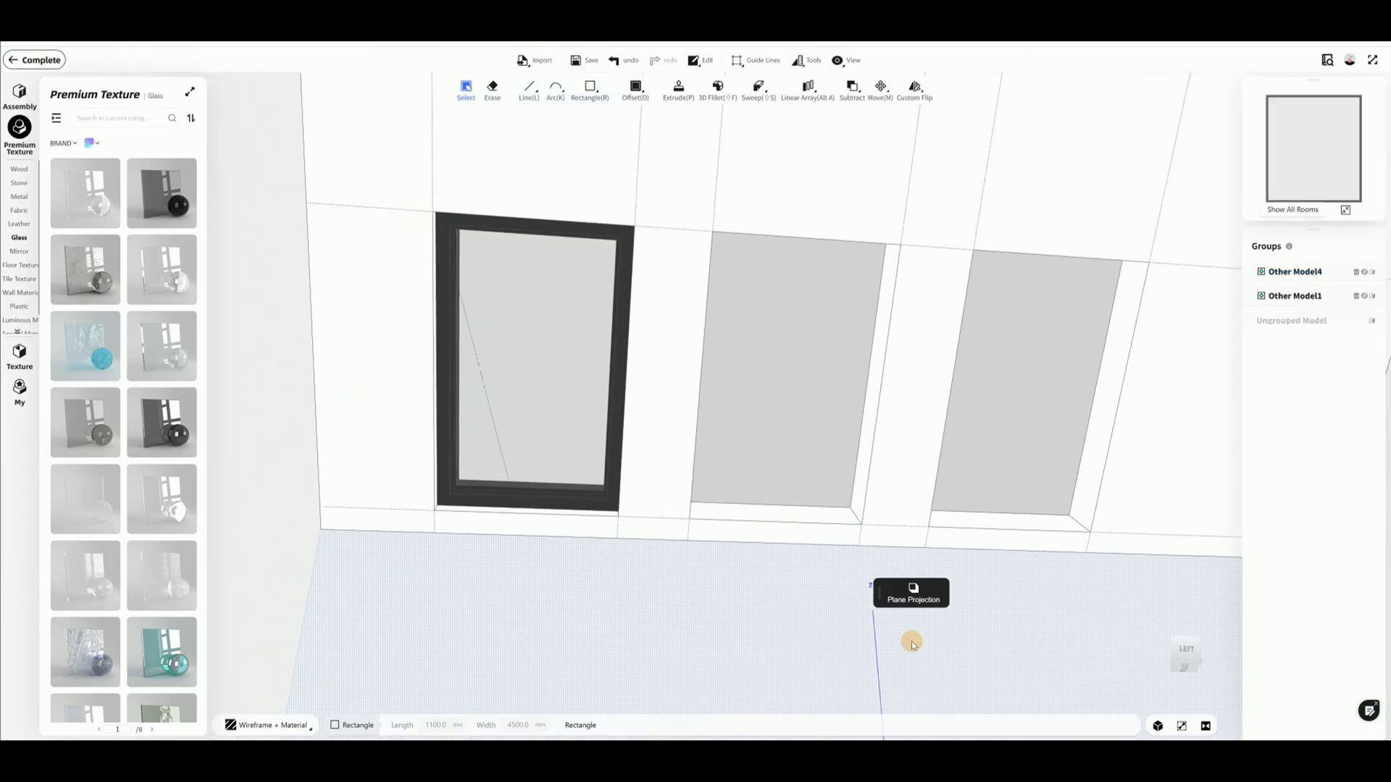
pyautogui.click(565, 396)
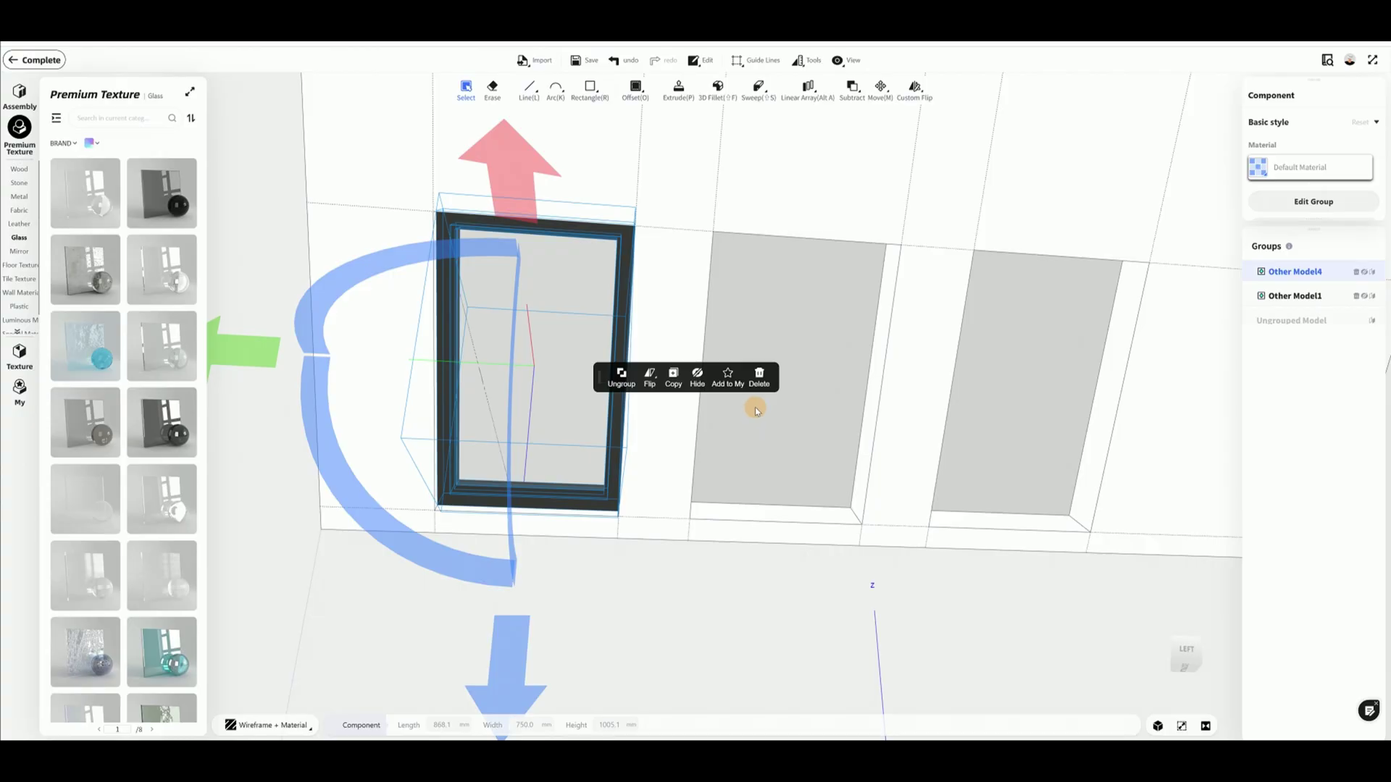
pyautogui.click(673, 378)
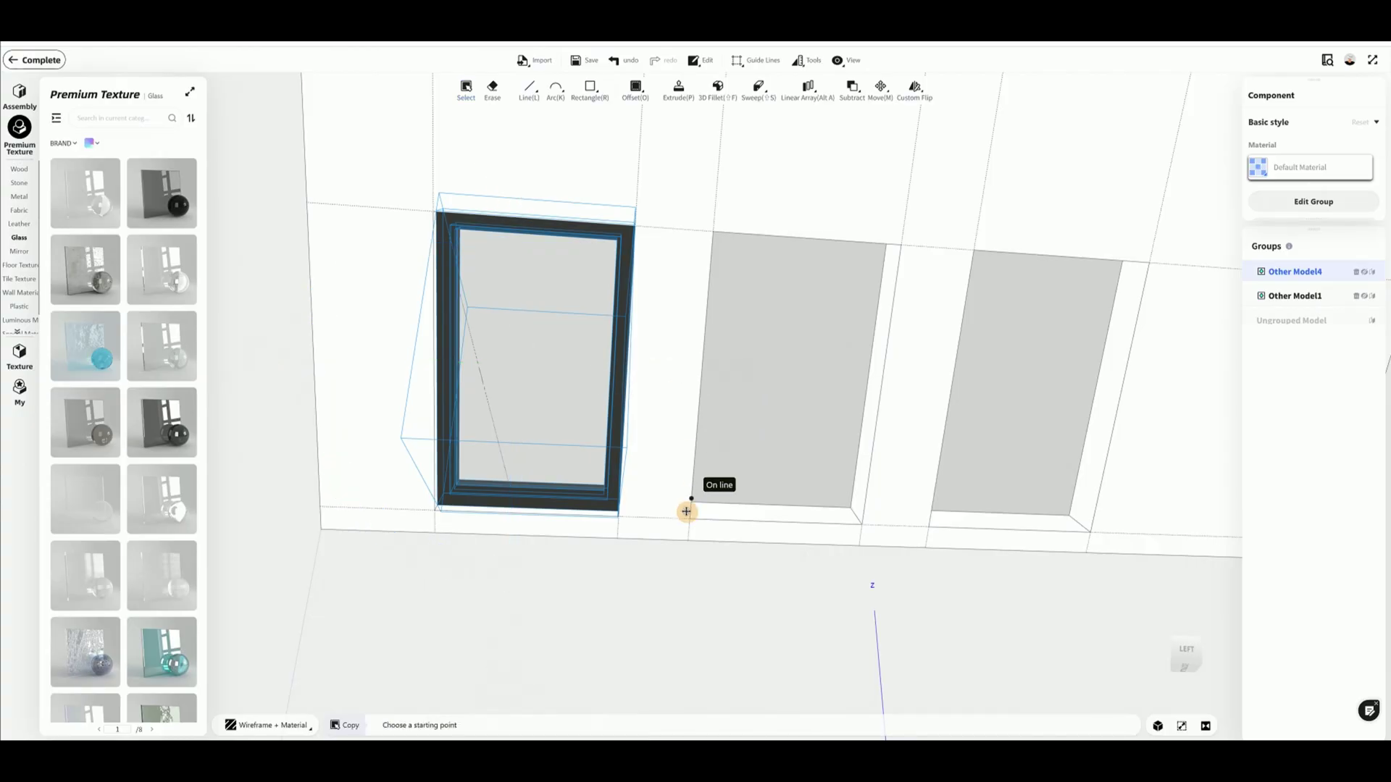
pyautogui.click(617, 520)
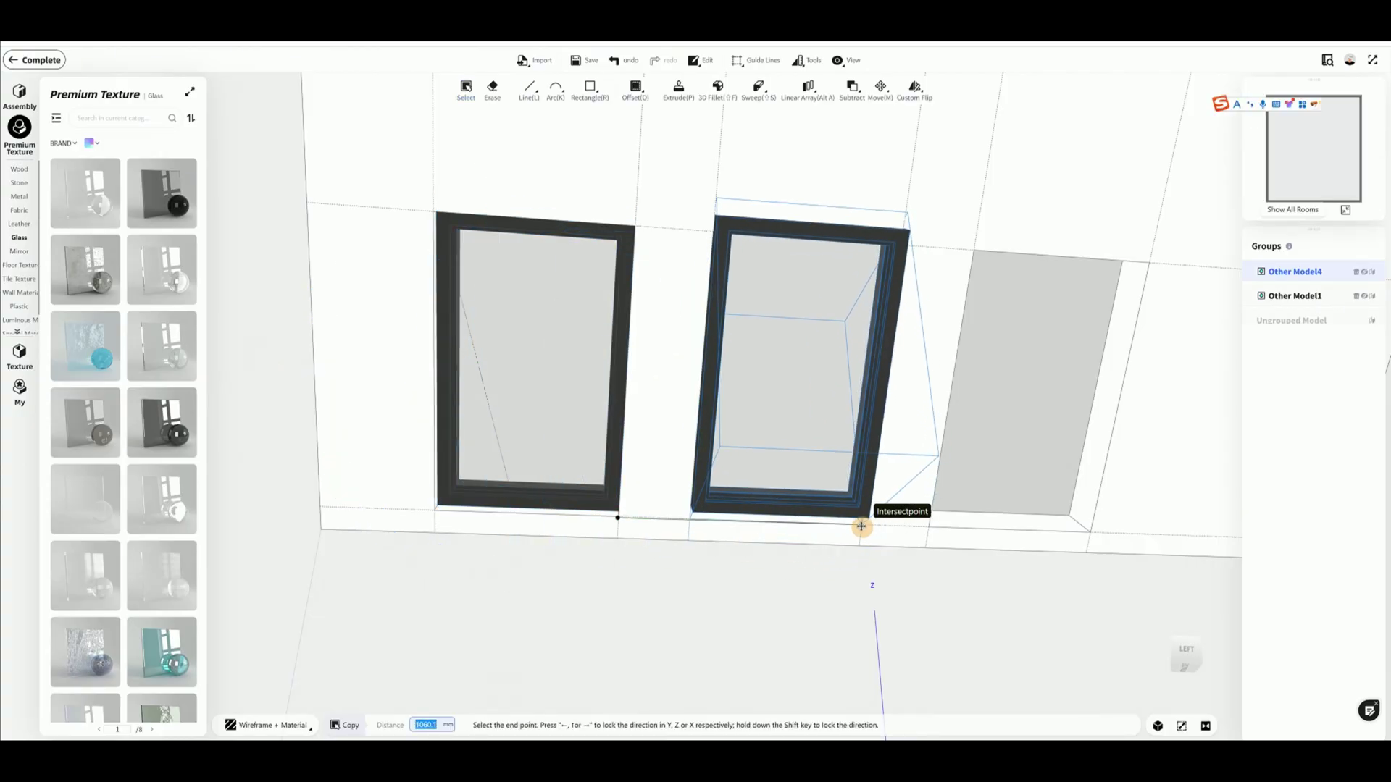
pyautogui.scroll(3, 862, 527)
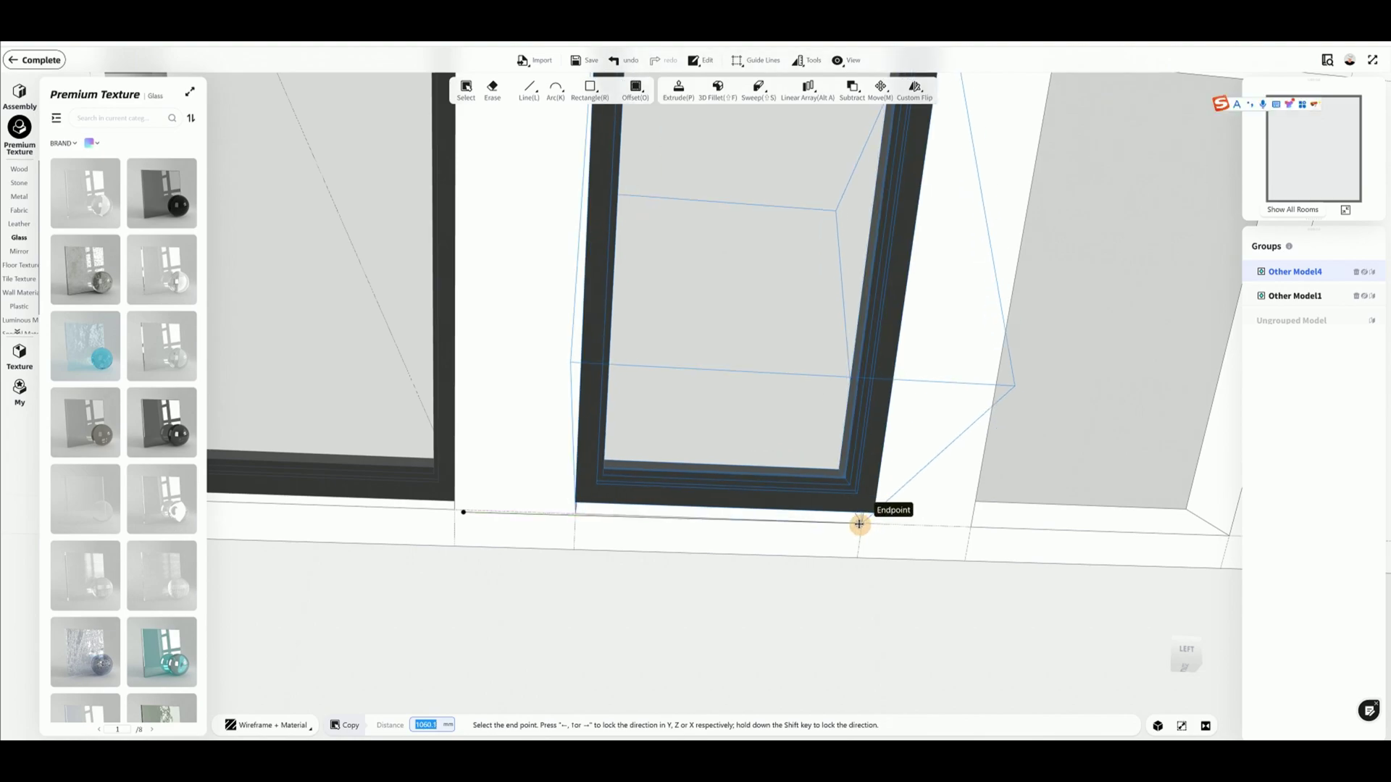
pyautogui.press('Escape')
pyautogui.moveTo(841, 546); pyautogui.dragTo(829, 546)
pyautogui.scroll(-3, 811, 554)
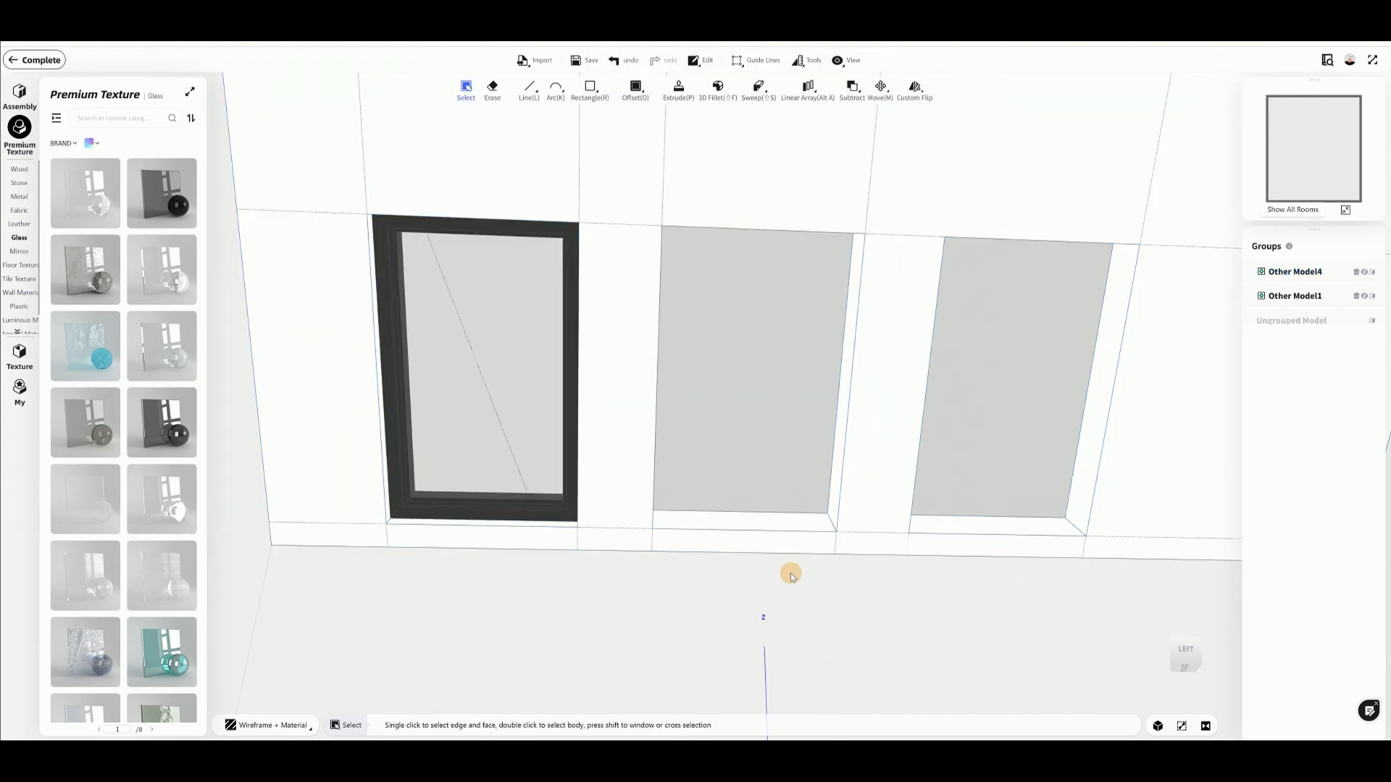
# Copy the window component into the other two skylight openings, aligning its lower outer corner with the matching corner of each opening
pyautogui.click(531, 505)
pyautogui.scroll(3, 715, 634)
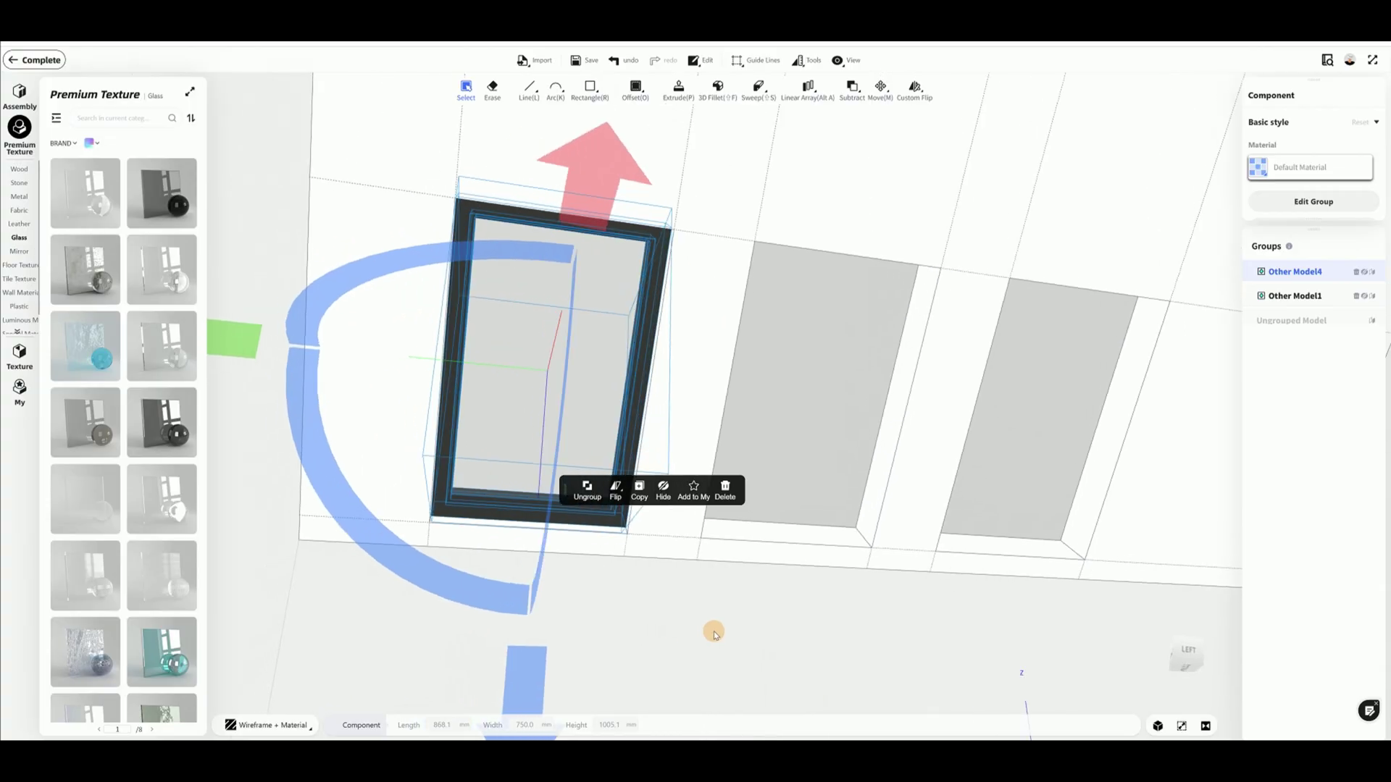
pyautogui.moveTo(773, 663); pyautogui.dragTo(799, 686)
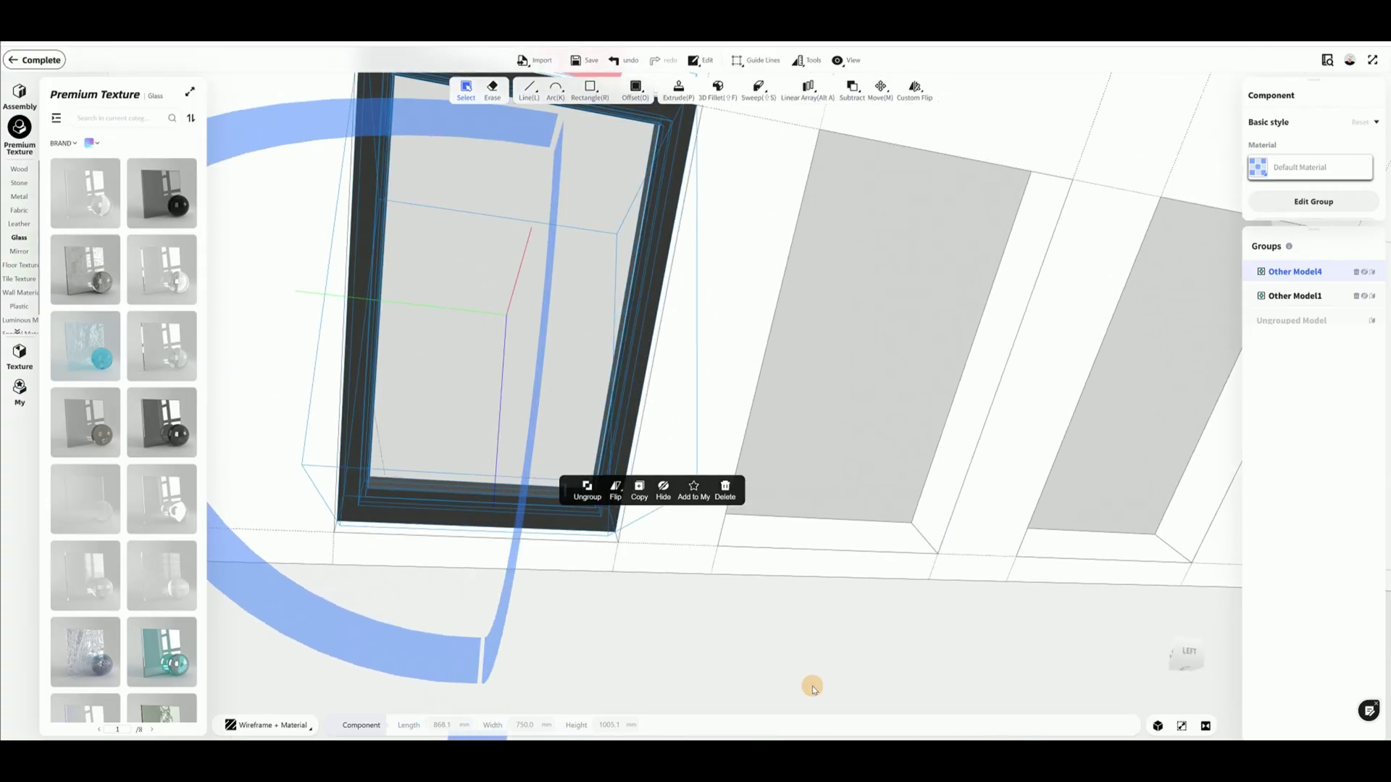
pyautogui.click(639, 490)
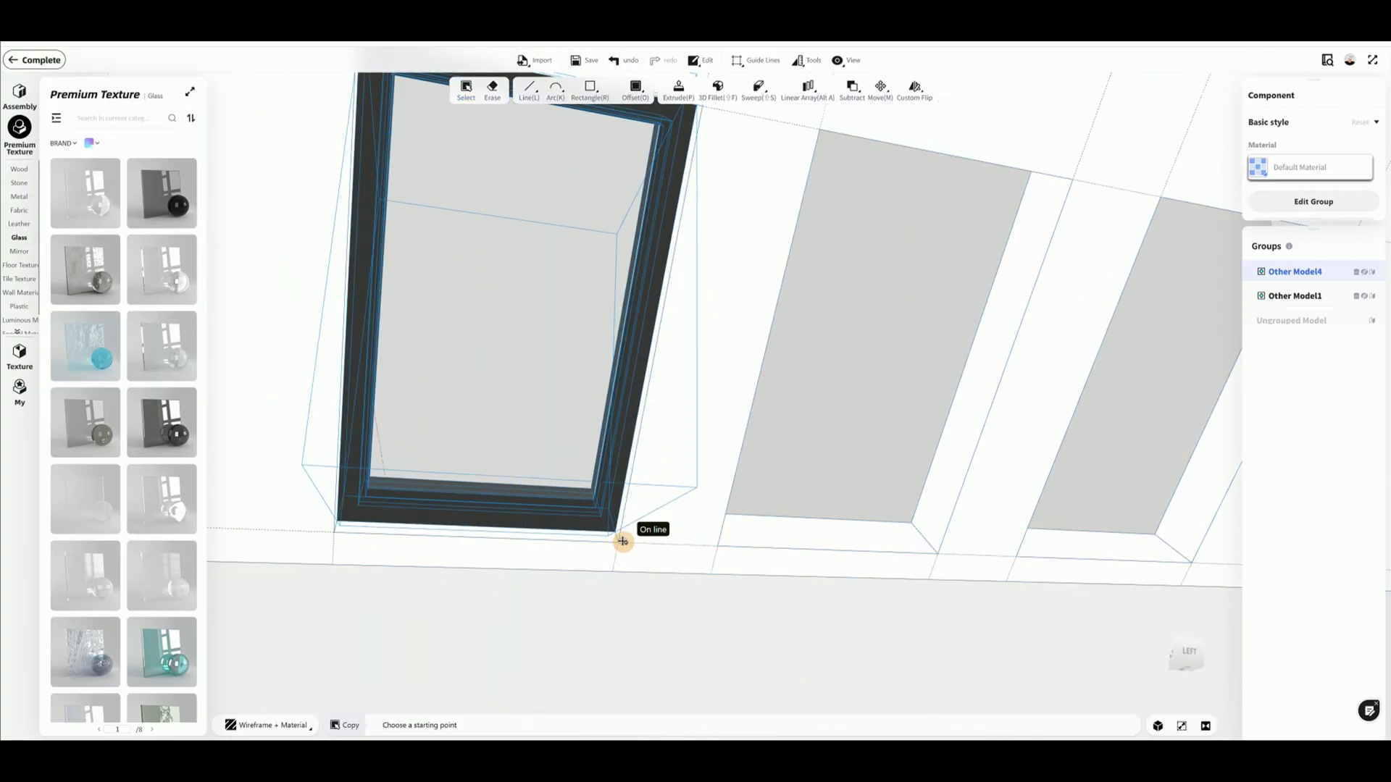
pyautogui.click(620, 541)
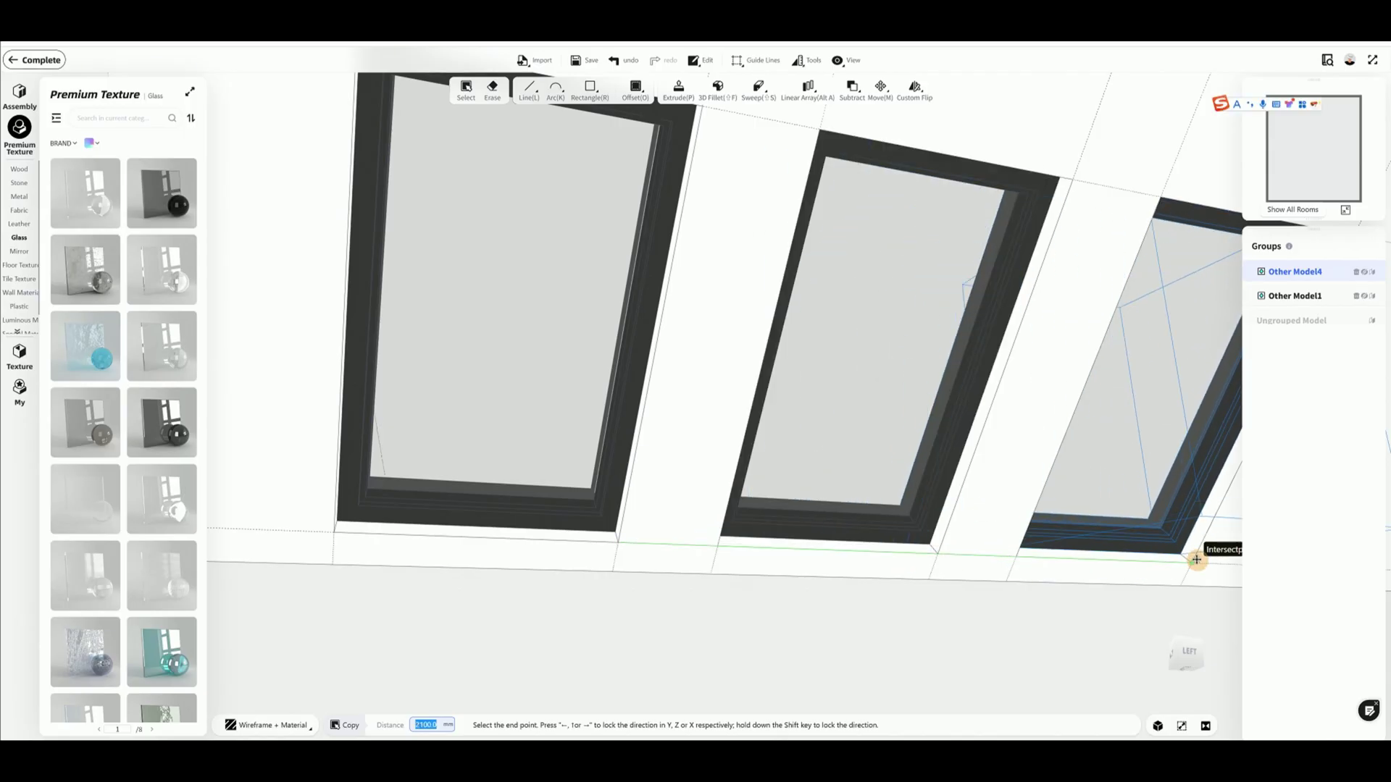
pyautogui.press('Escape')
pyautogui.scroll(-5, 818, 572)
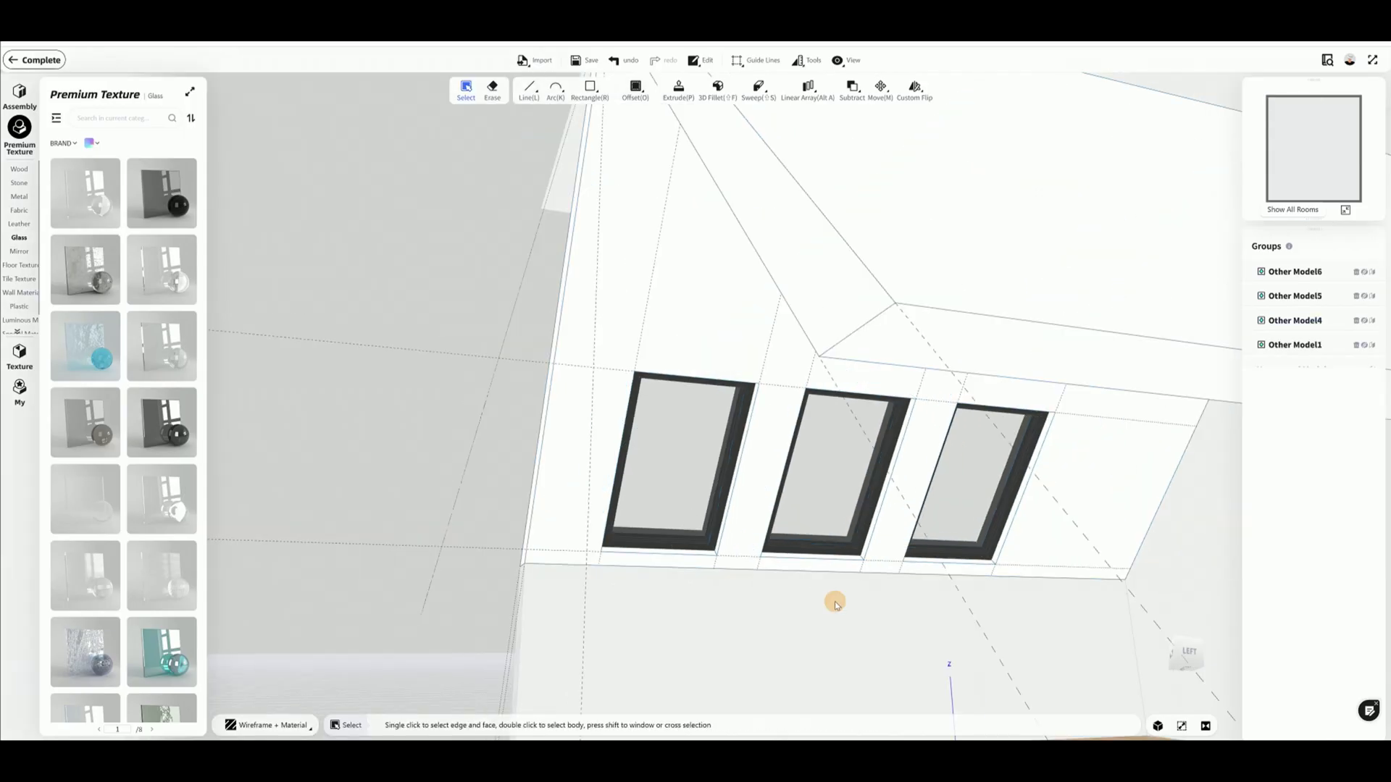
pyautogui.moveTo(835, 602); pyautogui.dragTo(602, 608, button='middle')
pyautogui.scroll(-5, 604, 610)
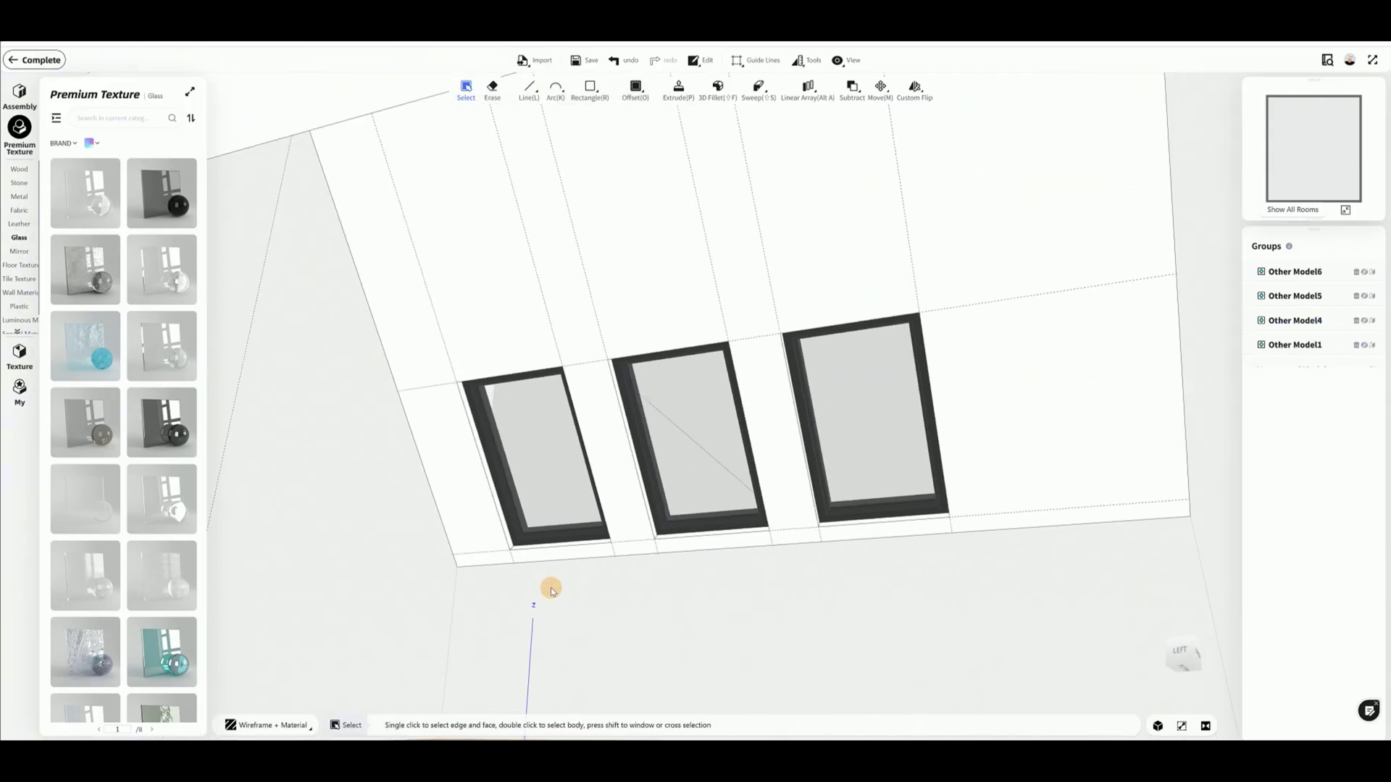
# Complete the interior model and enter the roam view to inspect the three skylights from inside the room
pyautogui.click(41, 61)
pyautogui.click(780, 502)
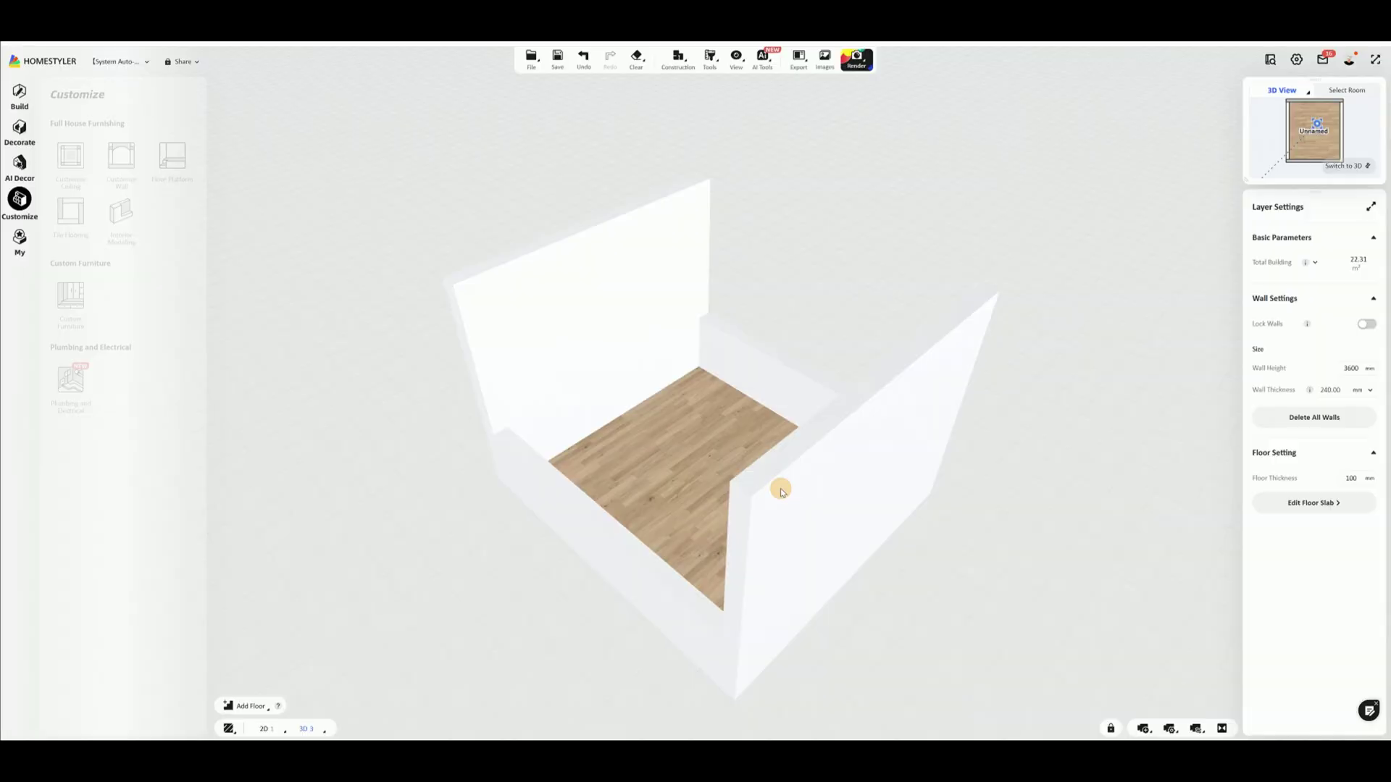
pyautogui.moveTo(694, 539)
pyautogui.mouseDown()
pyautogui.moveTo(736, 432)
pyautogui.moveTo(748, 534)
pyautogui.moveTo(755, 493)
pyautogui.moveTo(714, 549)
pyautogui.mouseUp()
pyautogui.press('4')
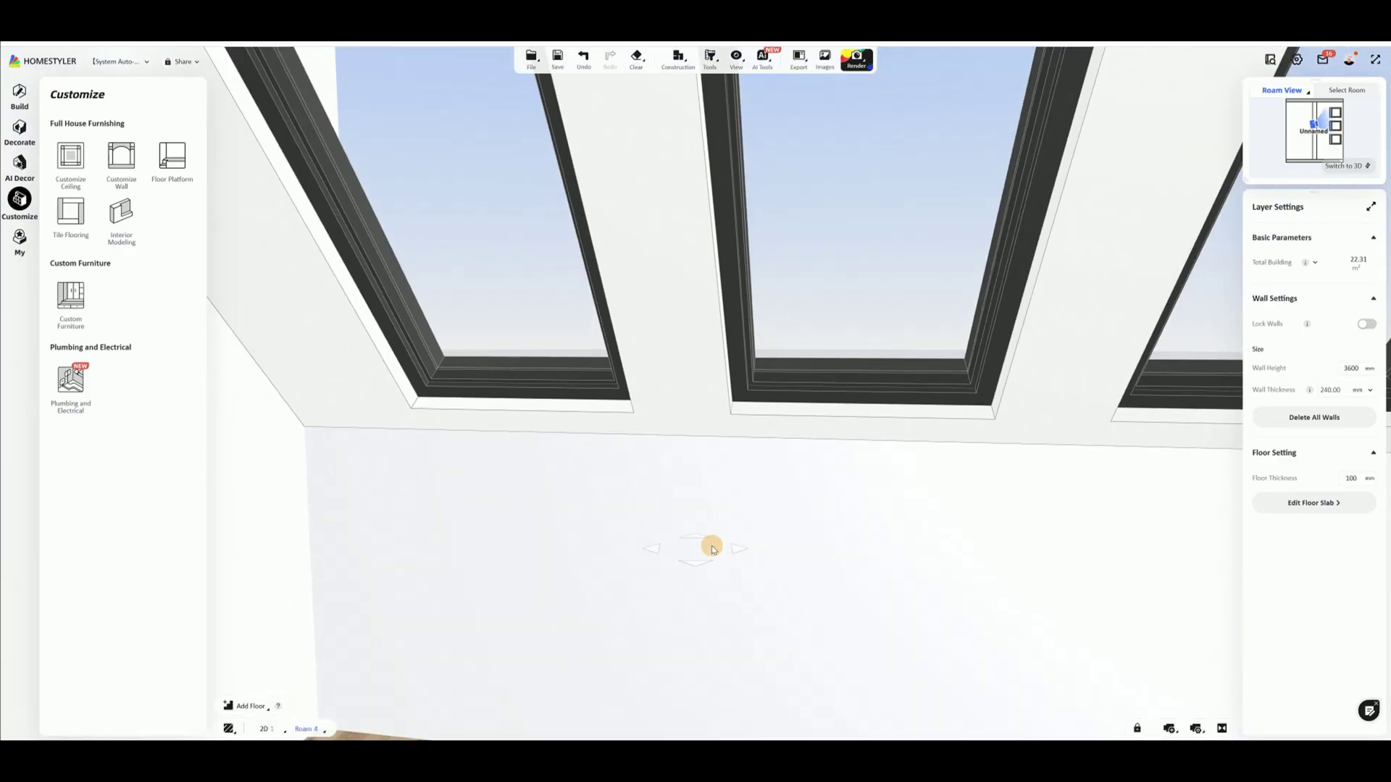
pyautogui.click(688, 548)
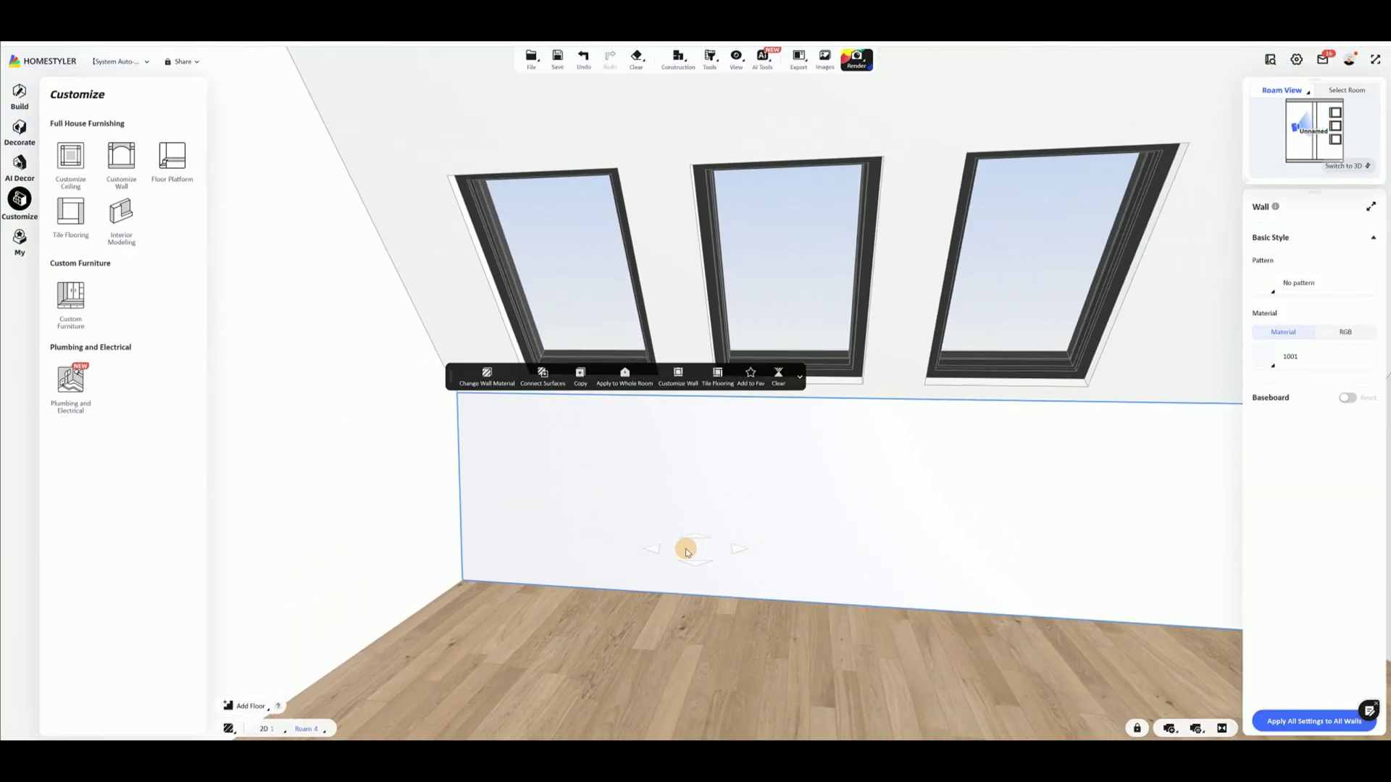
pyautogui.scroll(-3, 699, 557)
pyautogui.scroll(2, 710, 560)
pyautogui.moveTo(708, 559); pyautogui.dragTo(788, 568)
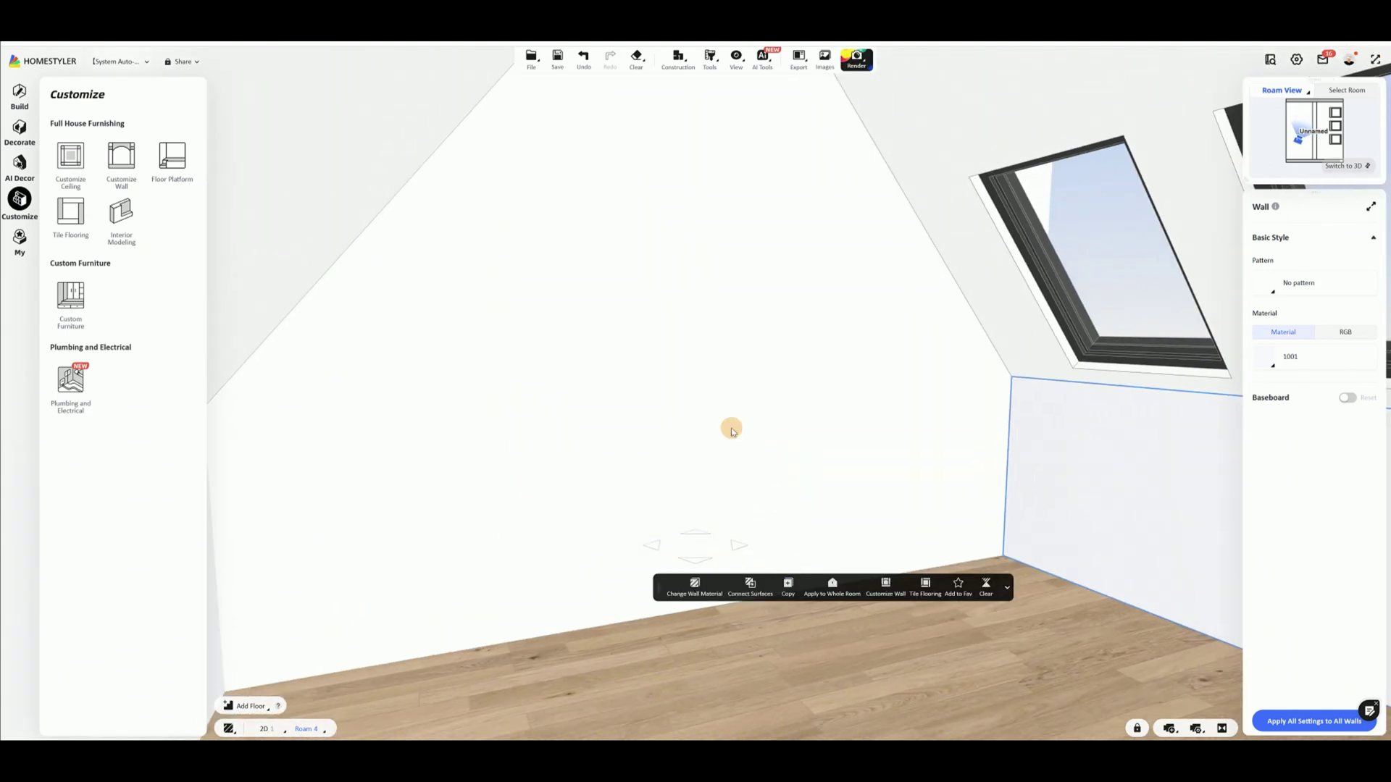
# Place the white swing door in the plan's upper wall, about 736 mm from the room's left wall
pyautogui.press('1')
pyautogui.click(1043, 308)
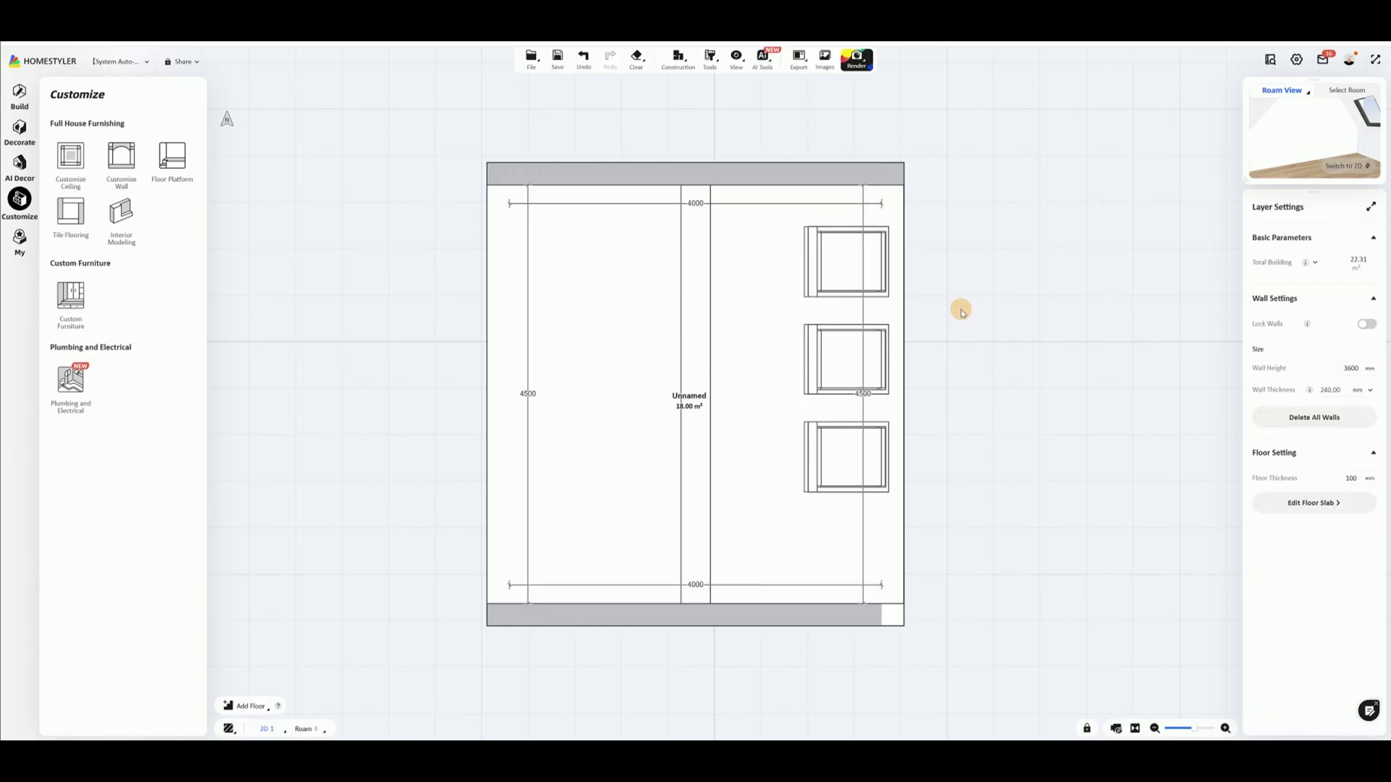
pyautogui.click(24, 139)
pyautogui.click(20, 177)
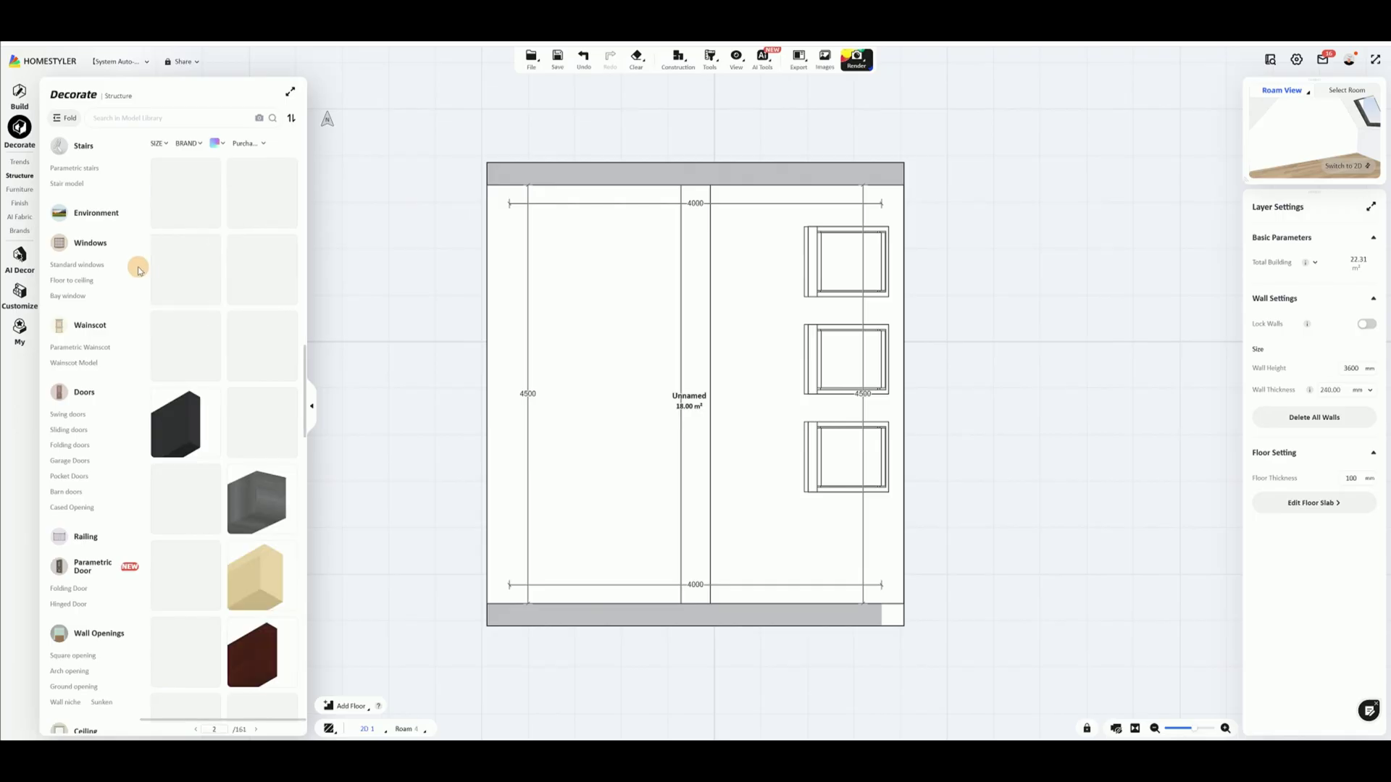
pyautogui.click(63, 418)
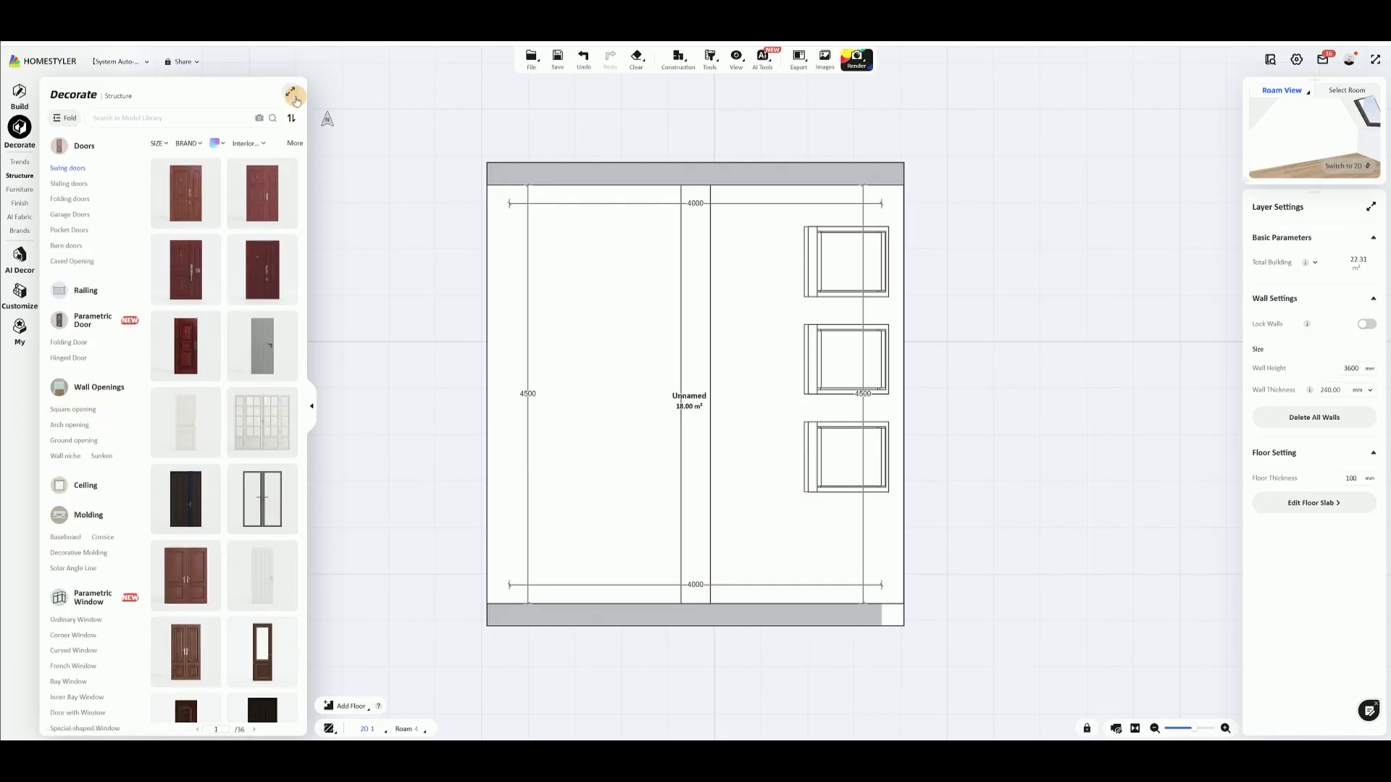
pyautogui.moveTo(192, 413); pyautogui.dragTo(585, 190)
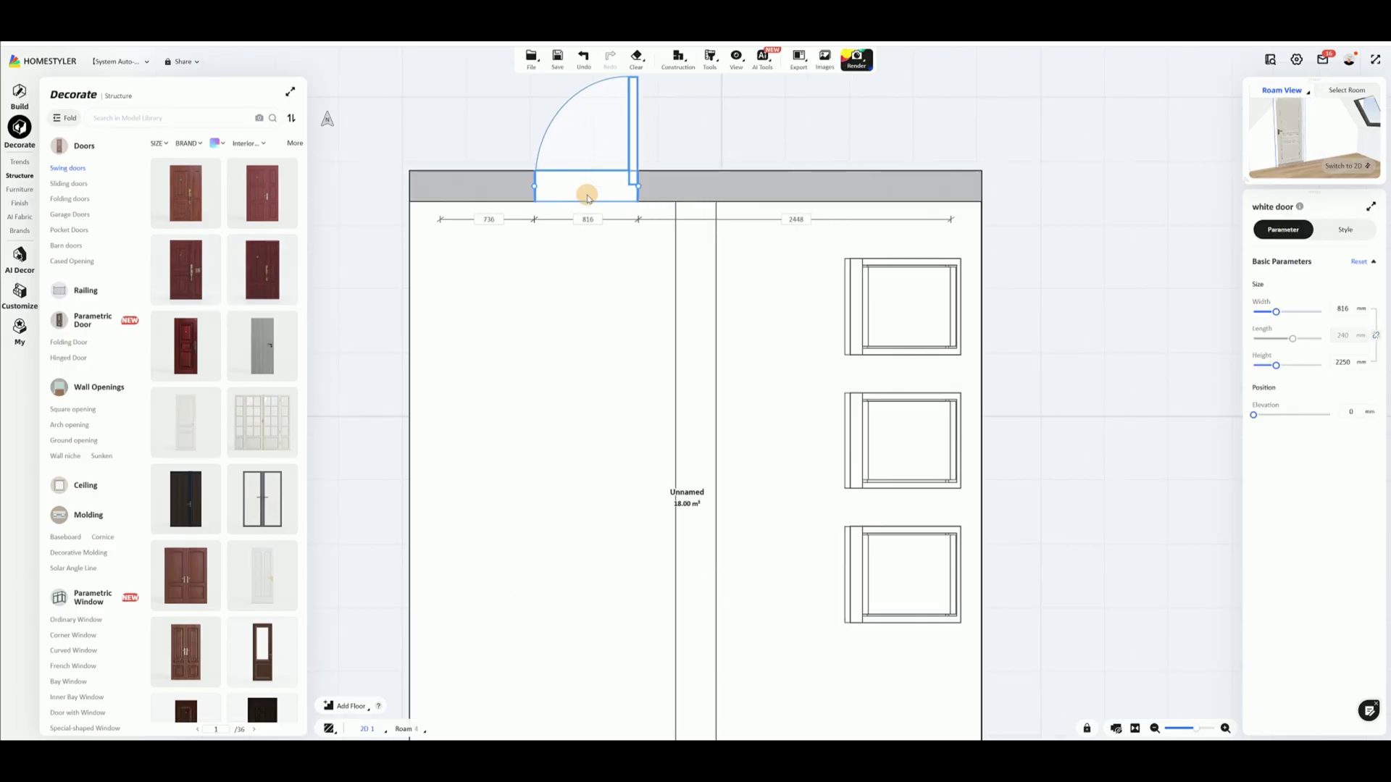
# Return to the roam view facing the new door and set the door's height to 2100 mm
pyautogui.press('3')
pyautogui.press('4')
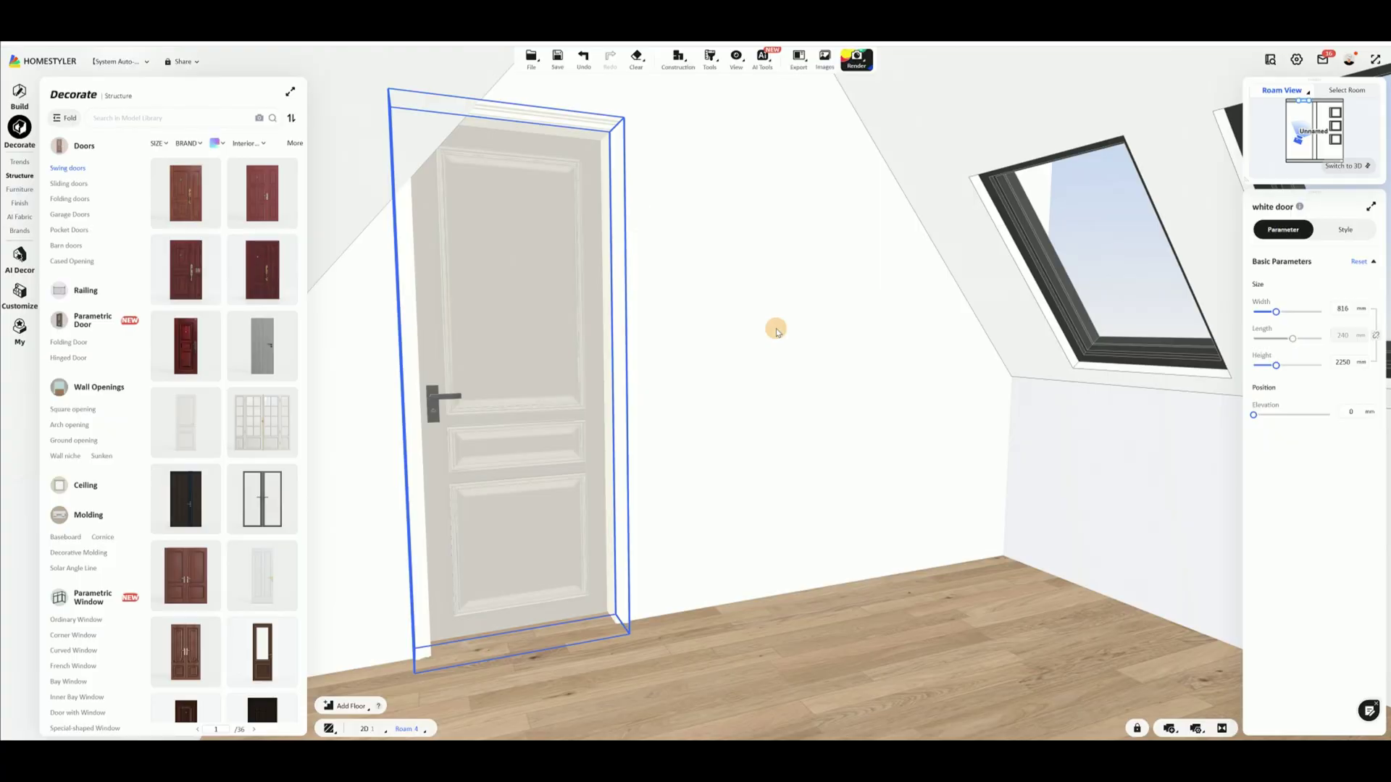
pyautogui.moveTo(737, 337); pyautogui.dragTo(808, 313)
pyautogui.moveTo(804, 317)
pyautogui.mouseDown()
pyautogui.moveTo(786, 336)
pyautogui.moveTo(799, 306)
pyautogui.mouseUp()
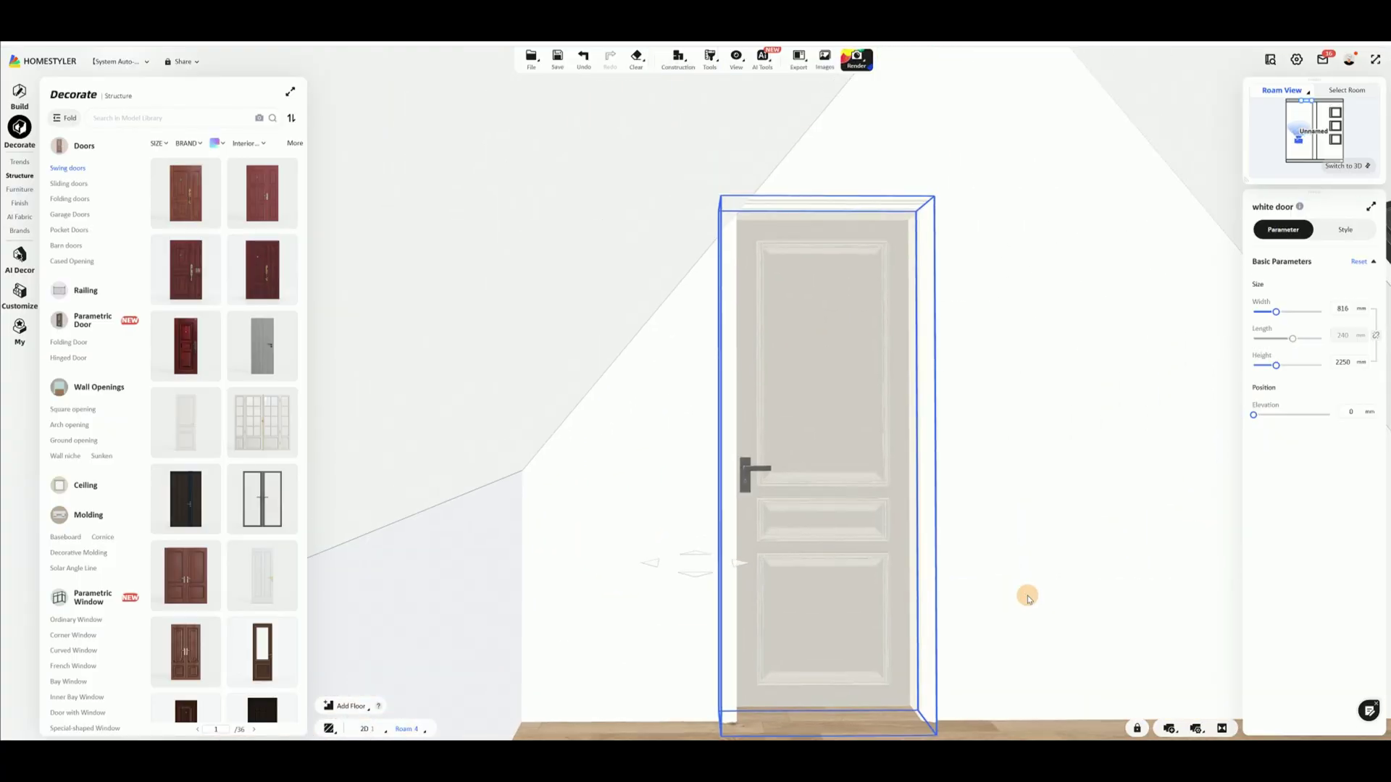
pyautogui.click(1341, 360)
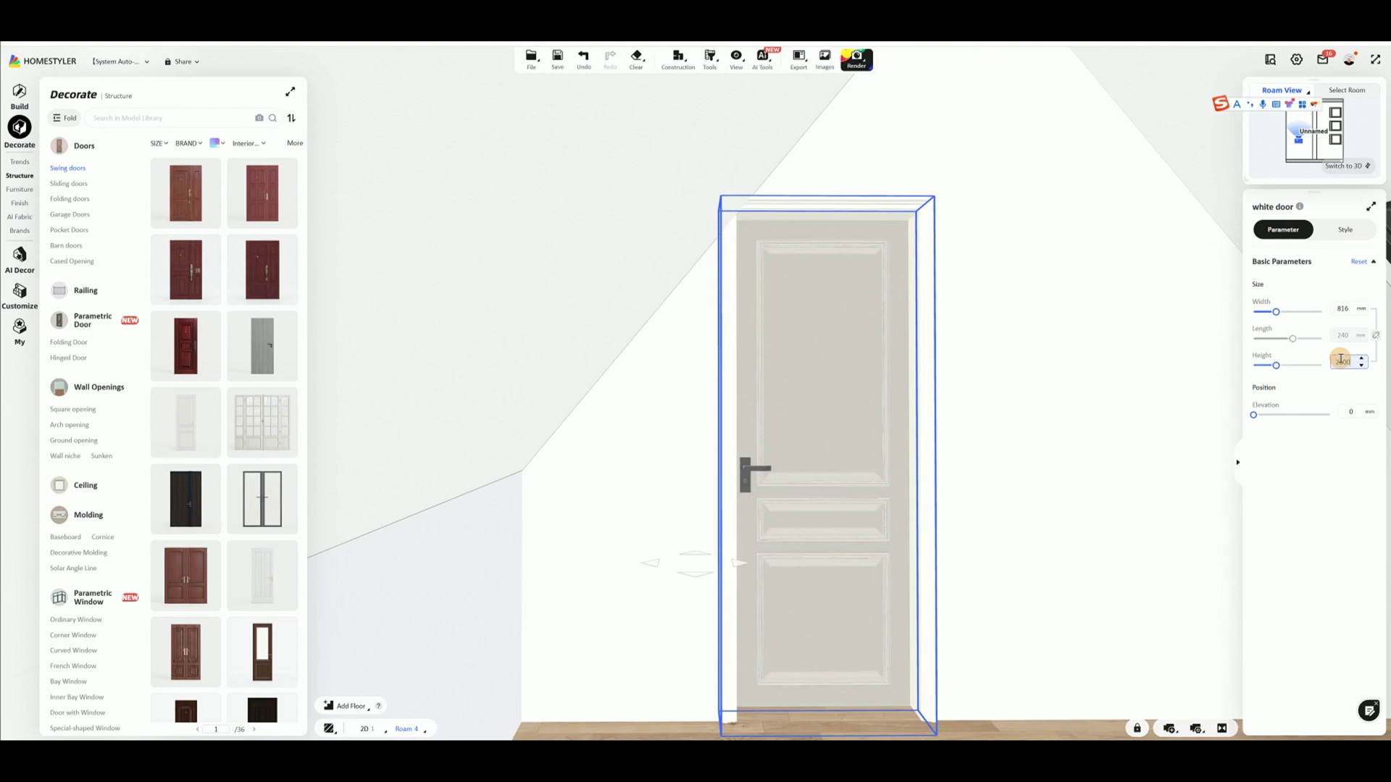
pyautogui.press('Return')
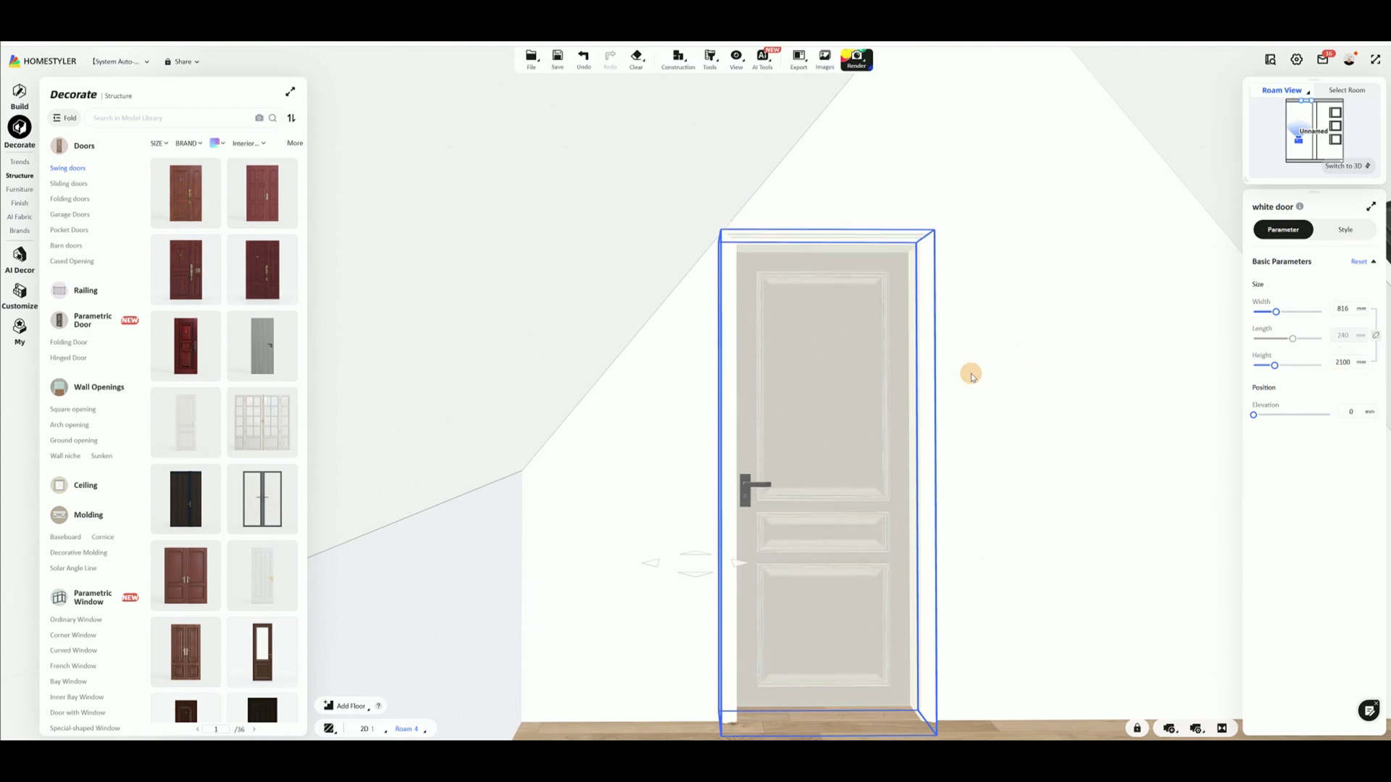
# Replace the white door's pocket style with Pocket Material
pyautogui.click(1342, 230)
pyautogui.click(1277, 370)
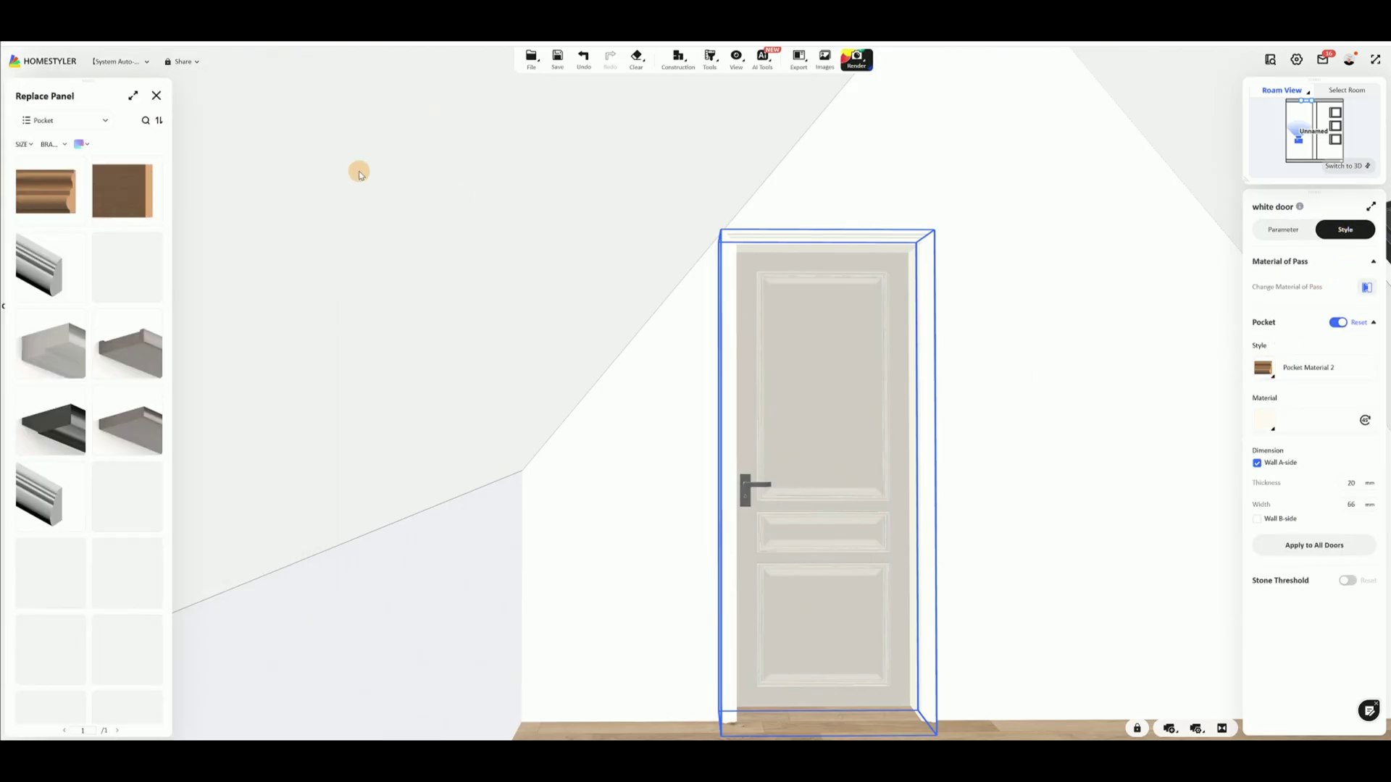
pyautogui.scroll(-1, 108, 316)
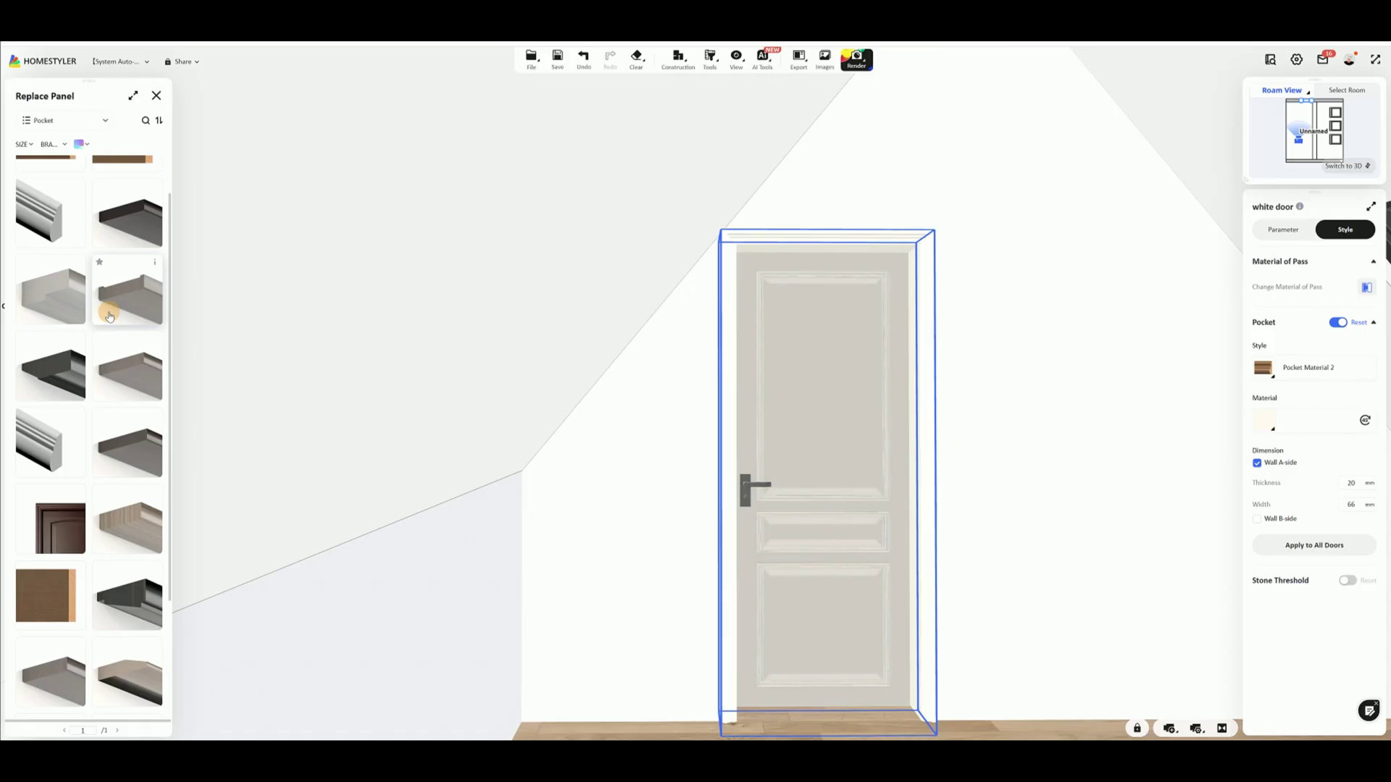
pyautogui.scroll(1, 108, 316)
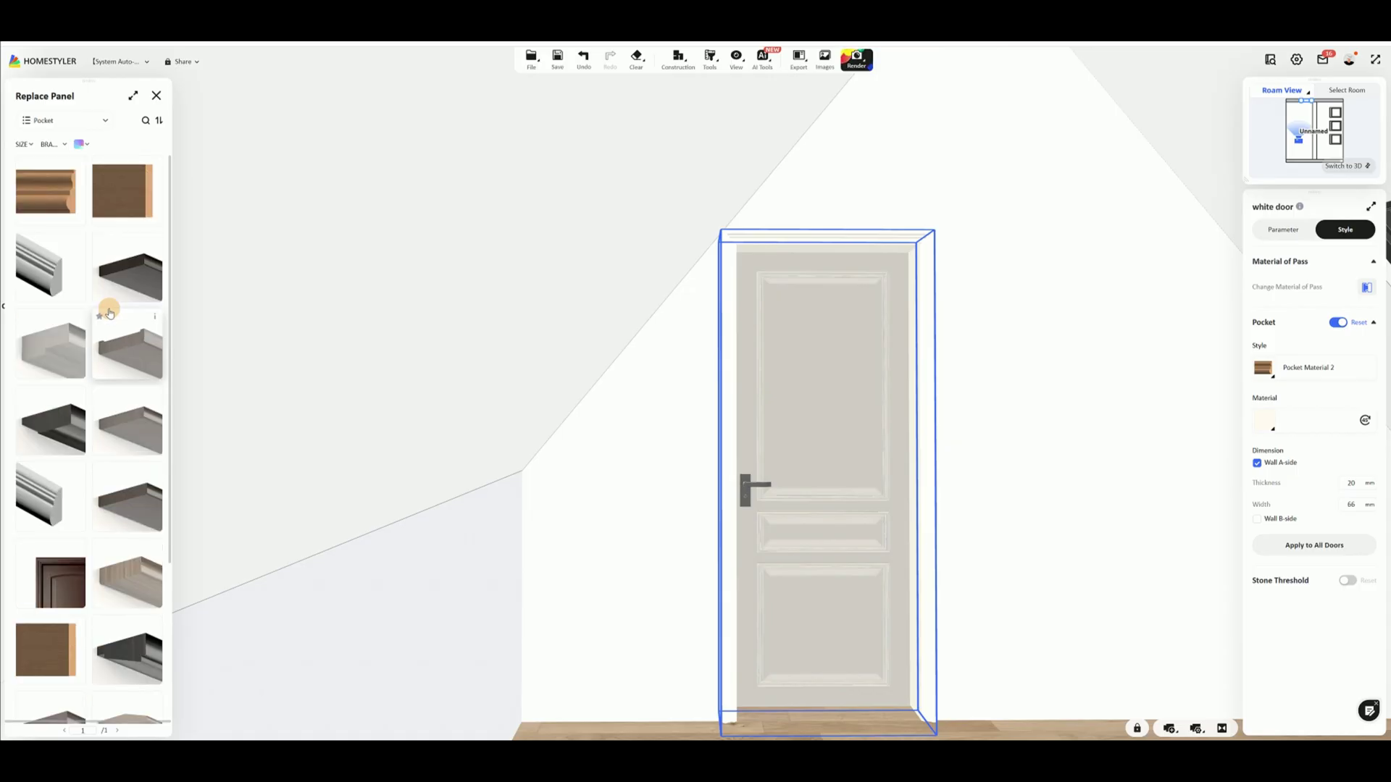
pyautogui.click(134, 229)
# Set the door pocket's wall A-side width to 50 mm and open its thickness for editing
pyautogui.click(1351, 505)
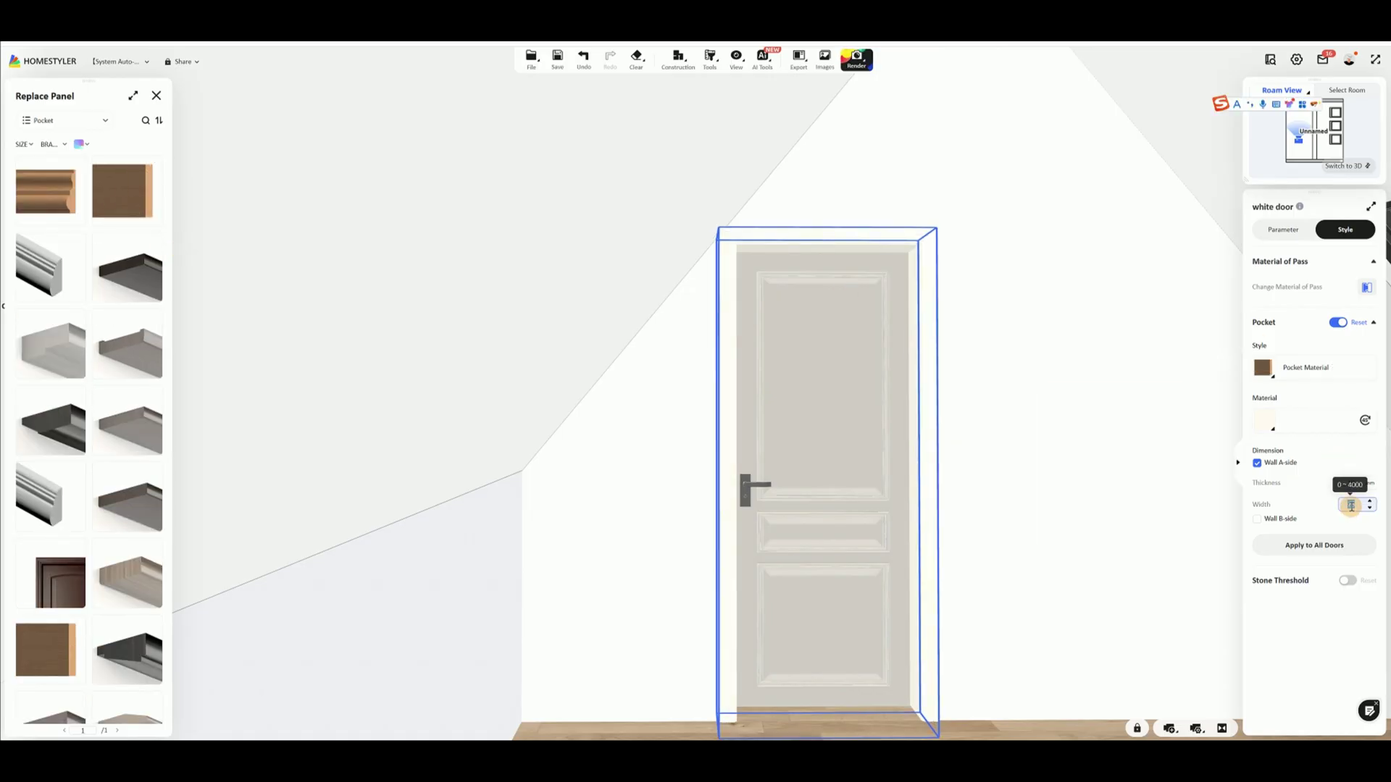
pyautogui.press('Return')
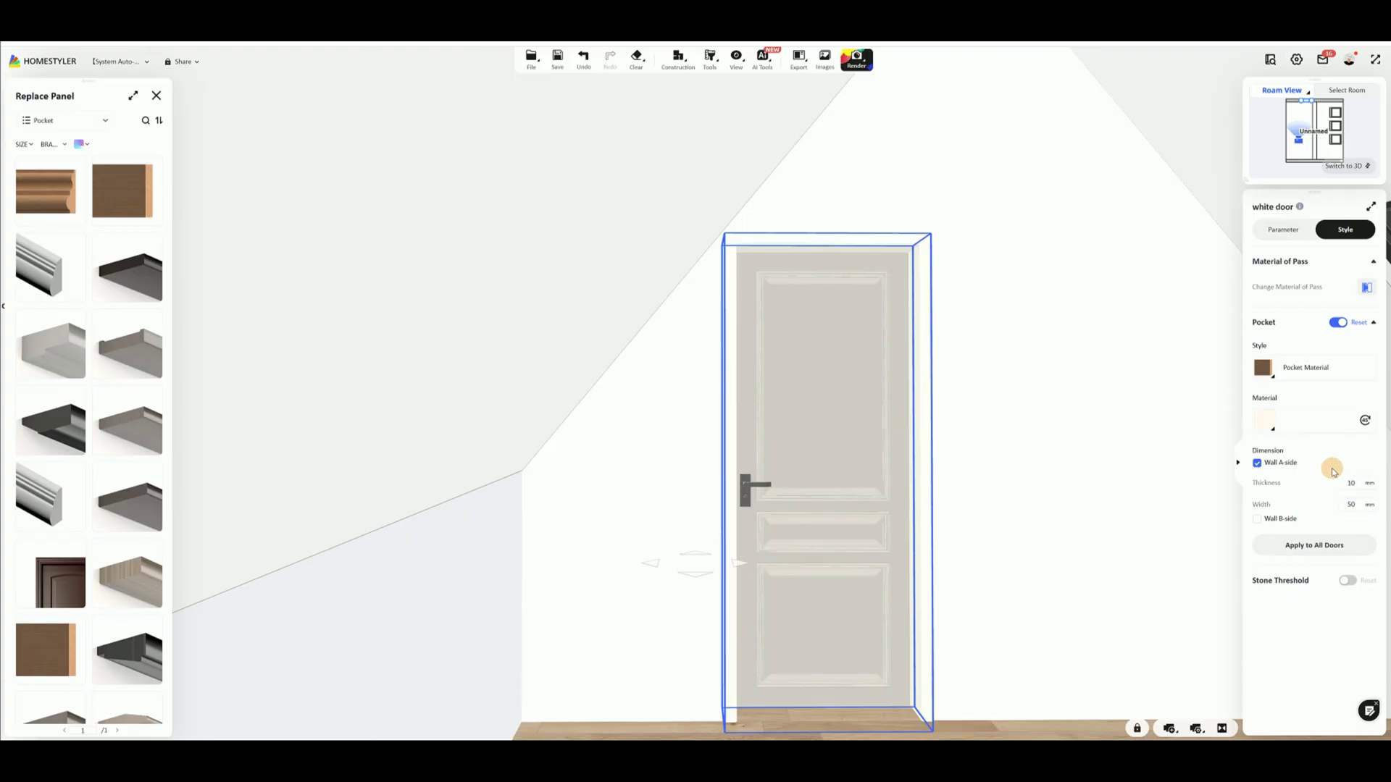
pyautogui.click(1350, 481)
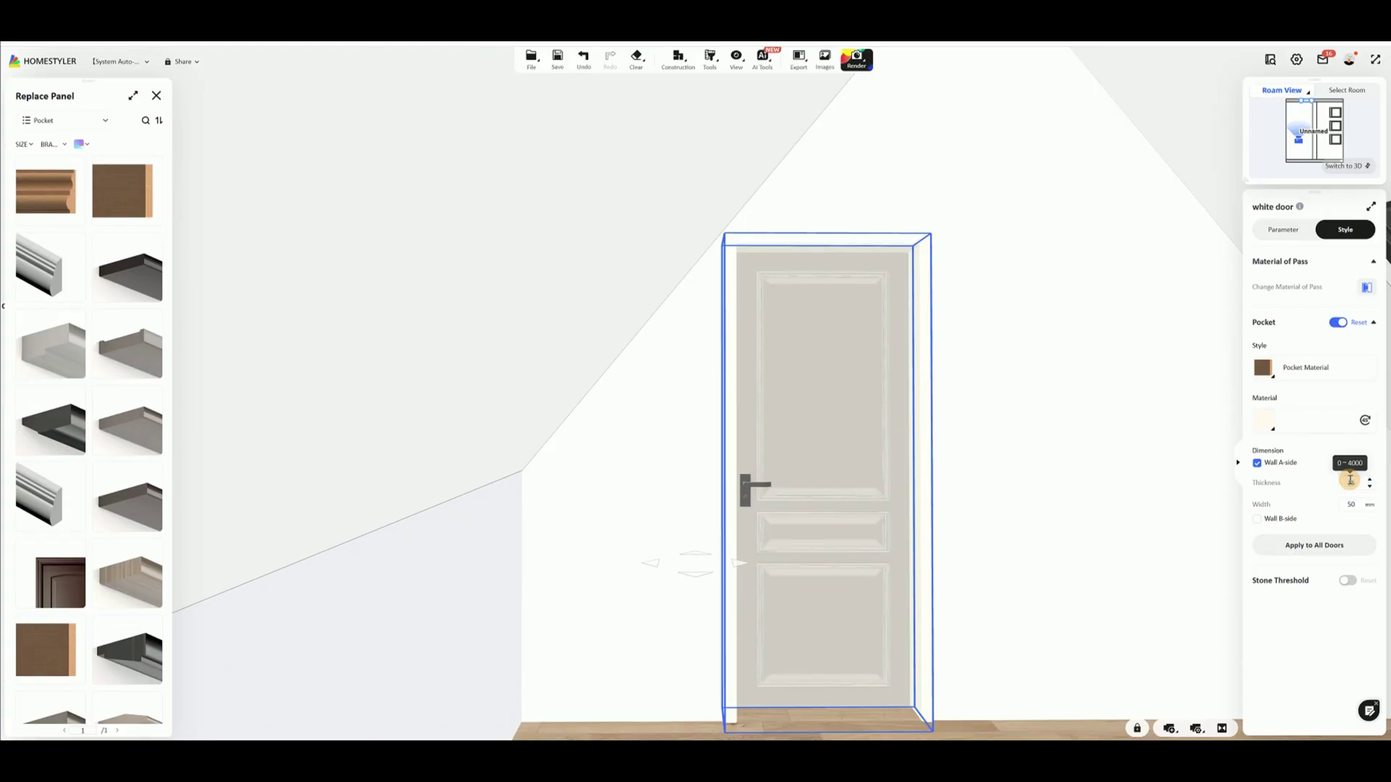
pyautogui.click(1051, 697)
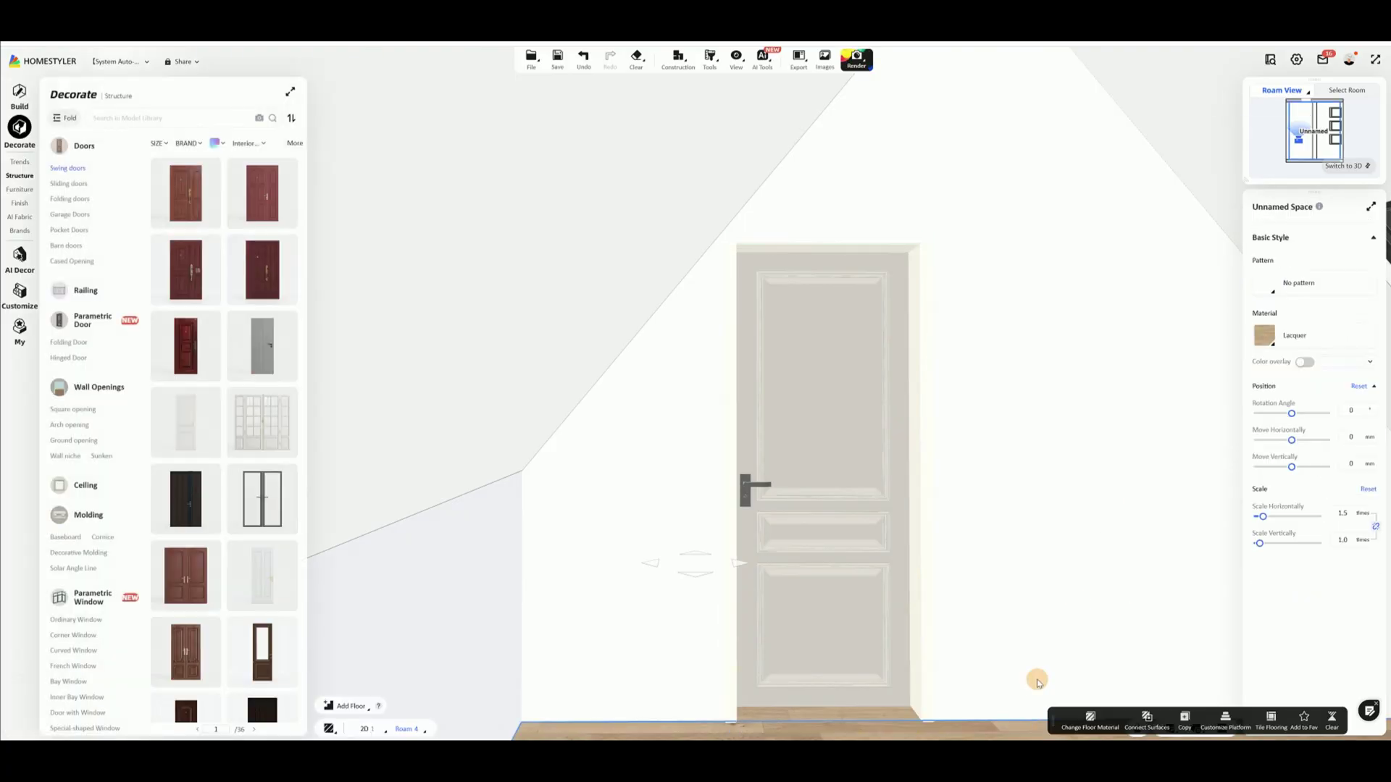
# Enable the baseboard on the door wall, replace its style with the plain white profile and apply it to the current room
pyautogui.click(1113, 643)
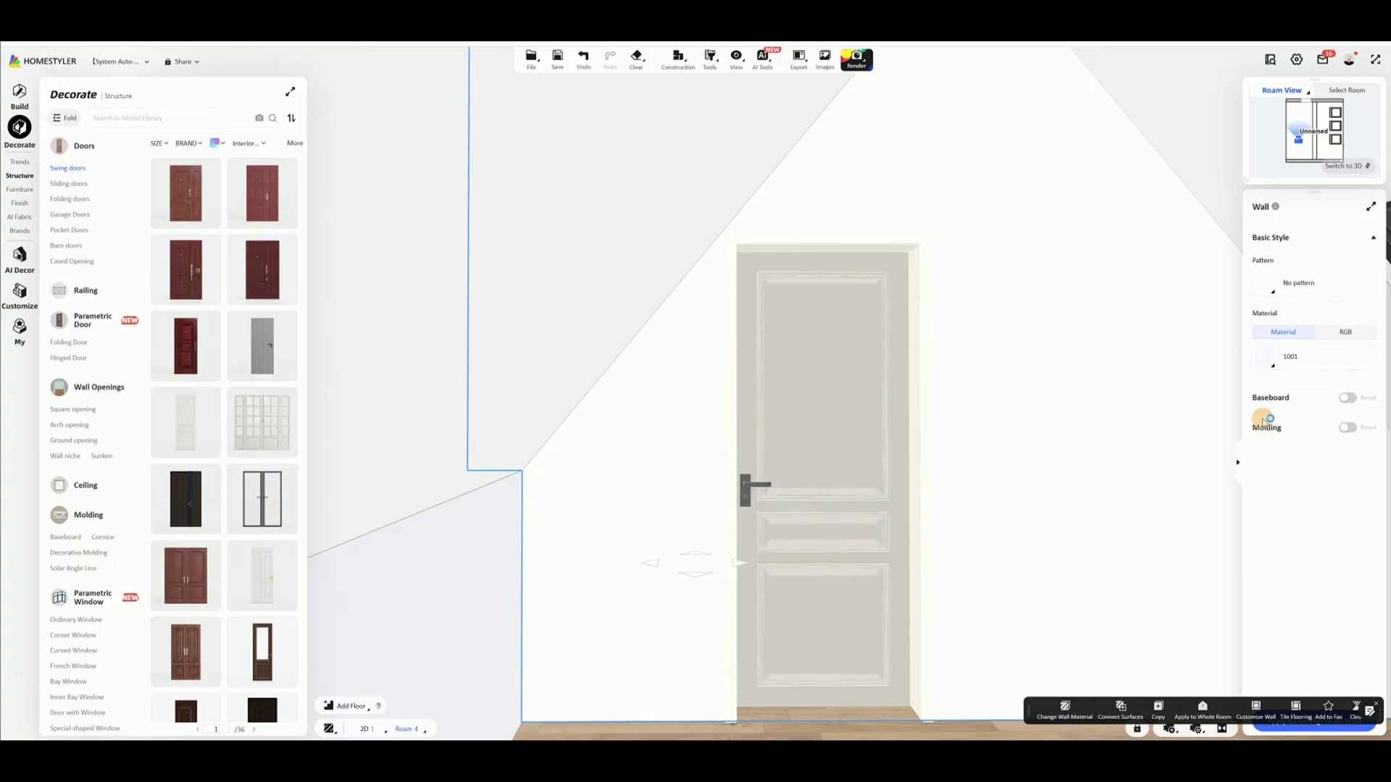
pyautogui.click(1351, 398)
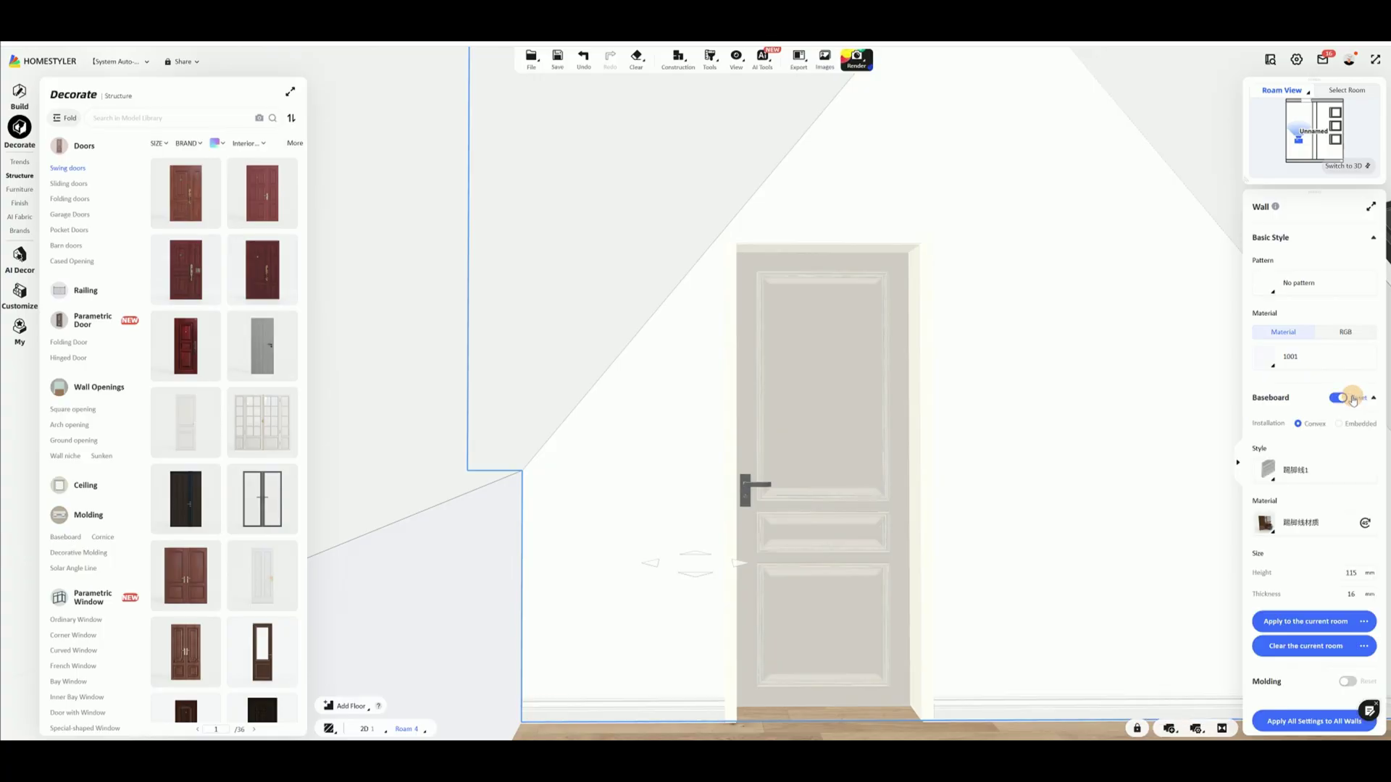
pyautogui.click(1262, 474)
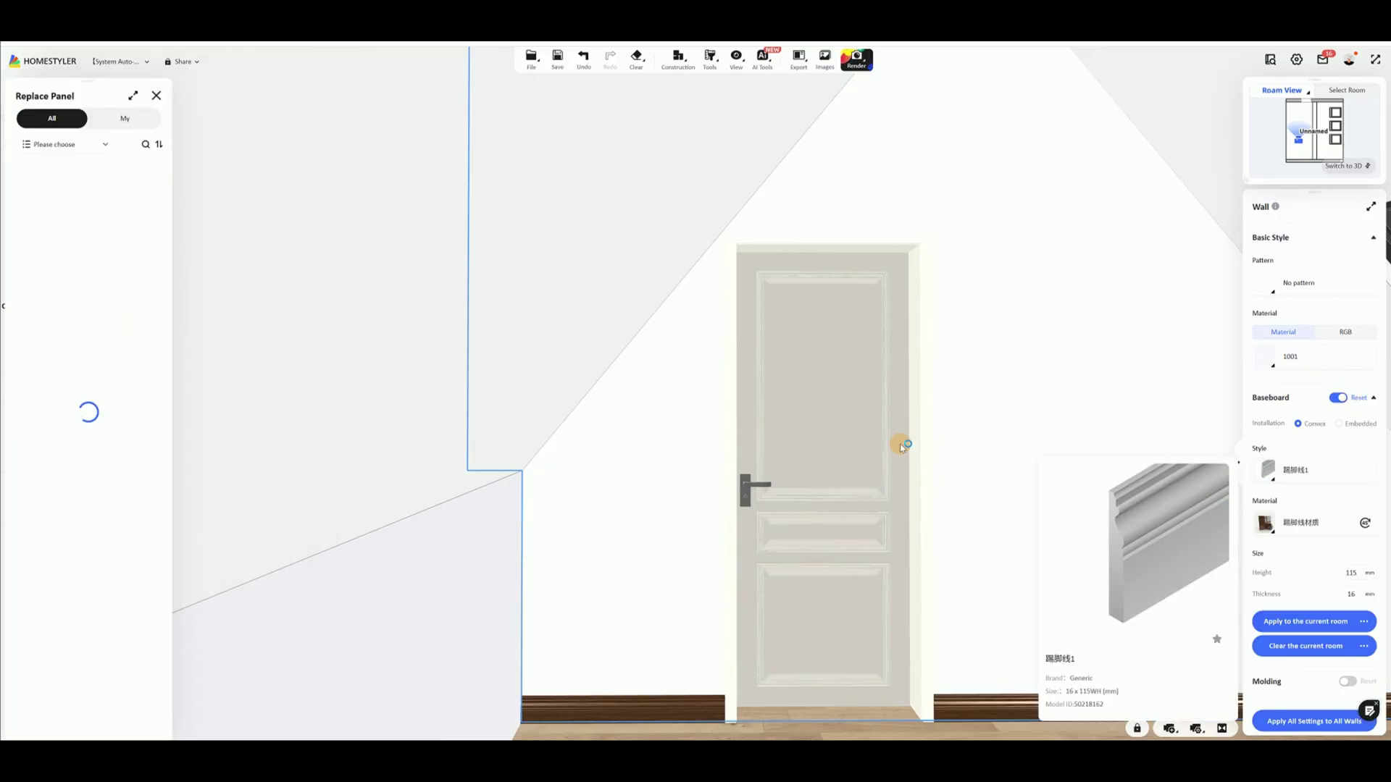
pyautogui.click(58, 213)
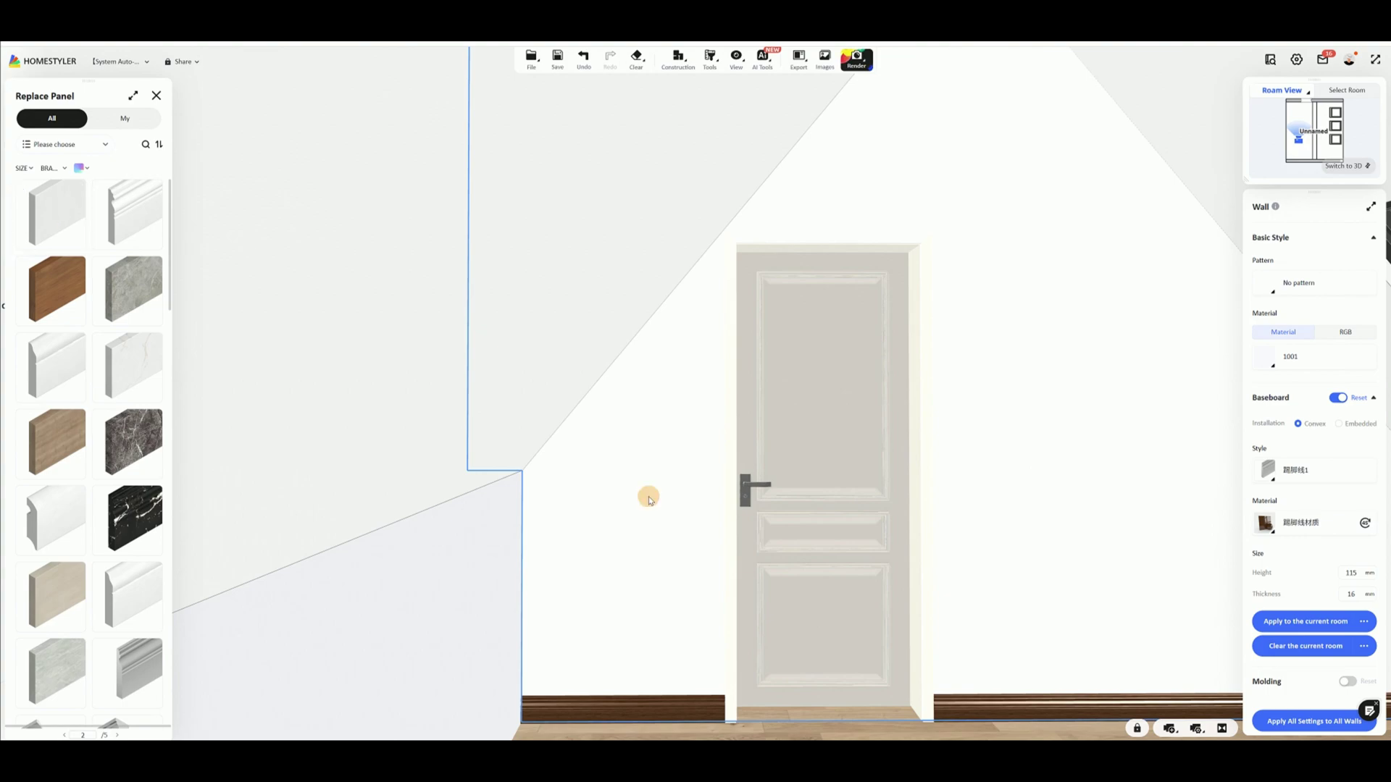
pyautogui.click(1294, 623)
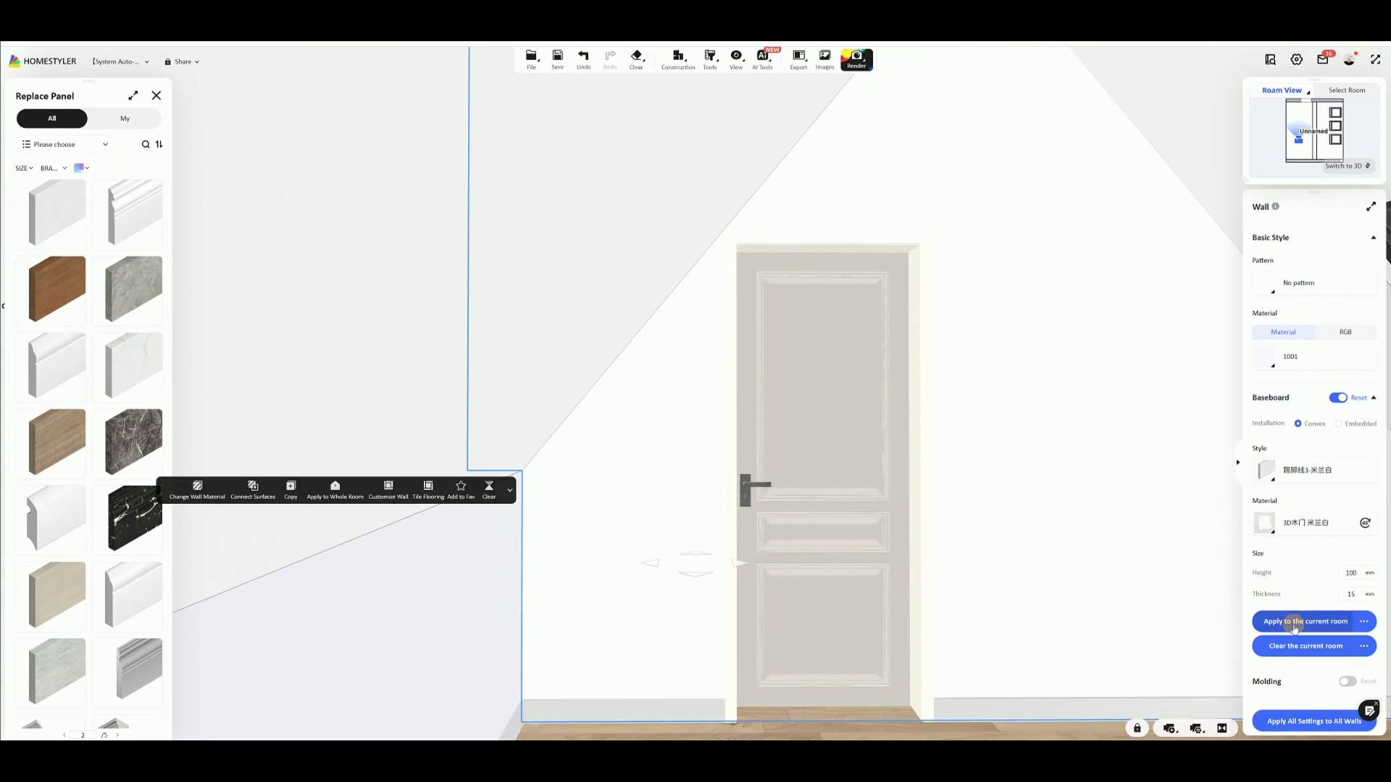
pyautogui.moveTo(1022, 595); pyautogui.dragTo(934, 590)
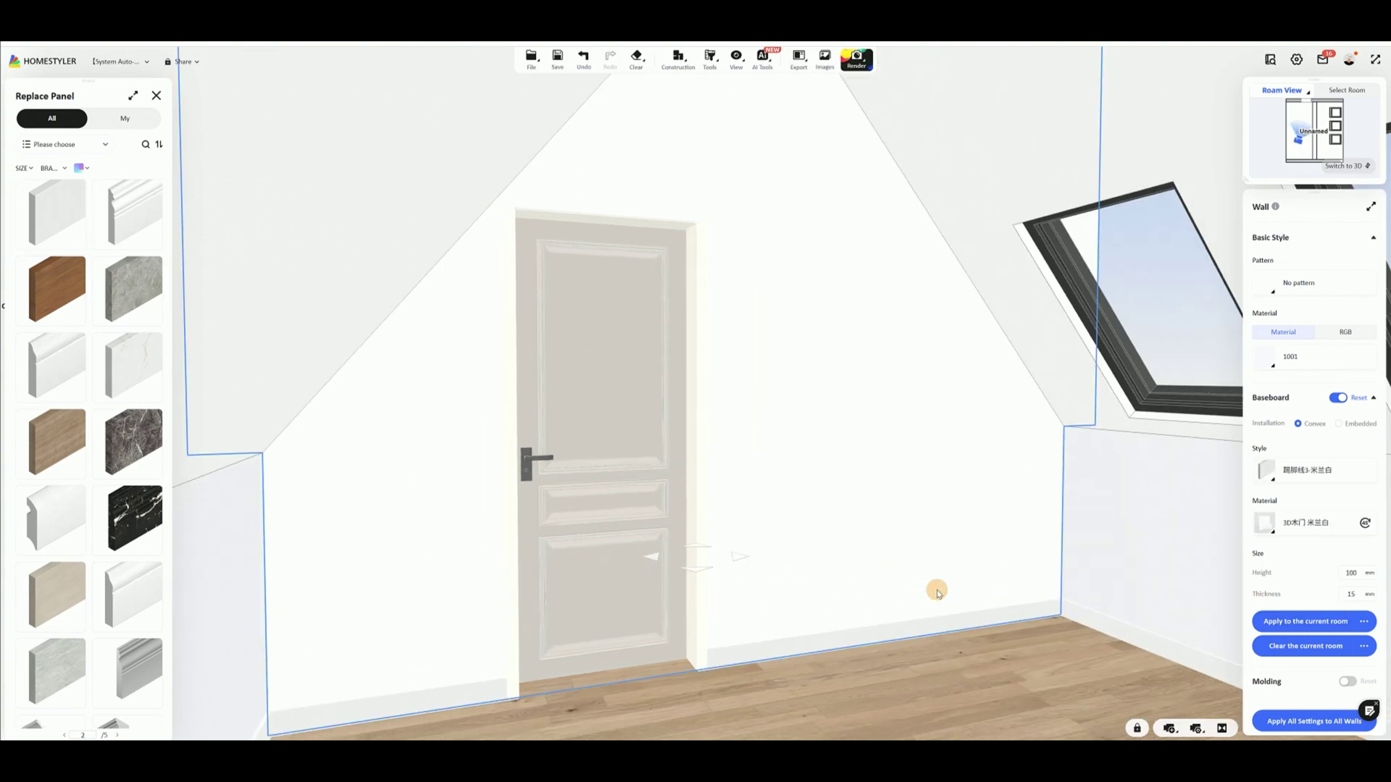
# Try to transfer the new baseboard's material to the door pocket with the Material Brush
pyautogui.click(711, 67)
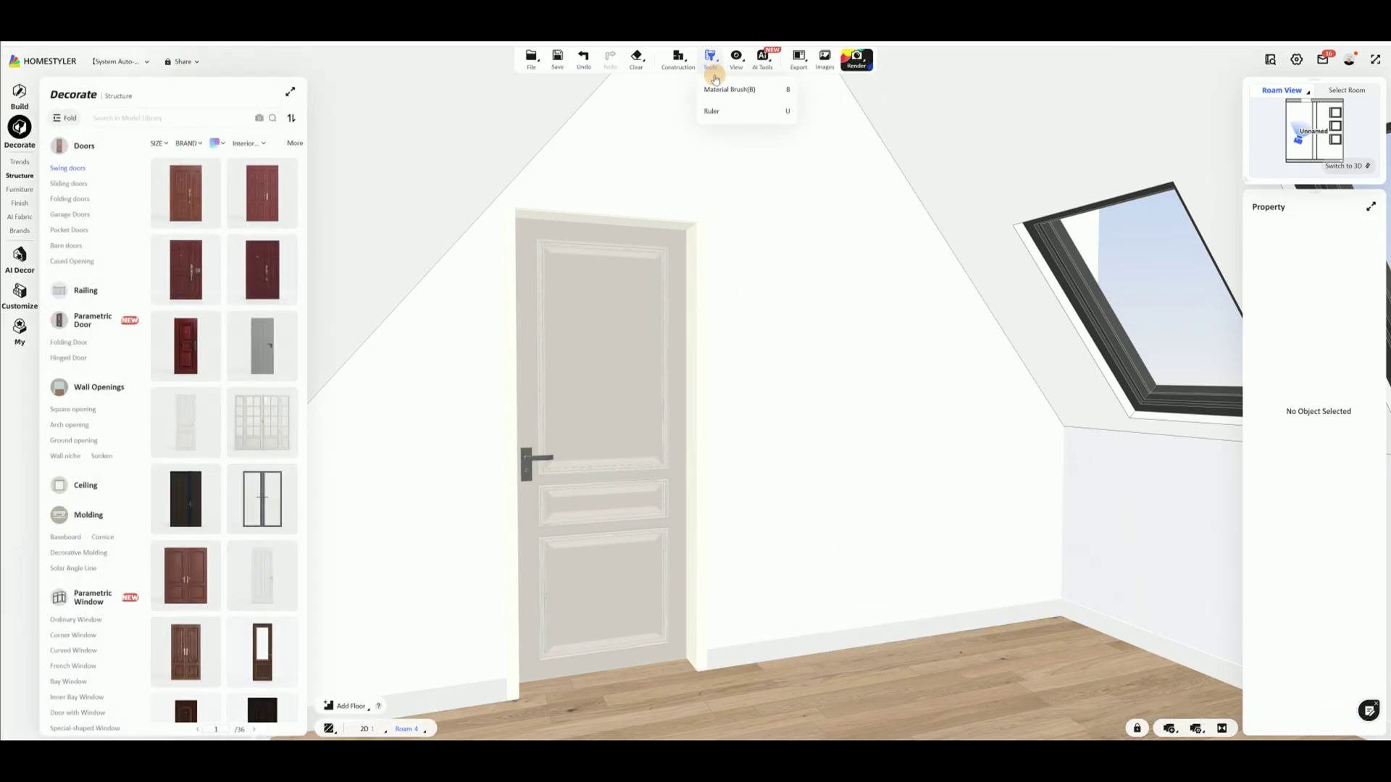
pyautogui.click(730, 89)
pyautogui.click(927, 625)
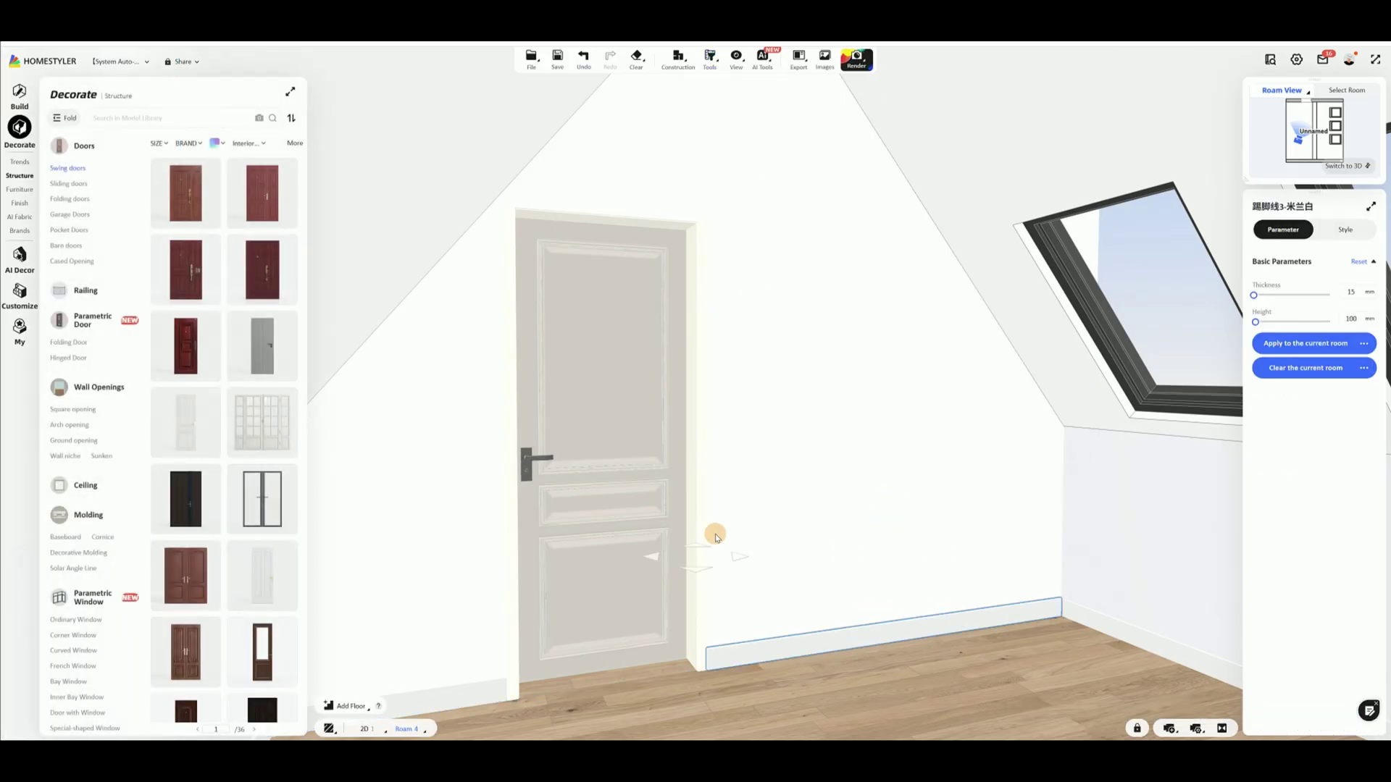
pyautogui.click(696, 489)
# Copy the white baseboard material onto the door pocket with the Material Brush and exit the brush
pyautogui.click(709, 62)
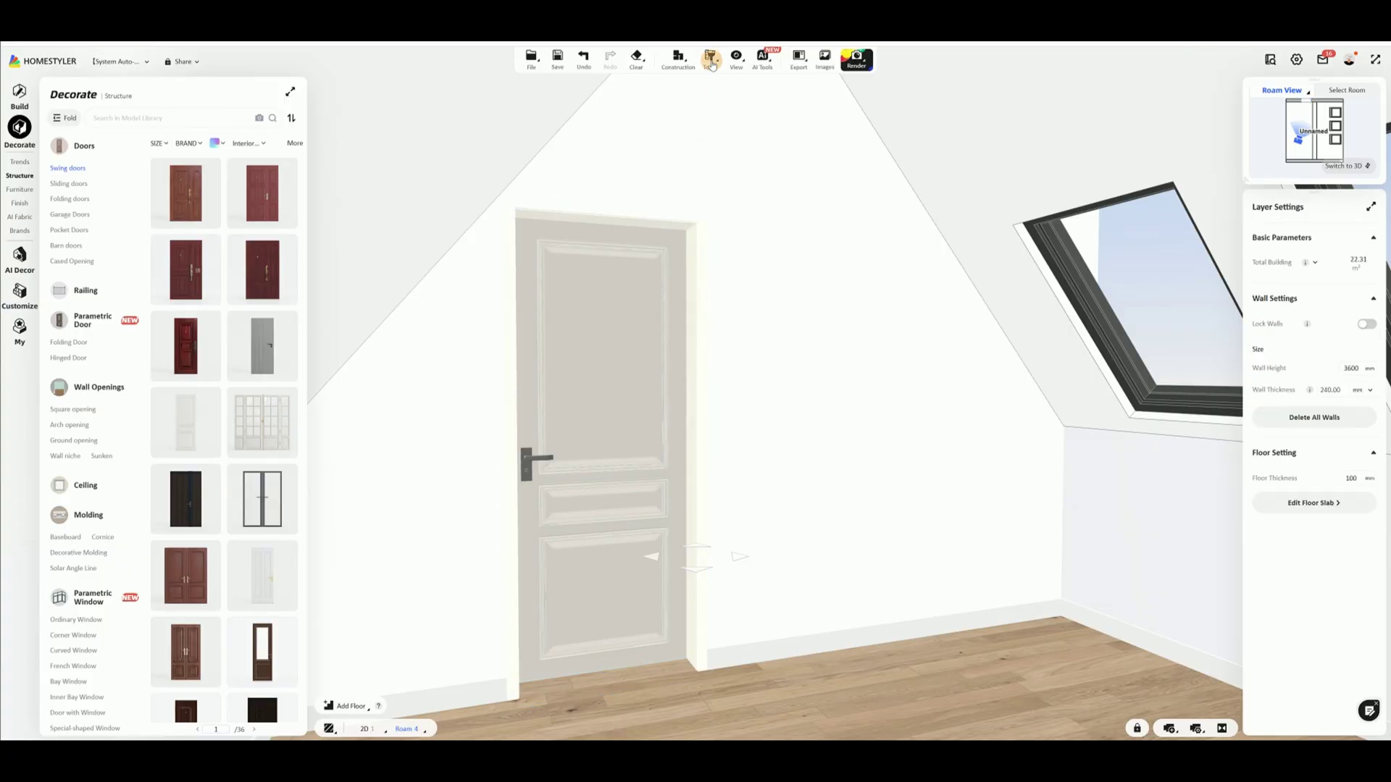
pyautogui.click(716, 91)
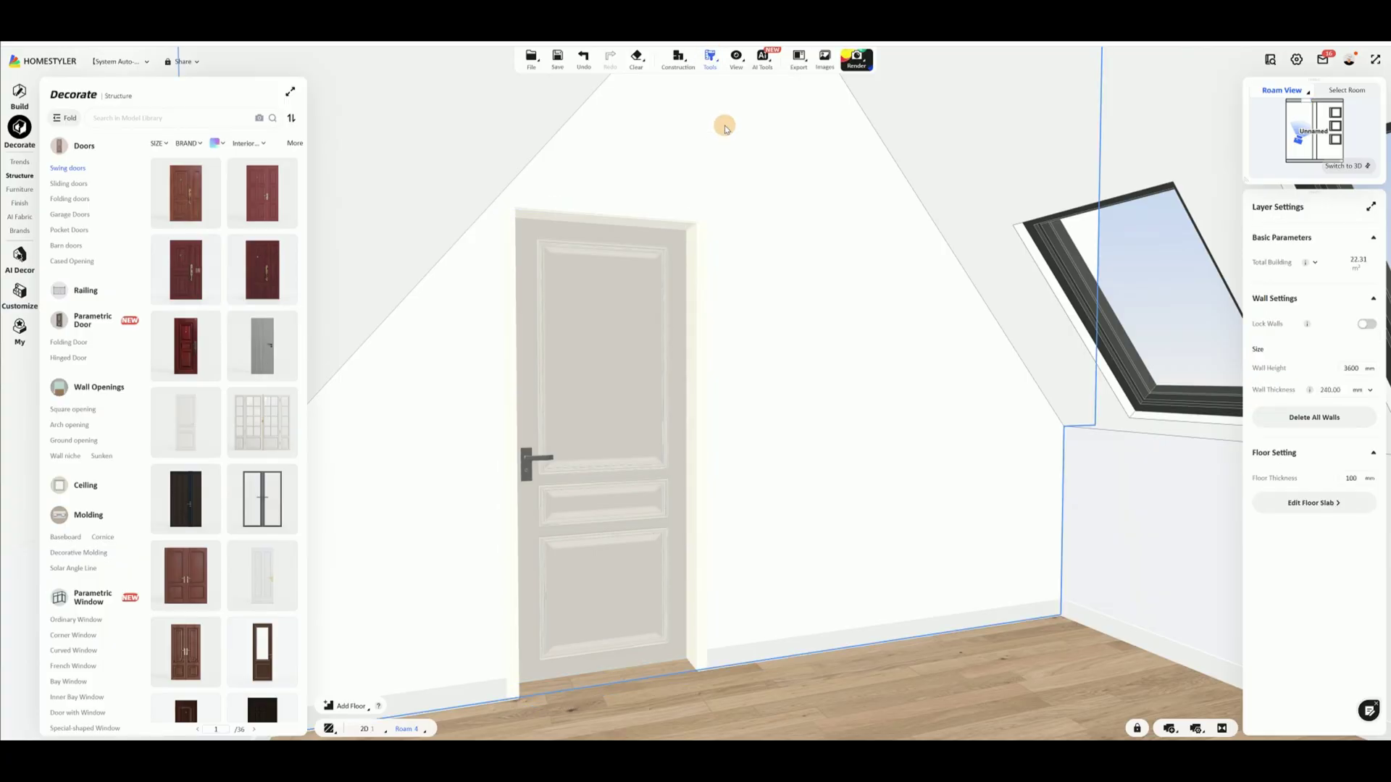
pyautogui.click(841, 642)
pyautogui.click(699, 472)
pyautogui.press('Escape')
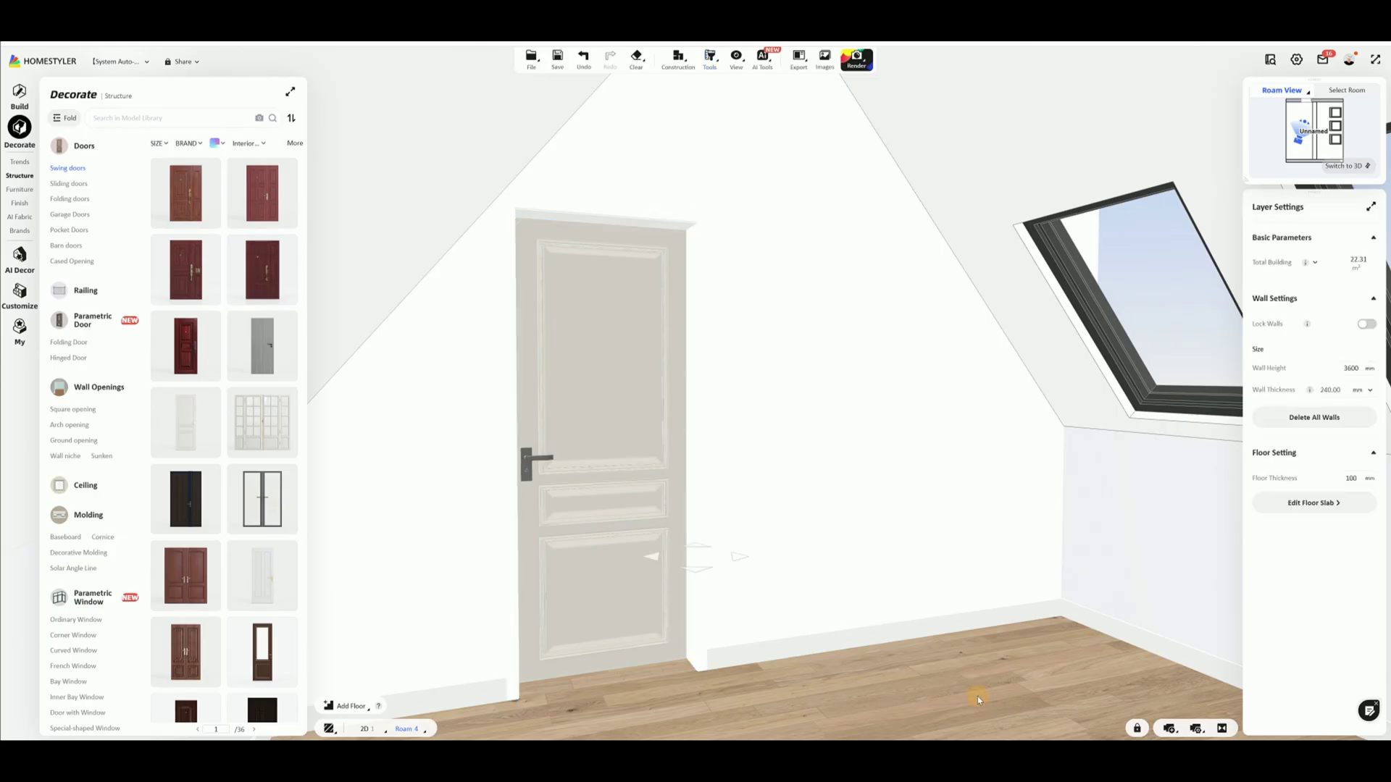
# Face the skylight wall and show the Office desks category of the furniture library
pyautogui.moveTo(977, 697); pyautogui.dragTo(888, 661)
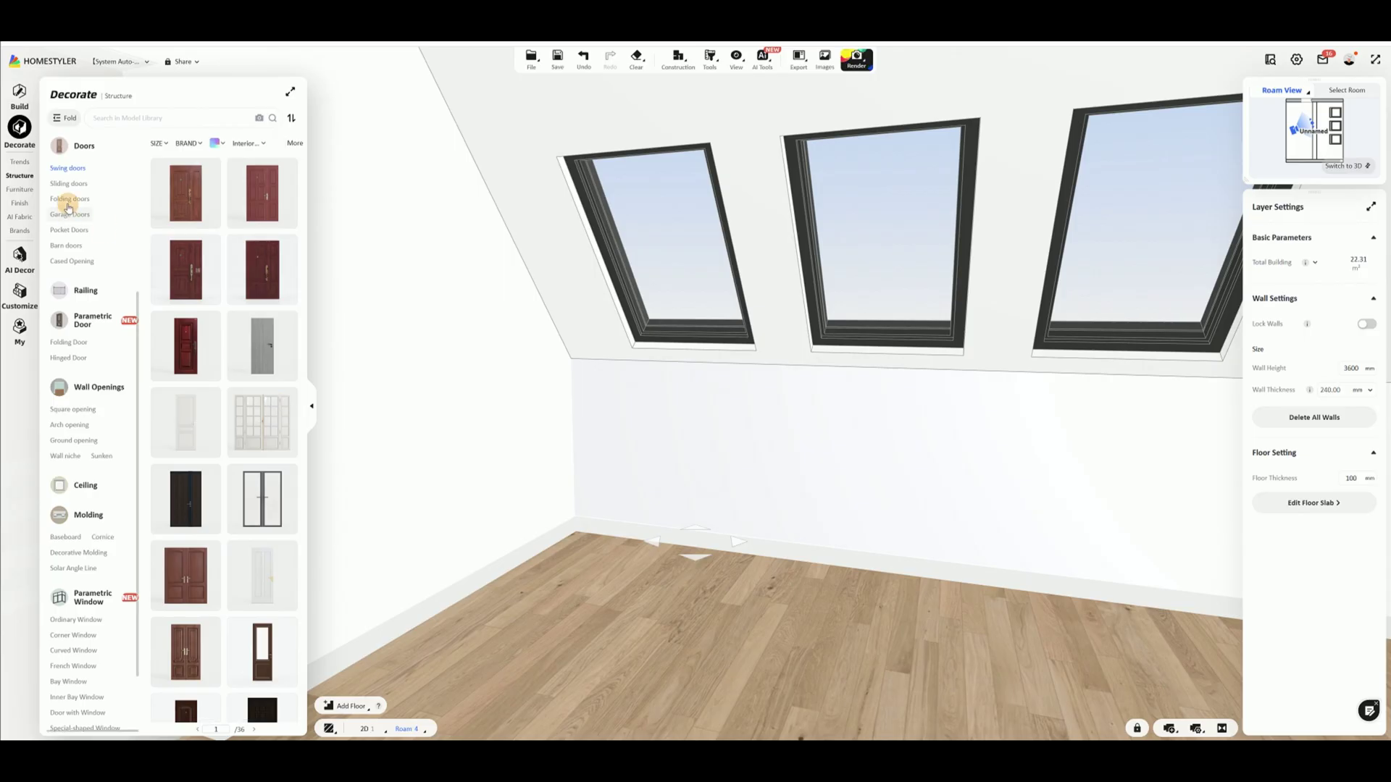
pyautogui.moveTo(25, 191)
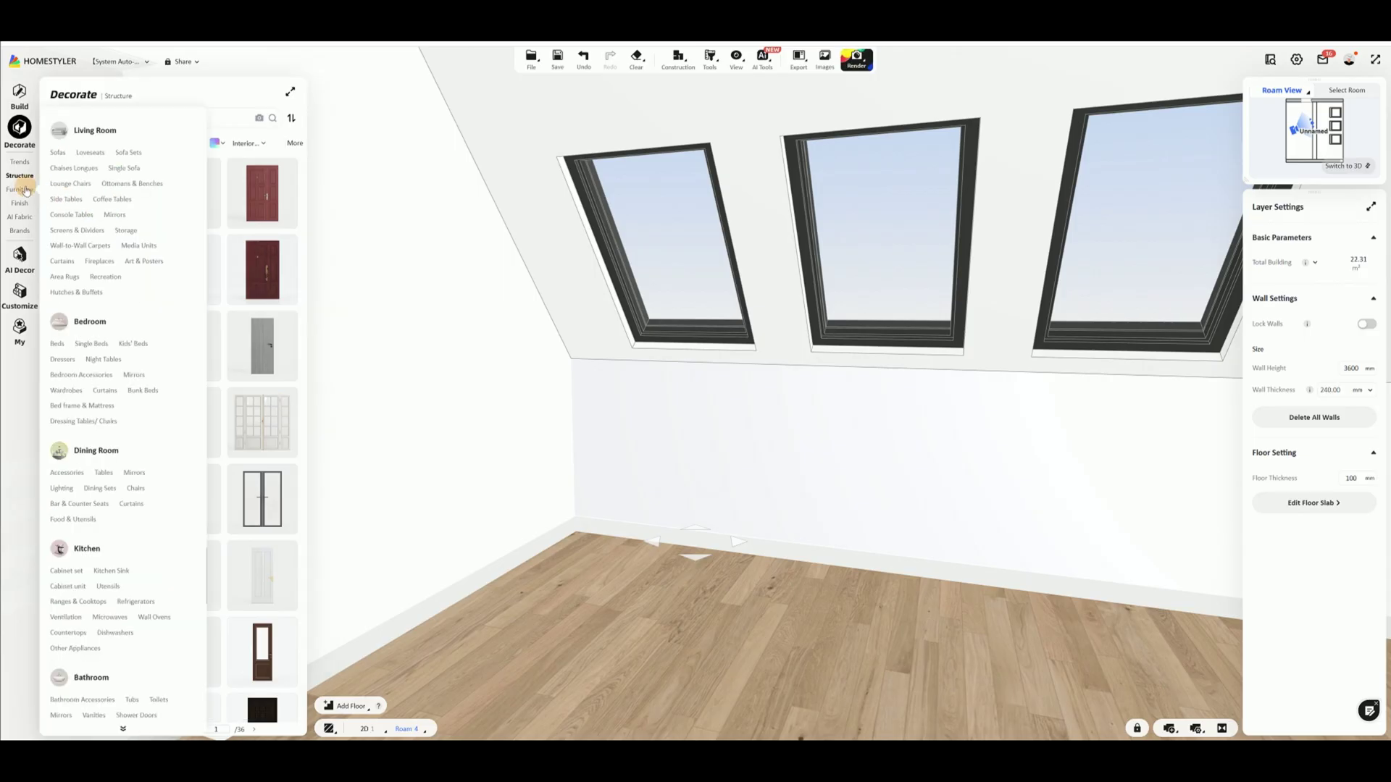
pyautogui.click(25, 190)
pyautogui.scroll(-3, 62, 340)
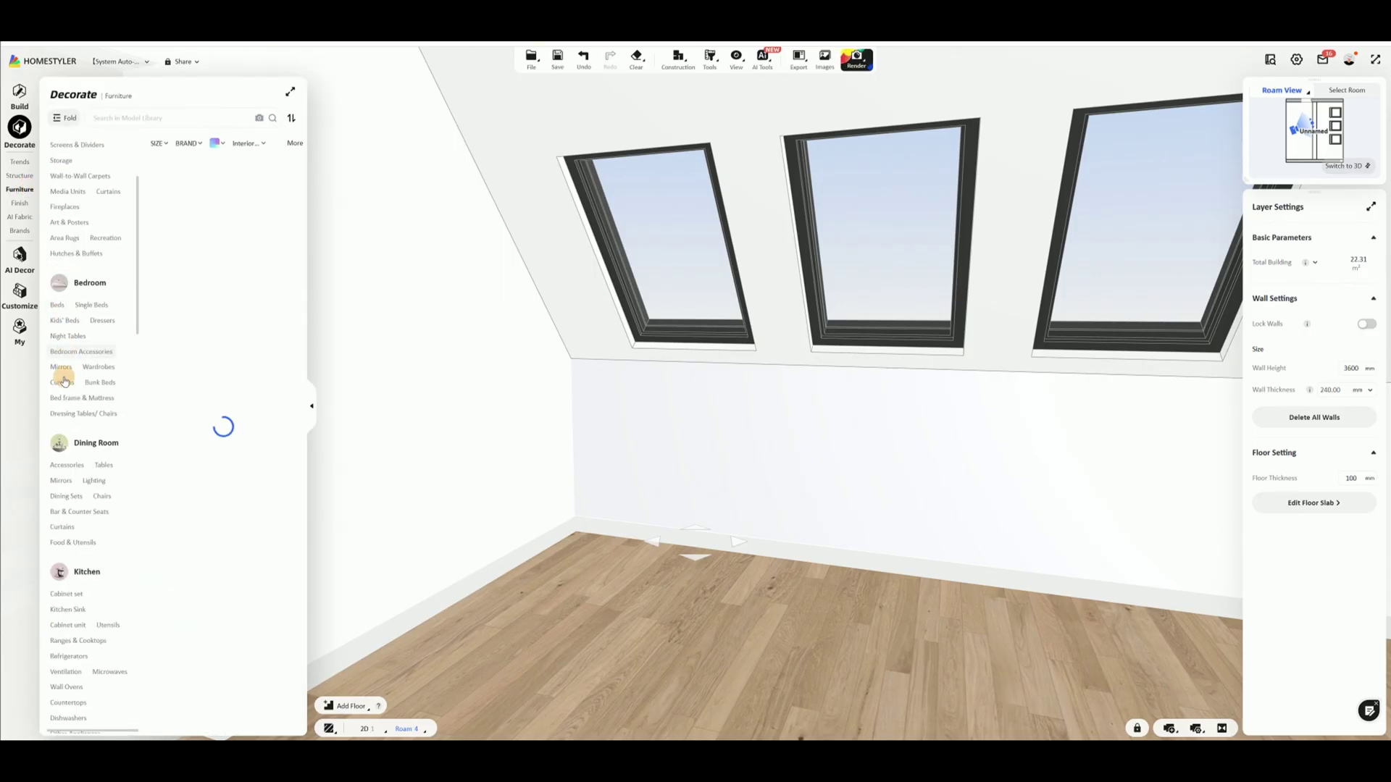
pyautogui.scroll(-3, 63, 383)
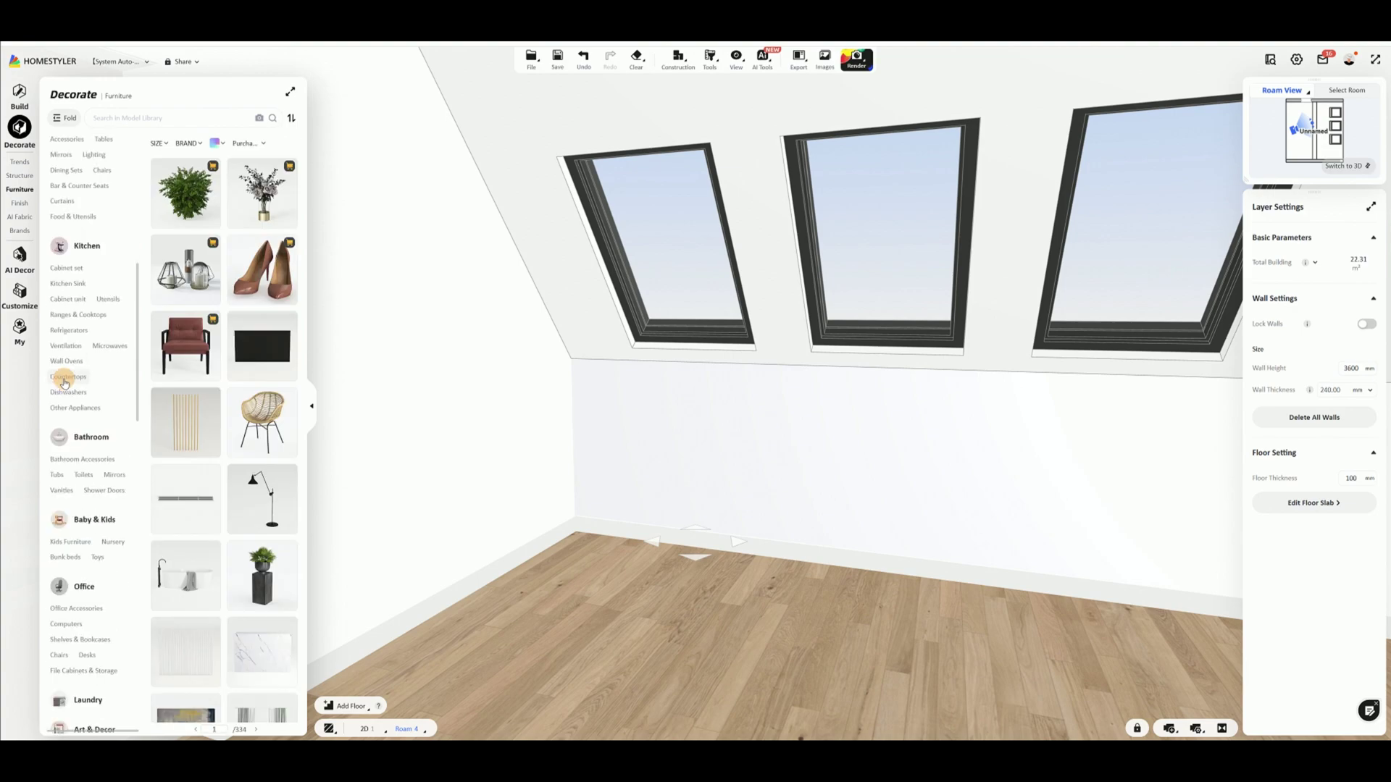
pyautogui.scroll(-4, 64, 381)
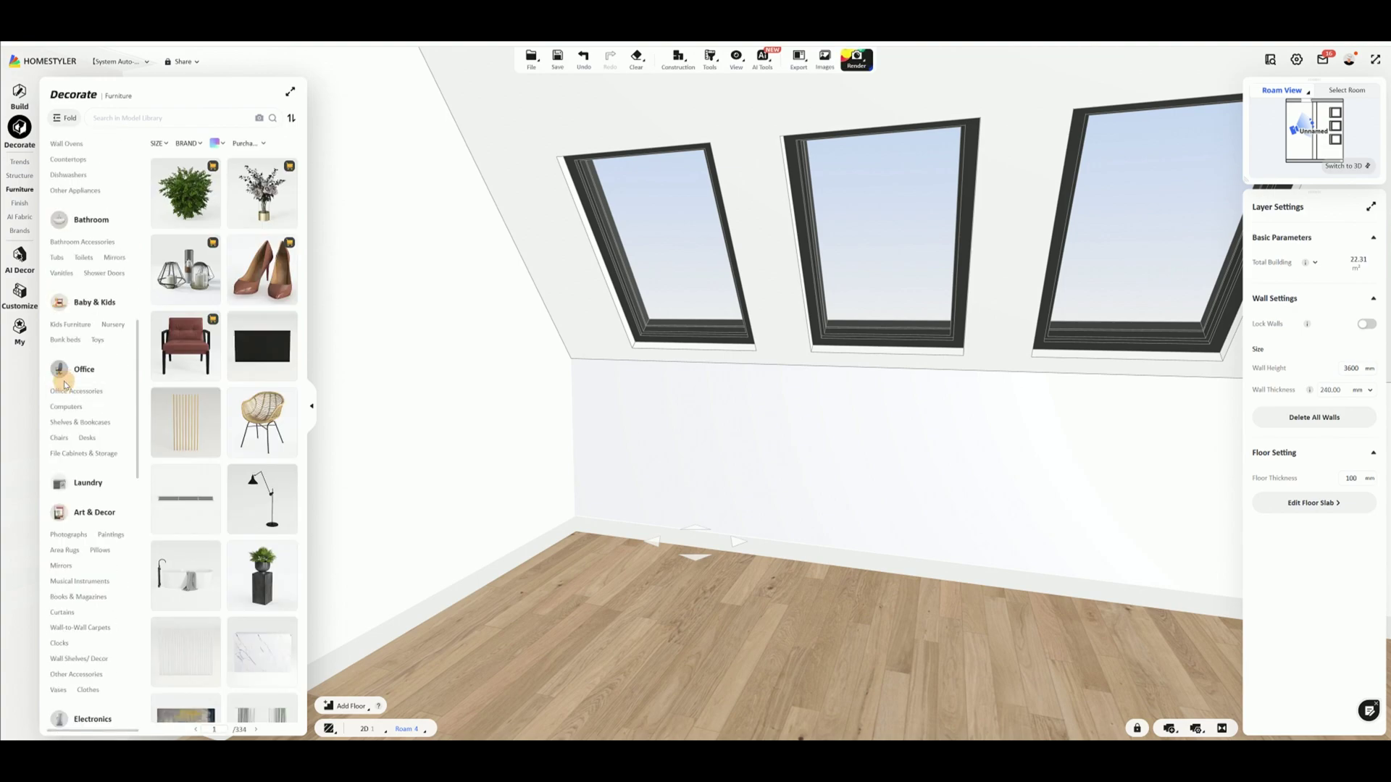
pyautogui.click(86, 438)
pyautogui.scroll(-4, 87, 440)
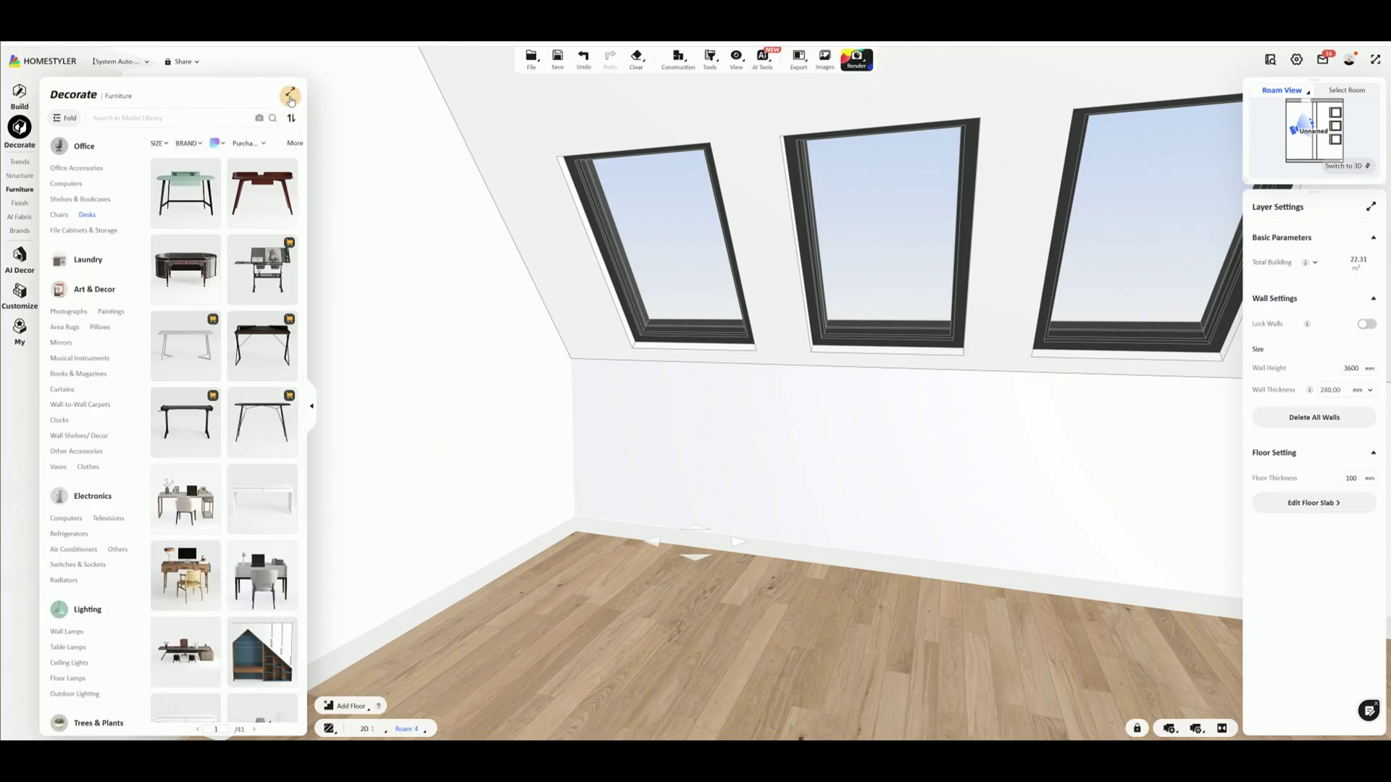
# Enlarge the desk catalogue for browsing and sort the models by newest
pyautogui.click(291, 97)
pyautogui.scroll(-2, 335, 460)
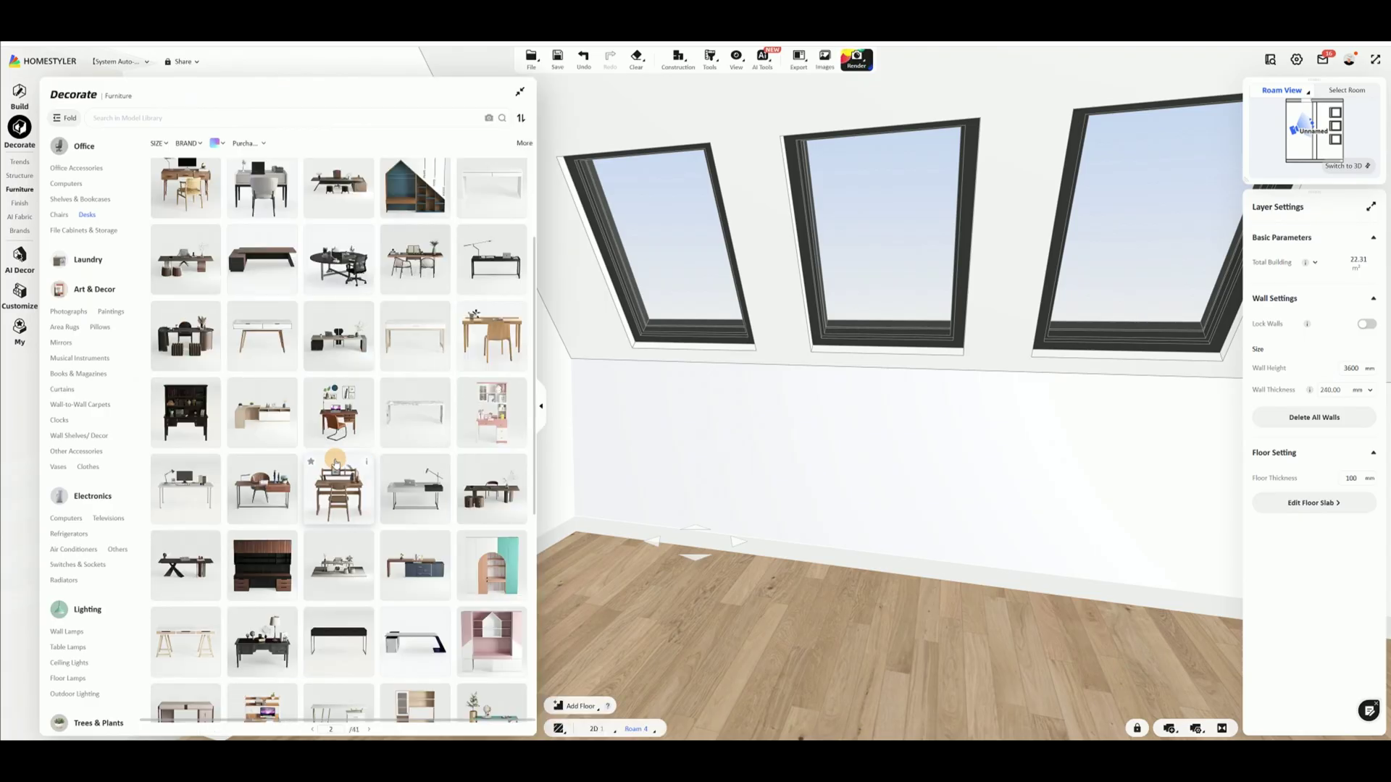
pyautogui.scroll(-2, 334, 463)
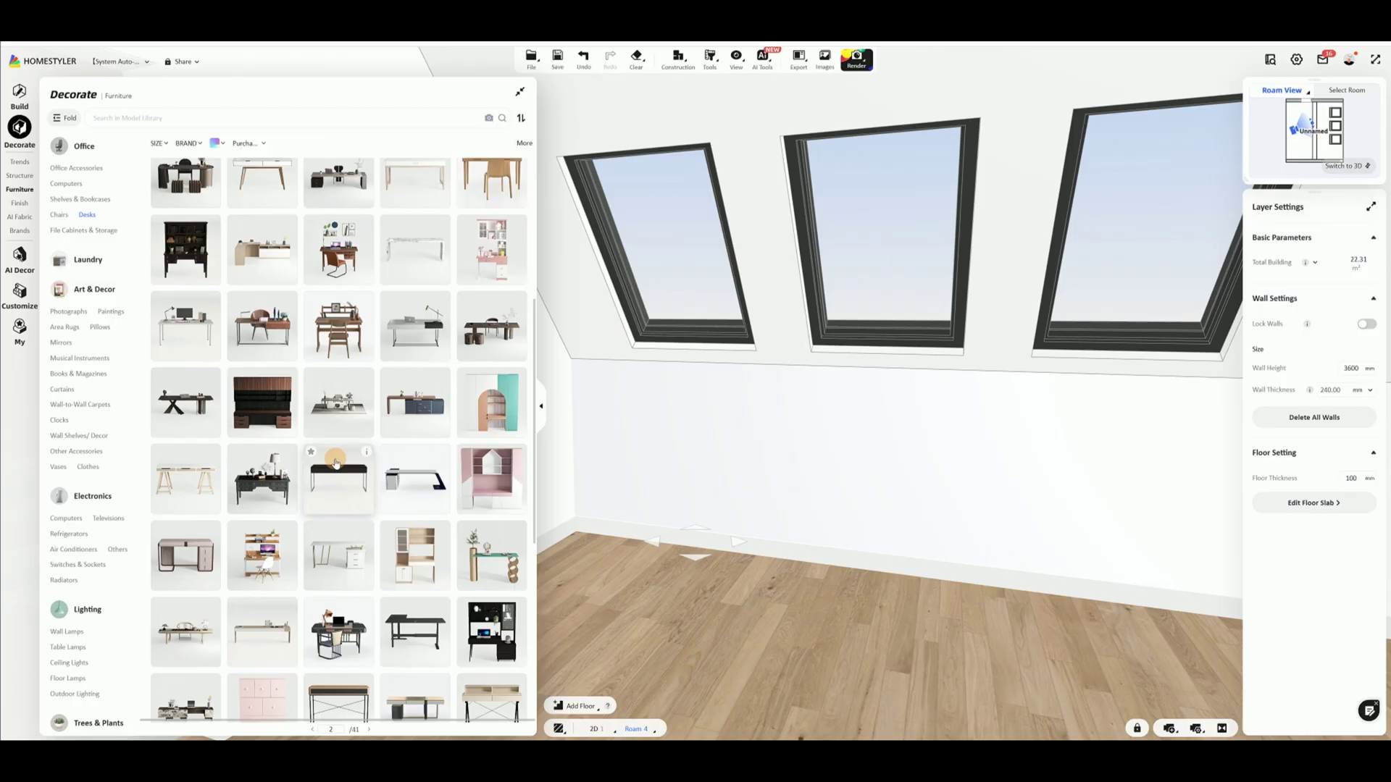
pyautogui.click(520, 117)
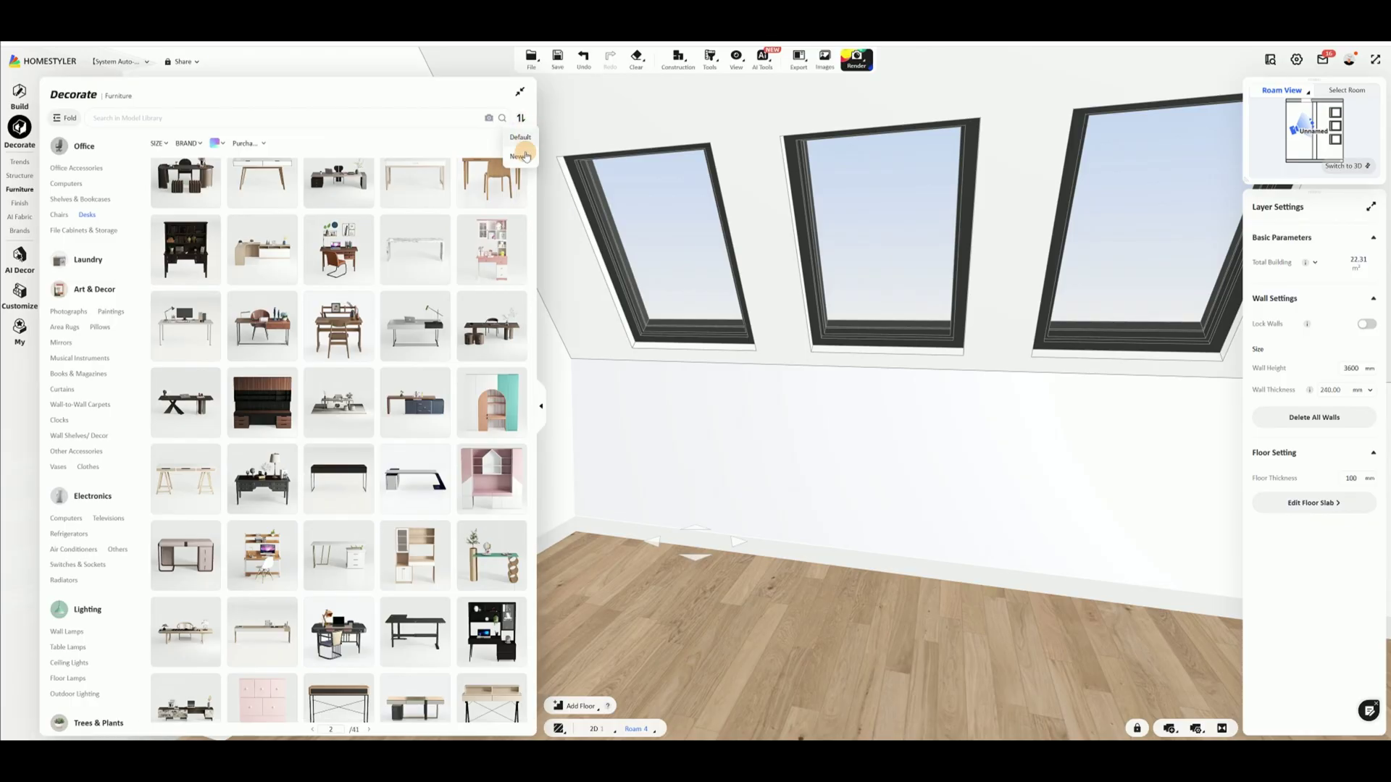
pyautogui.click(515, 159)
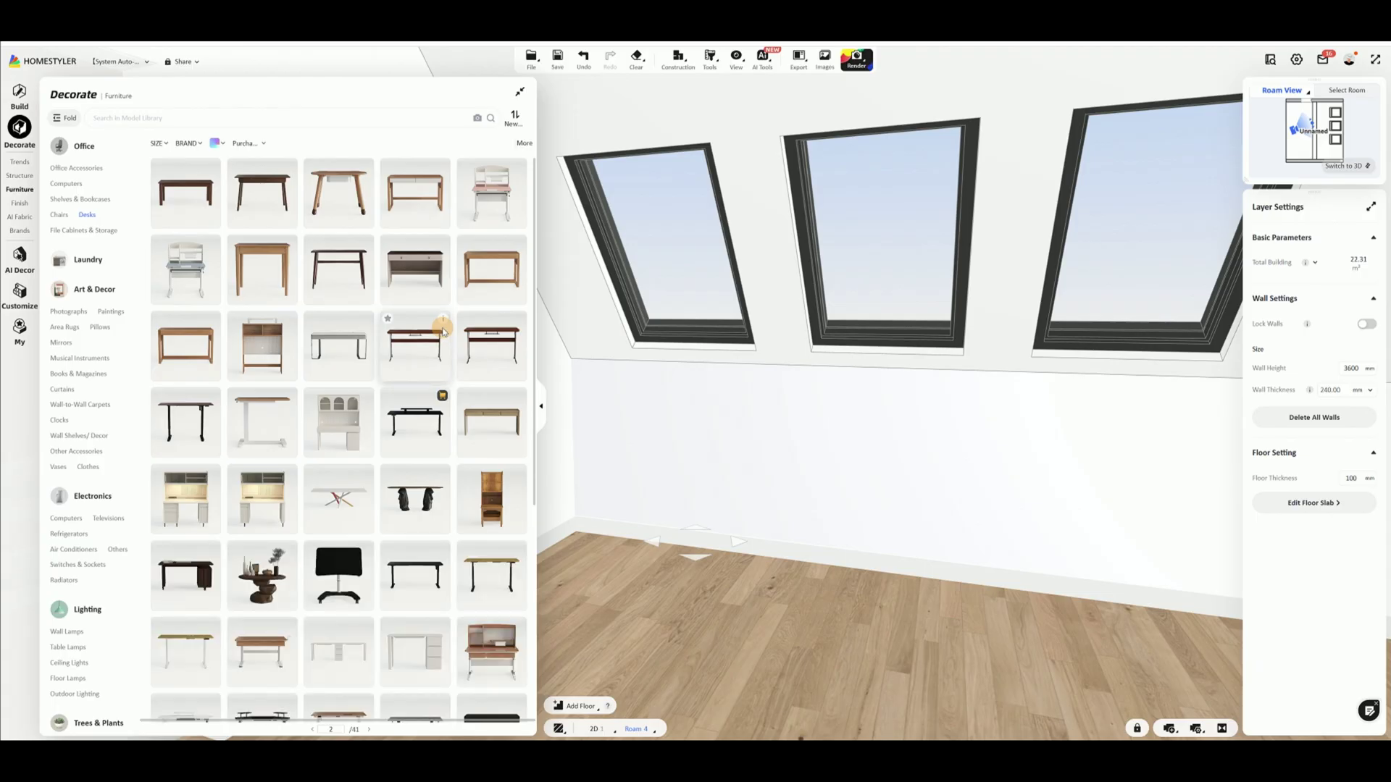
# Find the white desk and office chair set among the desks and place it on the floor beneath the skylights
pyautogui.scroll(-5, 444, 330)
pyautogui.scroll(-2, 443, 330)
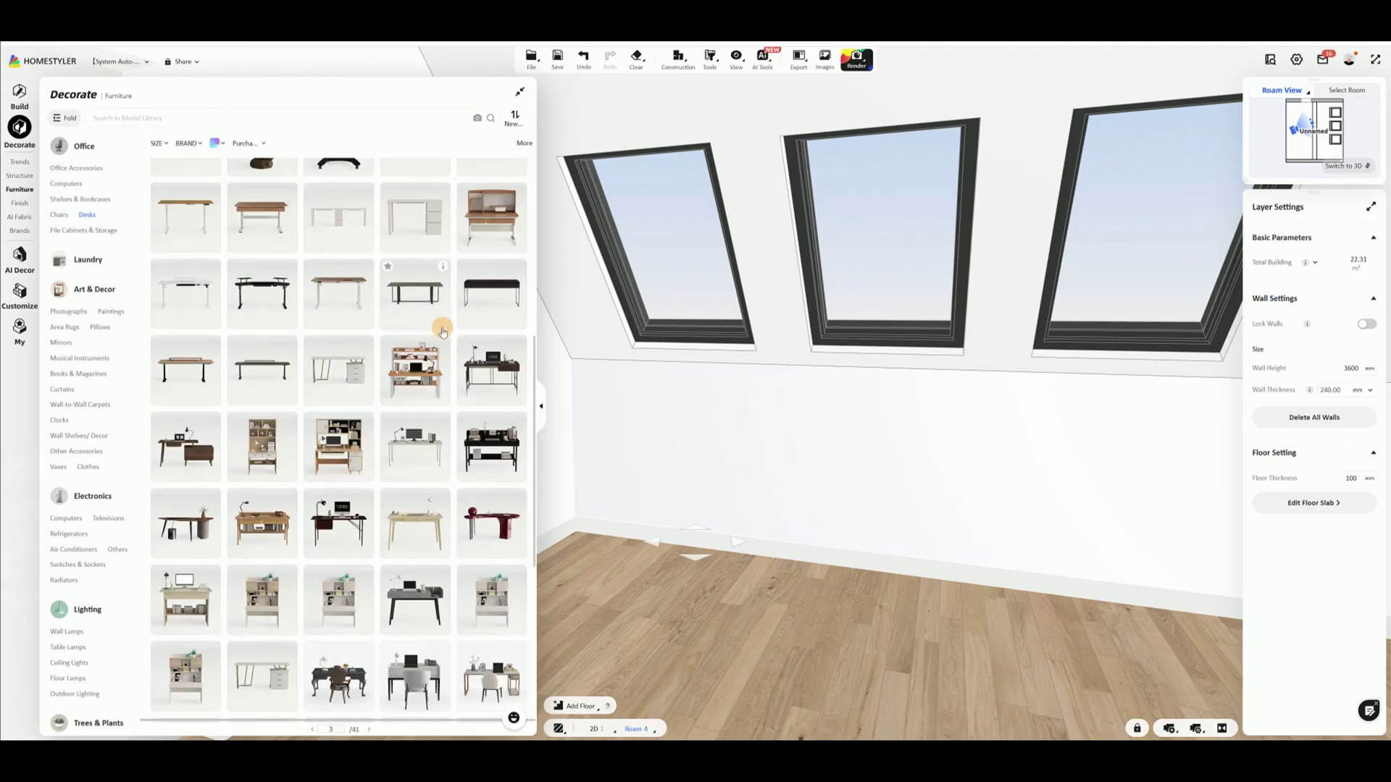
pyautogui.scroll(-1, 443, 330)
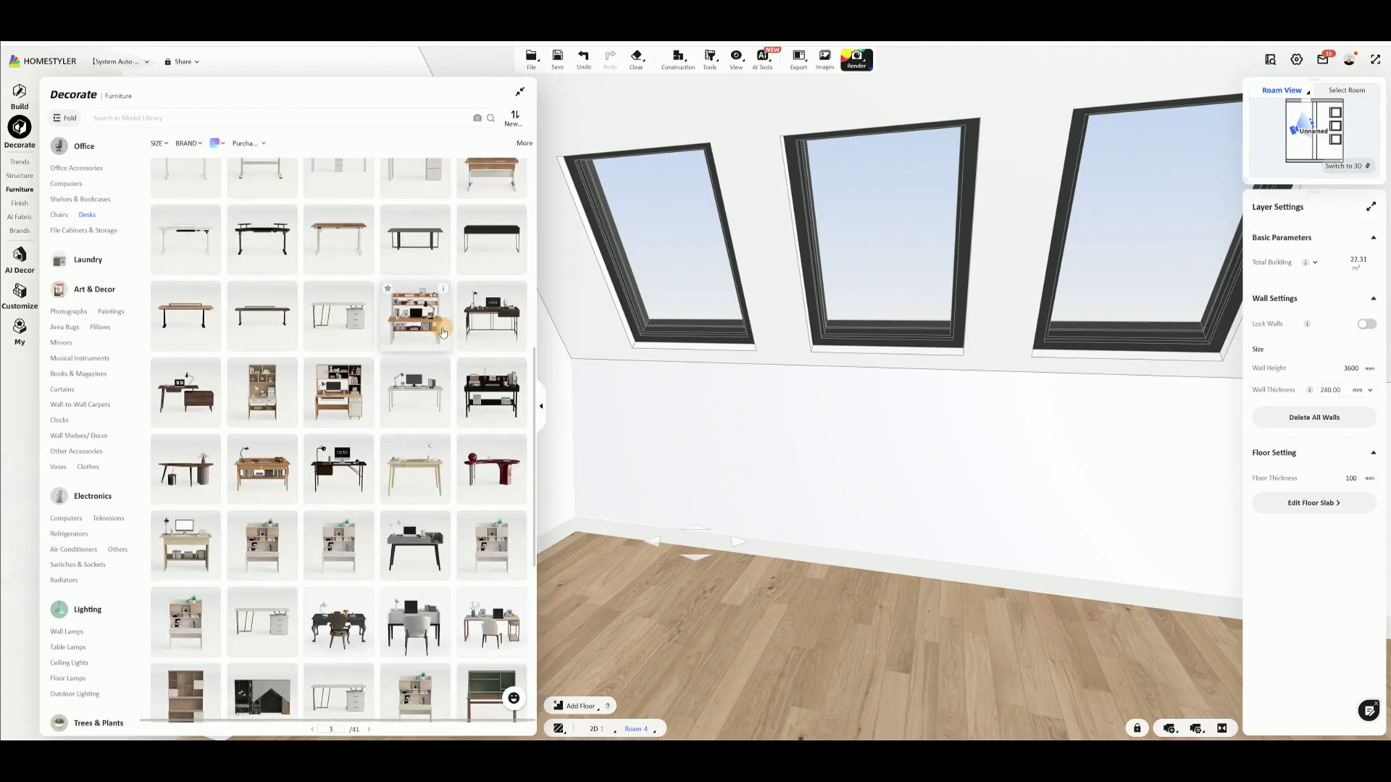
pyautogui.scroll(-2, 443, 331)
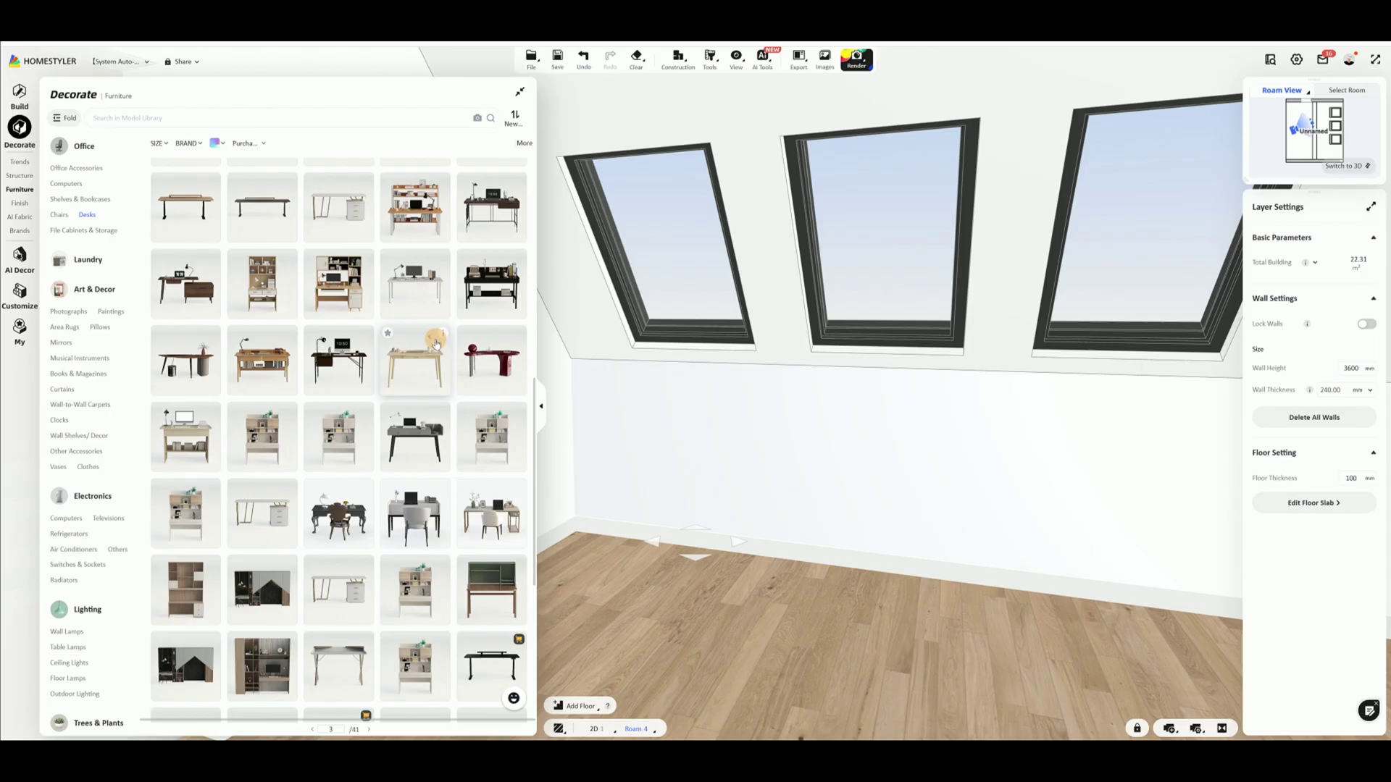
pyautogui.moveTo(367, 334)
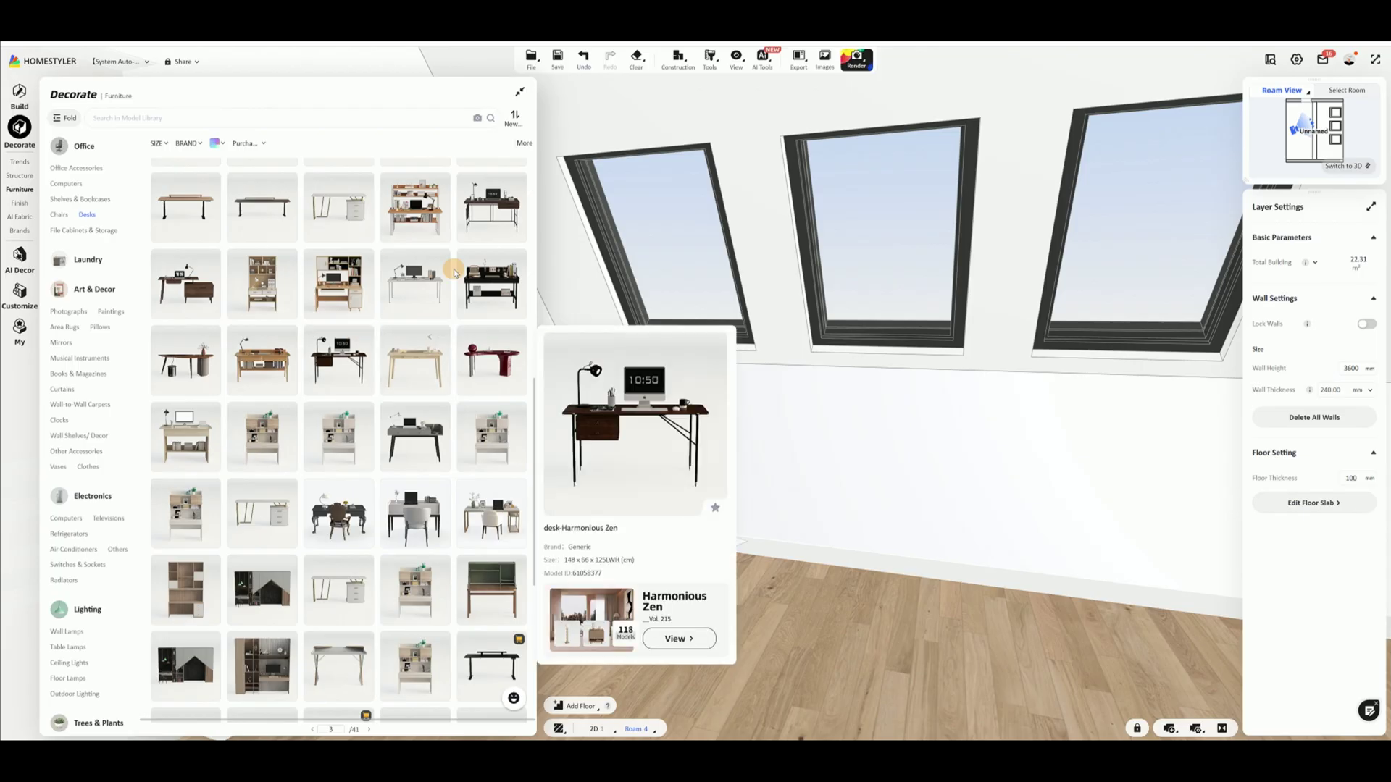
pyautogui.moveTo(444, 258)
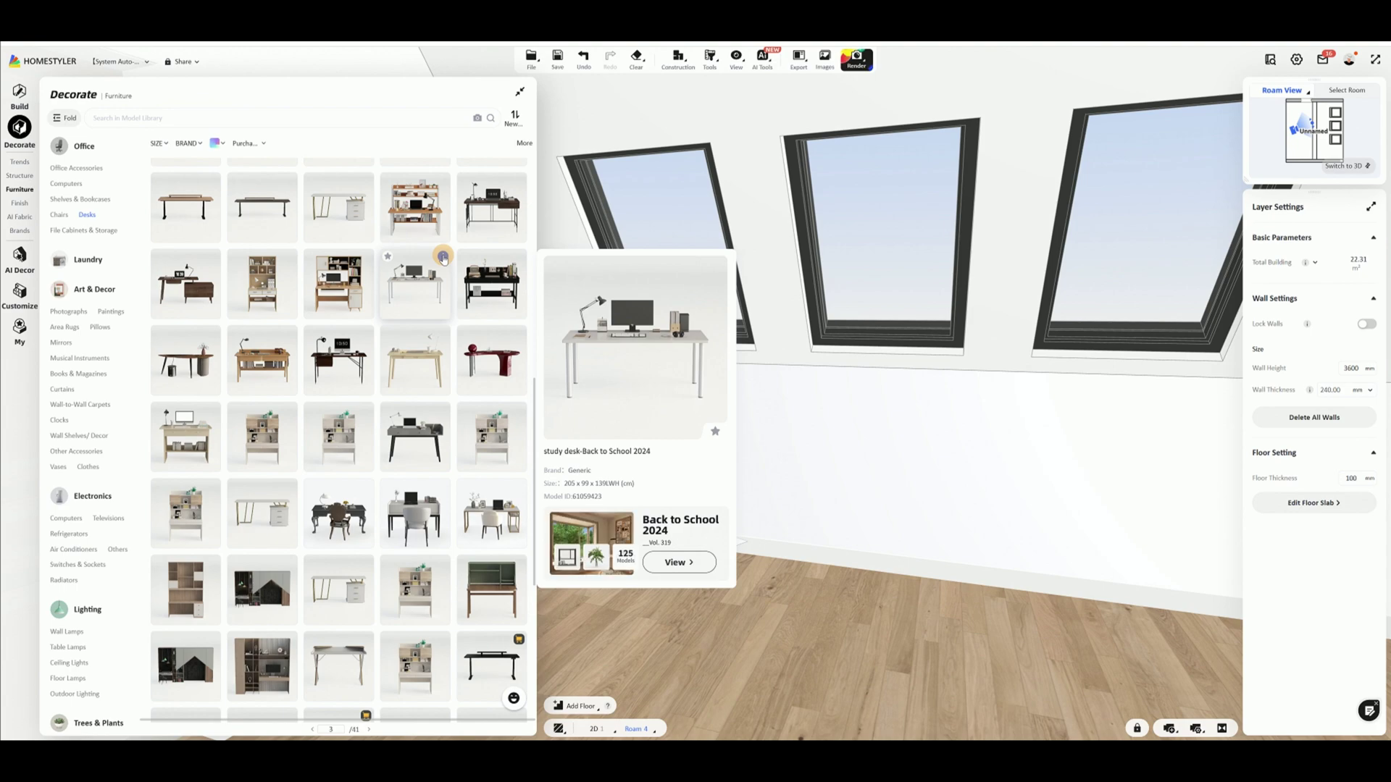
pyautogui.scroll(-1, 372, 397)
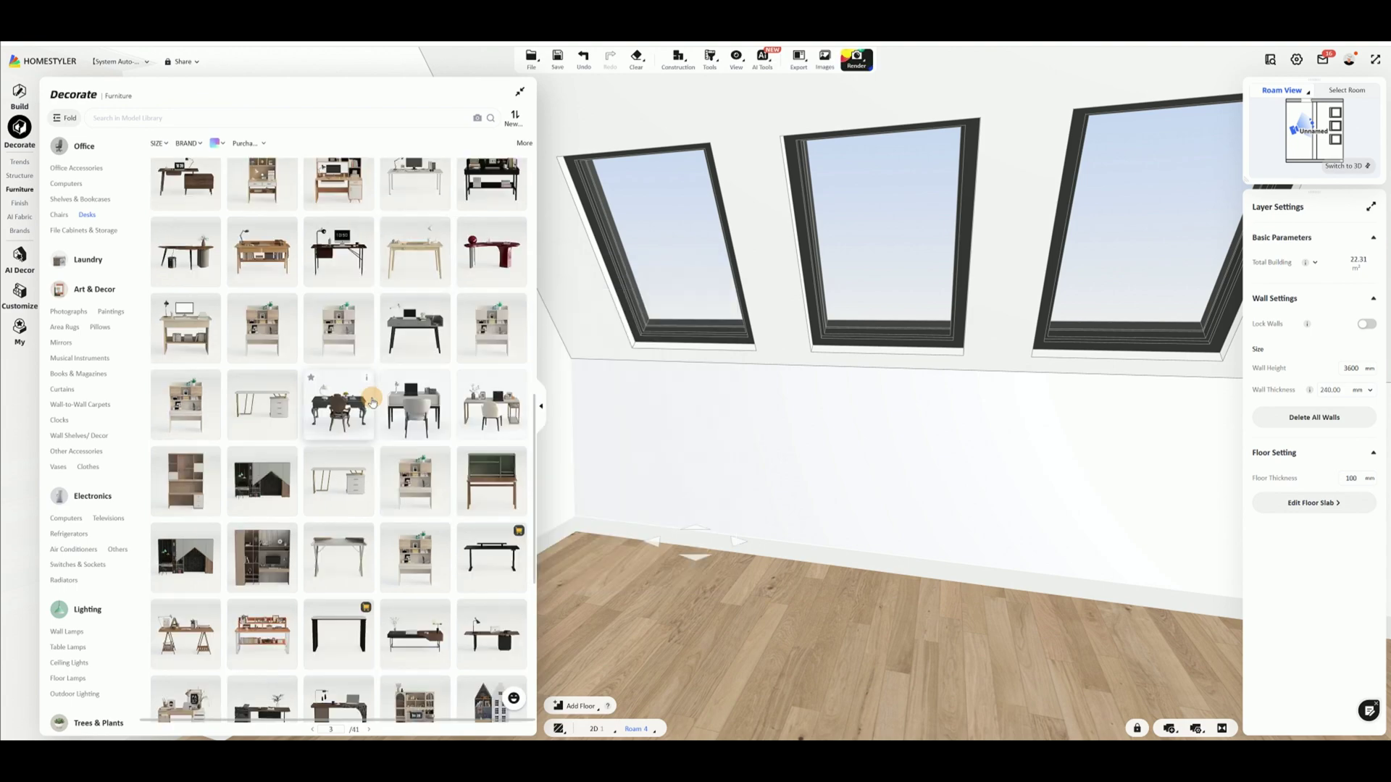
pyautogui.scroll(-1, 373, 401)
pyautogui.scroll(-1, 373, 401)
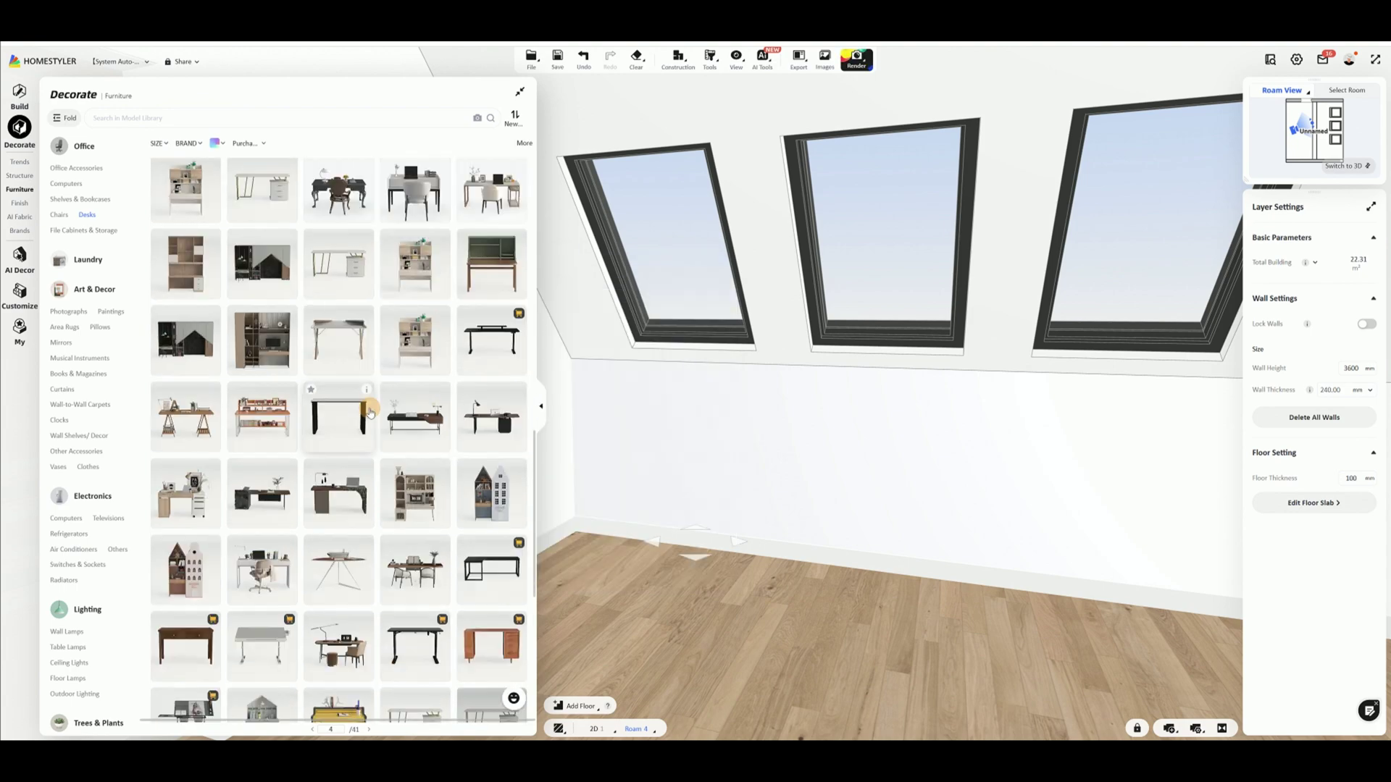
pyautogui.click(804, 577)
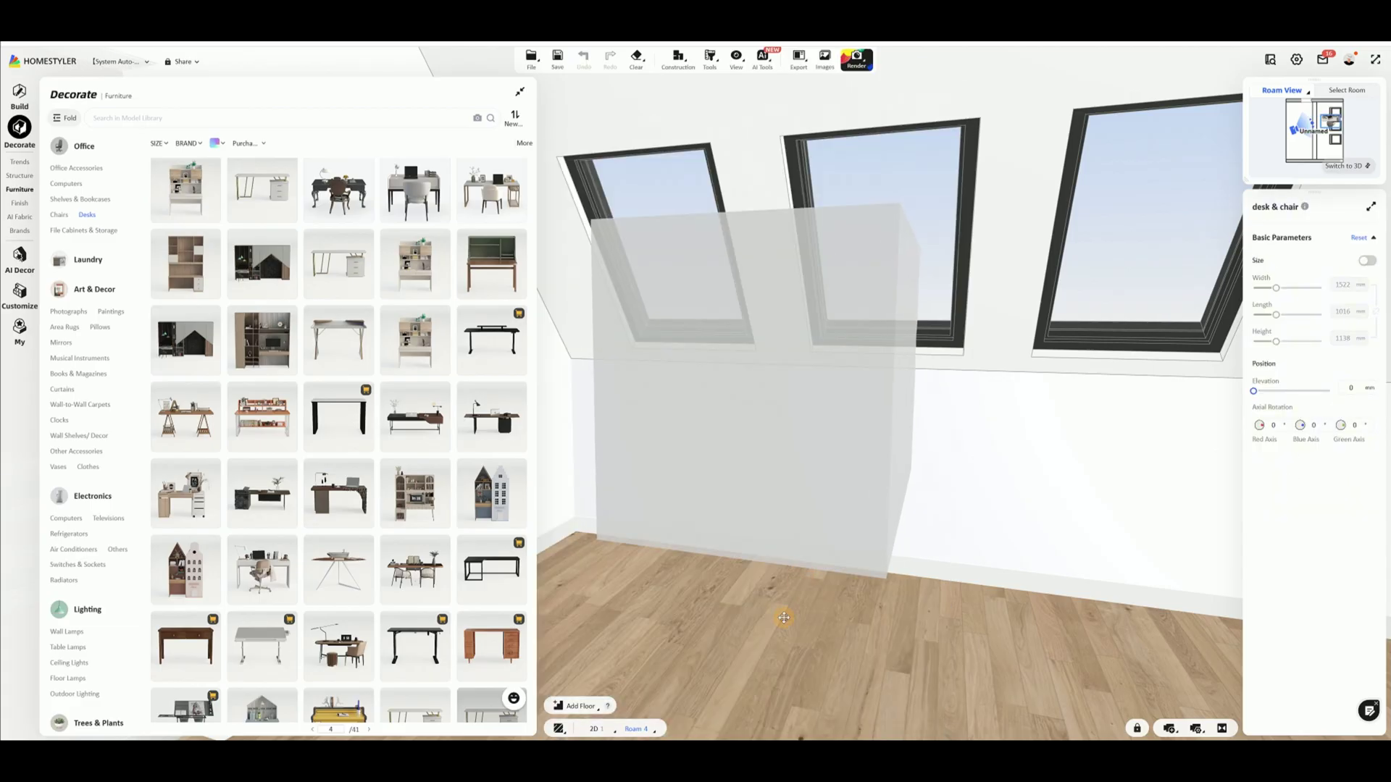
pyautogui.click(749, 652)
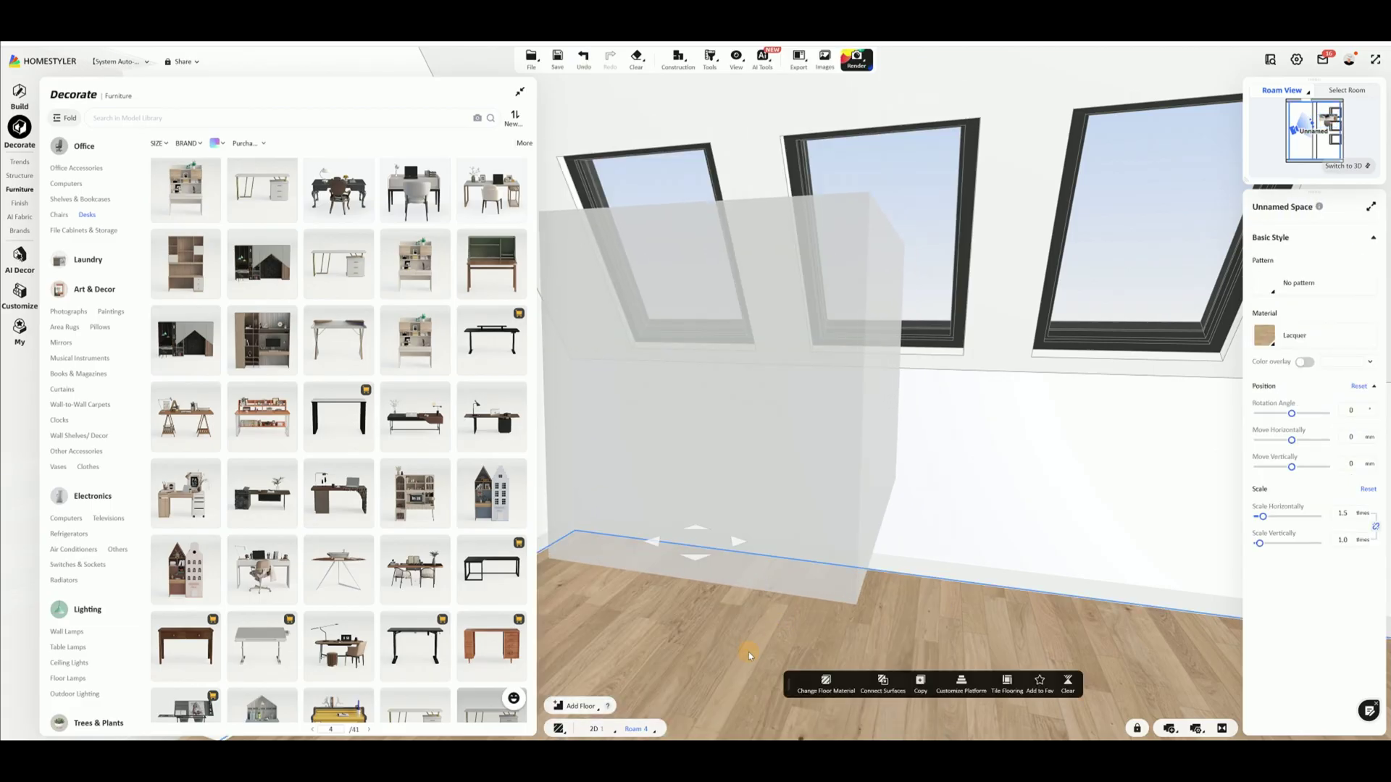
# Rotate the desk and chair set 90° so the desk backs onto the skylight wall, and shift it toward the door wall
pyautogui.moveTo(749, 652); pyautogui.dragTo(814, 619)
pyautogui.press('d')
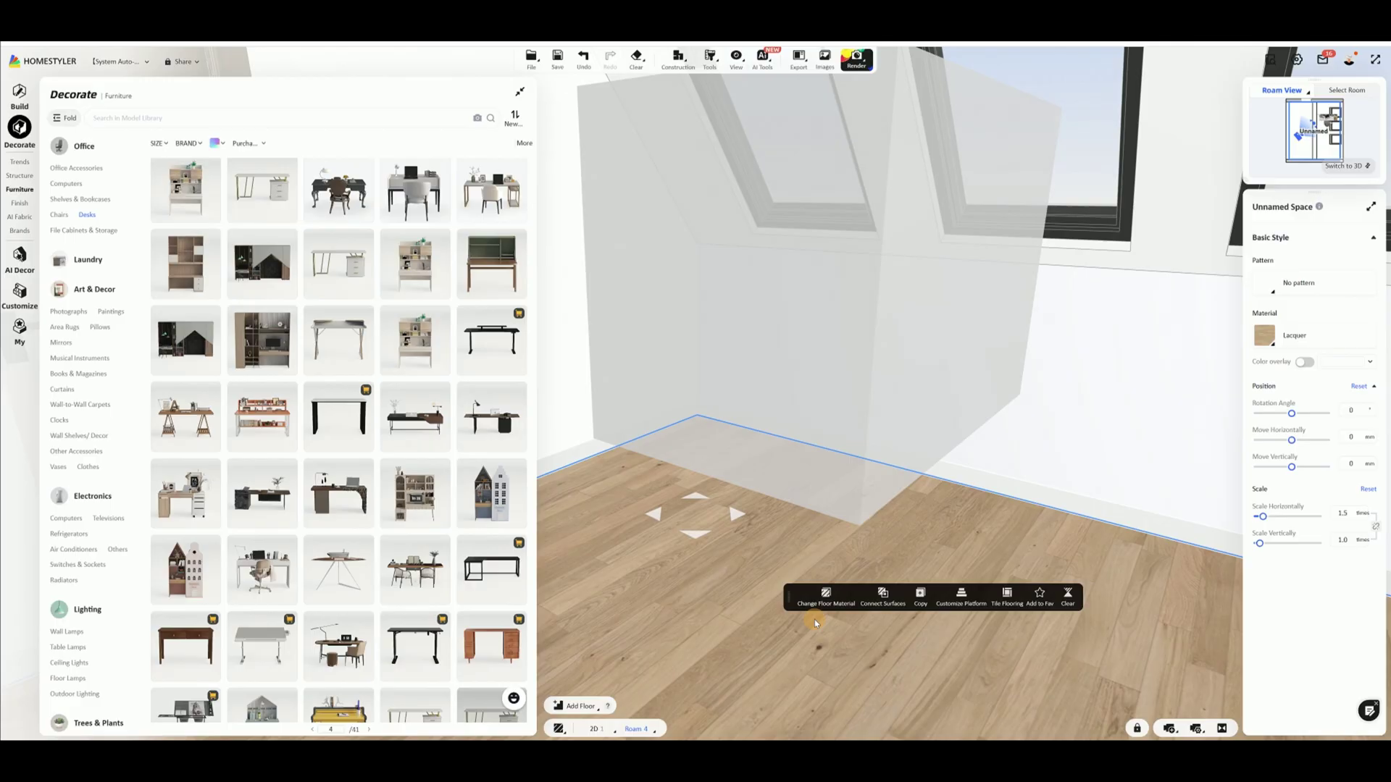
pyautogui.scroll(-5, 814, 620)
pyautogui.scroll(5, 872, 616)
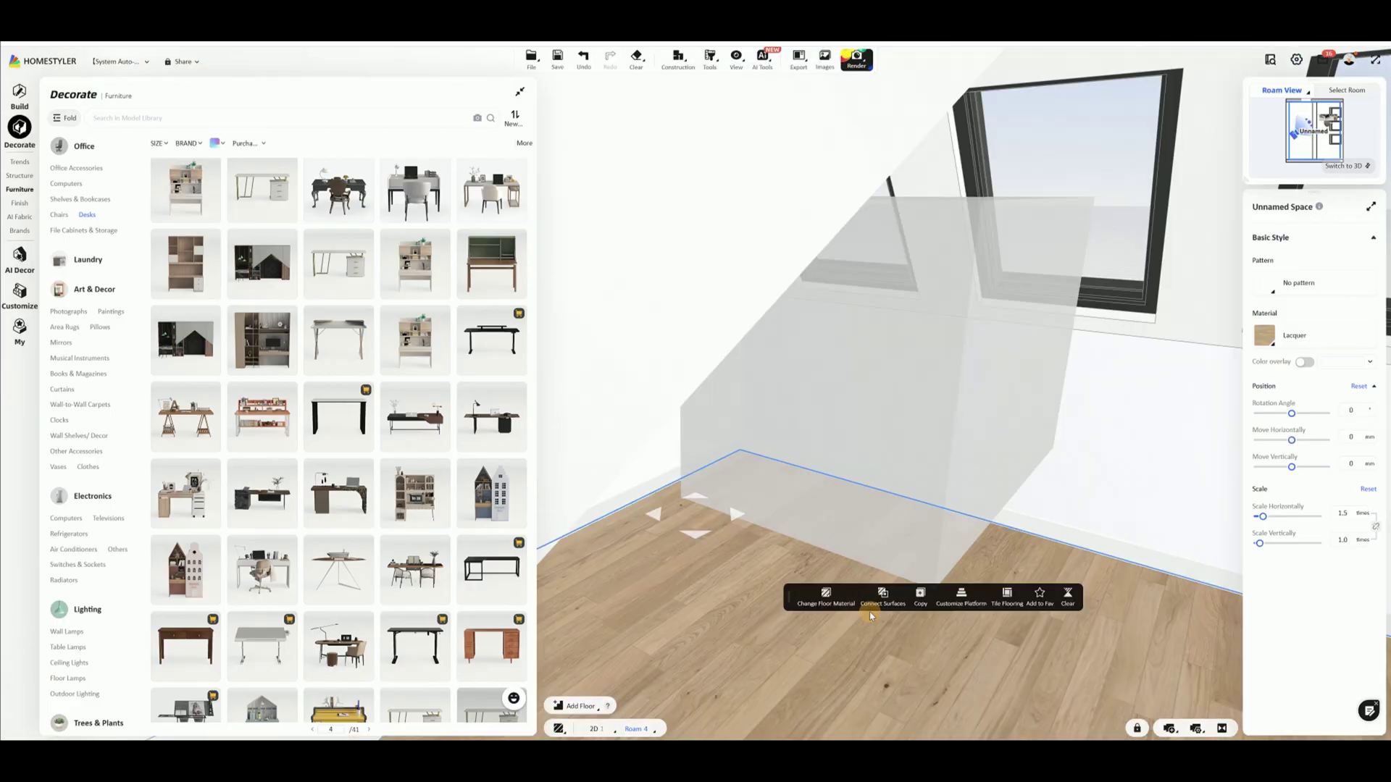
pyautogui.click(964, 489)
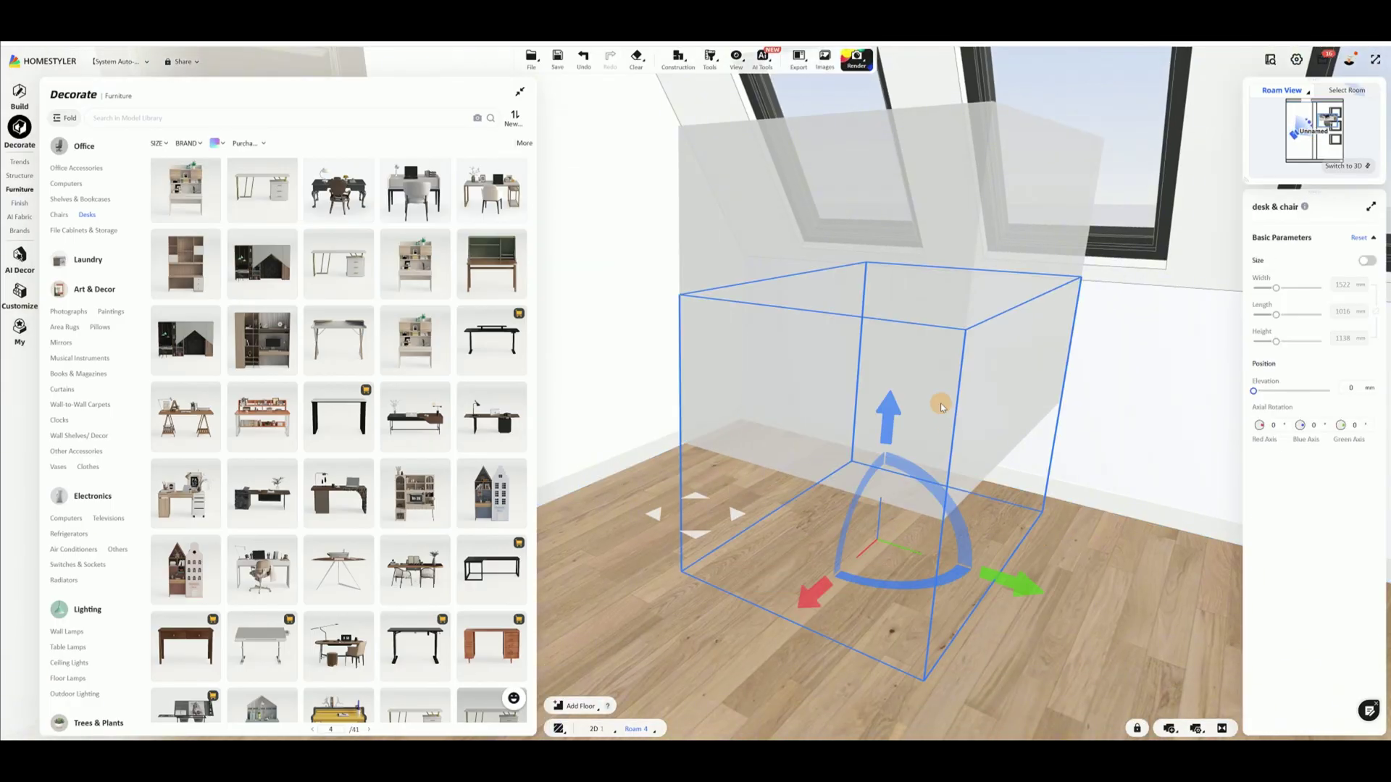
pyautogui.moveTo(947, 591); pyautogui.dragTo(845, 550)
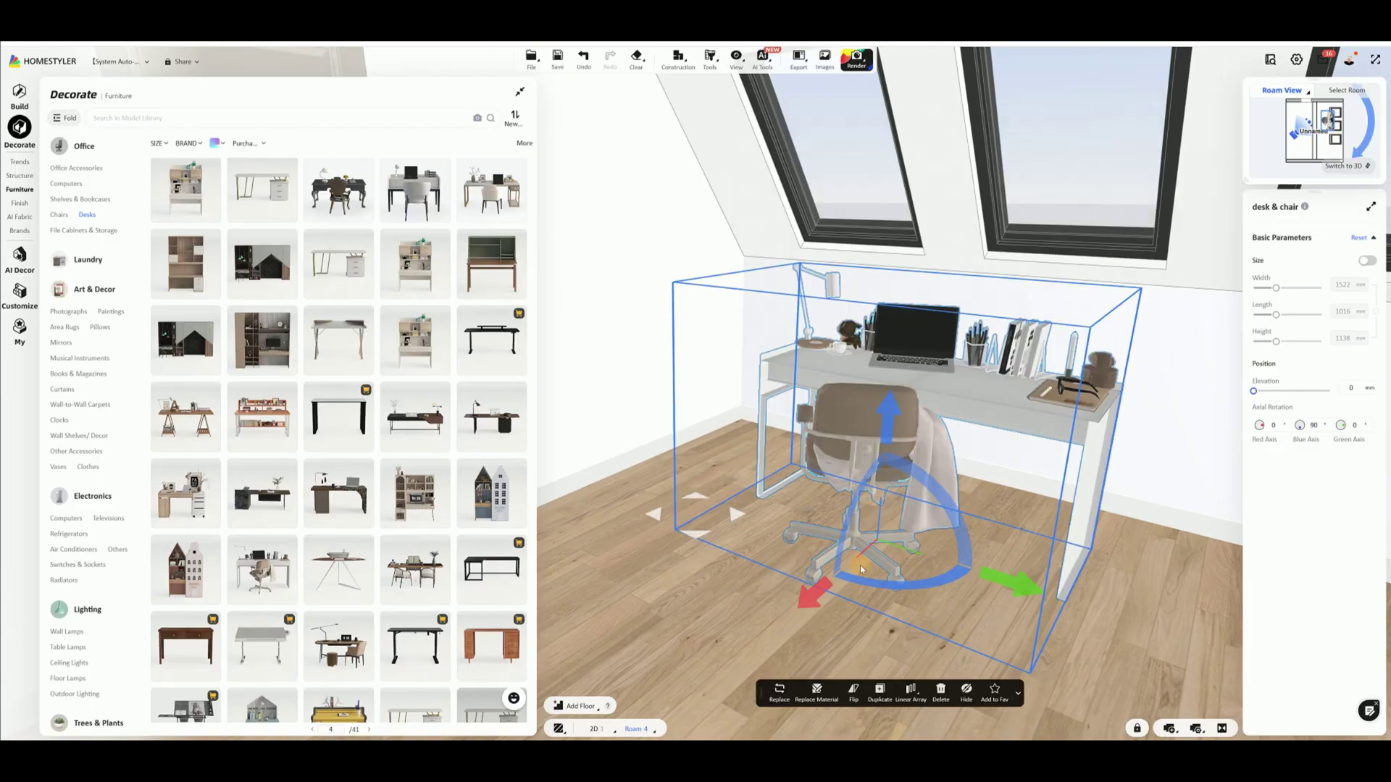
pyautogui.moveTo(1016, 584); pyautogui.dragTo(978, 573)
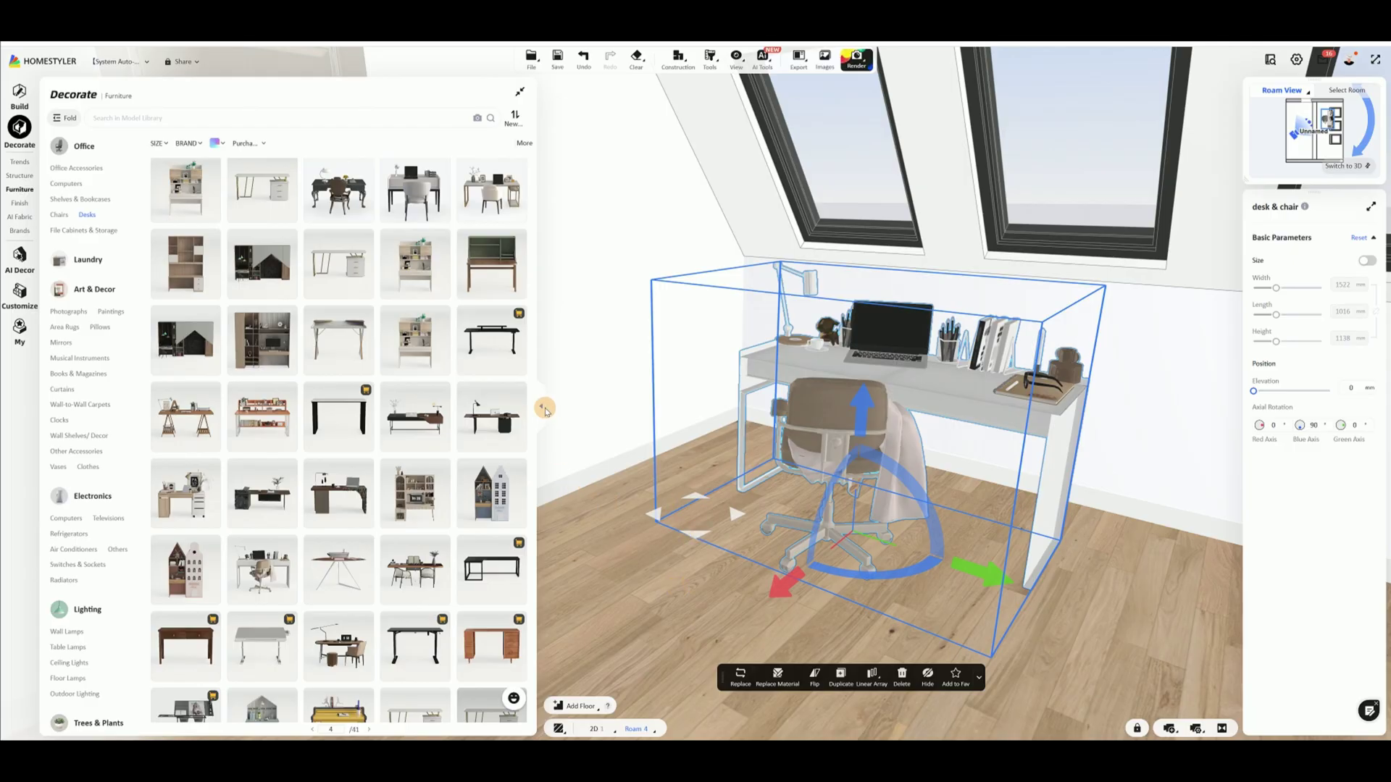
# Search the model library for bookcase(2021) and place it on the floor against the door wall, between the door and the desk
pyautogui.moveTo(655, 512); pyautogui.dragTo(633, 584)
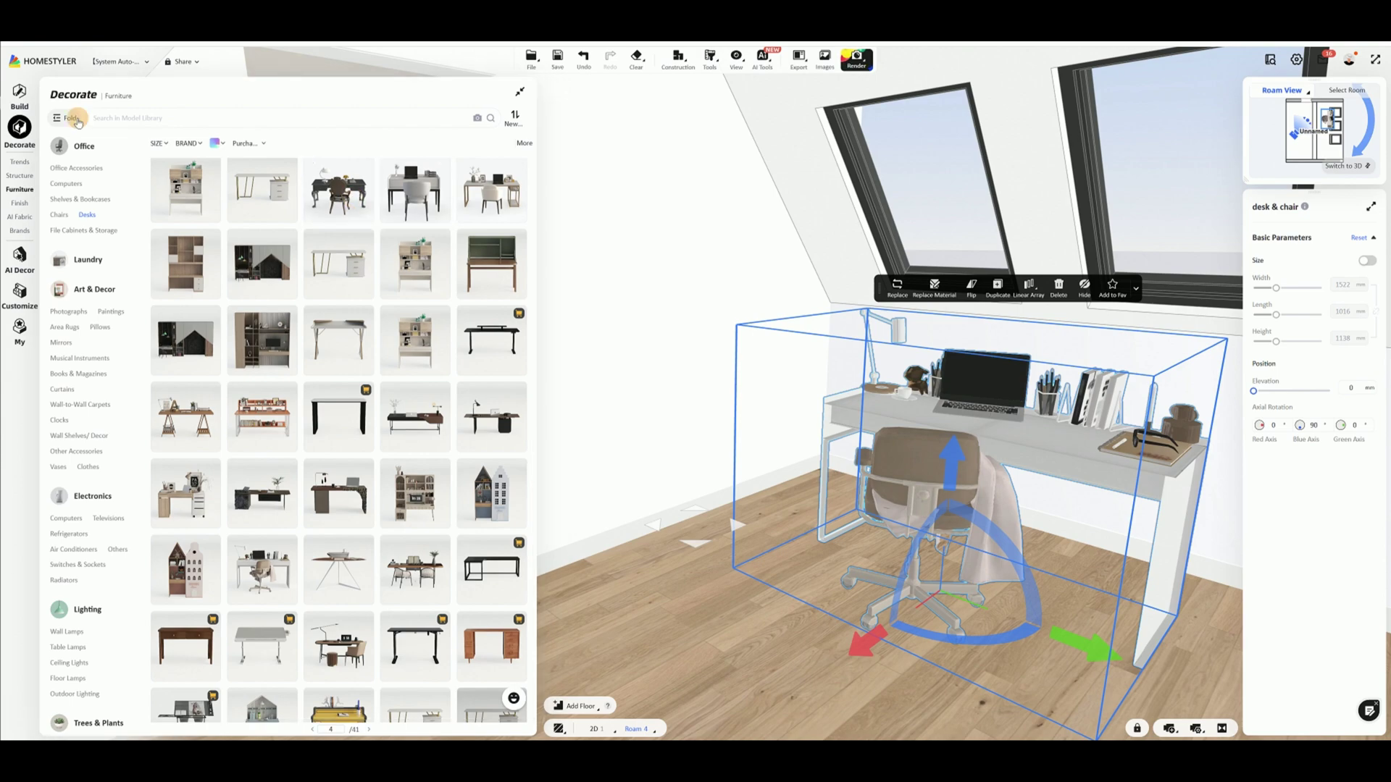
pyautogui.click(192, 120)
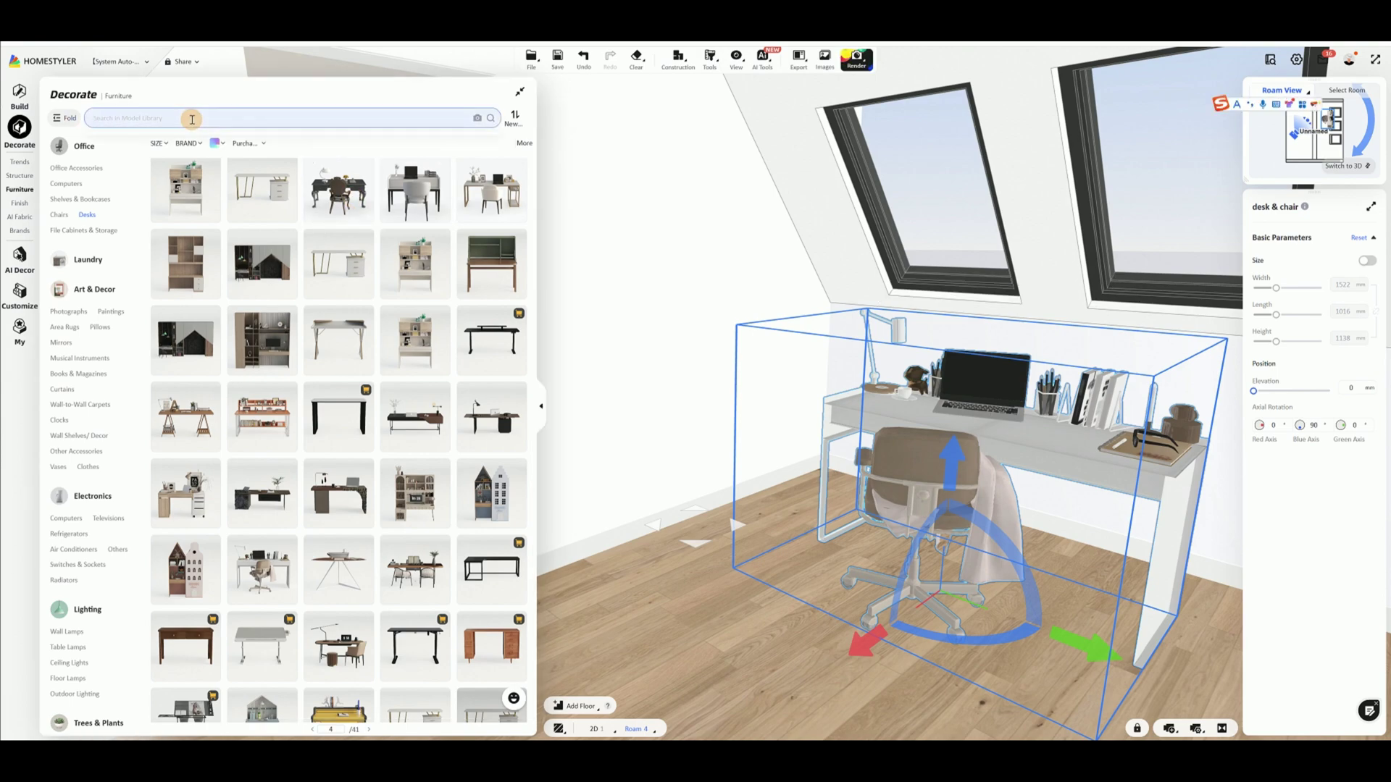
pyautogui.write('bookcase(2021)')
pyautogui.click(493, 118)
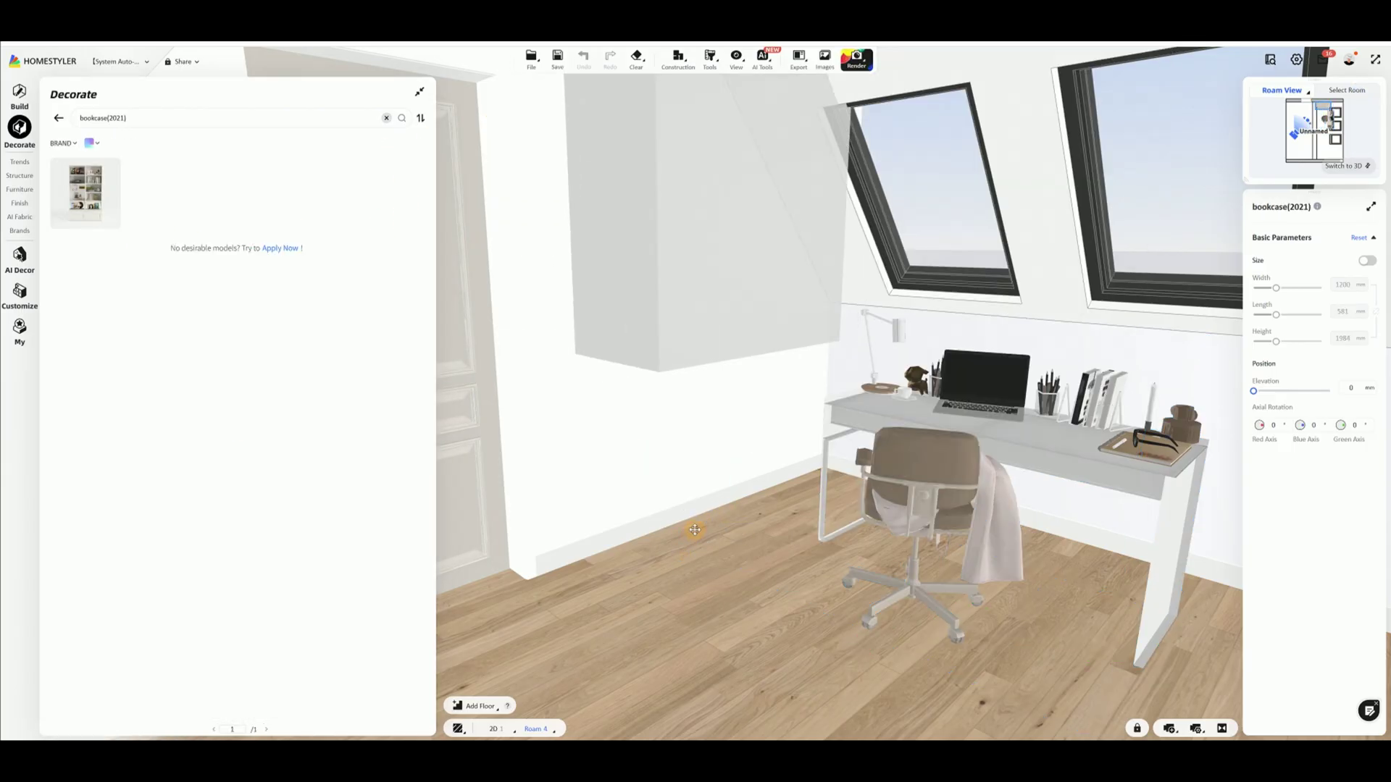
pyautogui.click(693, 528)
pyautogui.click(714, 575)
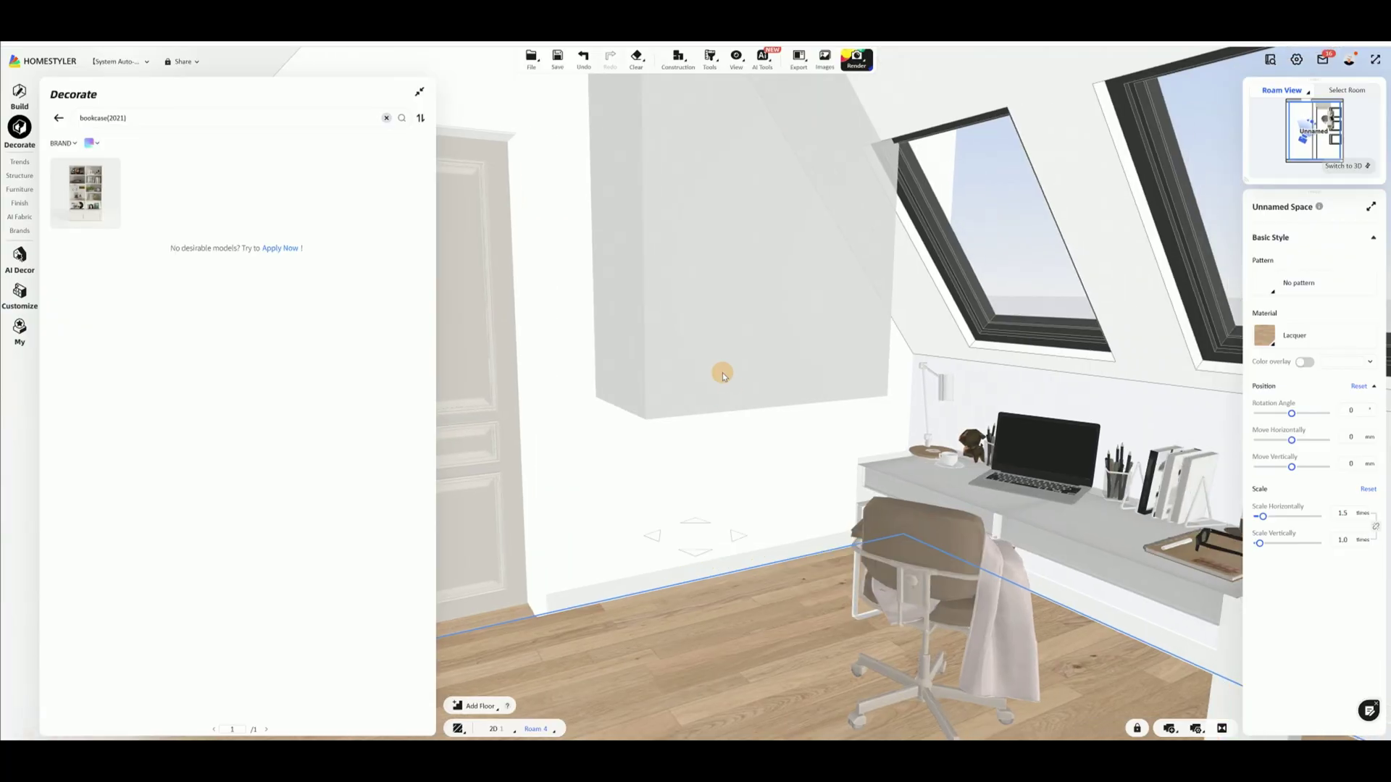
# Shift the bookcase slightly along the wall toward the door
pyautogui.click(723, 372)
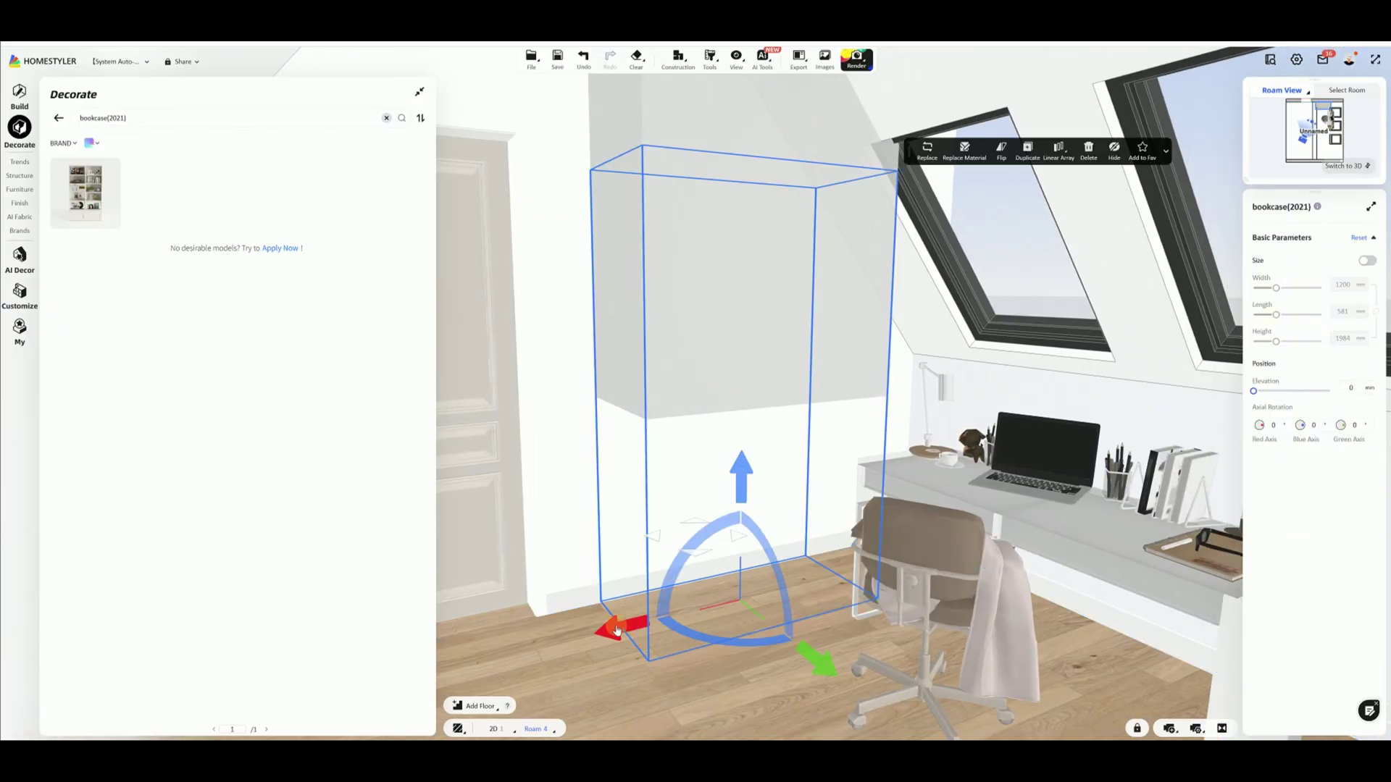
pyautogui.moveTo(614, 632)
pyautogui.mouseDown()
pyautogui.moveTo(576, 636)
pyautogui.moveTo(593, 637)
pyautogui.mouseUp()
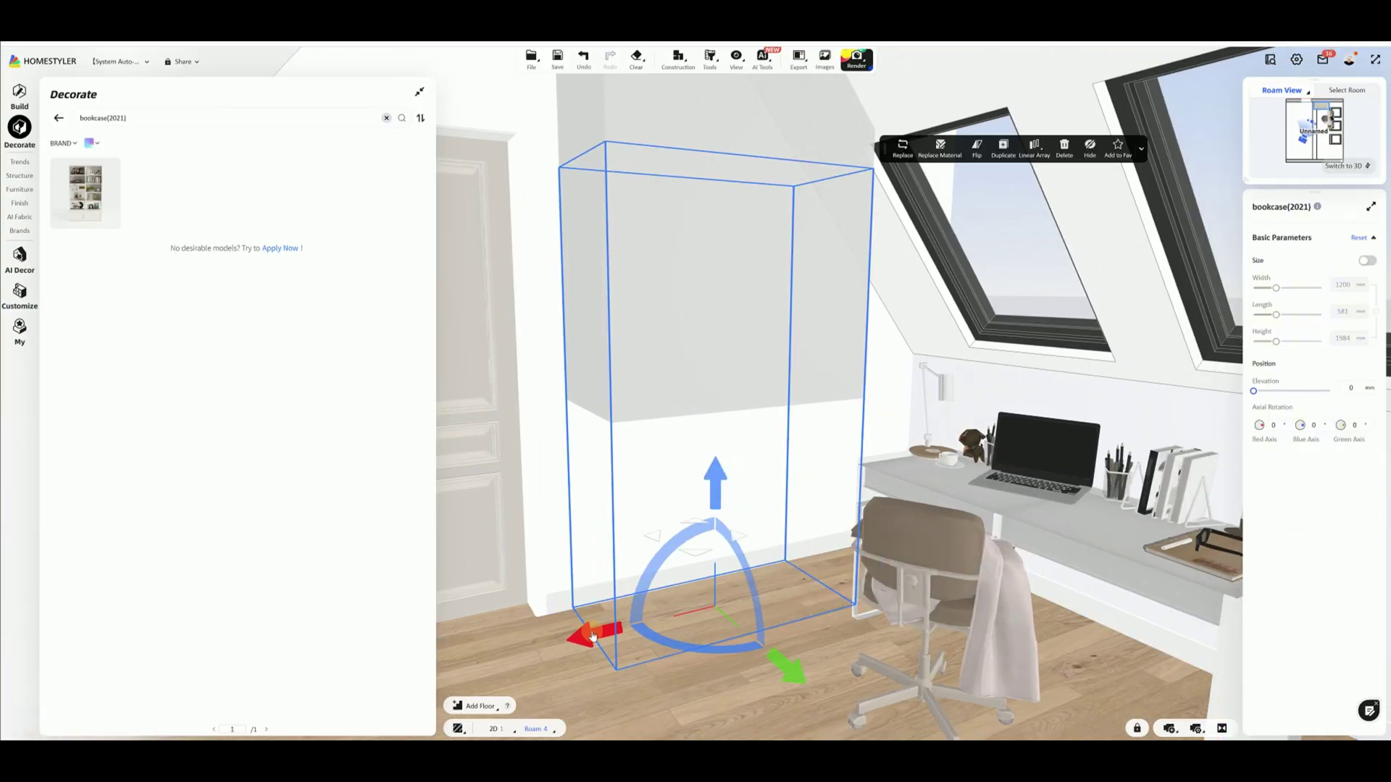
pyautogui.click(780, 716)
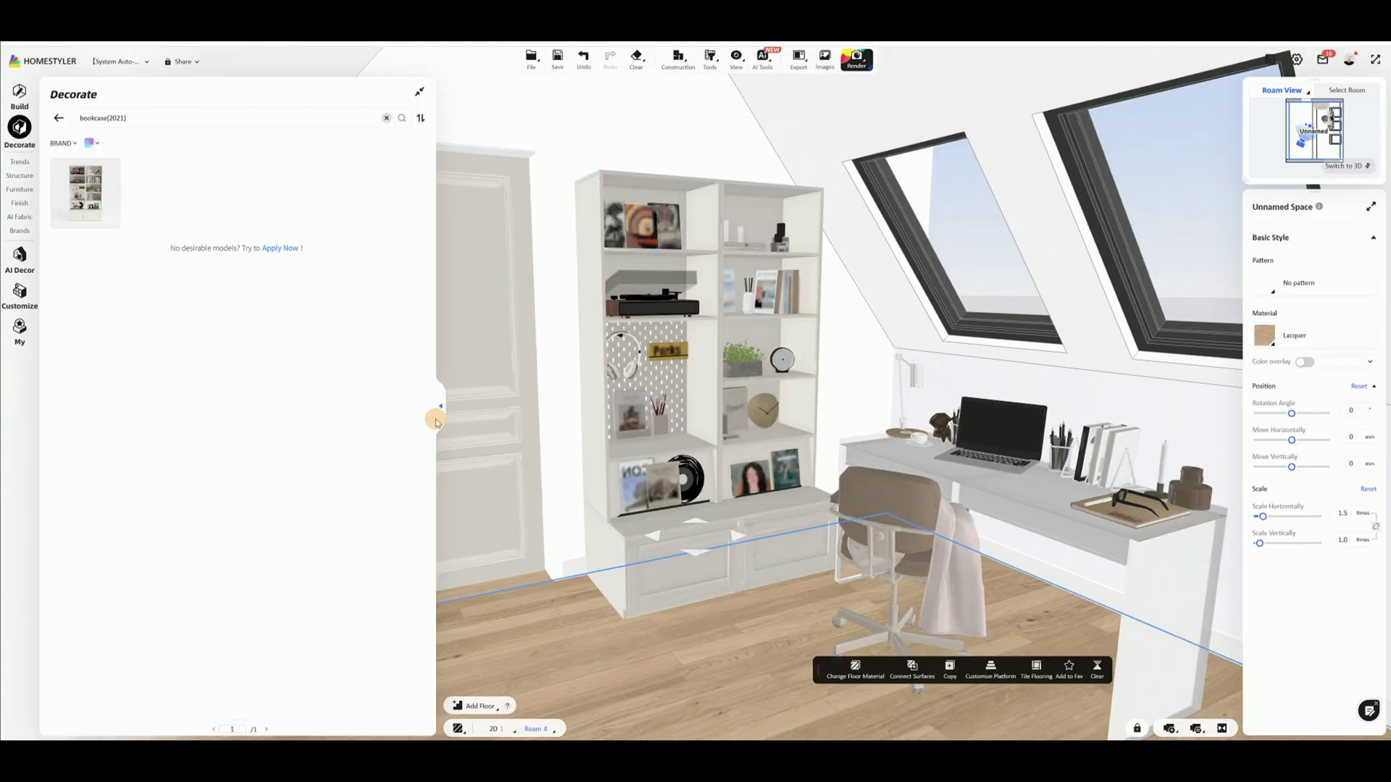
# Face the empty end wall opposite the door and show the Bedroom category's beds sorted by newest
pyautogui.click(439, 409)
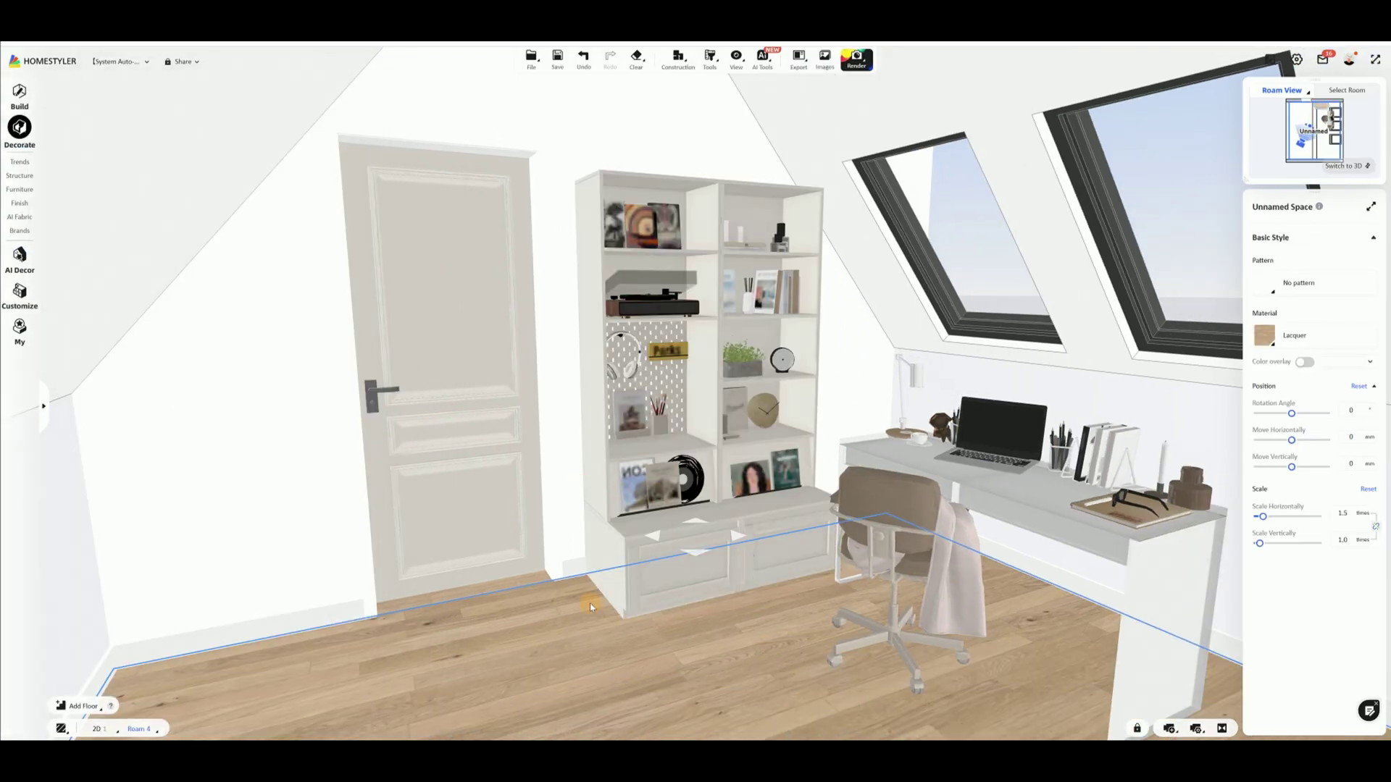
pyautogui.moveTo(571, 654); pyautogui.dragTo(468, 642)
pyautogui.moveTo(776, 628); pyautogui.dragTo(668, 594)
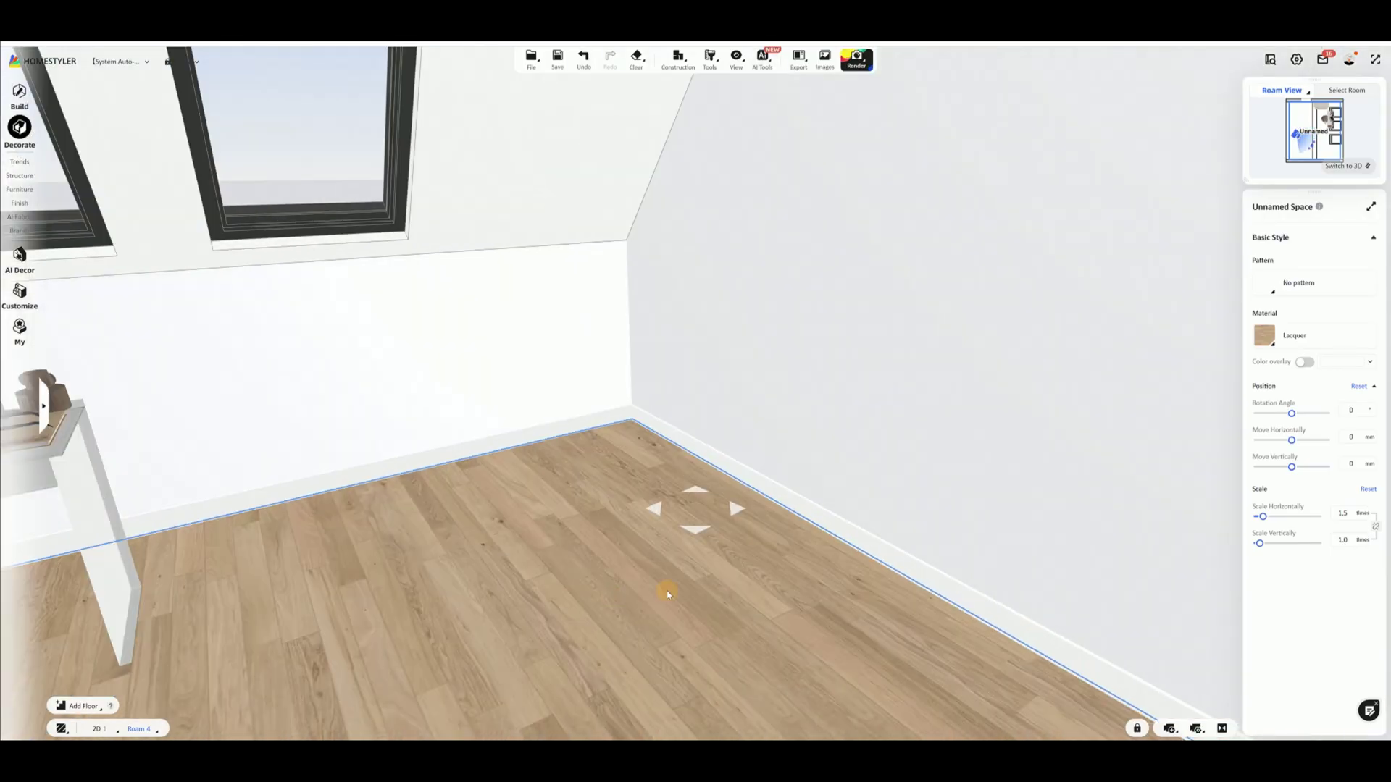
pyautogui.click(666, 590)
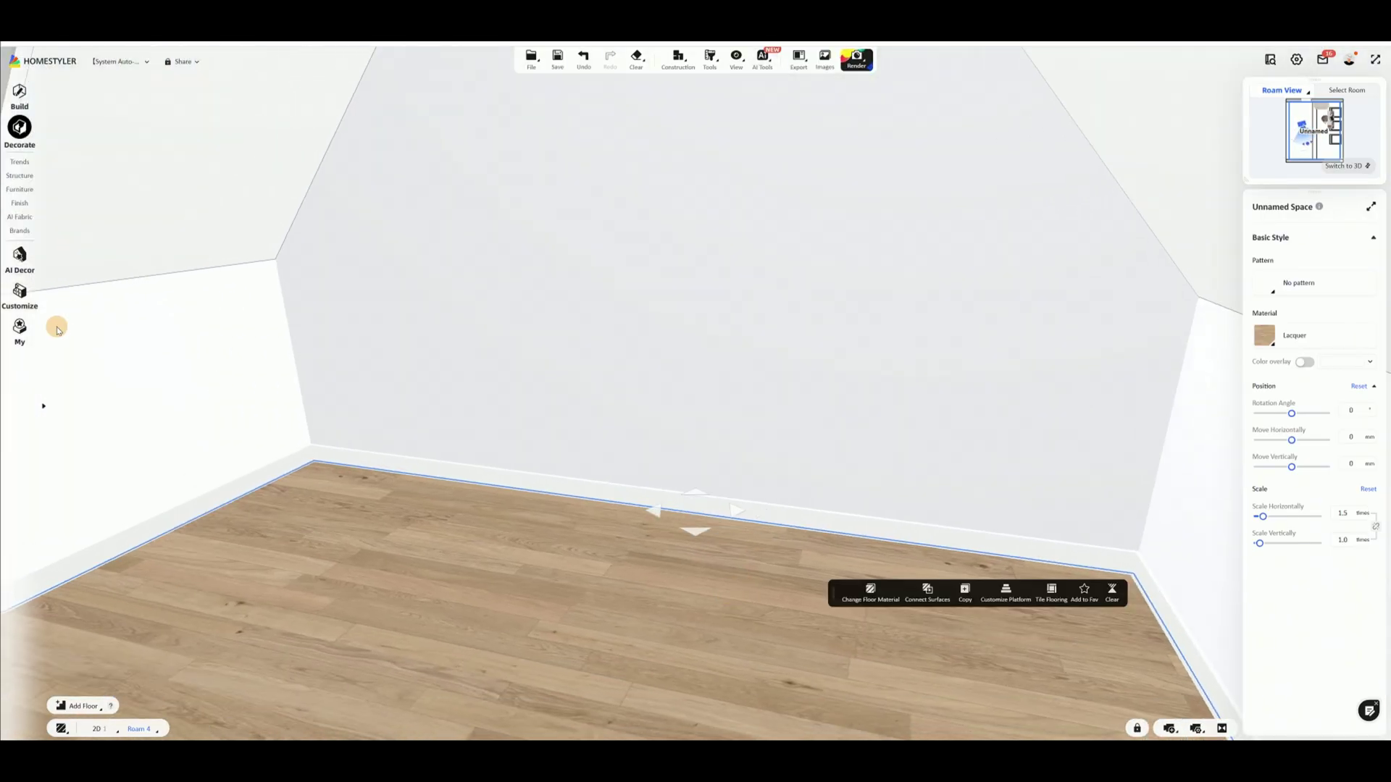
pyautogui.moveTo(15, 181)
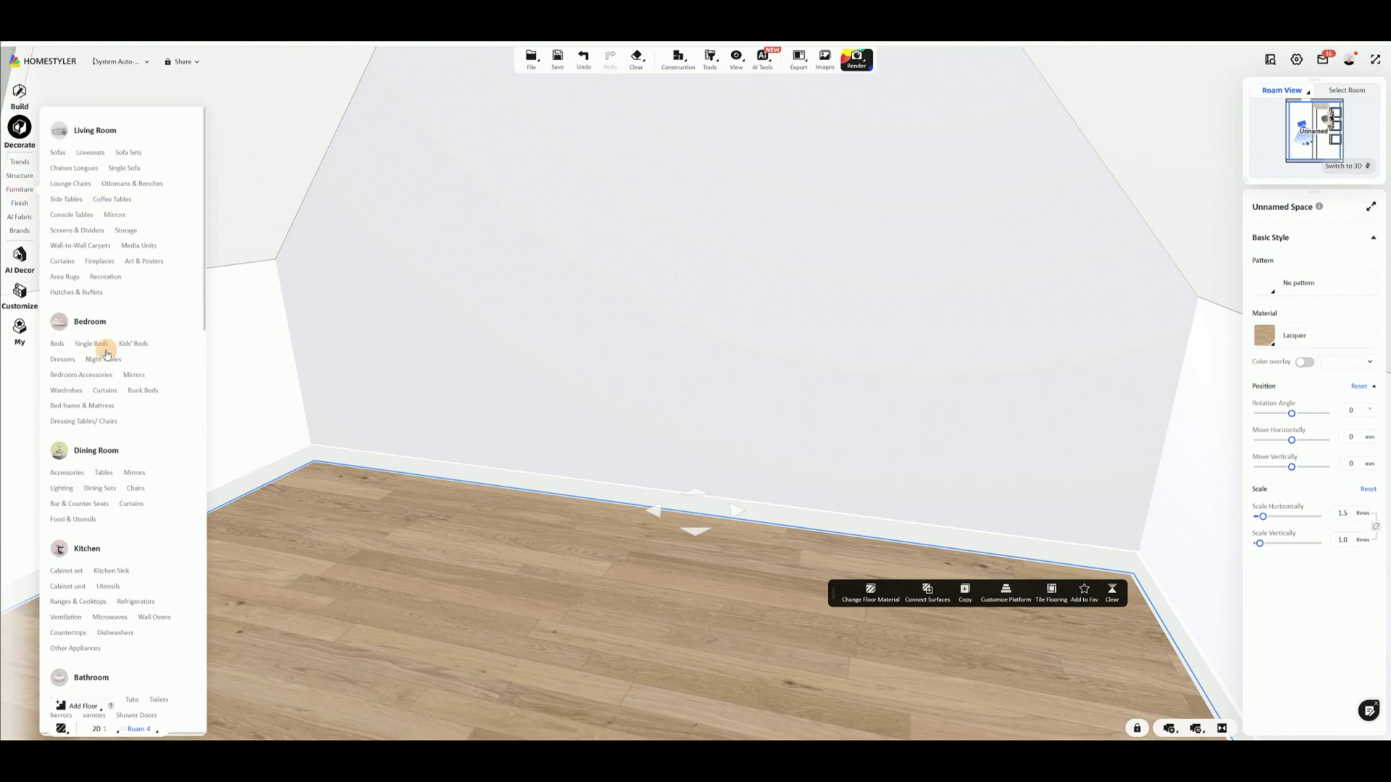
pyautogui.click(57, 344)
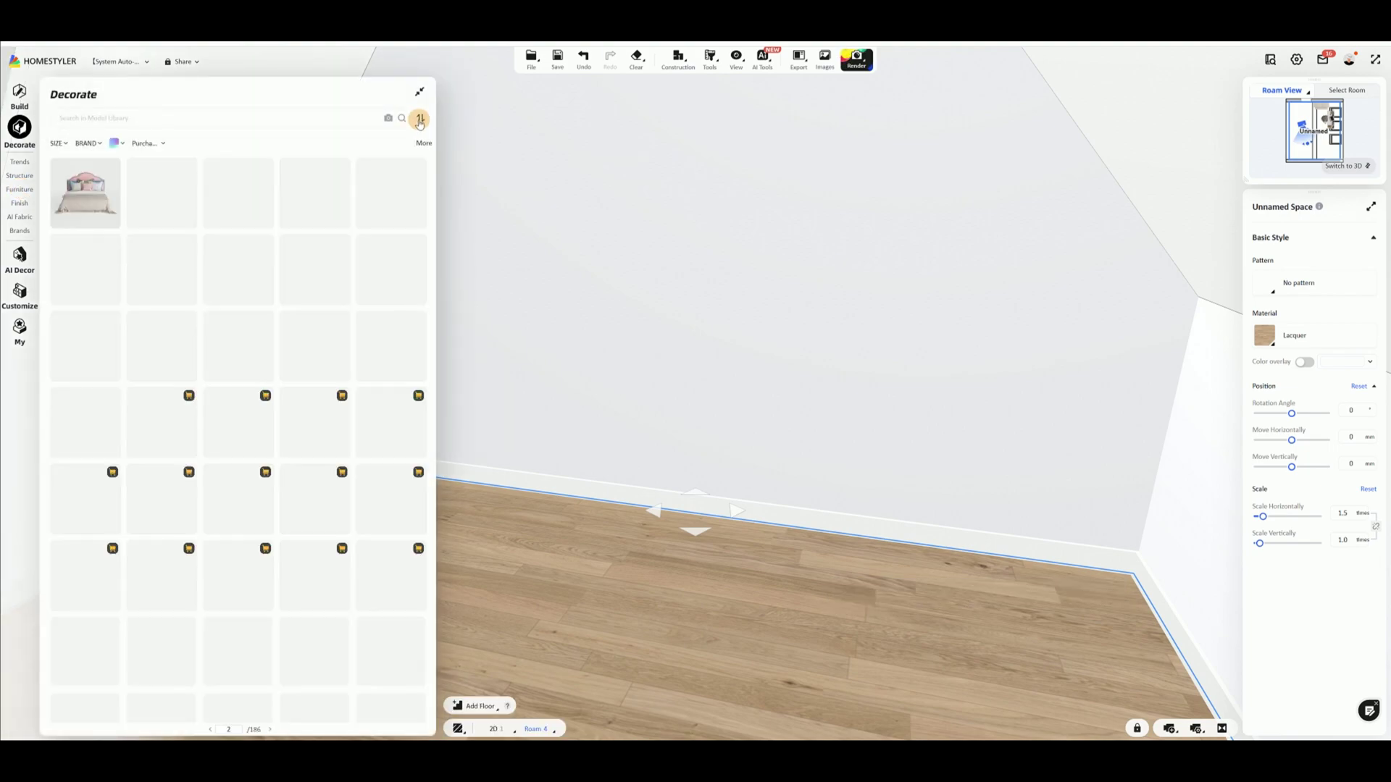
pyautogui.click(418, 122)
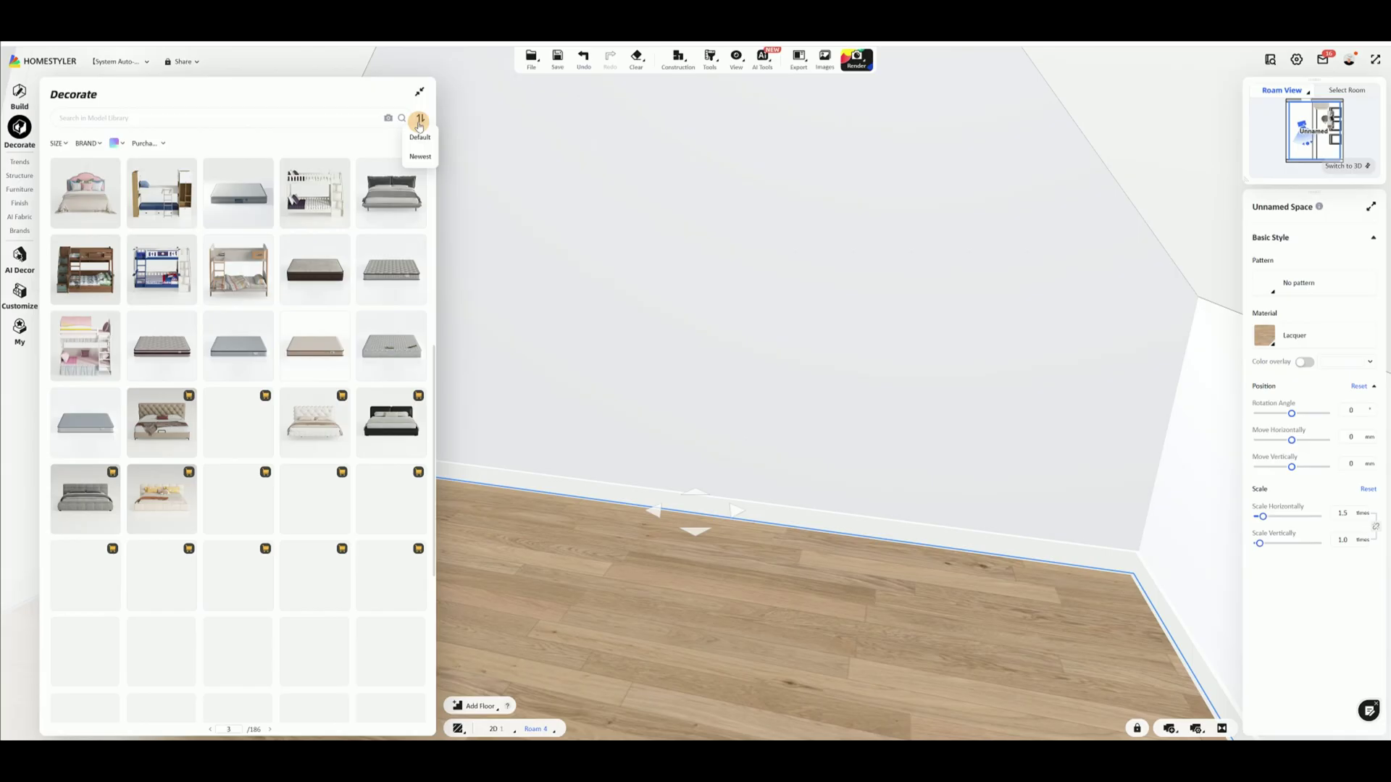
pyautogui.click(420, 157)
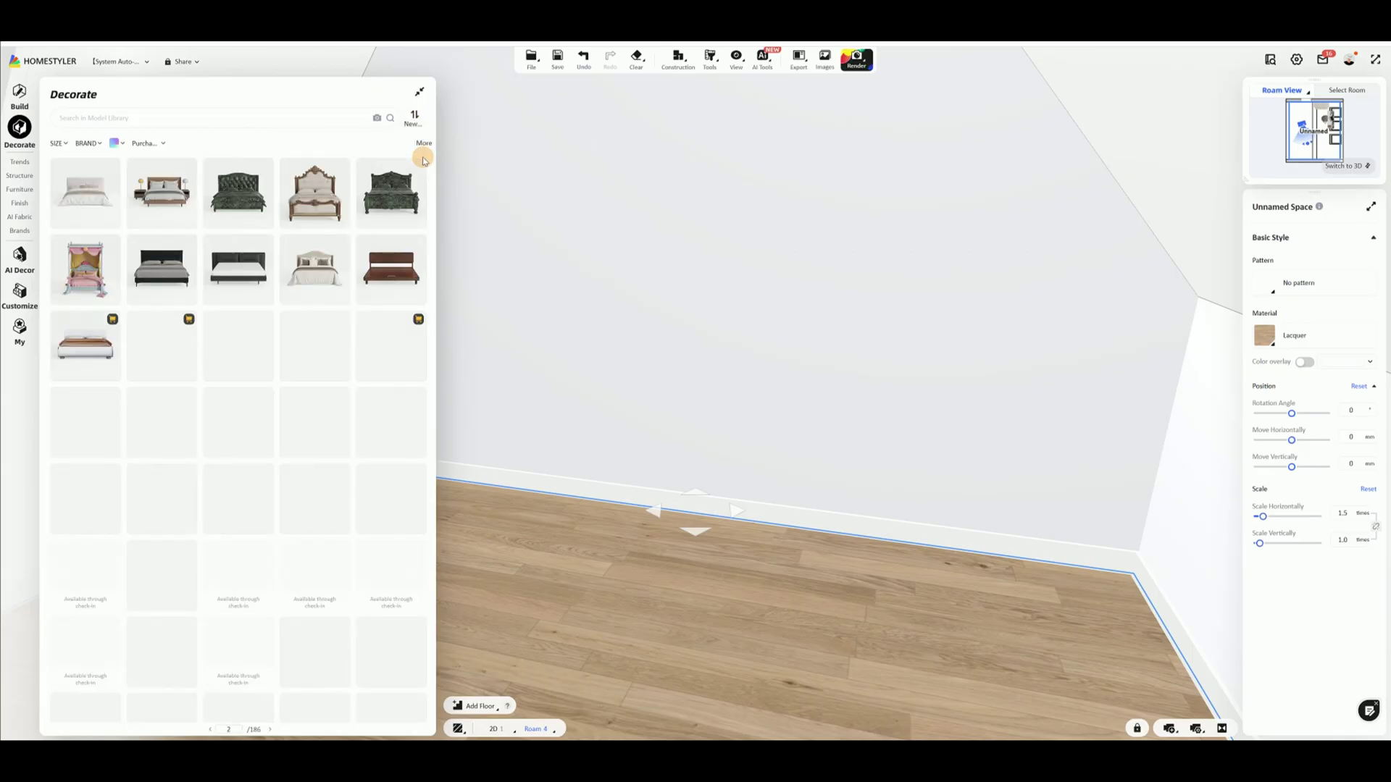
# Place the light-coloured double bed on the floor, rotate it to -180° with its headboard on the end wall, and shift it away from the skylights
pyautogui.moveTo(500, 250); pyautogui.dragTo(568, 267)
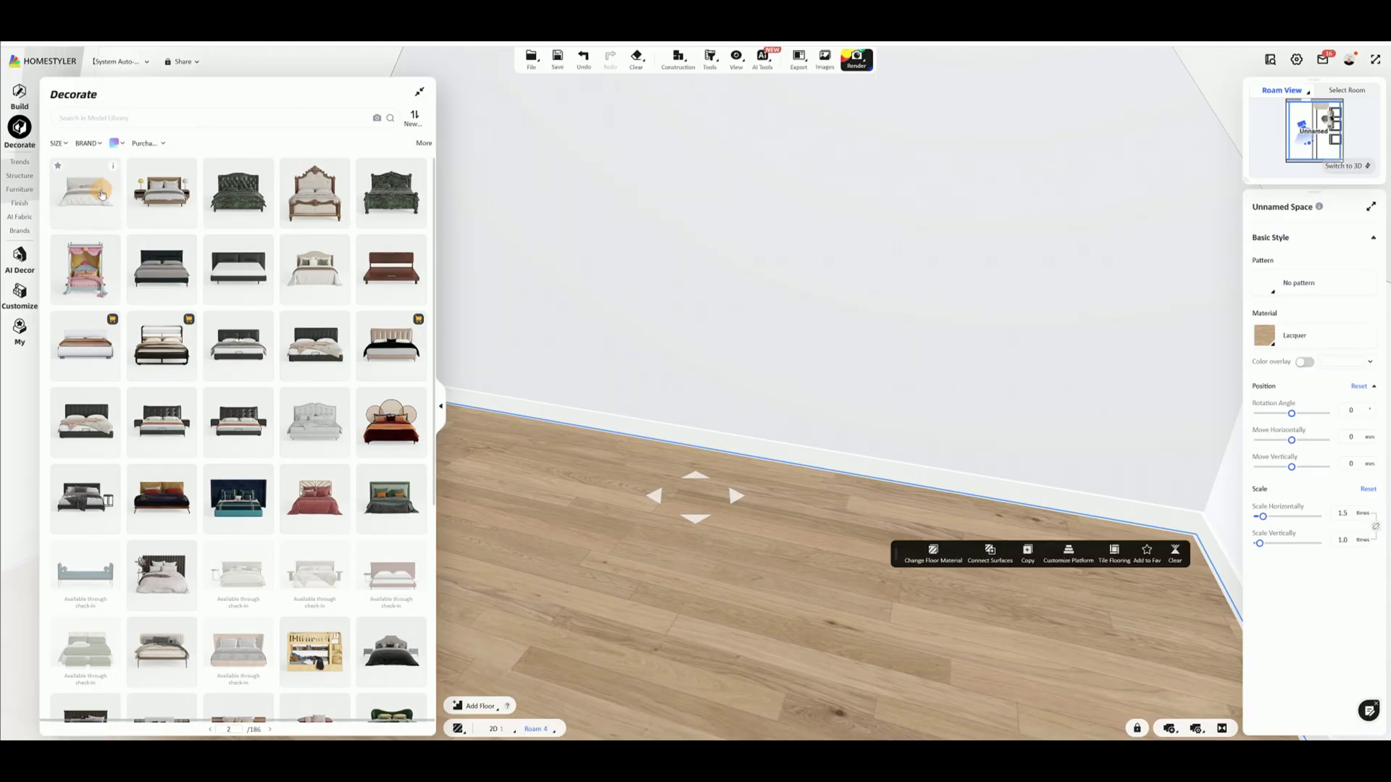
pyautogui.click(720, 460)
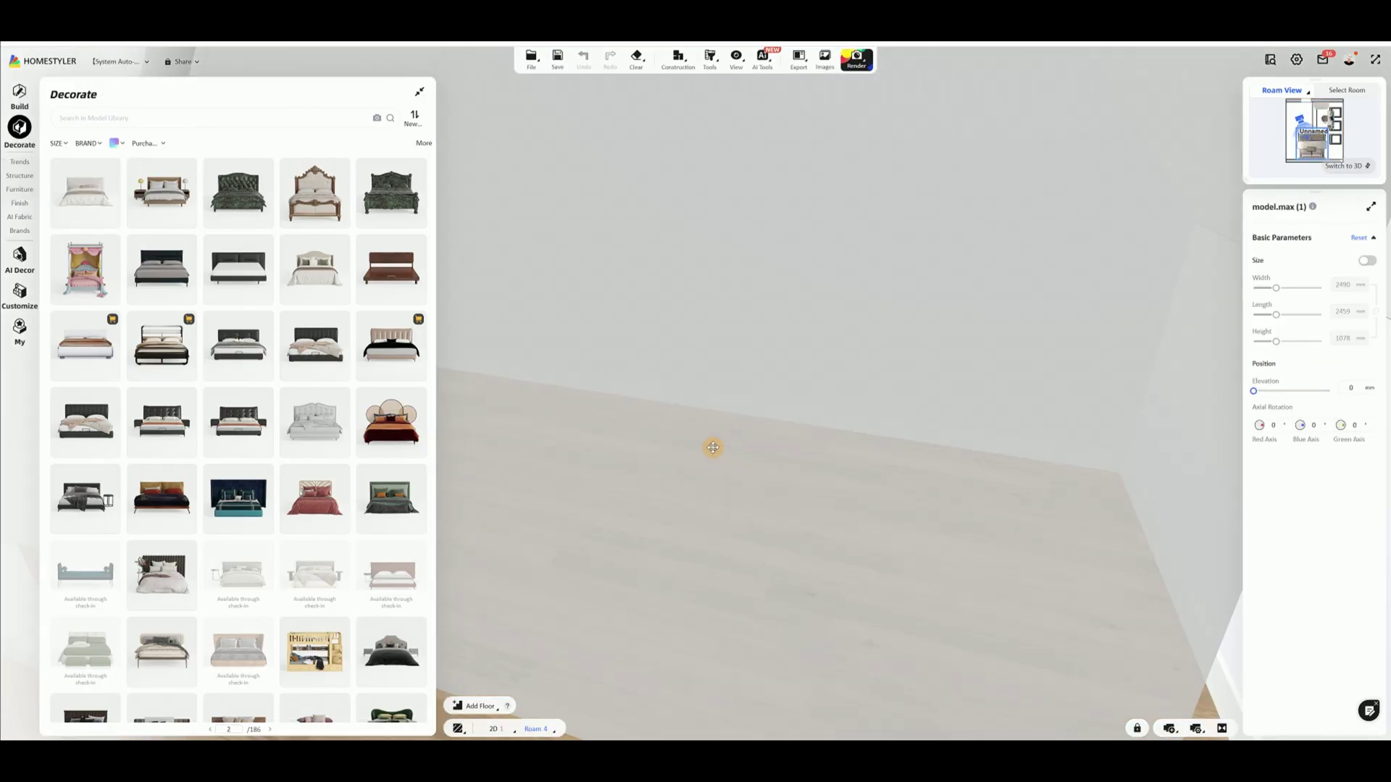
pyautogui.moveTo(712, 450); pyautogui.dragTo(832, 506)
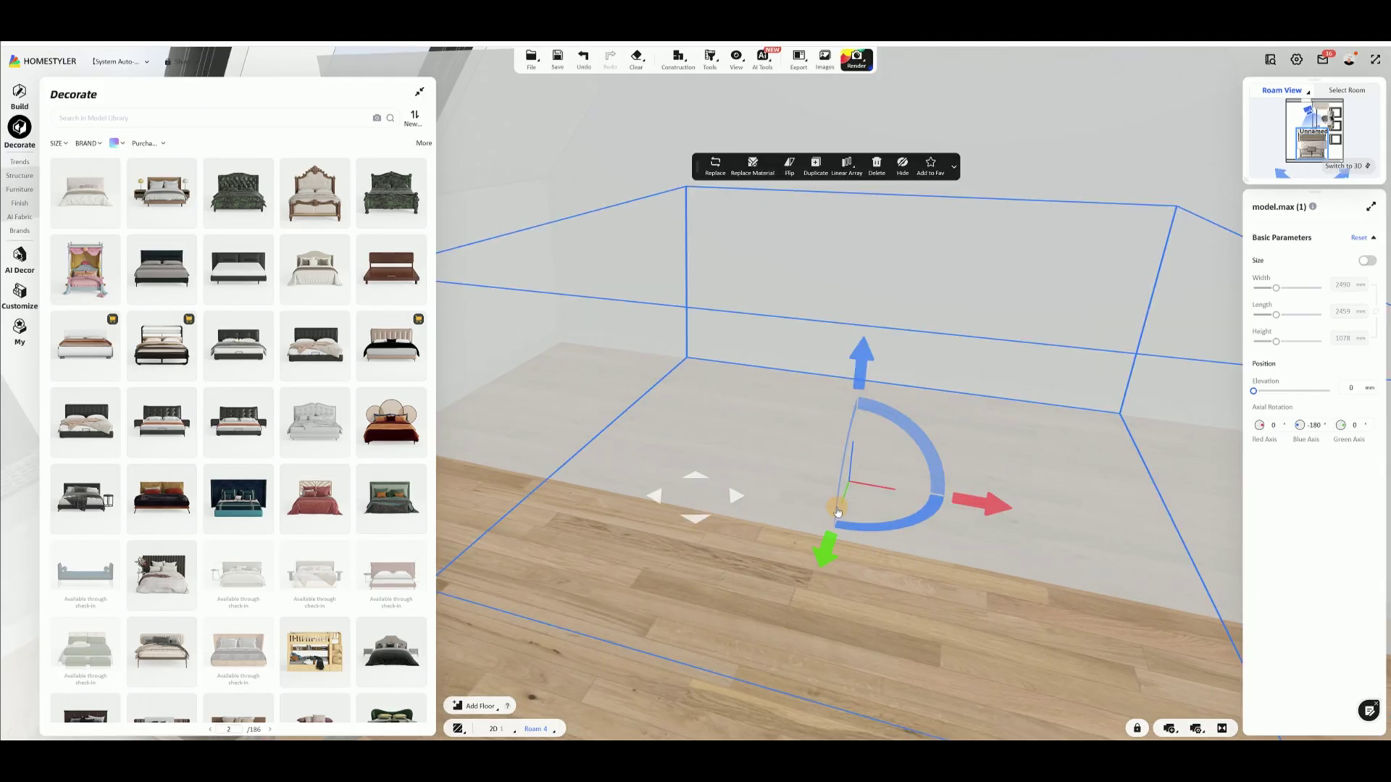
pyautogui.scroll(-5, 827, 508)
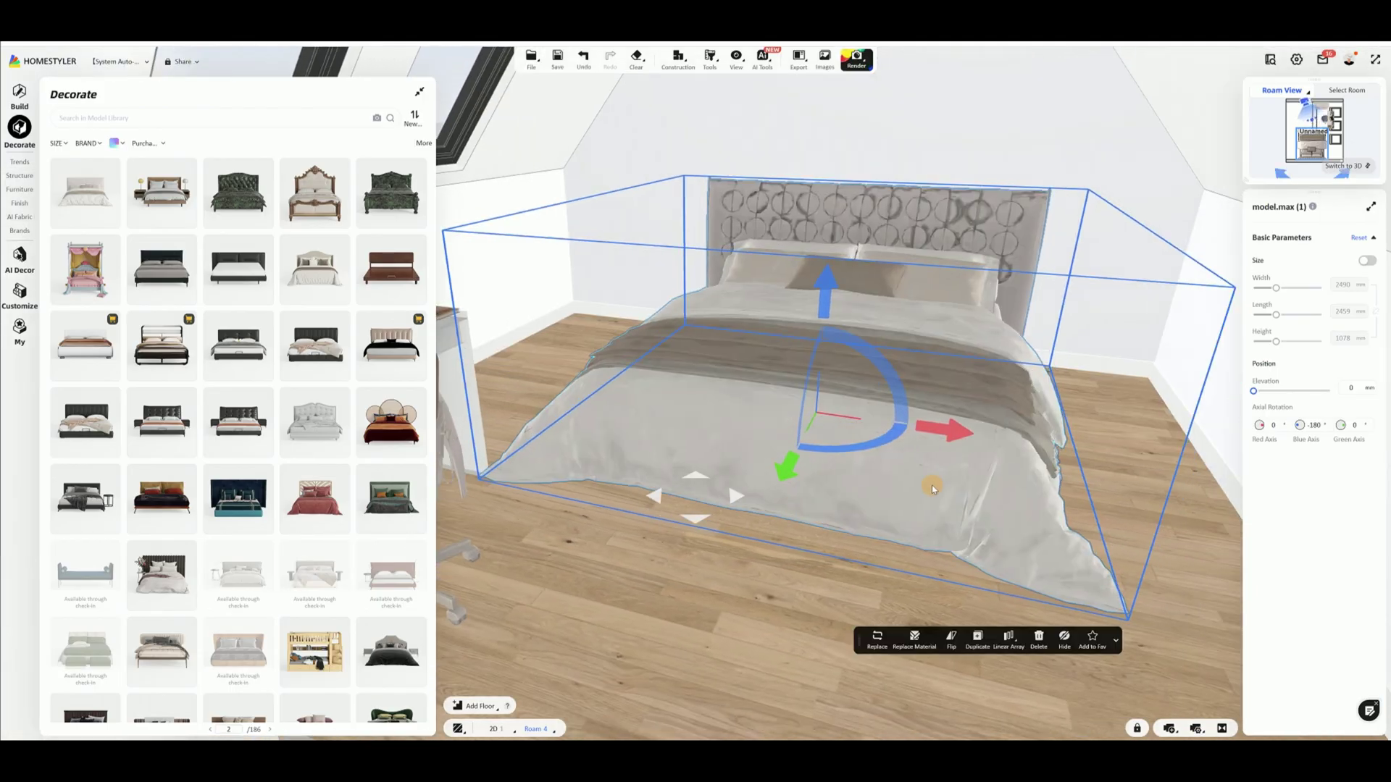
pyautogui.moveTo(955, 433); pyautogui.dragTo(974, 439)
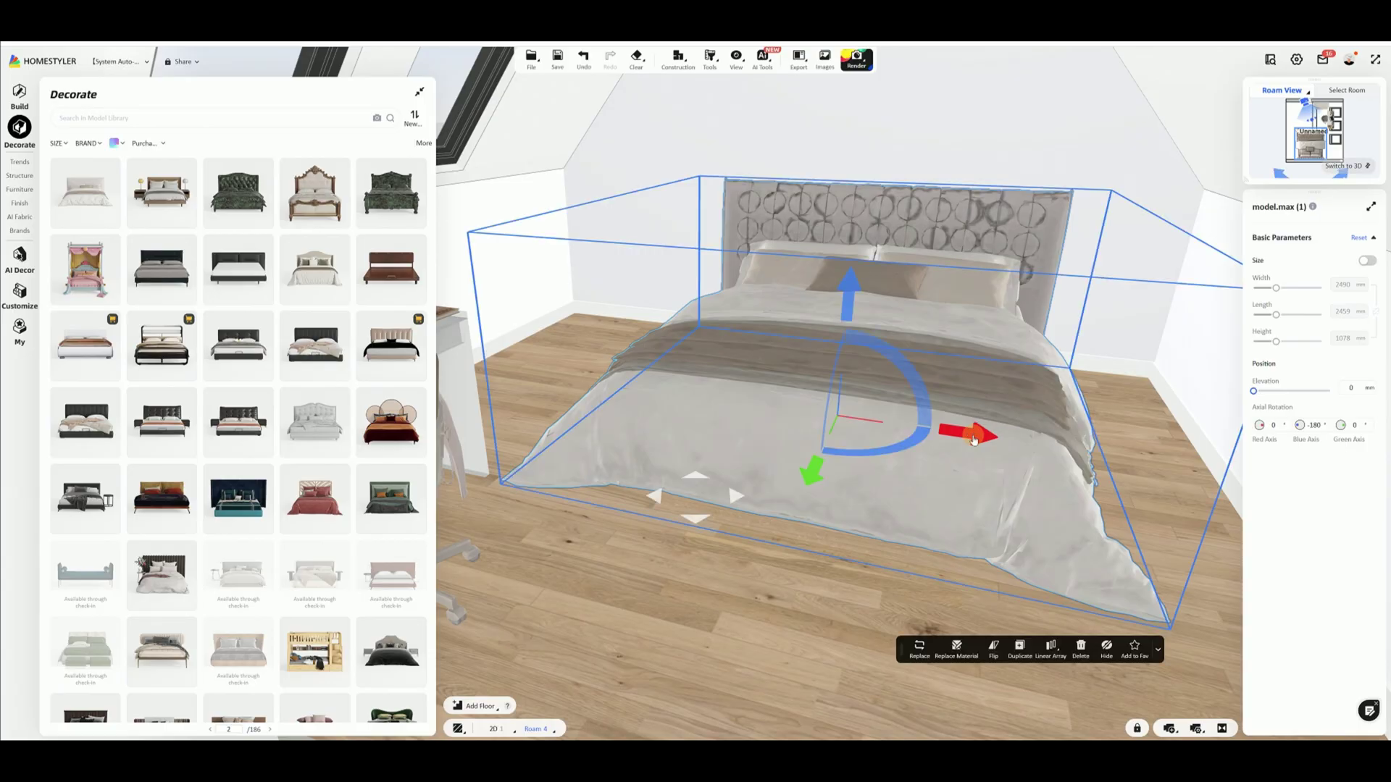
# Check the spacing between bed, desk and bookcase, and nudge the bookcase toward the door to clear the desk
pyautogui.moveTo(467, 603); pyautogui.dragTo(636, 591)
pyautogui.press('w')
pyautogui.press('d')
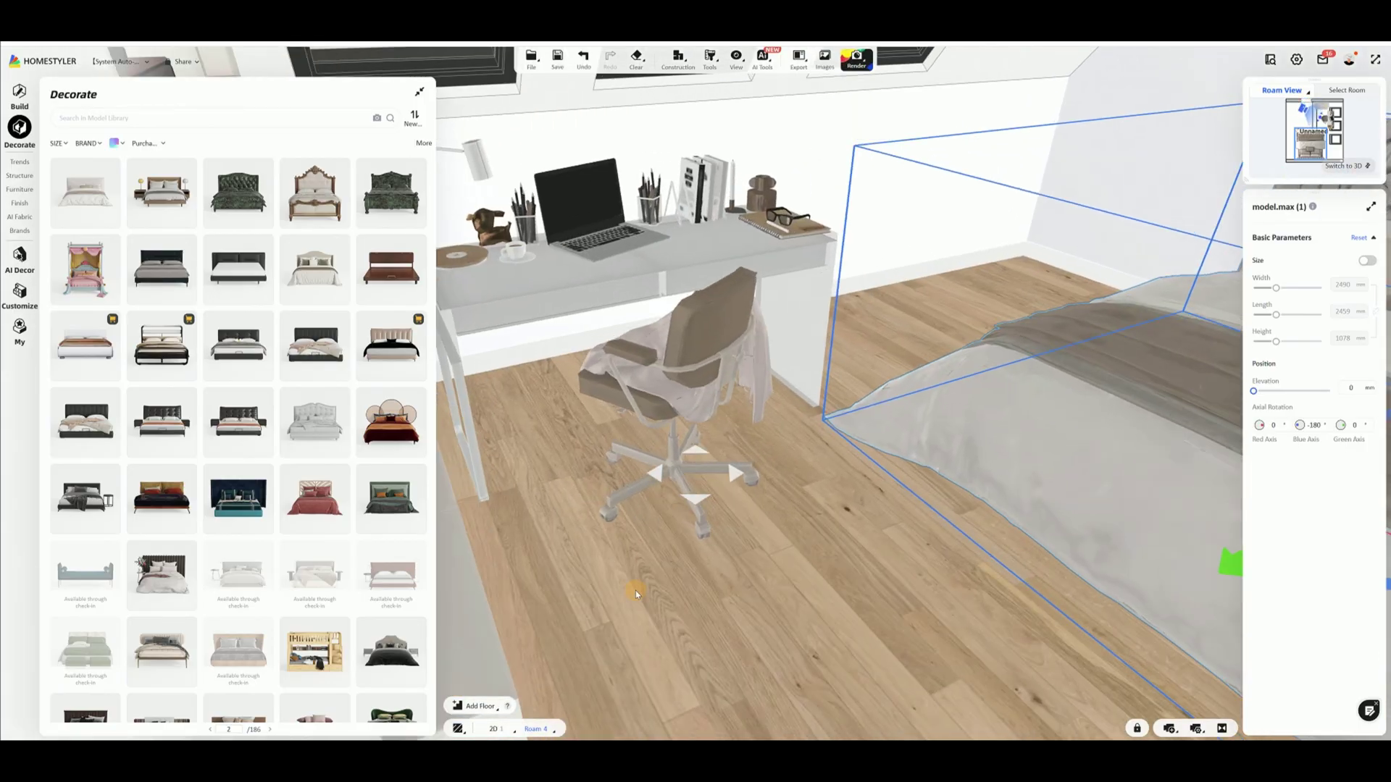
pyautogui.press('d')
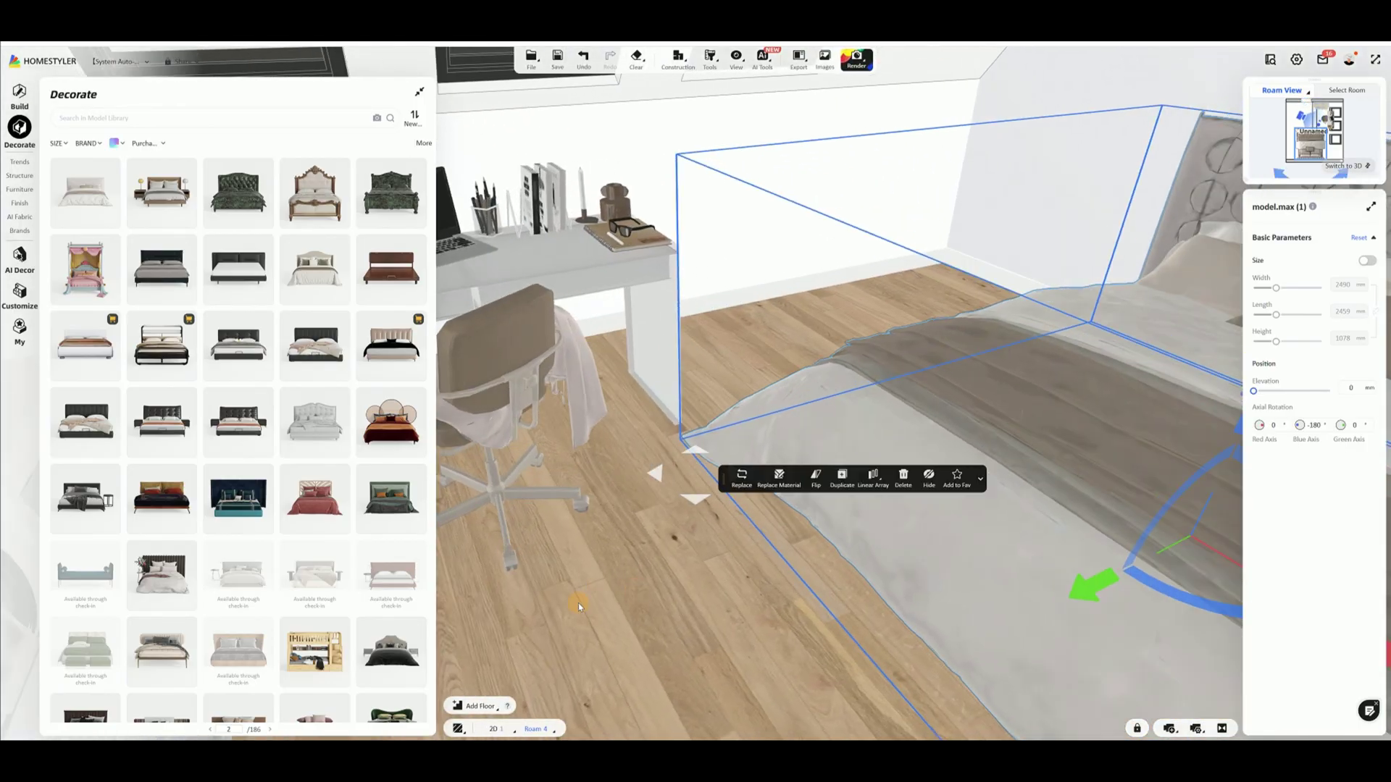
pyautogui.moveTo(507, 604); pyautogui.dragTo(670, 602)
pyautogui.click(819, 321)
pyautogui.click(821, 325)
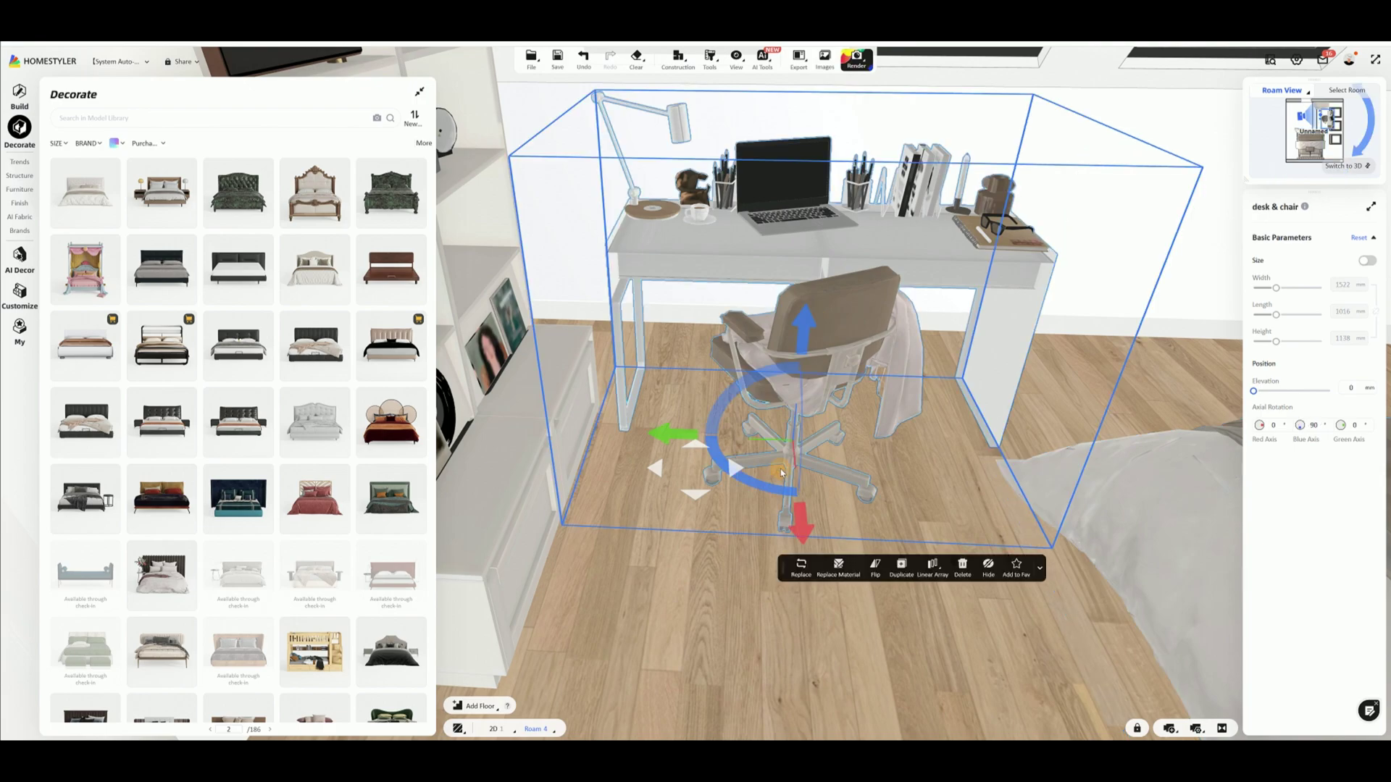
pyautogui.scroll(3, 695, 463)
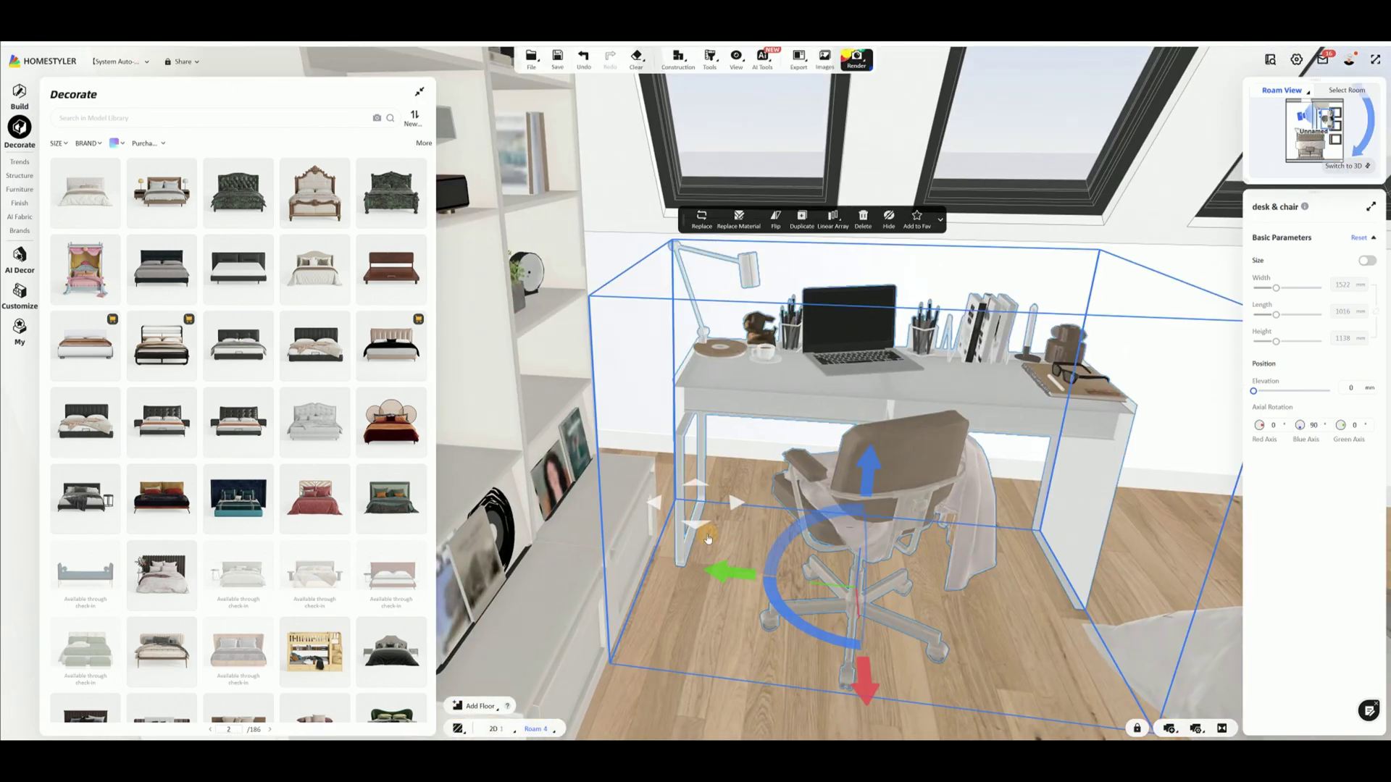
pyautogui.moveTo(727, 576); pyautogui.dragTo(725, 504)
pyautogui.click(761, 480)
pyautogui.moveTo(656, 562); pyautogui.dragTo(605, 626)
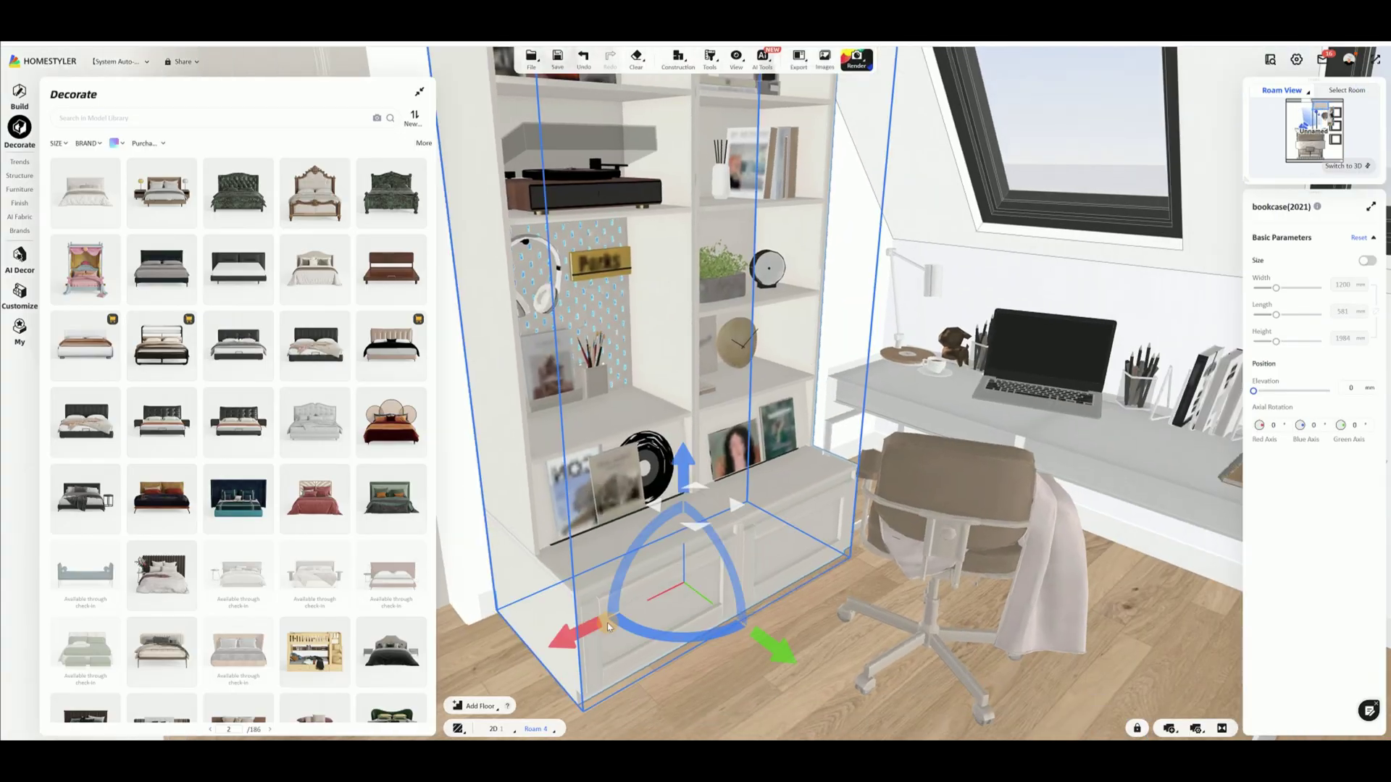
pyautogui.moveTo(837, 596)
pyautogui.mouseDown()
pyautogui.moveTo(748, 585)
pyautogui.moveTo(823, 594)
pyautogui.mouseUp()
# Push the desk and chair set back toward the skylight wall and nudge it slightly away from the bookcase
pyautogui.click(718, 457)
pyautogui.moveTo(1093, 563)
pyautogui.mouseDown()
pyautogui.moveTo(1072, 565)
pyautogui.moveTo(1106, 571)
pyautogui.mouseUp()
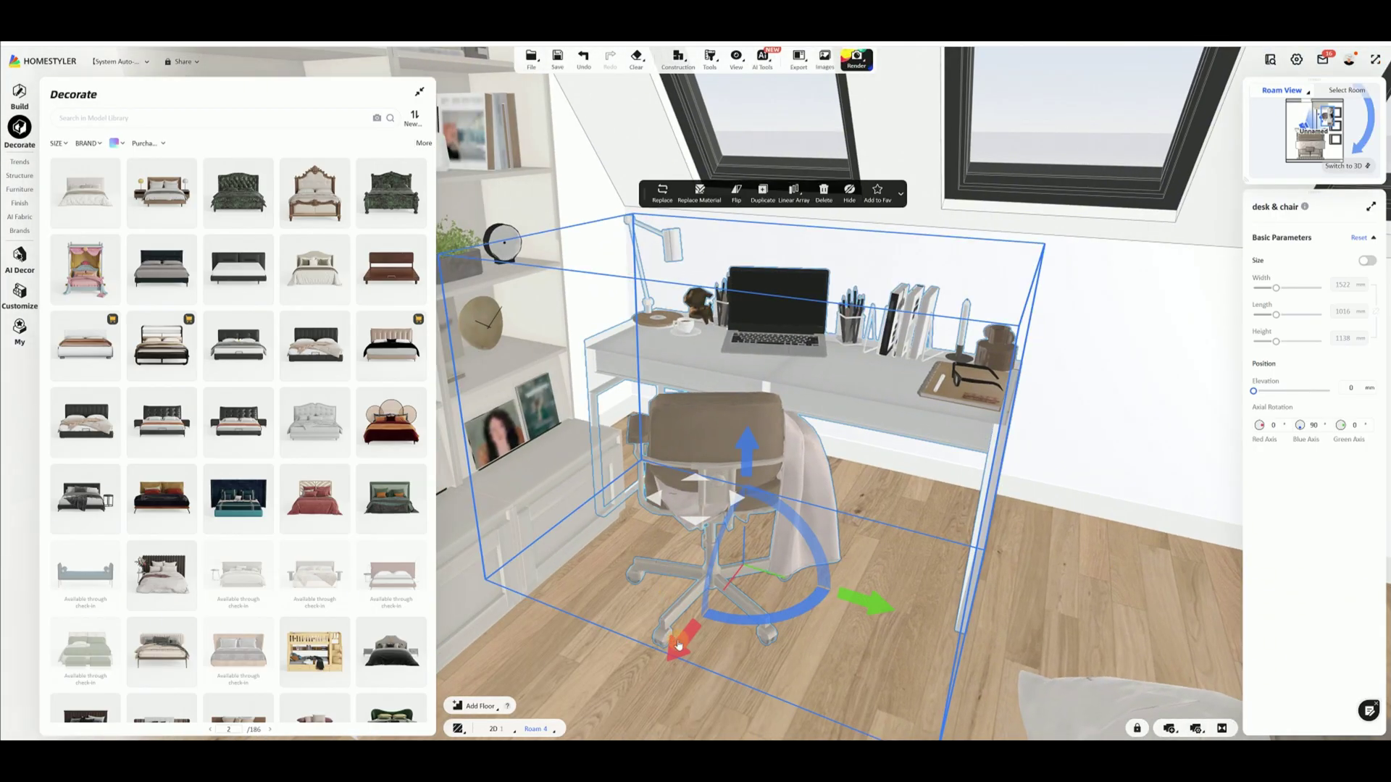
pyautogui.moveTo(679, 645); pyautogui.dragTo(737, 592)
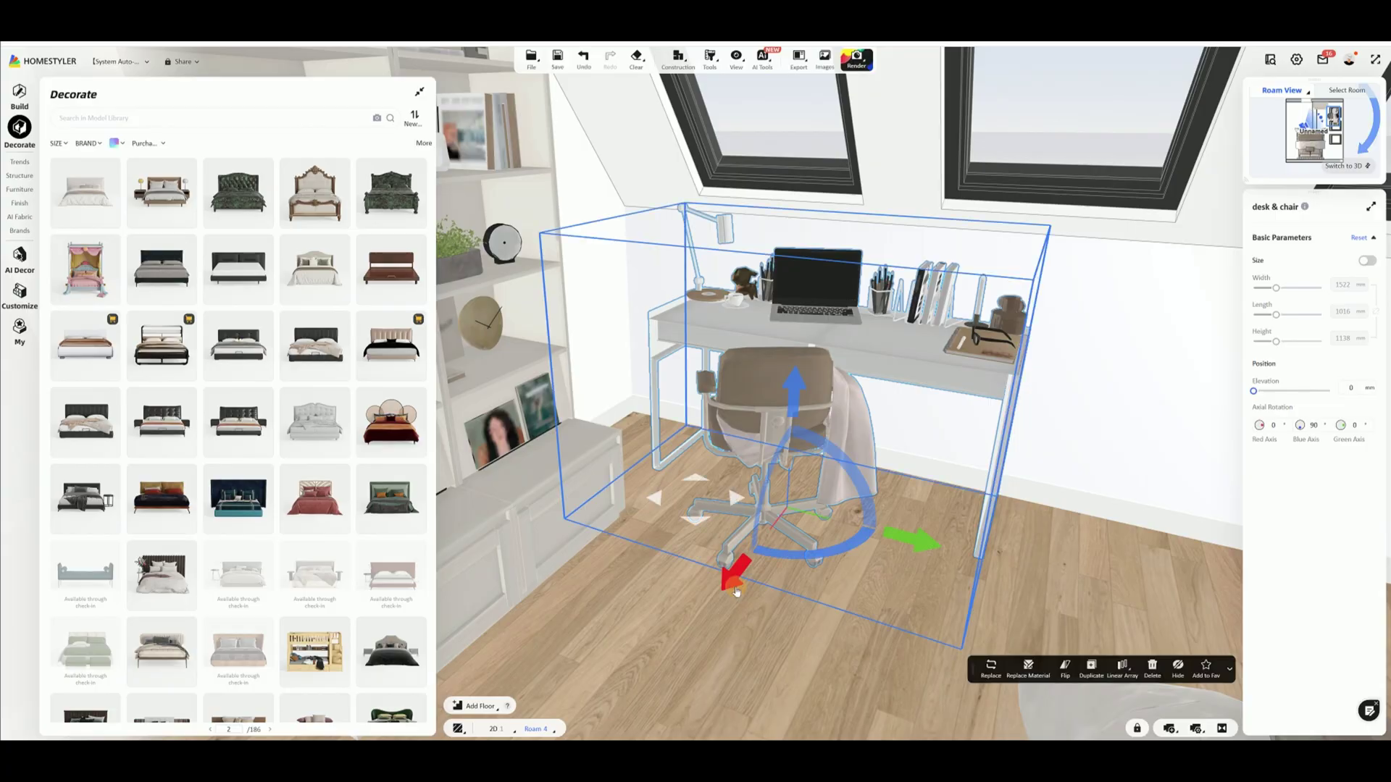
pyautogui.moveTo(939, 571); pyautogui.dragTo(786, 602)
pyautogui.moveTo(607, 584); pyautogui.dragTo(606, 588)
pyautogui.moveTo(736, 673); pyautogui.dragTo(828, 511)
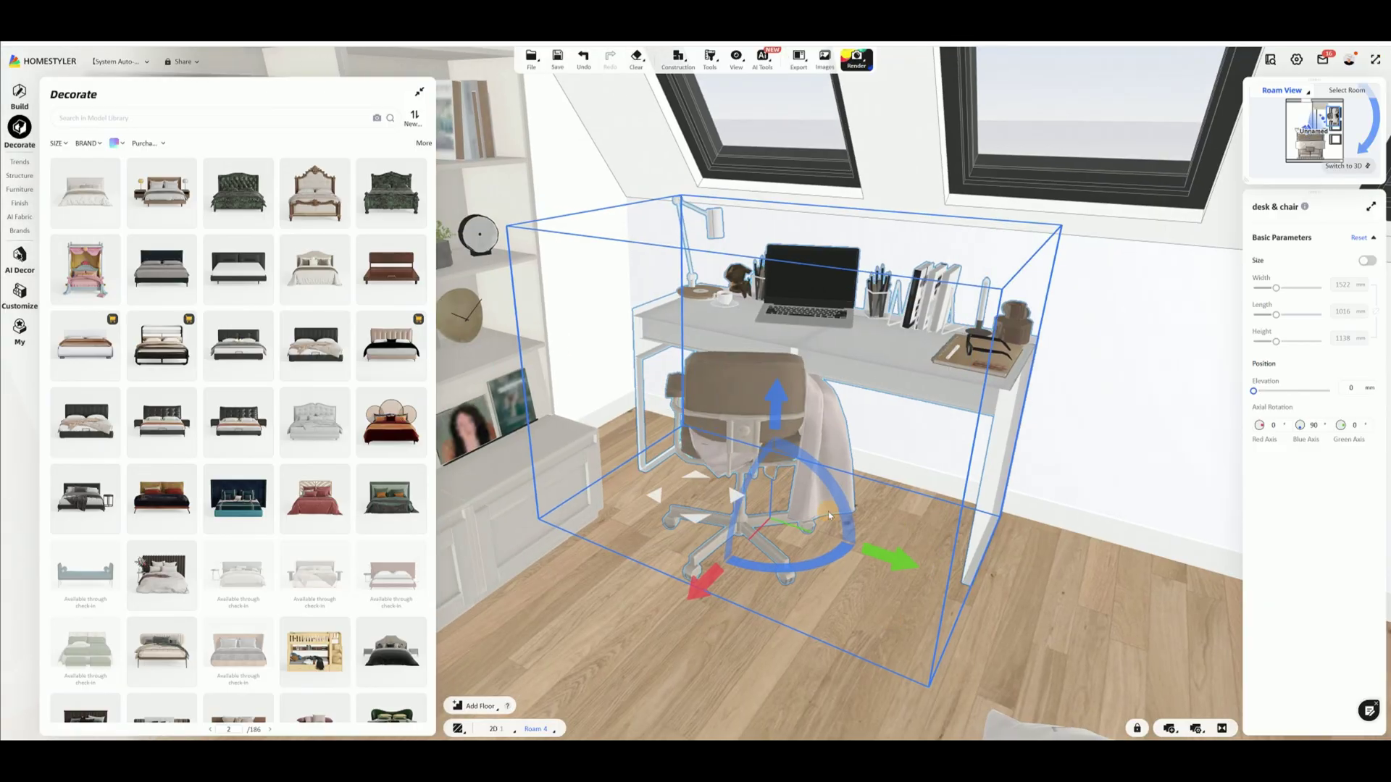
pyautogui.moveTo(875, 555); pyautogui.dragTo(887, 564)
pyautogui.click(738, 645)
# Face the bed and show the Bedroom category's night tables sorted by newest
pyautogui.moveTo(751, 681); pyautogui.dragTo(621, 534)
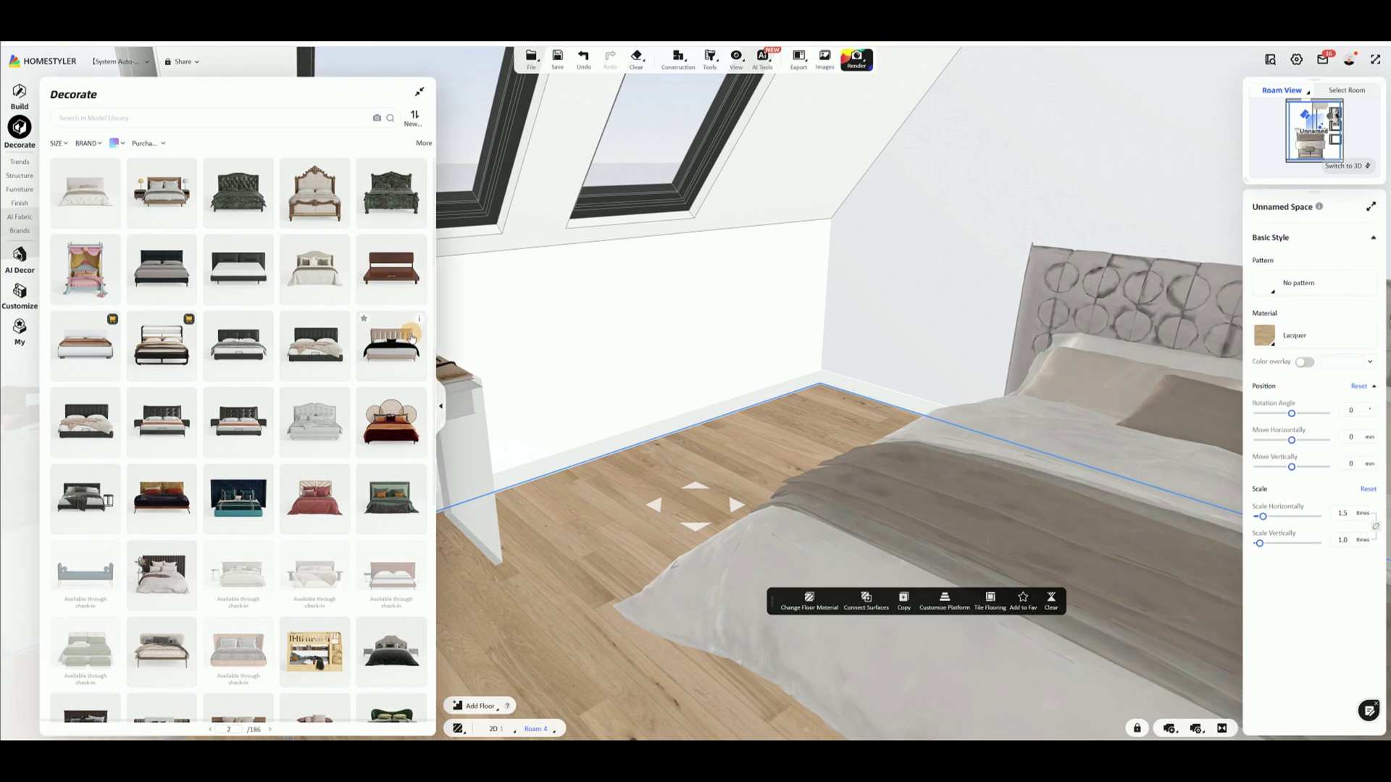
pyautogui.moveTo(15, 190)
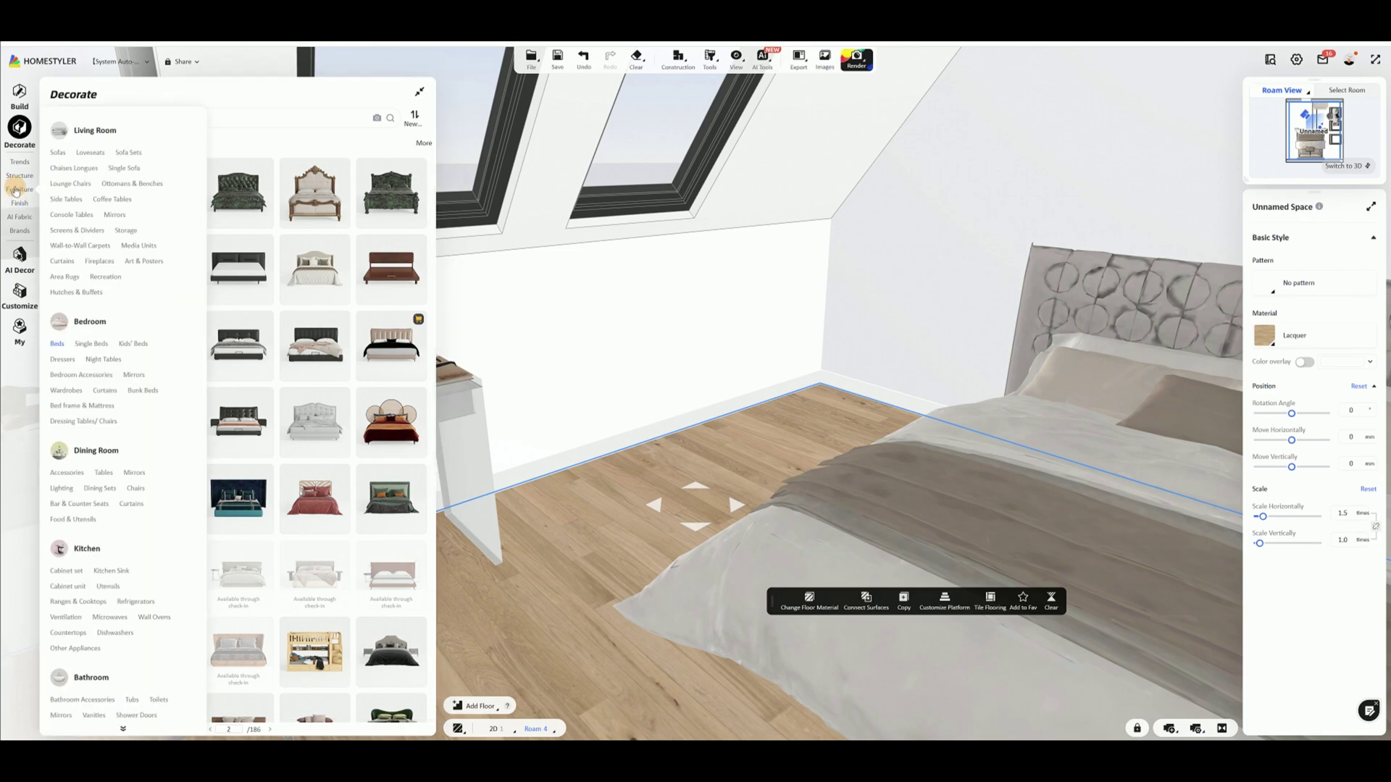
pyautogui.click(104, 360)
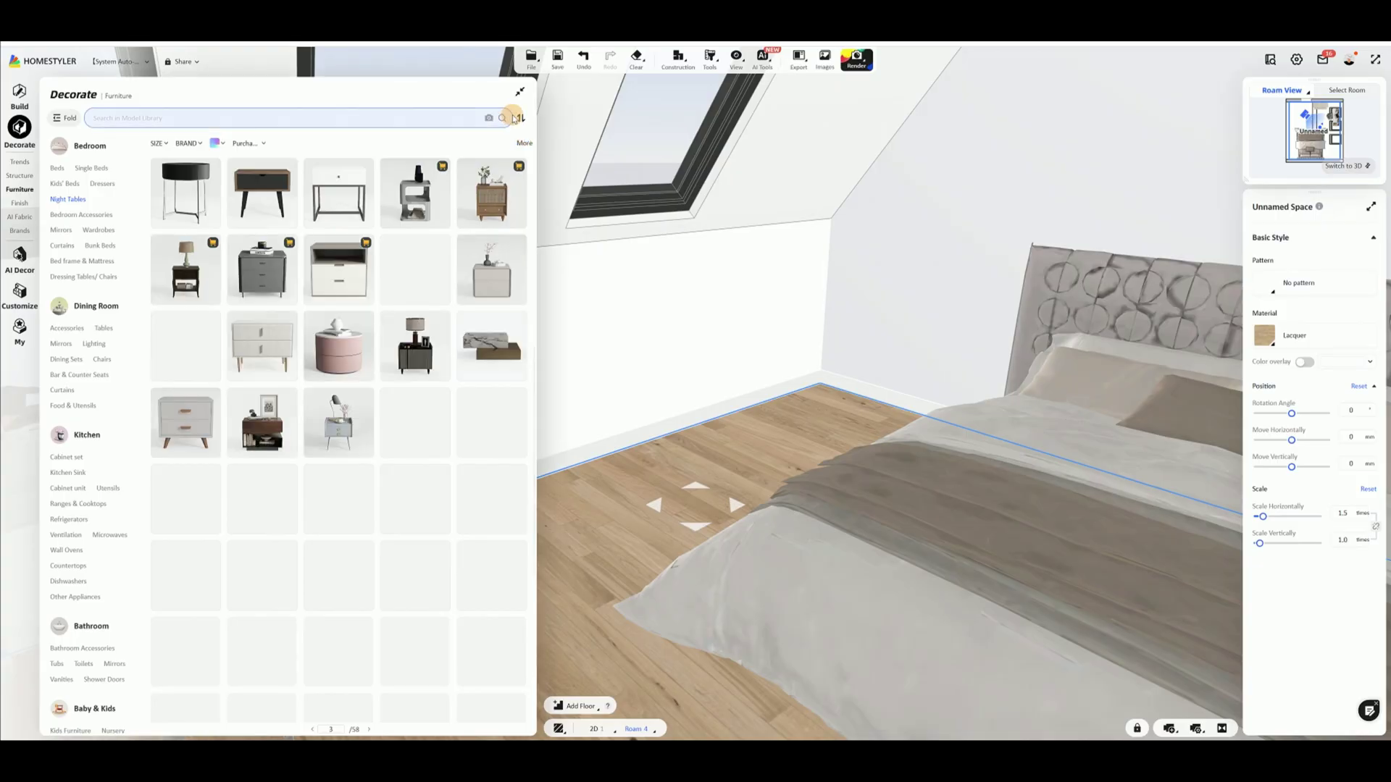
pyautogui.click(523, 139)
pyautogui.click(519, 159)
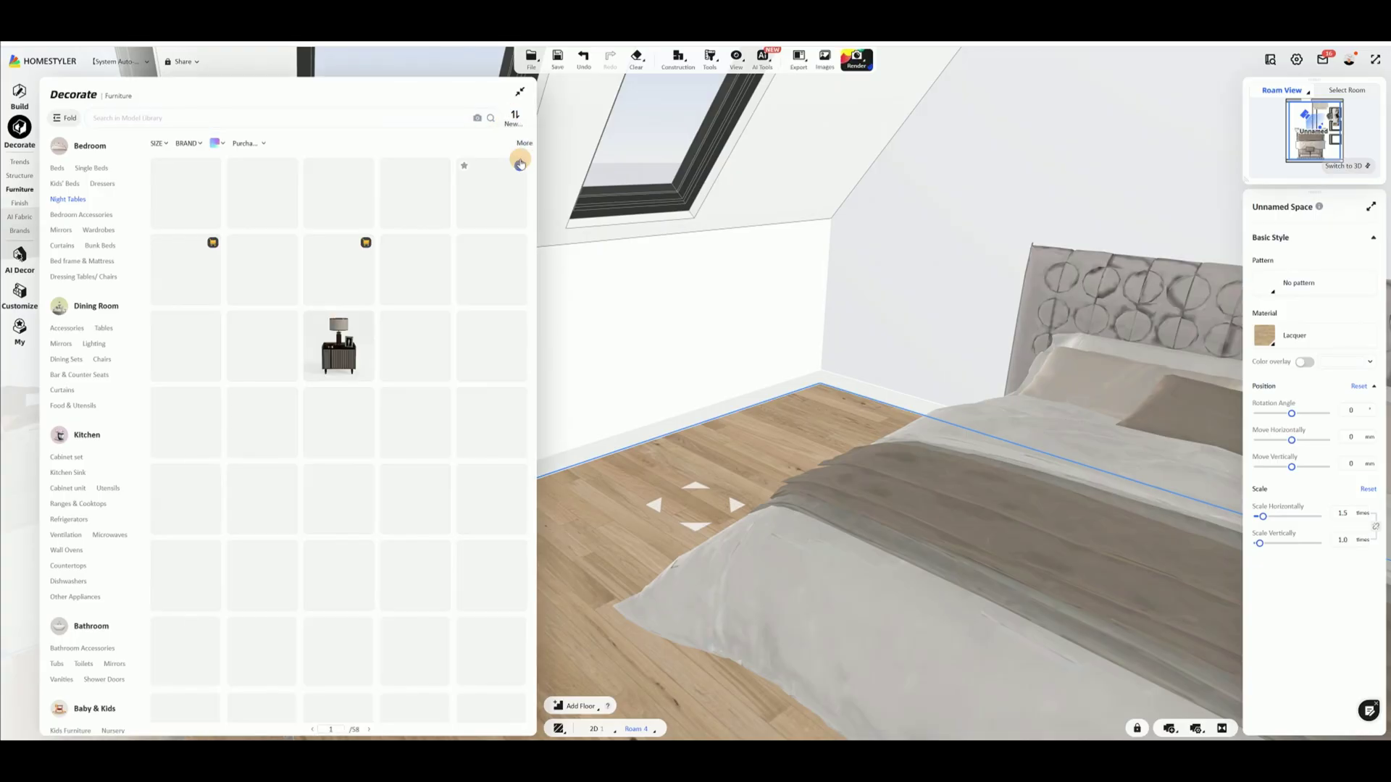
# Place a wooden bedside table with a lamp on the floor on each side of the bed's headboard
pyautogui.click(340, 219)
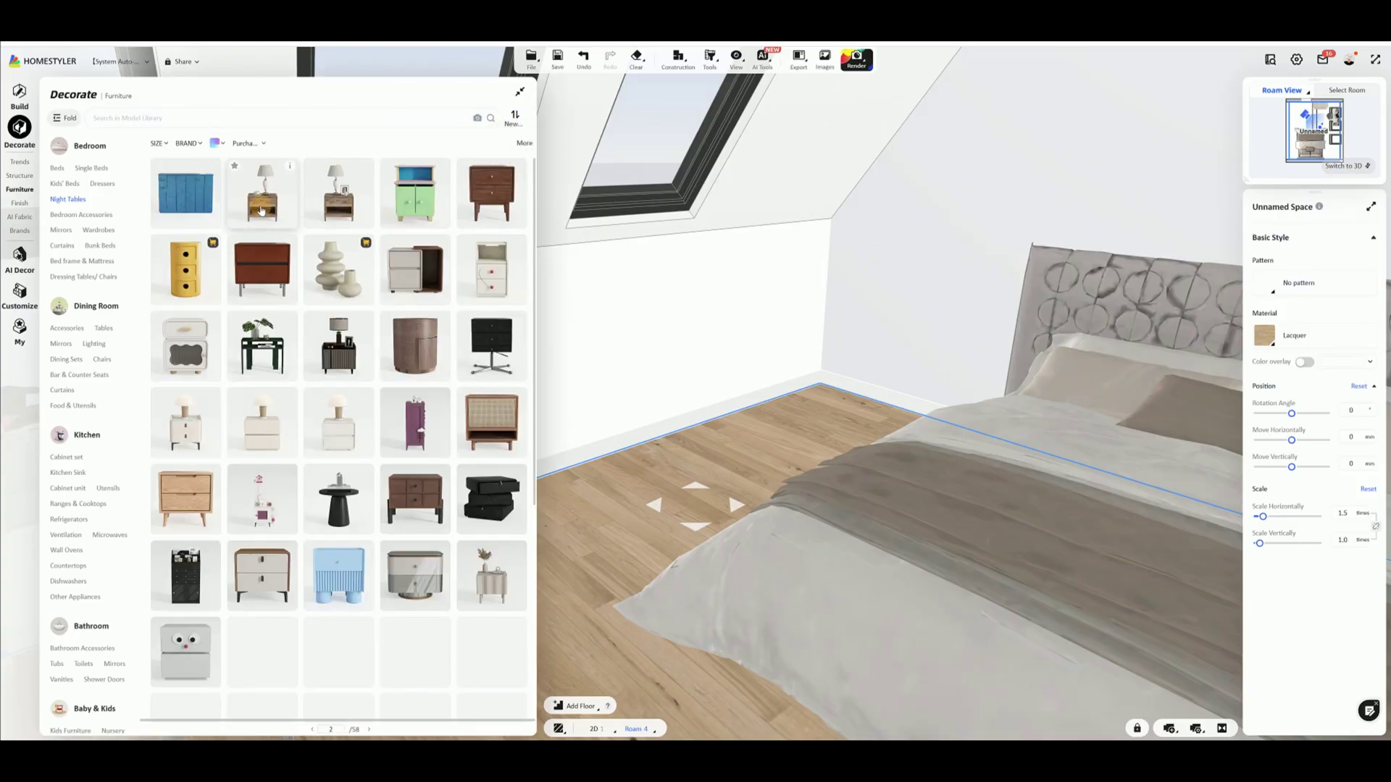
pyautogui.click(908, 418)
pyautogui.moveTo(870, 459); pyautogui.dragTo(767, 462)
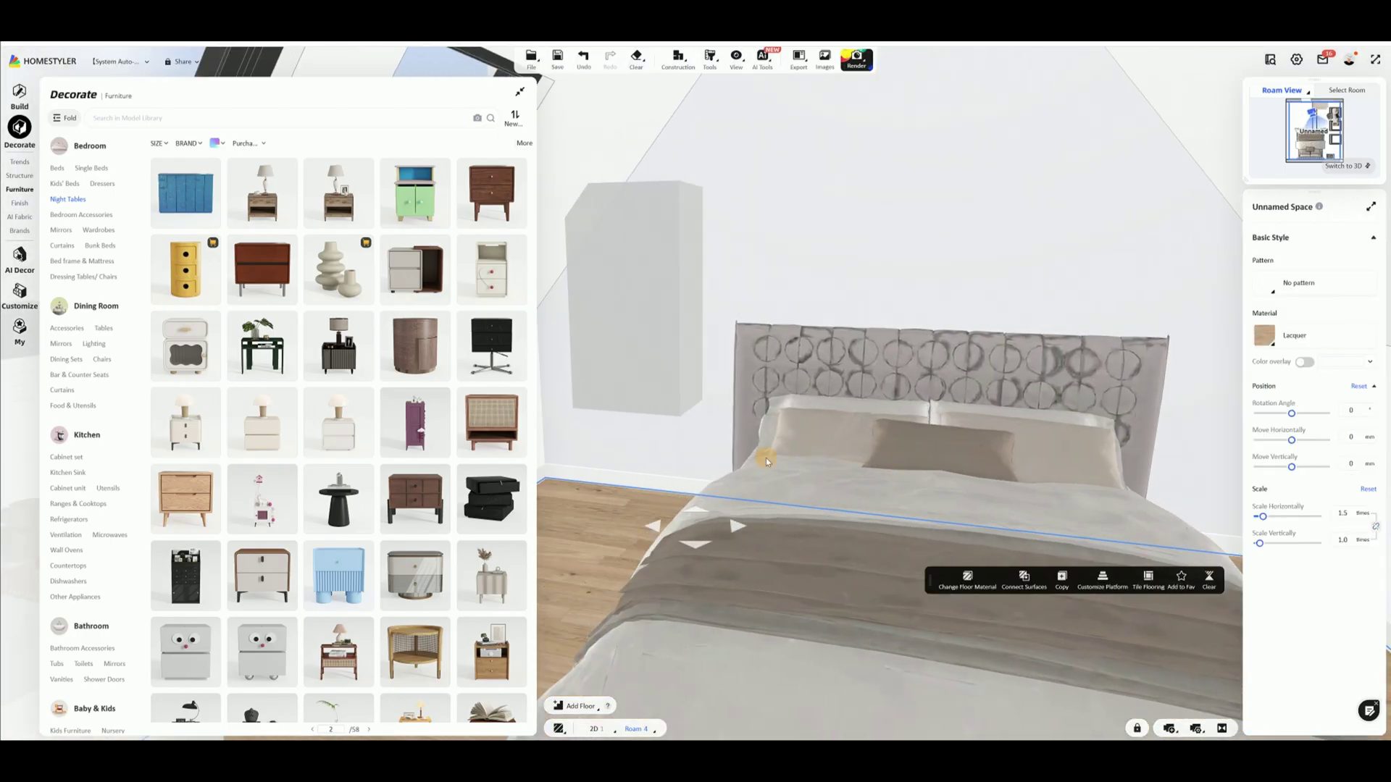
pyautogui.click(358, 207)
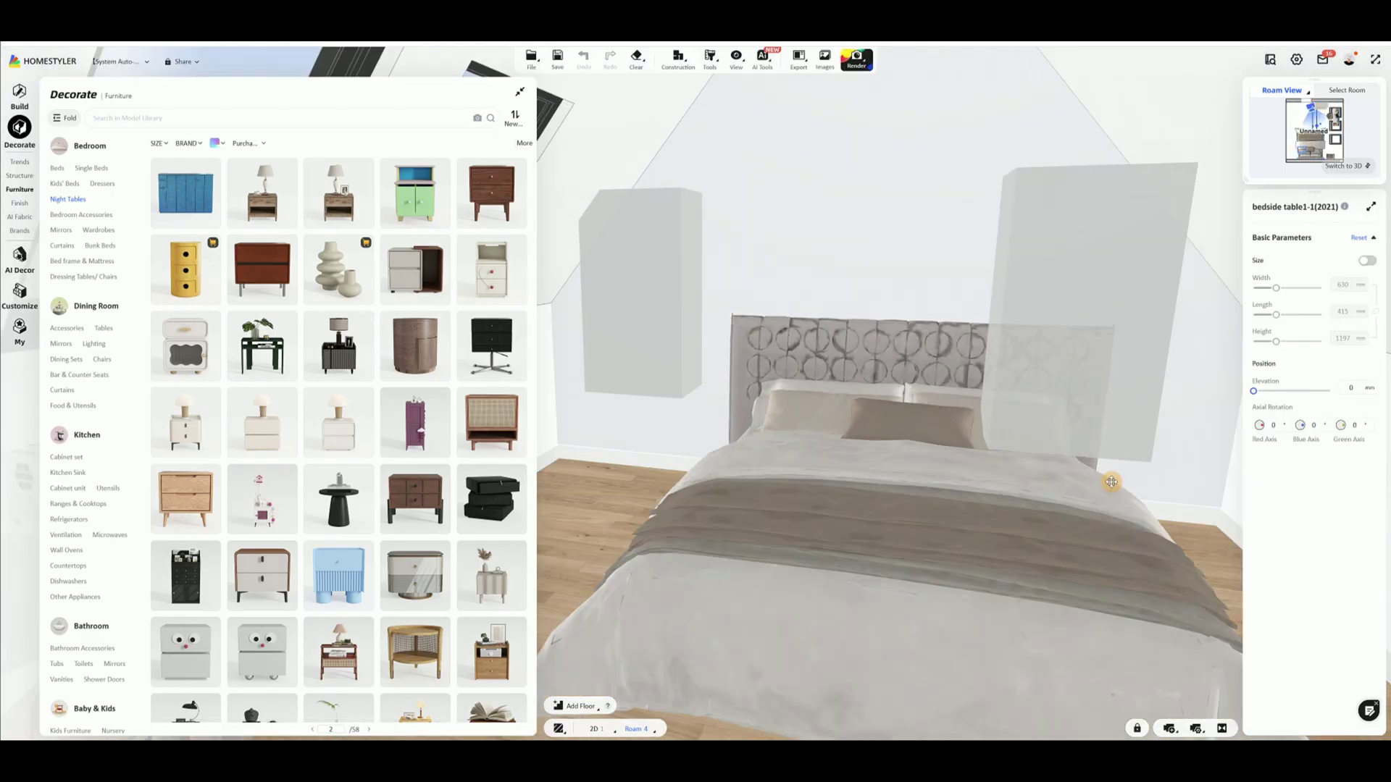
pyautogui.click(1158, 476)
pyautogui.moveTo(1160, 467); pyautogui.dragTo(1079, 483)
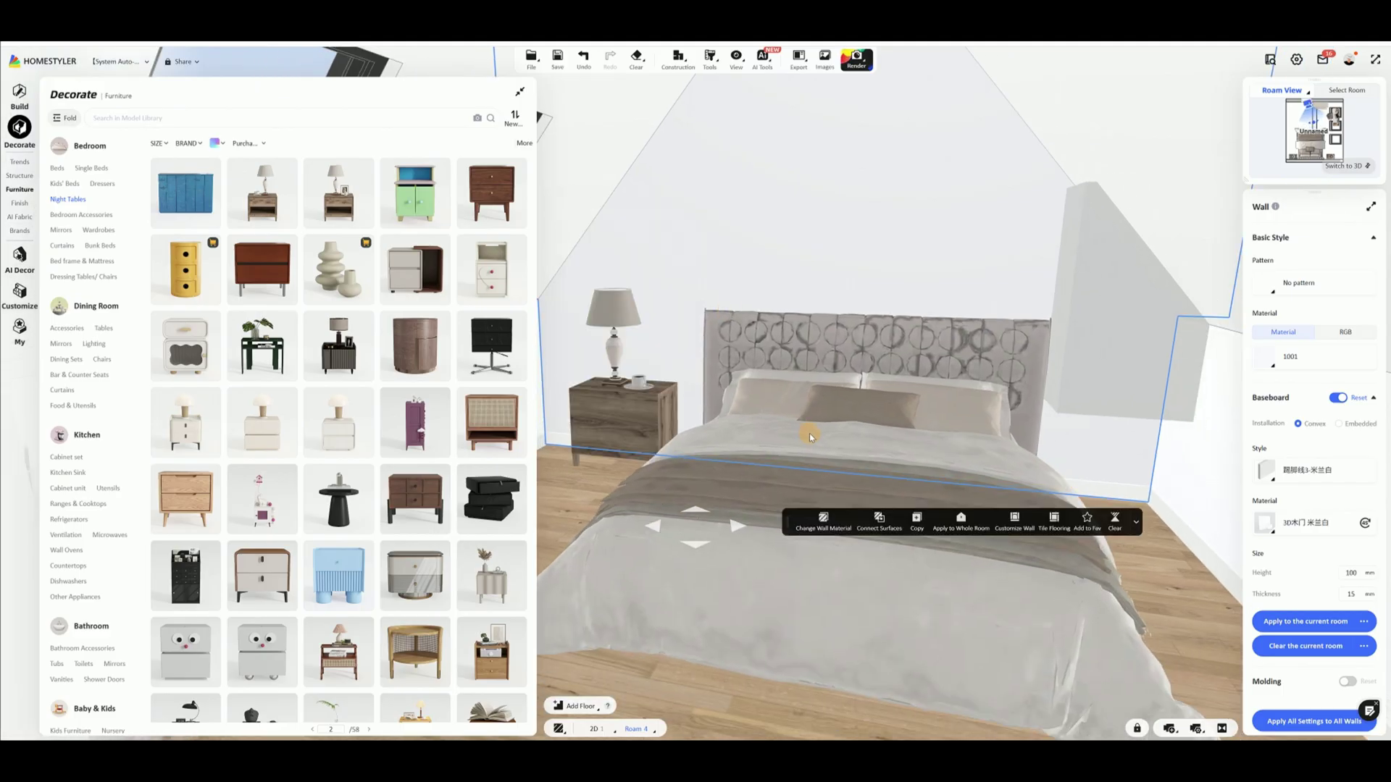
# Shift the bed slightly sideways and nudge the skylight-side bedside table slightly away from it
pyautogui.click(840, 500)
pyautogui.moveTo(969, 569); pyautogui.dragTo(953, 572)
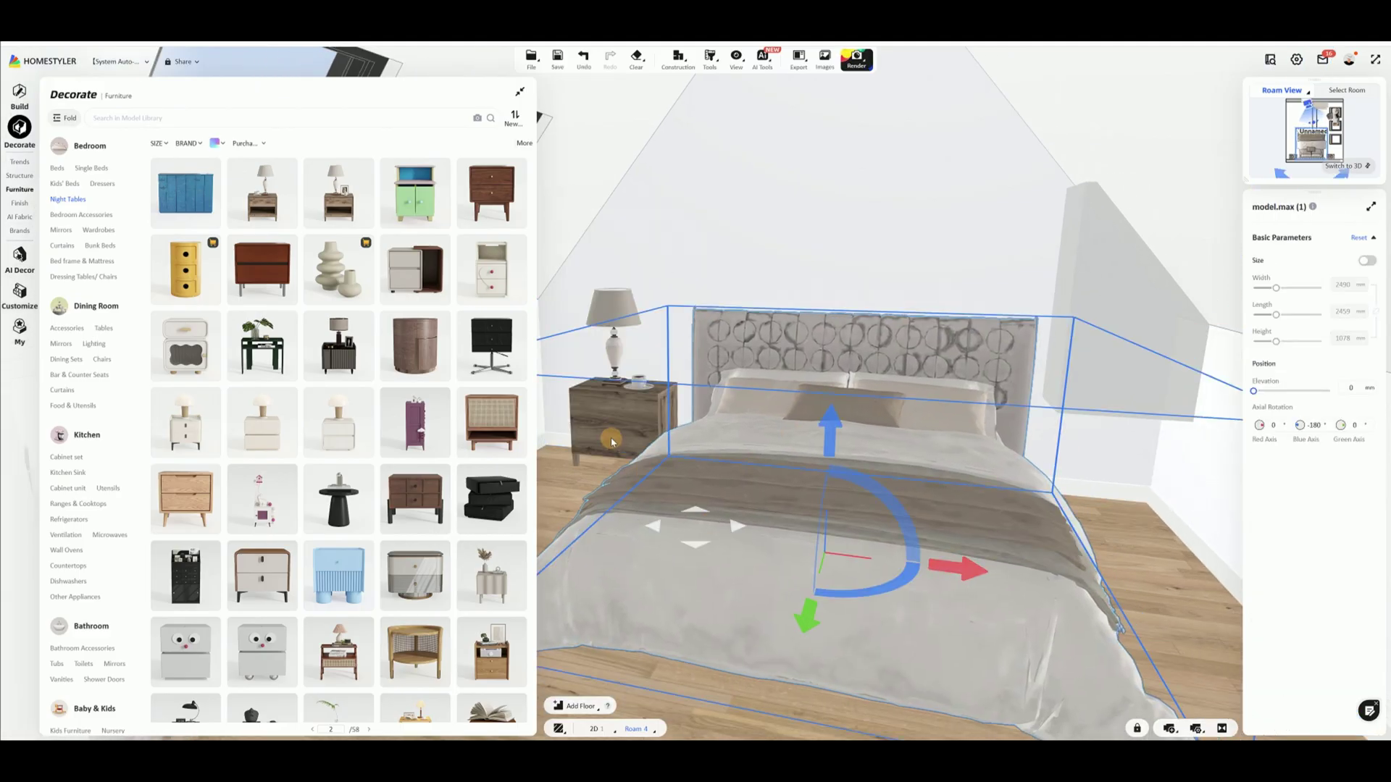
pyautogui.click(697, 492)
pyautogui.moveTo(693, 486); pyautogui.dragTo(600, 455)
pyautogui.press('a')
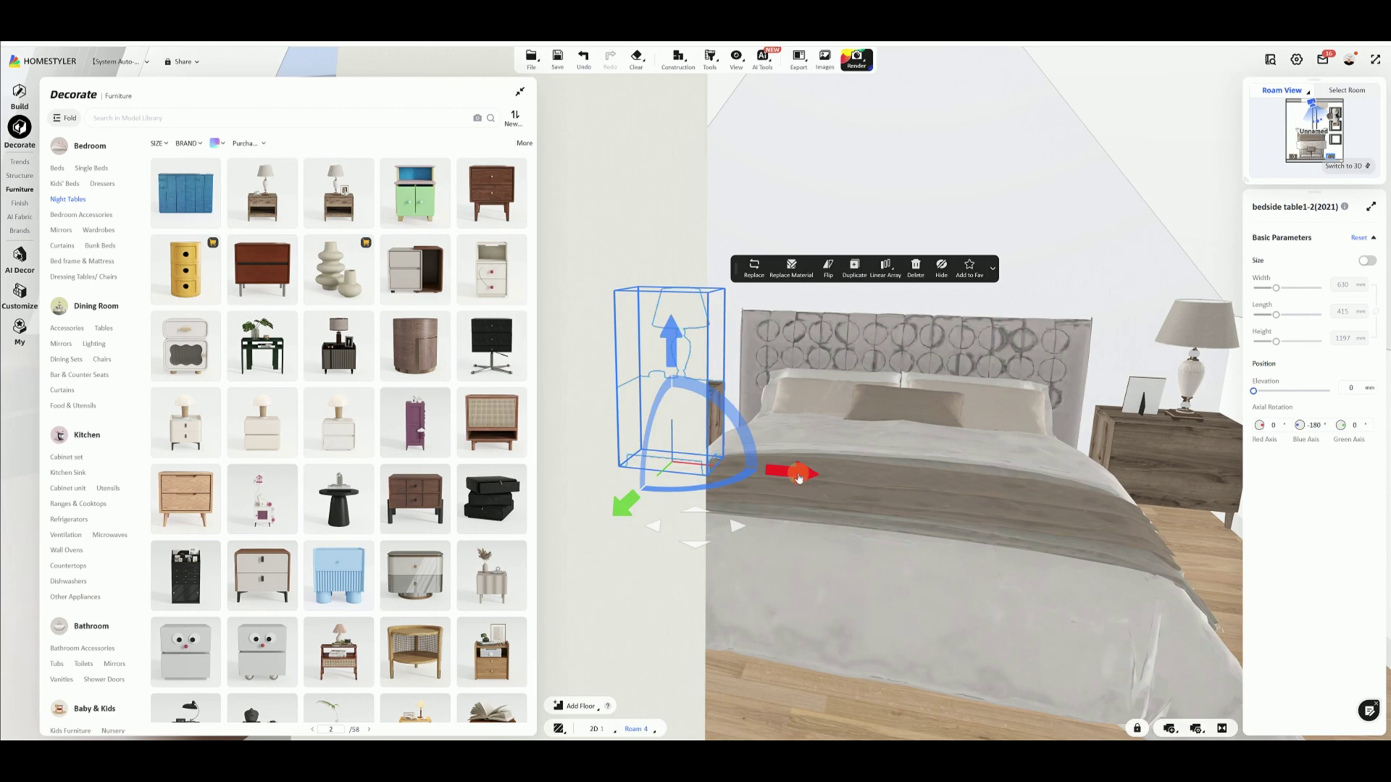
pyautogui.moveTo(798, 477); pyautogui.dragTo(786, 478)
pyautogui.press('w')
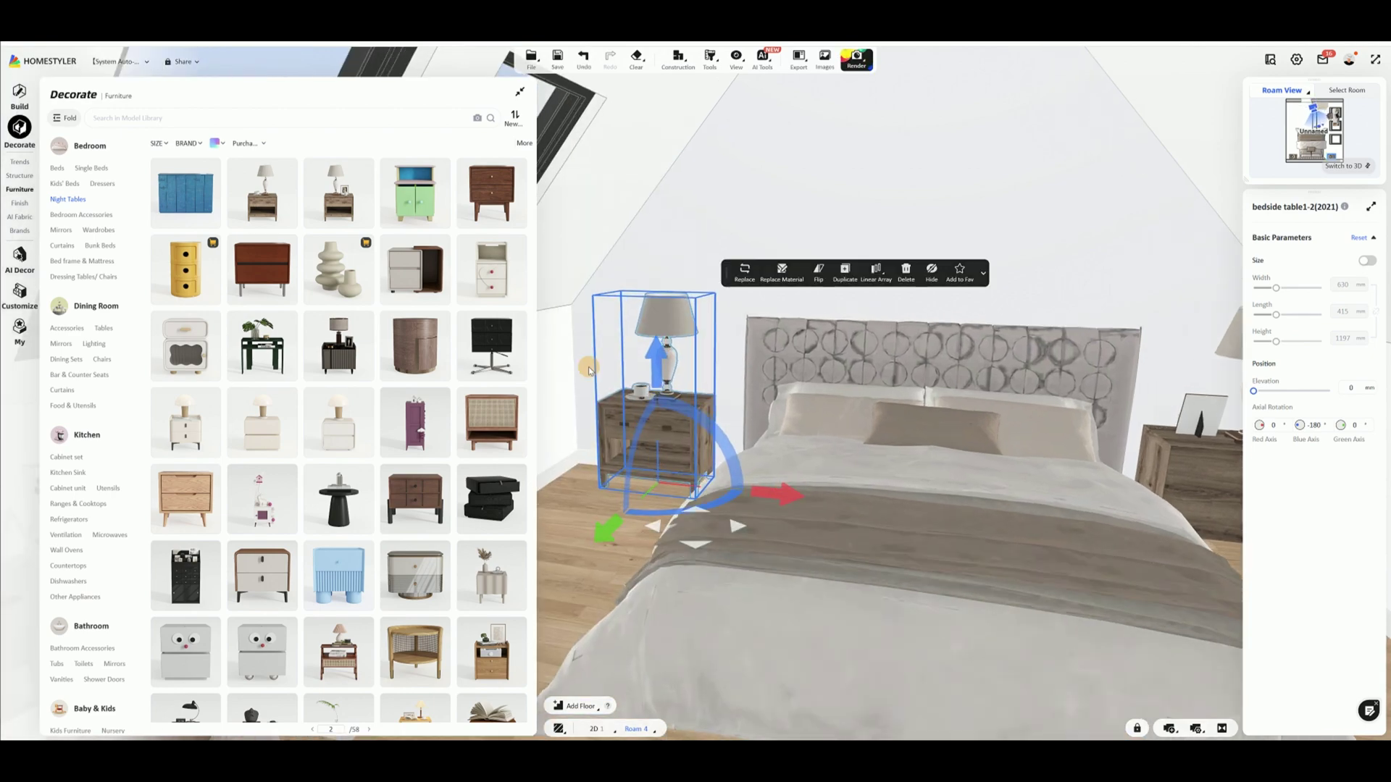
# Pick up the white wall finish with the Material Brush and apply it to both wooden bedside tables
pyautogui.click(534, 405)
pyautogui.click(712, 61)
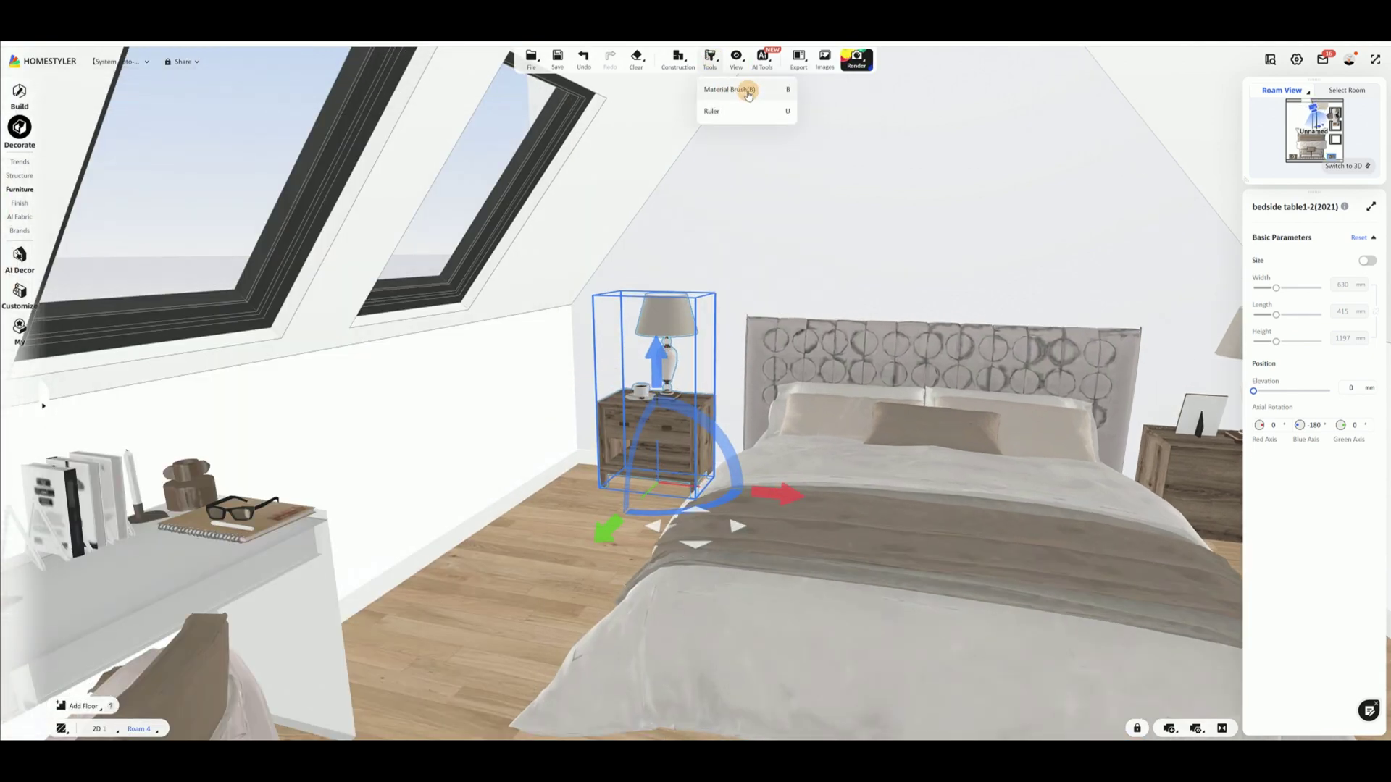
pyautogui.click(711, 111)
pyautogui.click(571, 471)
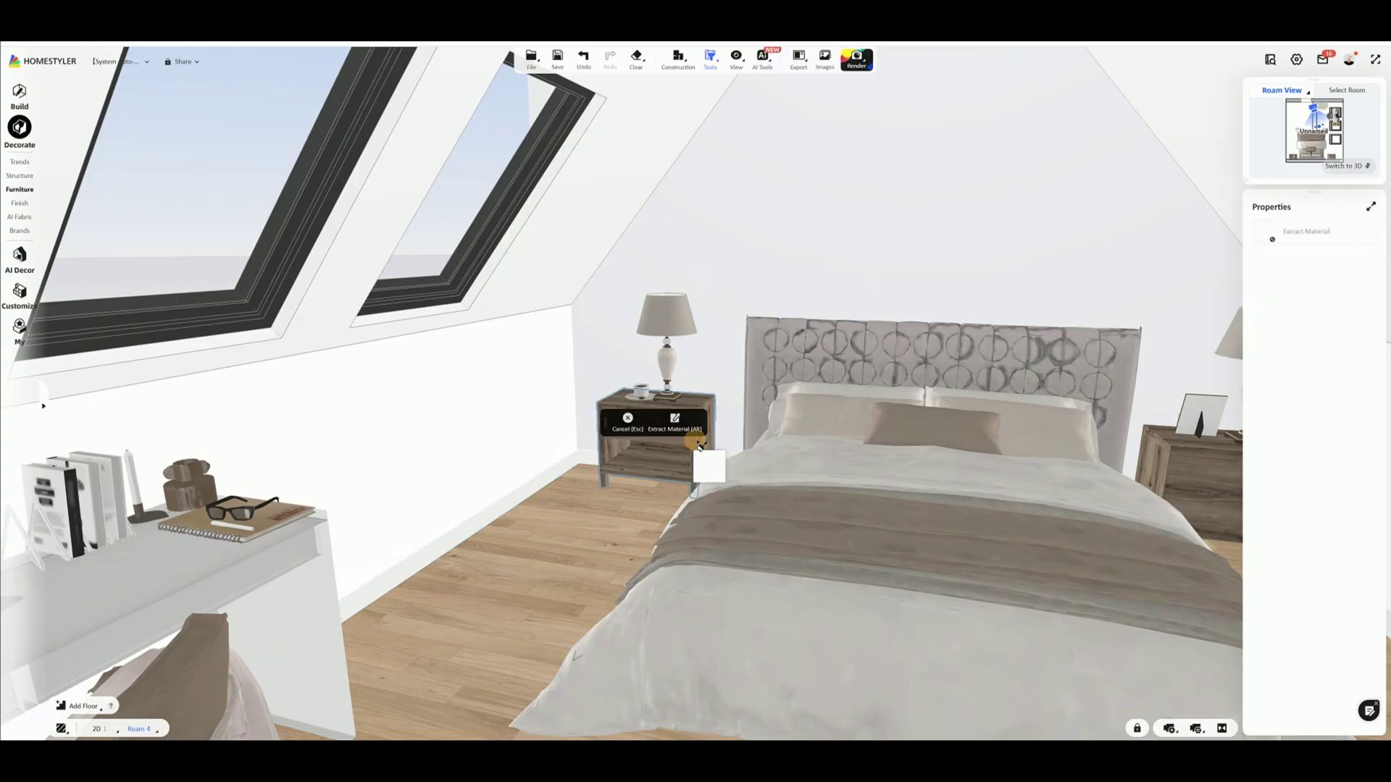
pyautogui.click(697, 444)
pyautogui.moveTo(691, 467); pyautogui.dragTo(536, 460)
pyautogui.click(1010, 439)
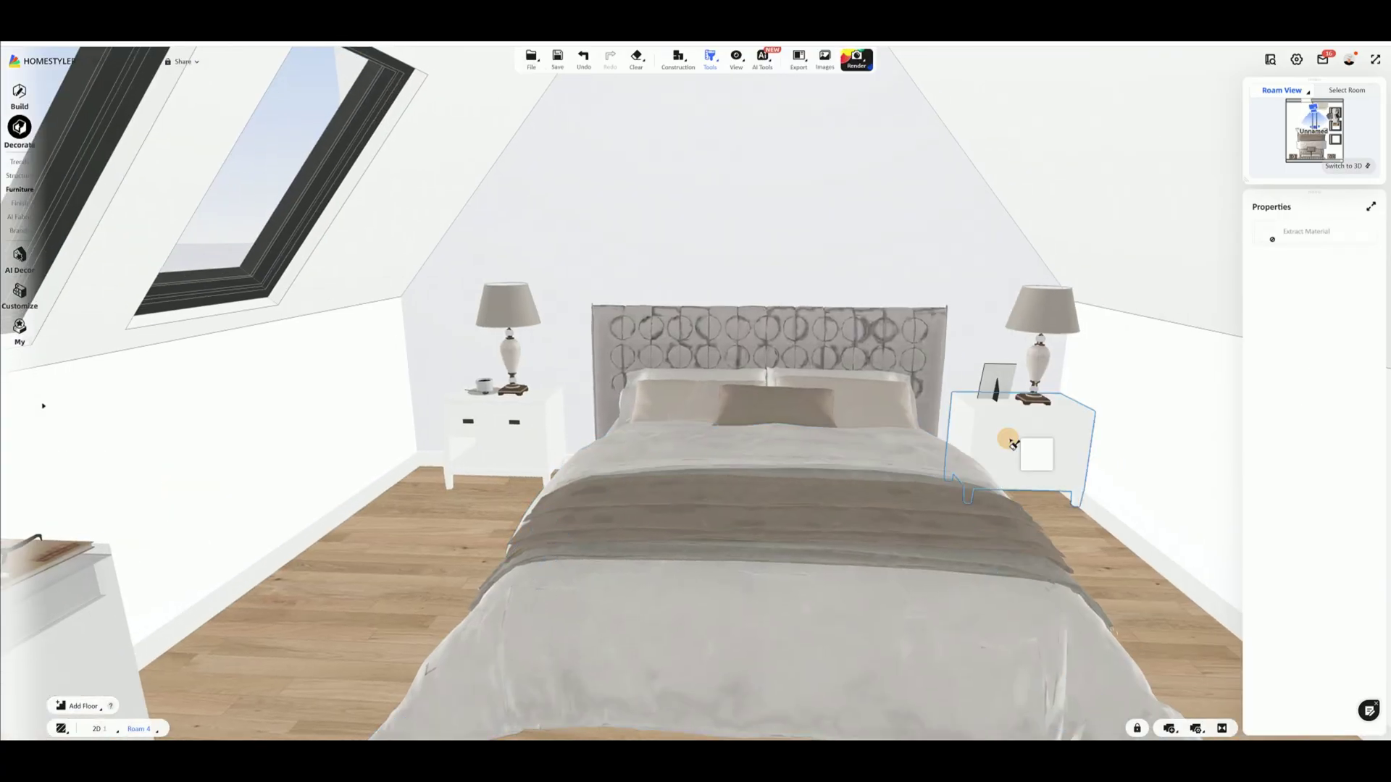
pyautogui.press('Escape')
# Rotate the bedside table with the photo frame to -180° on the blue axis so it stands square to the wall
pyautogui.click(1021, 439)
pyautogui.moveTo(927, 509); pyautogui.dragTo(1041, 491)
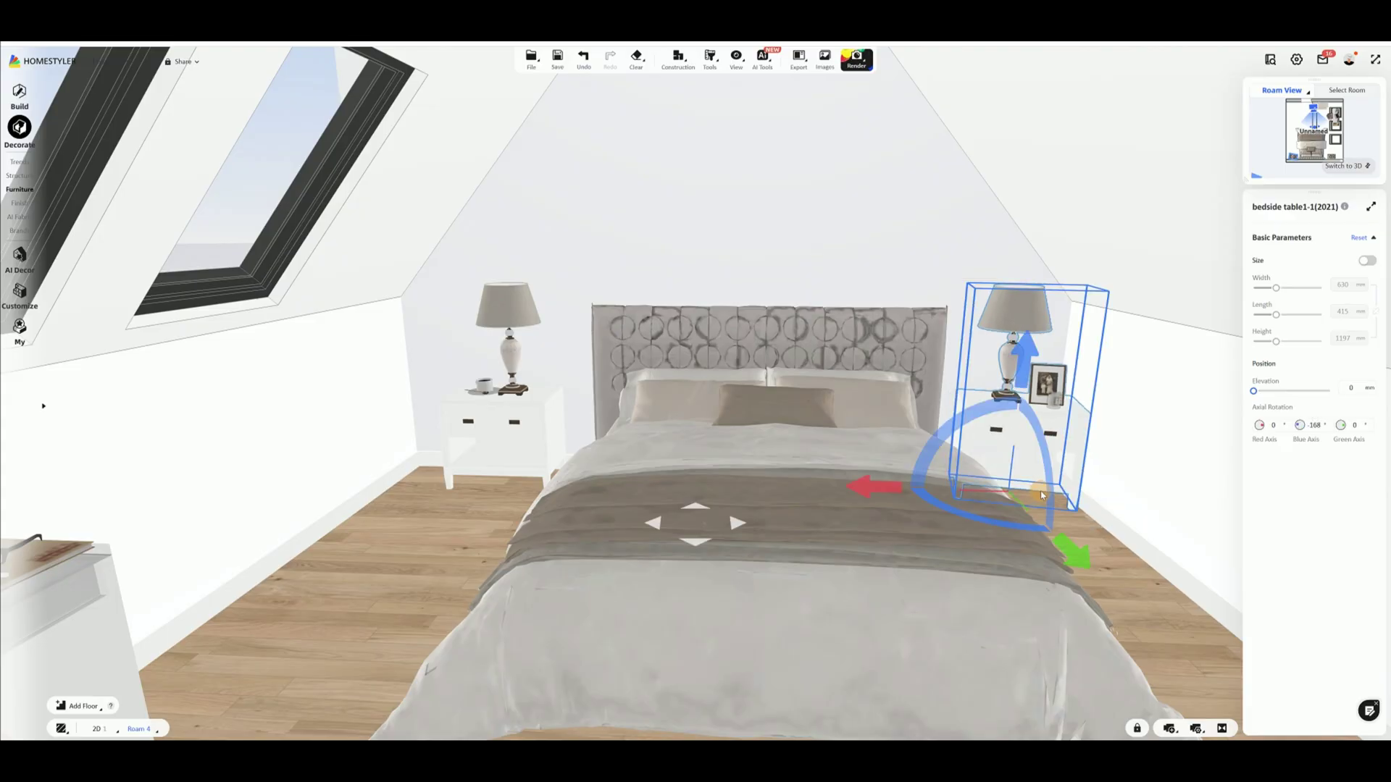
pyautogui.moveTo(955, 510)
pyautogui.mouseDown()
pyautogui.moveTo(976, 517)
pyautogui.moveTo(954, 507)
pyautogui.mouseUp()
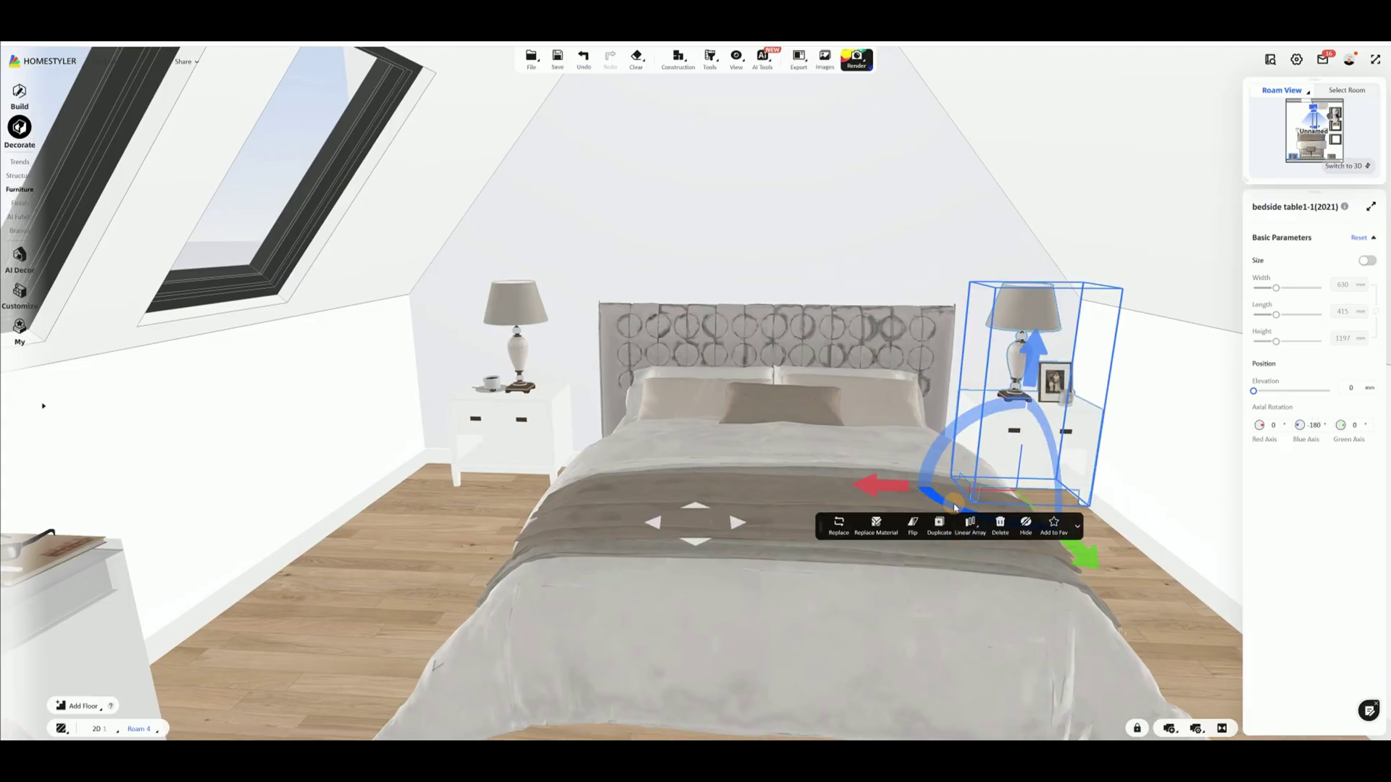
# Nudge the bed slightly toward the skylight wall and move the photo-frame bedside table the same way to stay beside it
pyautogui.click(708, 453)
pyautogui.moveTo(656, 563); pyautogui.dragTo(641, 563)
pyautogui.click(1027, 429)
pyautogui.moveTo(940, 485); pyautogui.dragTo(922, 485)
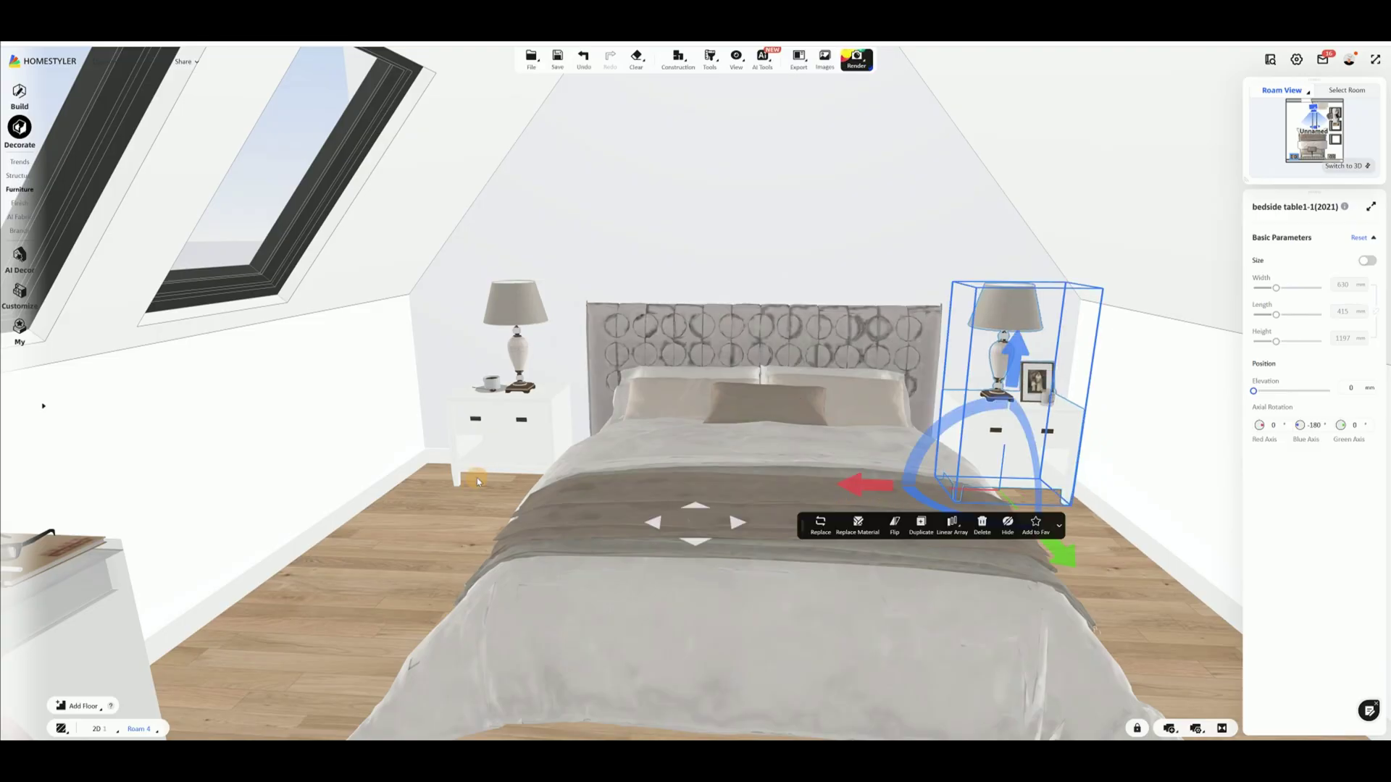
# Show the Living Room category's area rugs in the furniture library, sorted by newest
pyautogui.moveTo(419, 483); pyautogui.dragTo(513, 465)
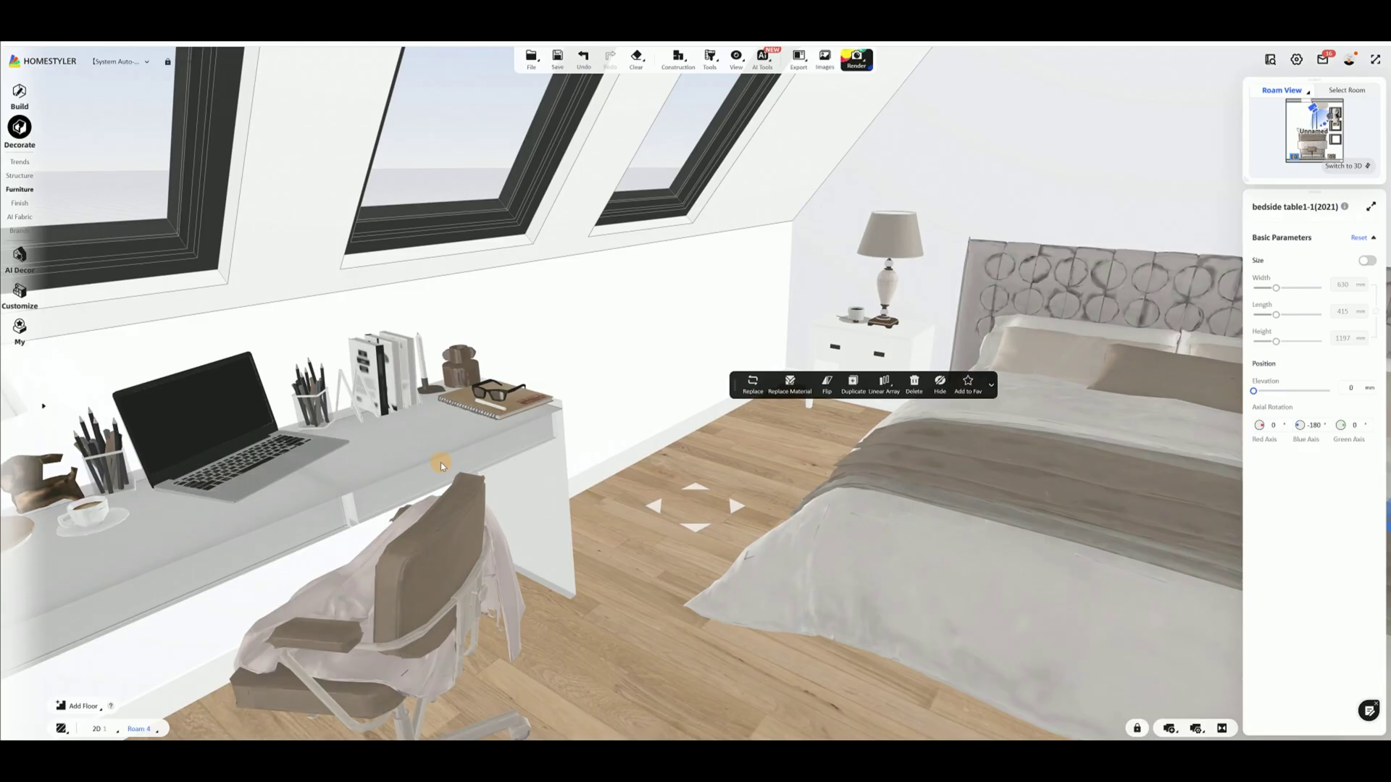
pyautogui.click(19, 190)
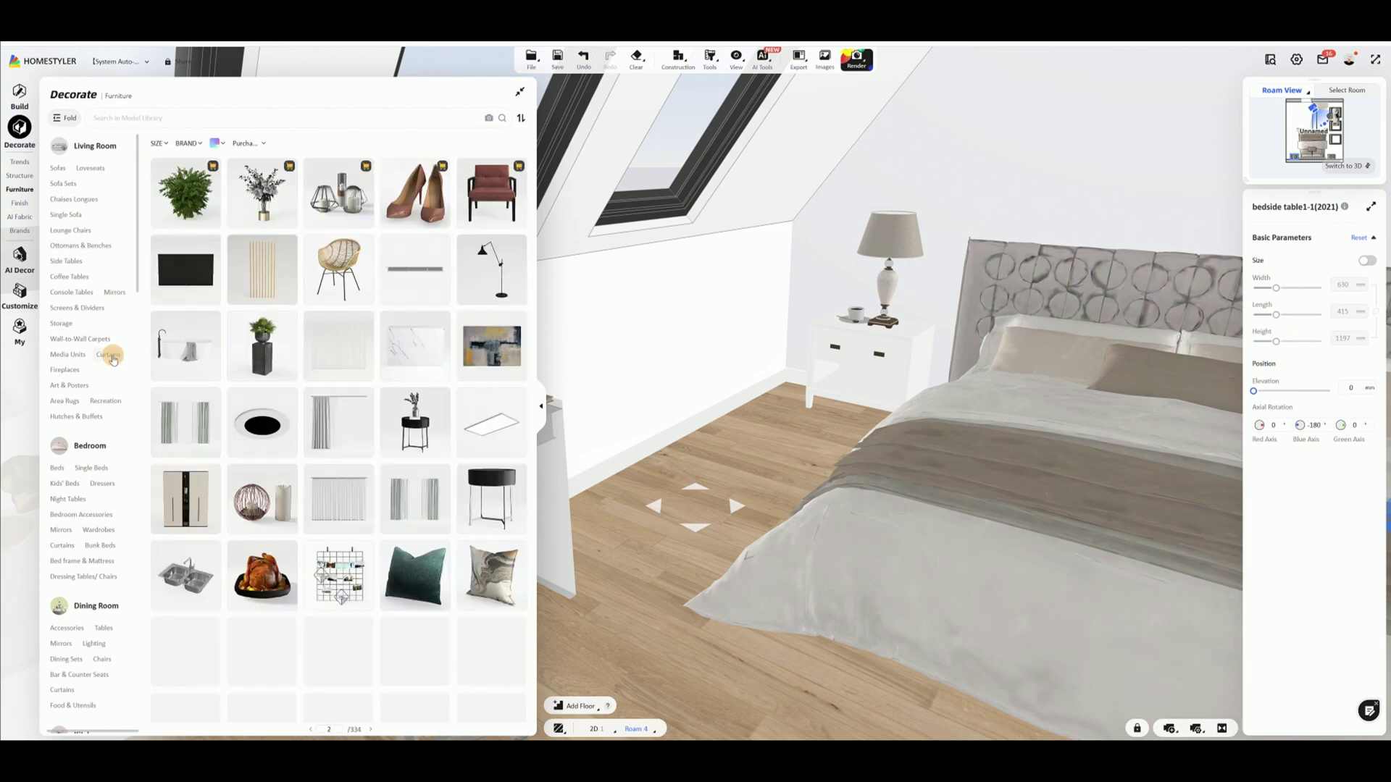
pyautogui.click(109, 355)
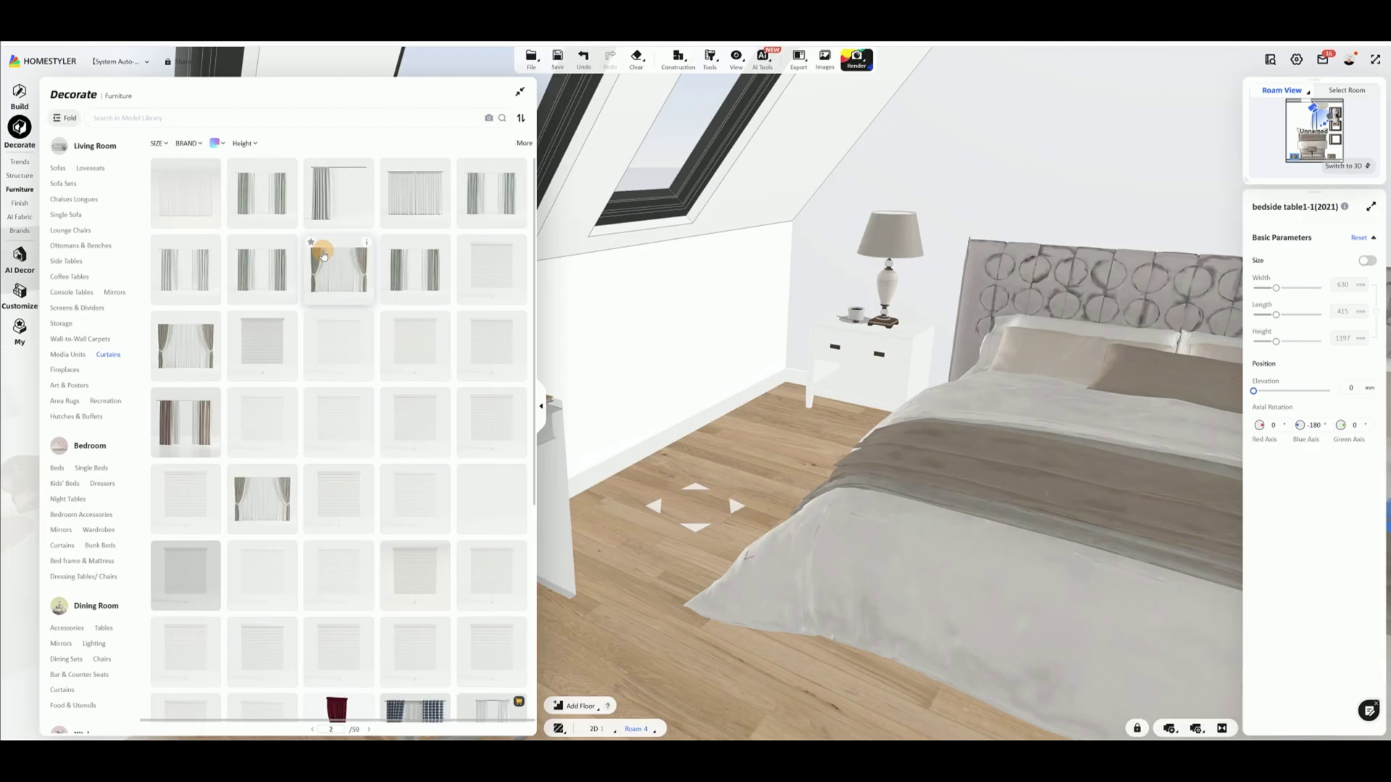
pyautogui.click(64, 401)
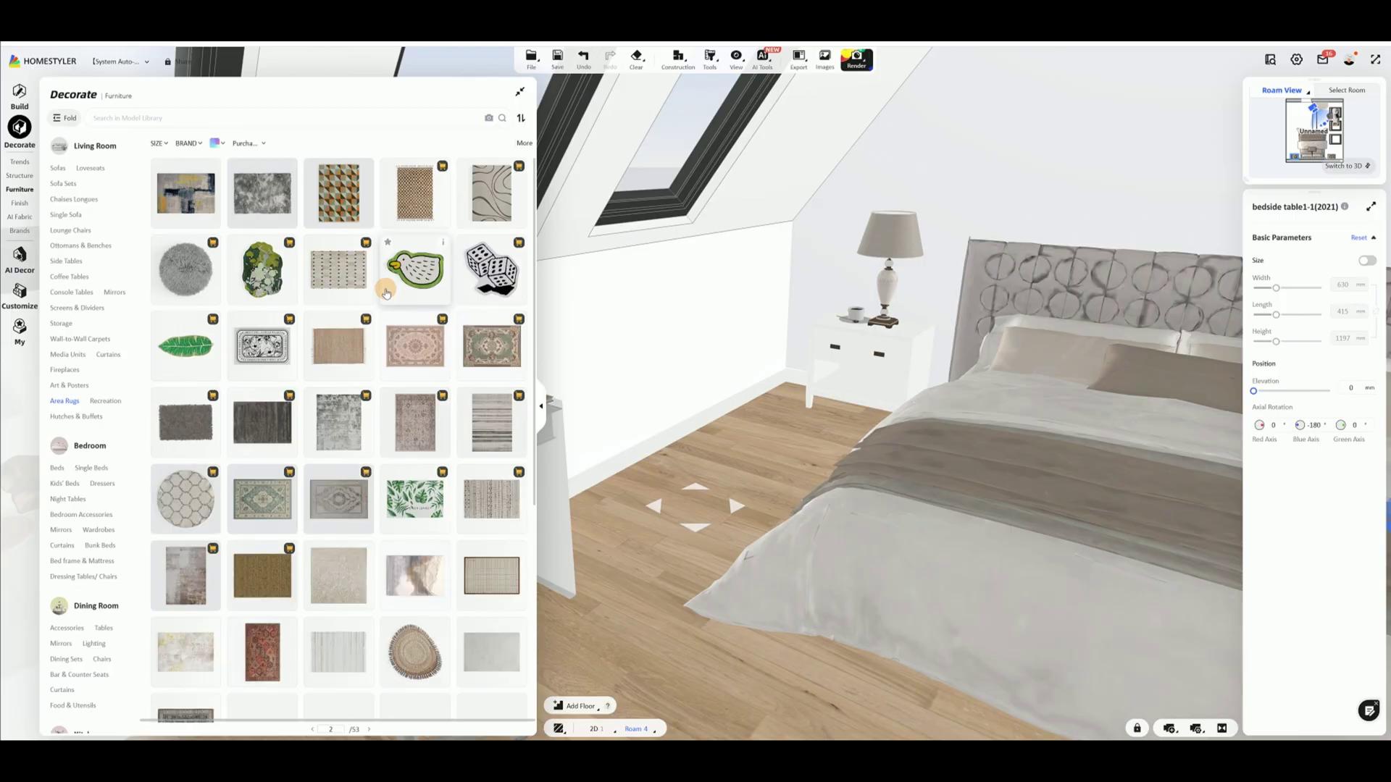
pyautogui.scroll(-3, 386, 293)
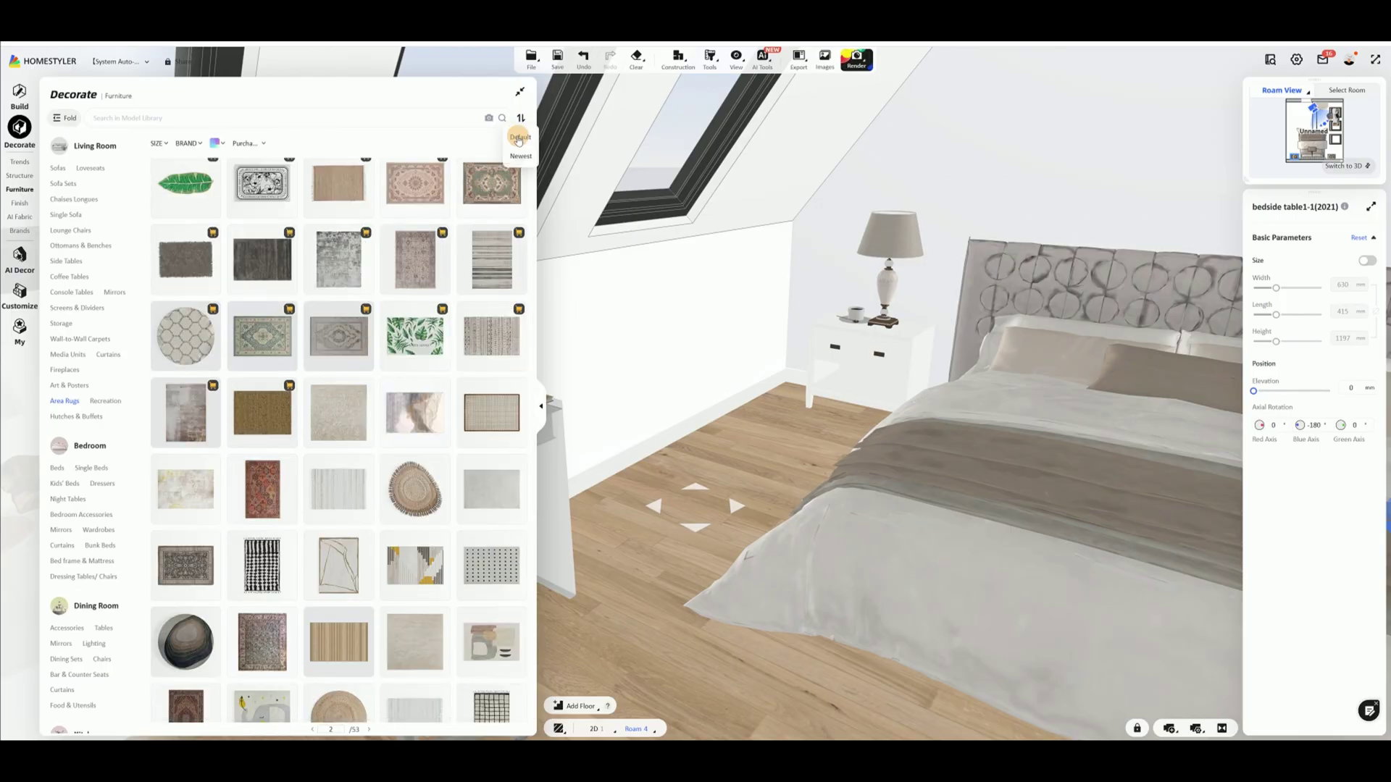
pyautogui.click(527, 162)
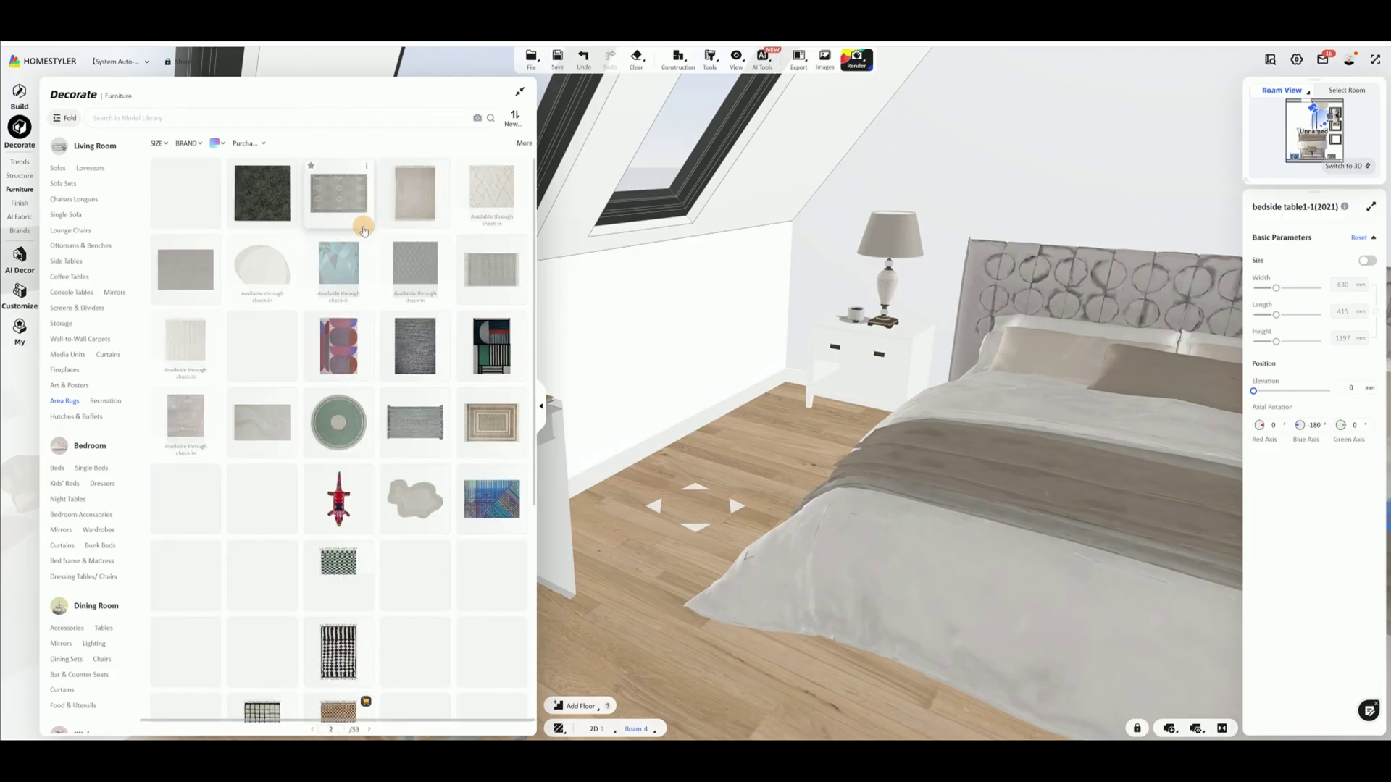
# Choose the beige Cream Vibes carpet from the rugs and place it in the middle of the room in plan view
pyautogui.scroll(-2, 372, 272)
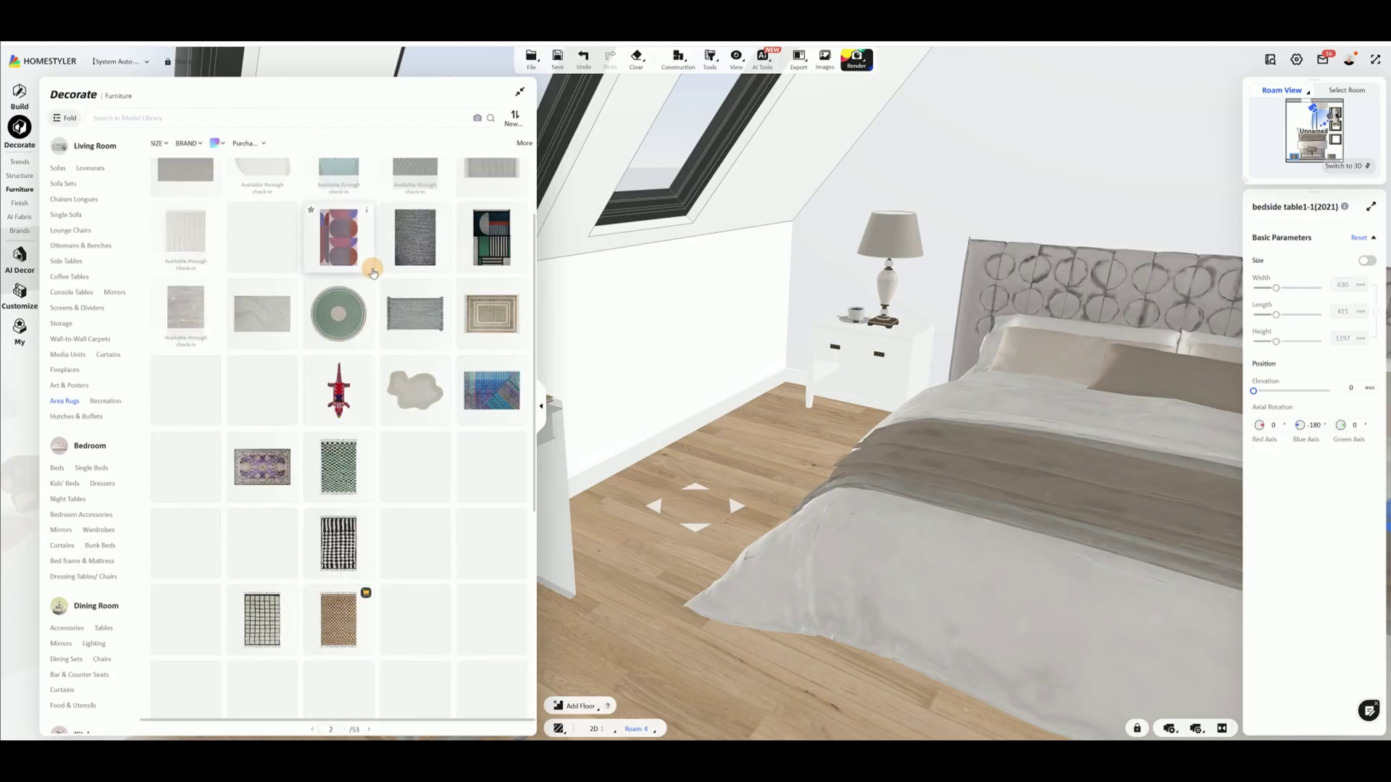
pyautogui.scroll(-3, 372, 272)
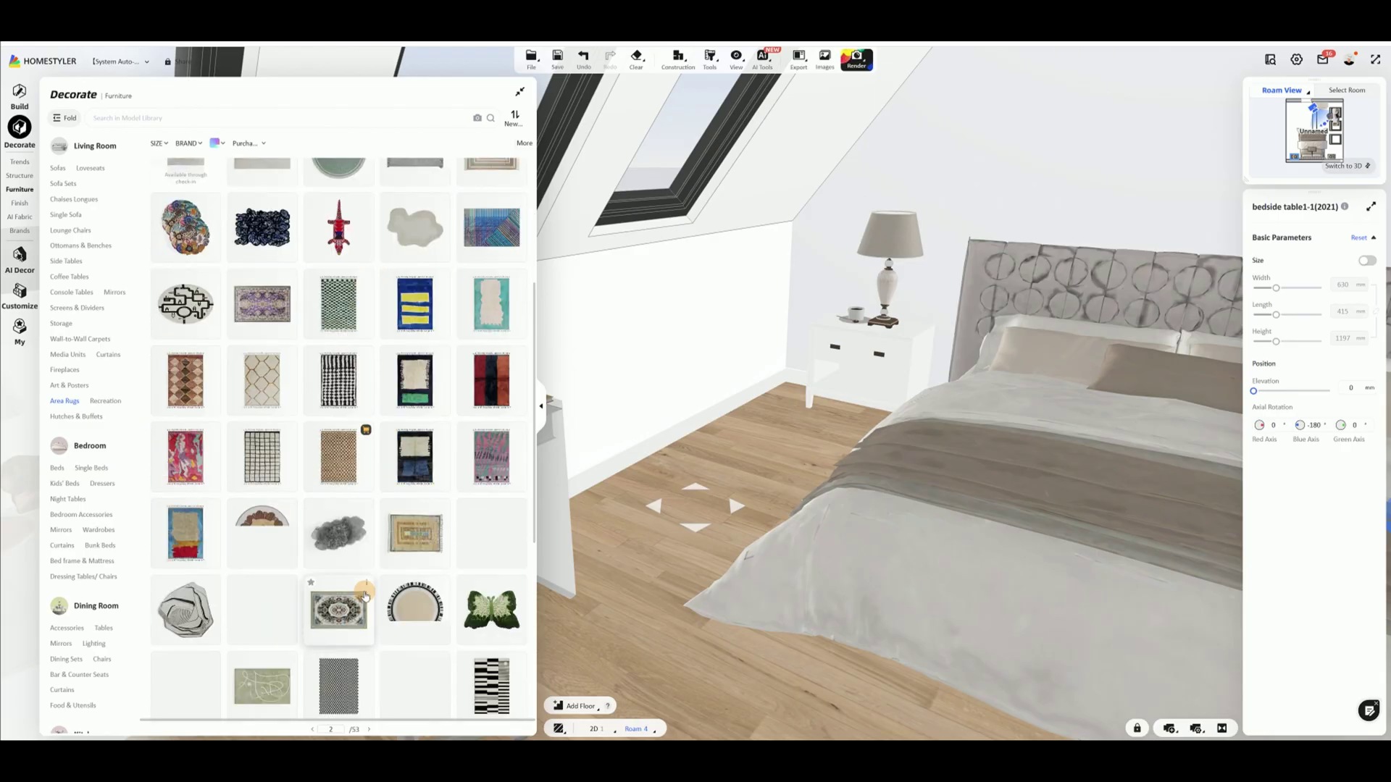
pyautogui.moveTo(368, 584)
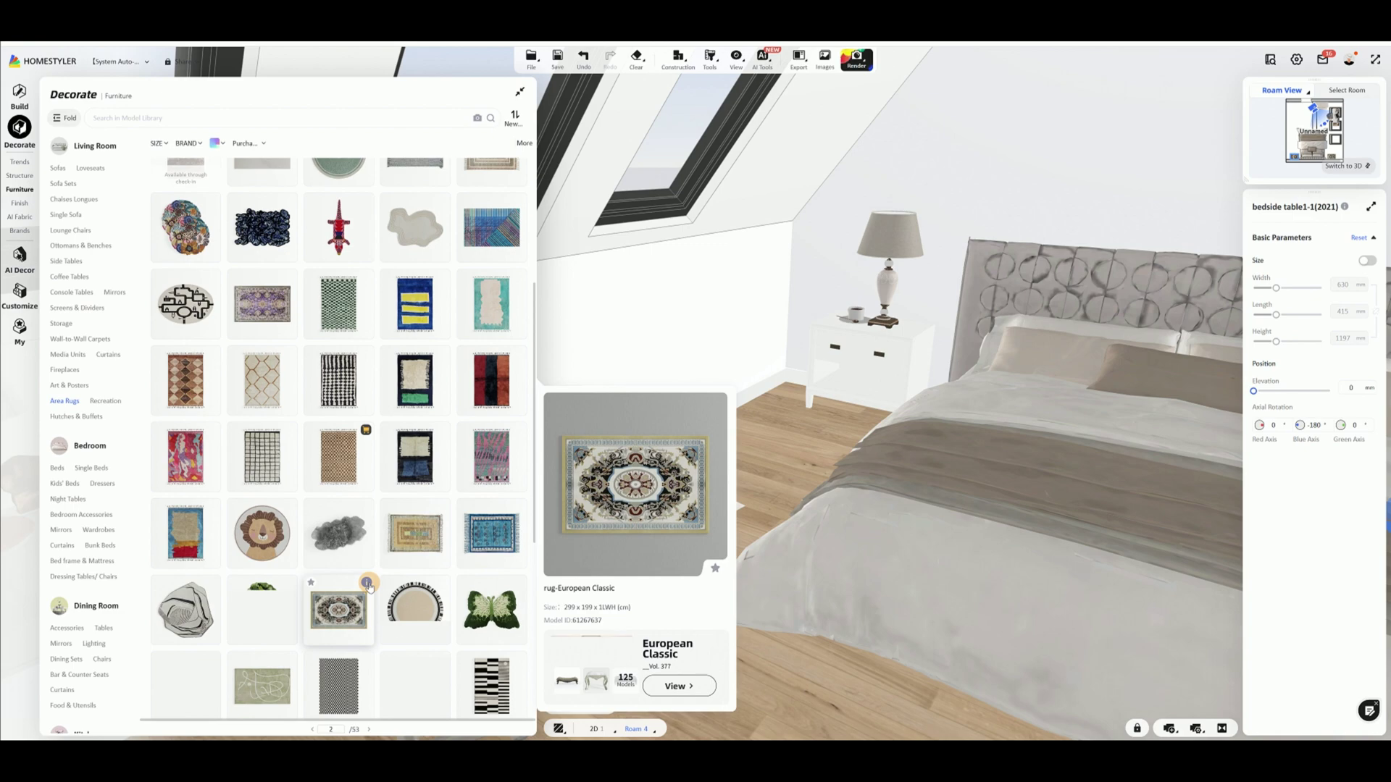
pyautogui.scroll(-2, 368, 584)
pyautogui.scroll(-2, 369, 585)
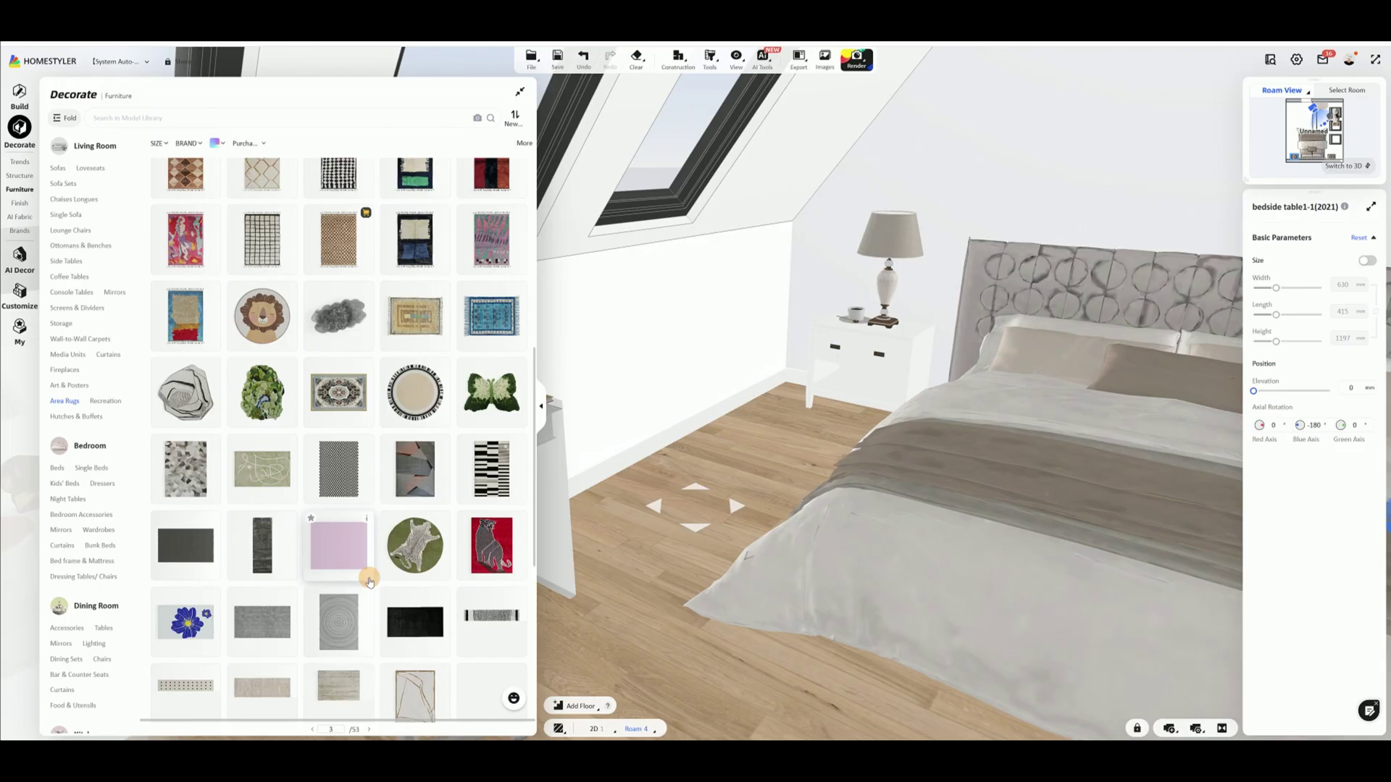
pyautogui.scroll(-2, 369, 582)
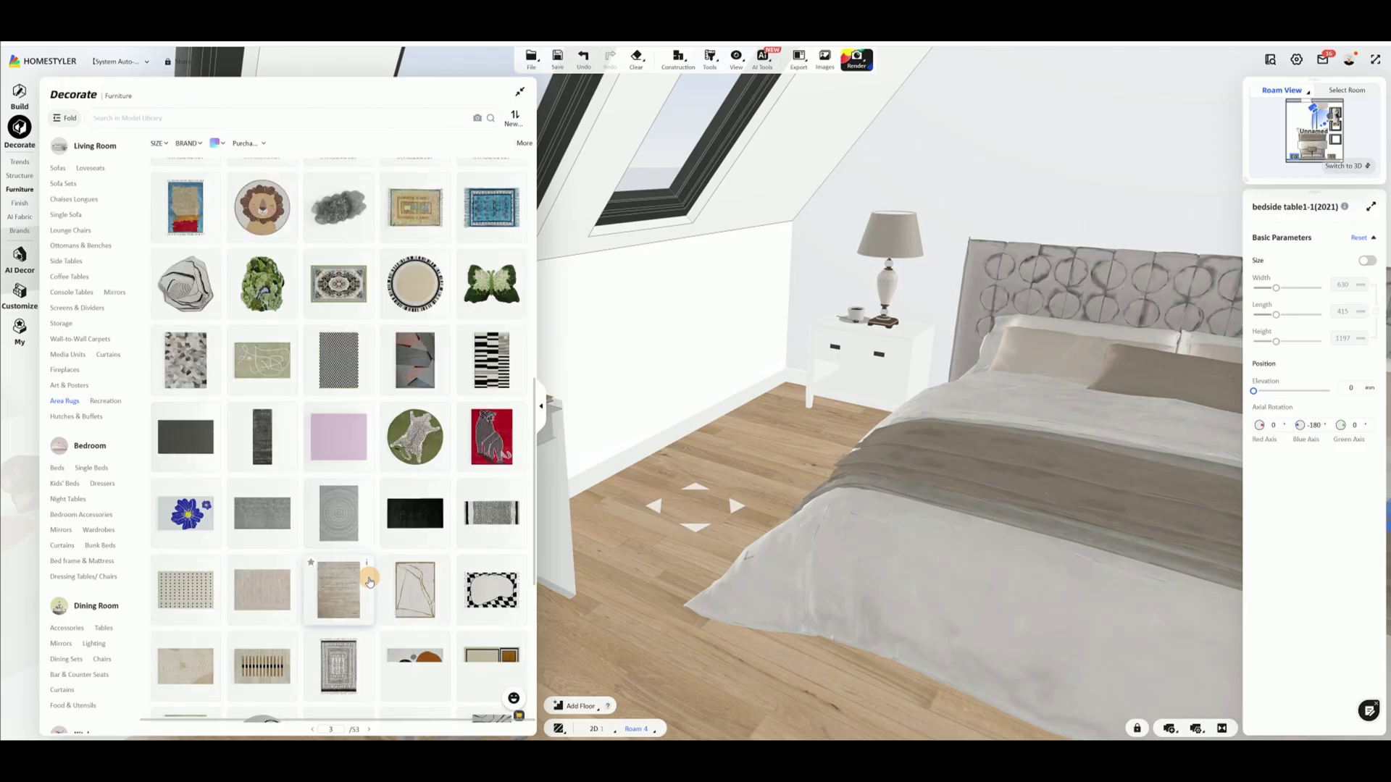
pyautogui.click(279, 580)
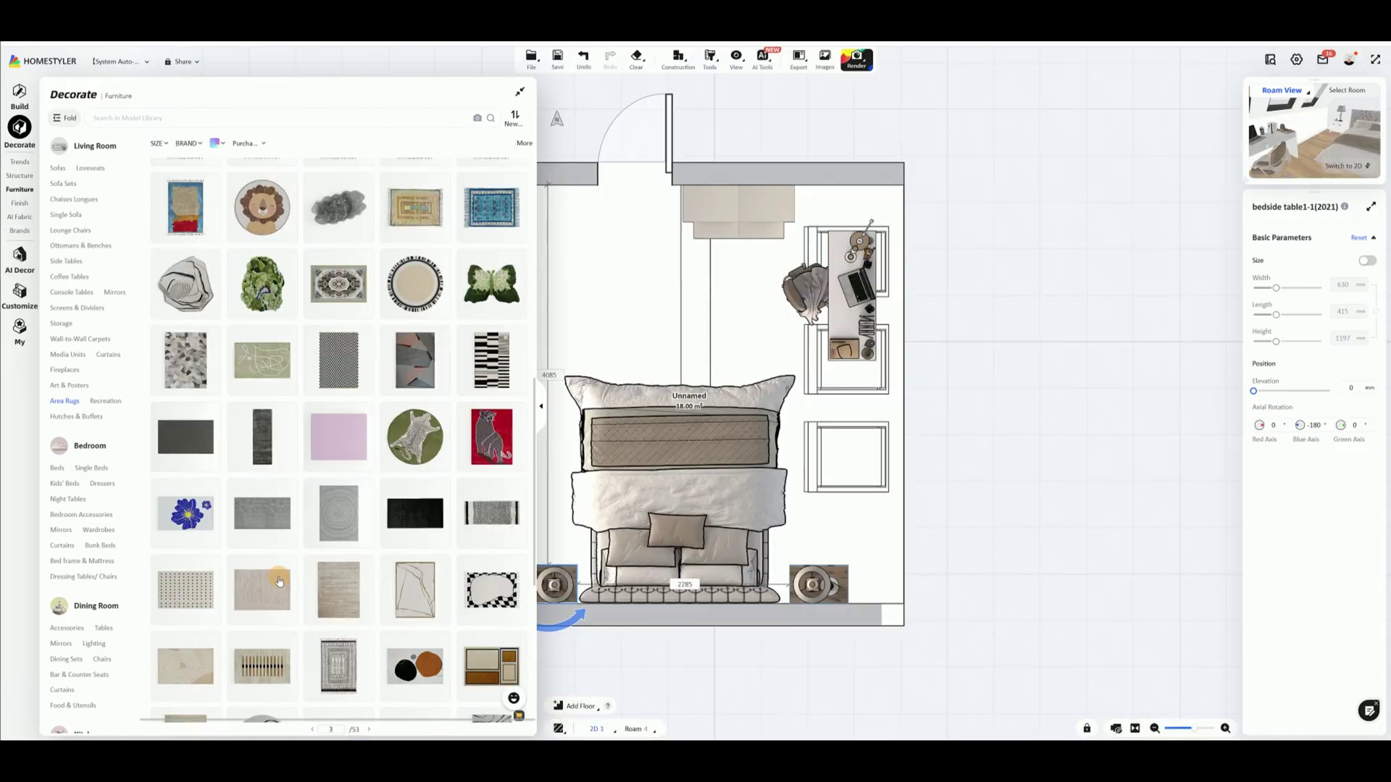
pyautogui.scroll(-2, 677, 381)
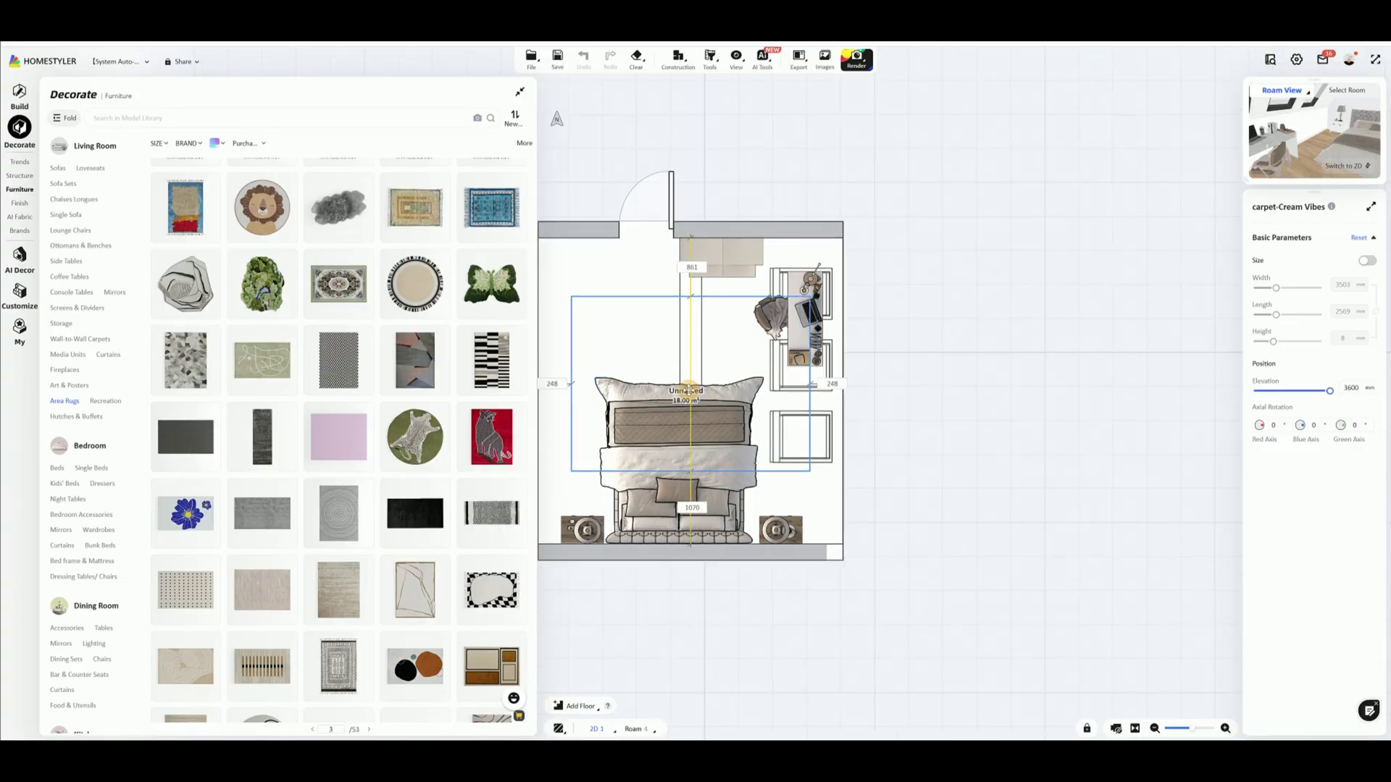
pyautogui.click(653, 323)
pyautogui.click(585, 310)
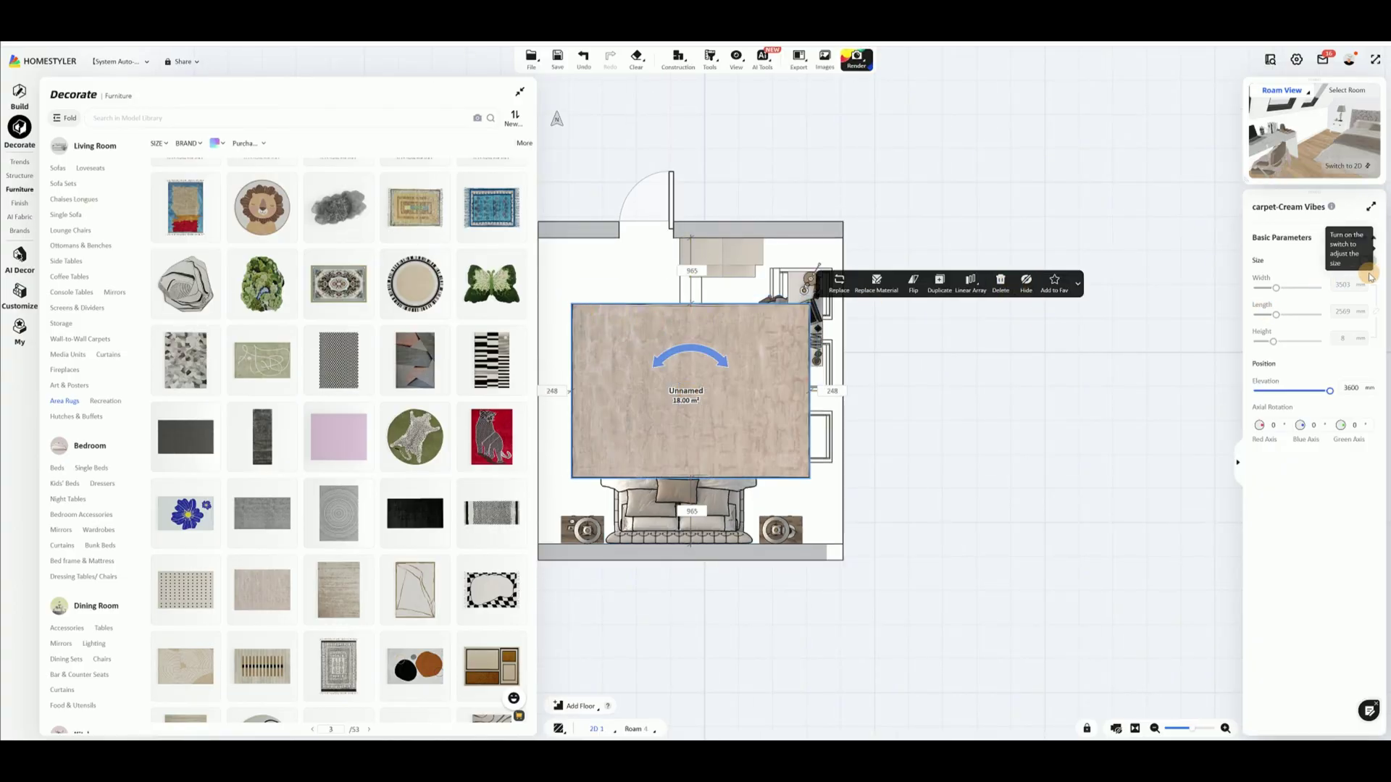
# Scale the carpet proportionally to about 2722 × 1996 mm and position it under the foot half of the bed at elevation 0
pyautogui.click(1061, 391)
pyautogui.click(742, 388)
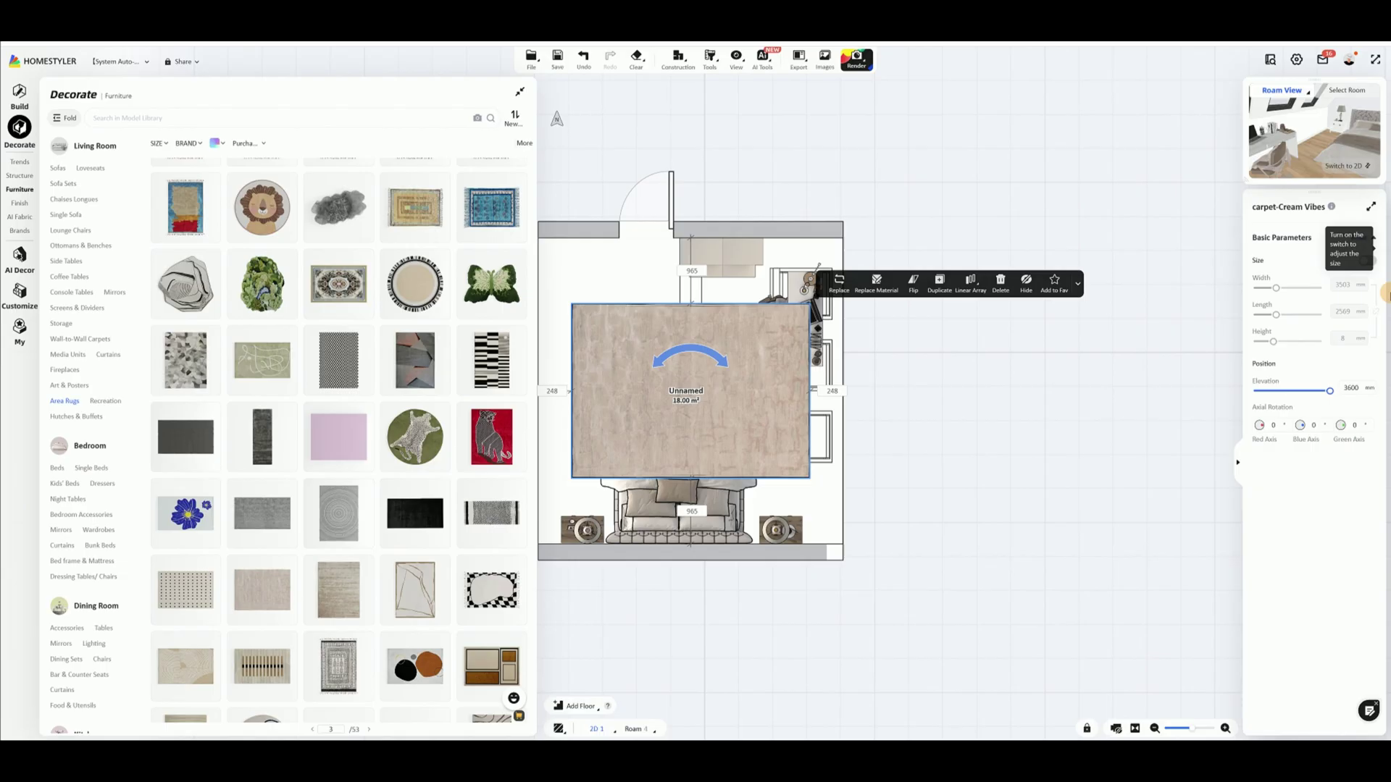
pyautogui.click(1372, 261)
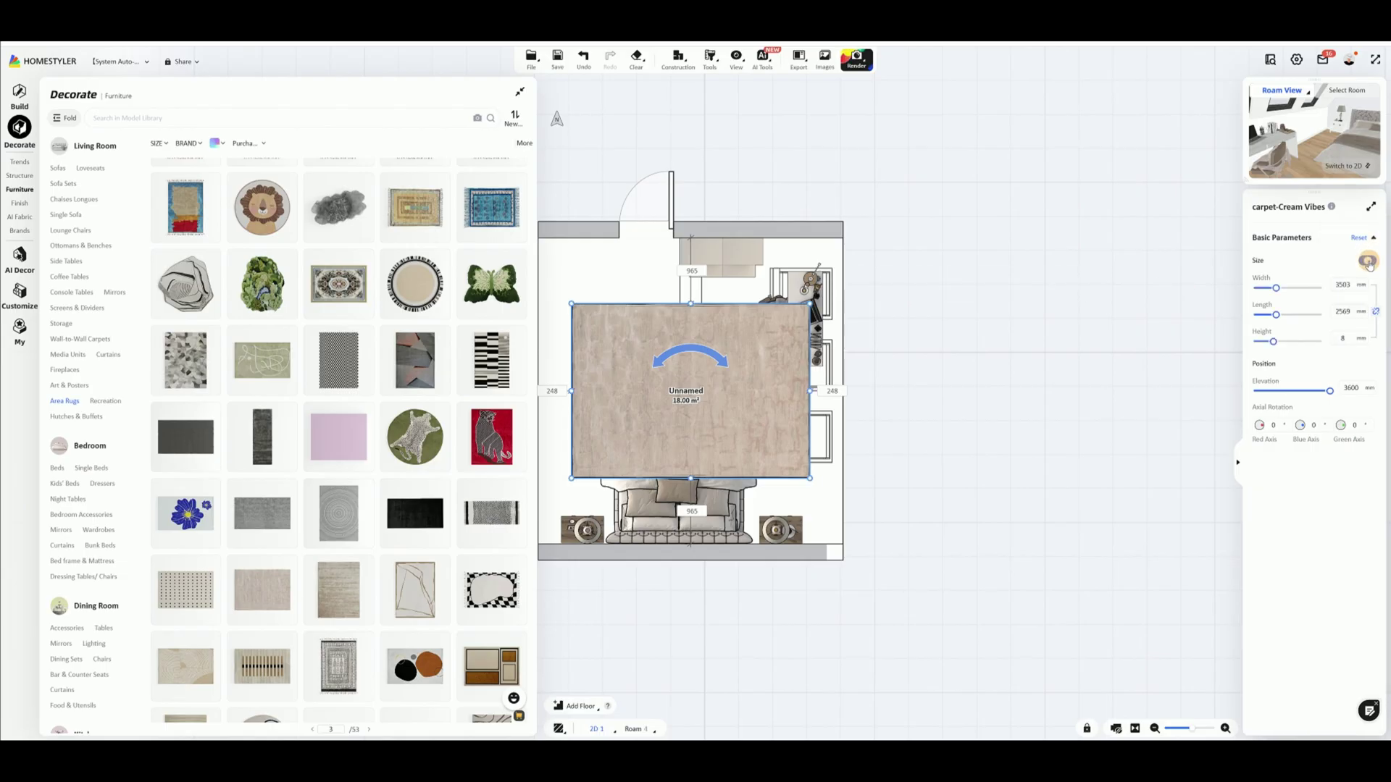
pyautogui.click(845, 388)
pyautogui.click(805, 313)
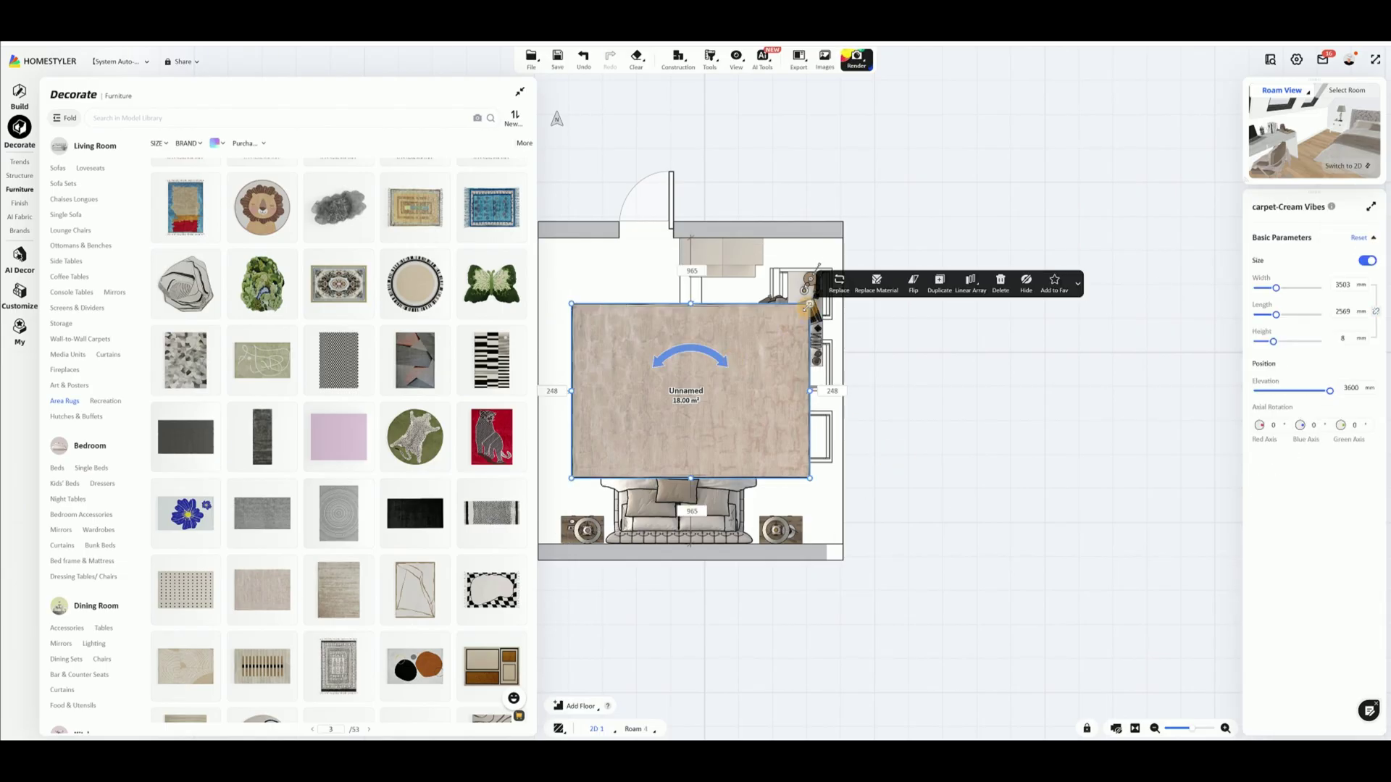
pyautogui.moveTo(806, 308); pyautogui.dragTo(756, 342)
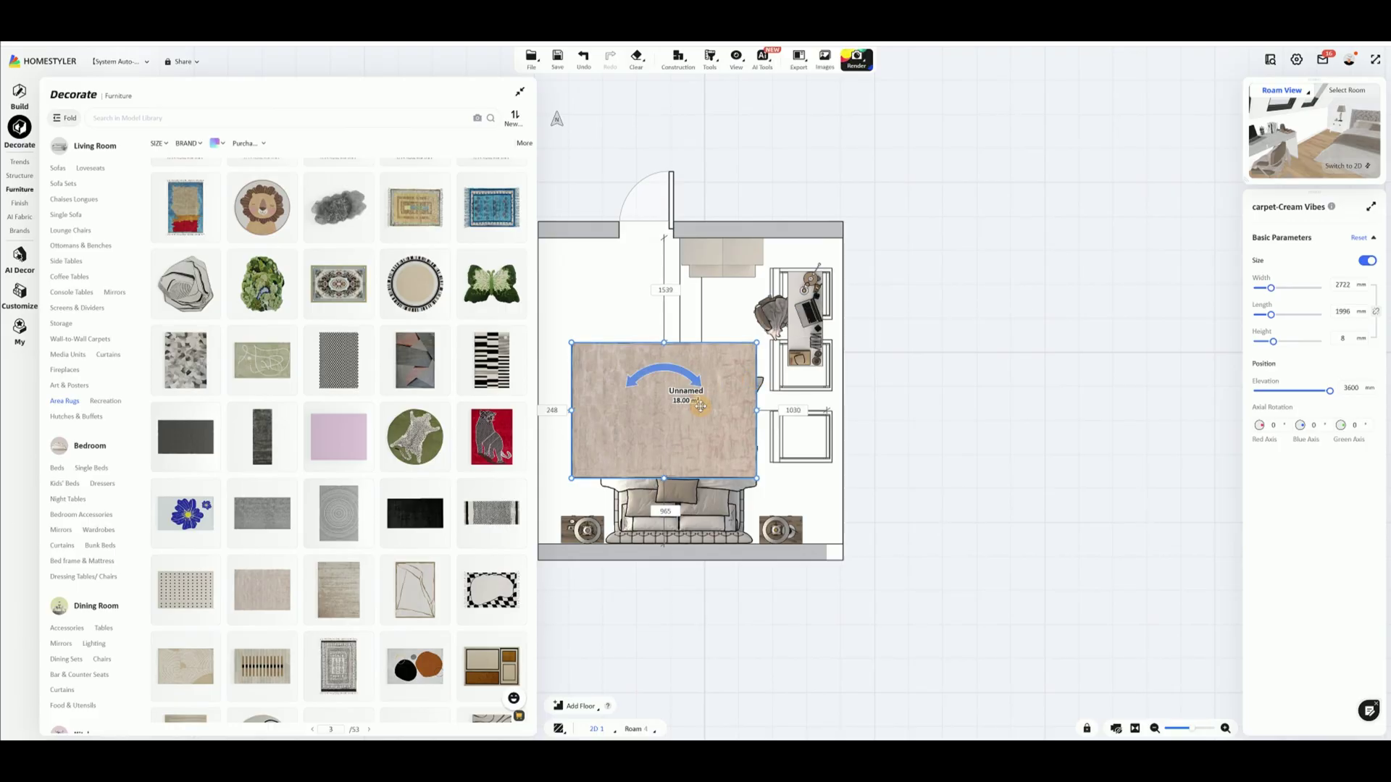
pyautogui.moveTo(700, 406); pyautogui.dragTo(702, 395)
pyautogui.click(1034, 467)
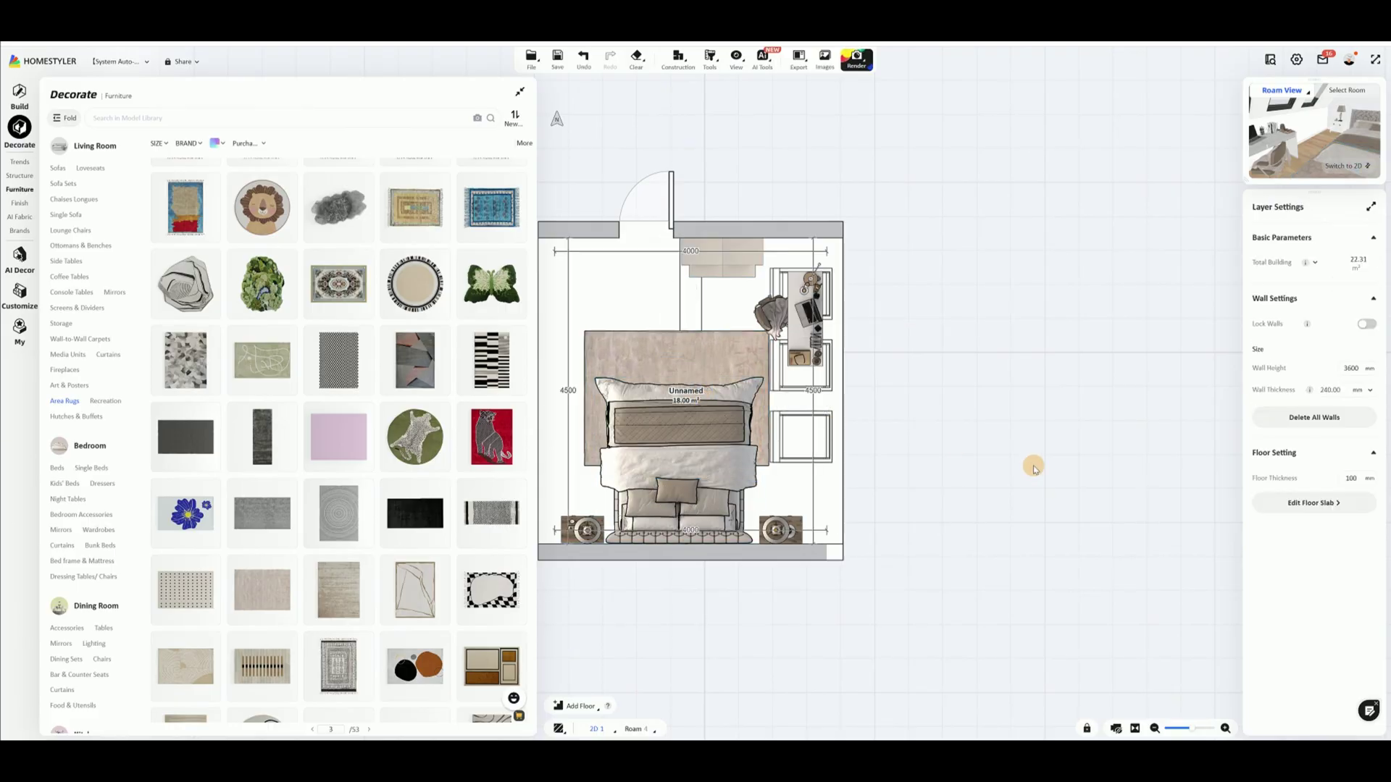
# Inspect the carpet beneath the foot of the bed up close in the roam view
pyautogui.press('4')
pyautogui.moveTo(732, 423); pyautogui.dragTo(871, 364)
pyautogui.click(1060, 545)
pyautogui.scroll(5, 984, 573)
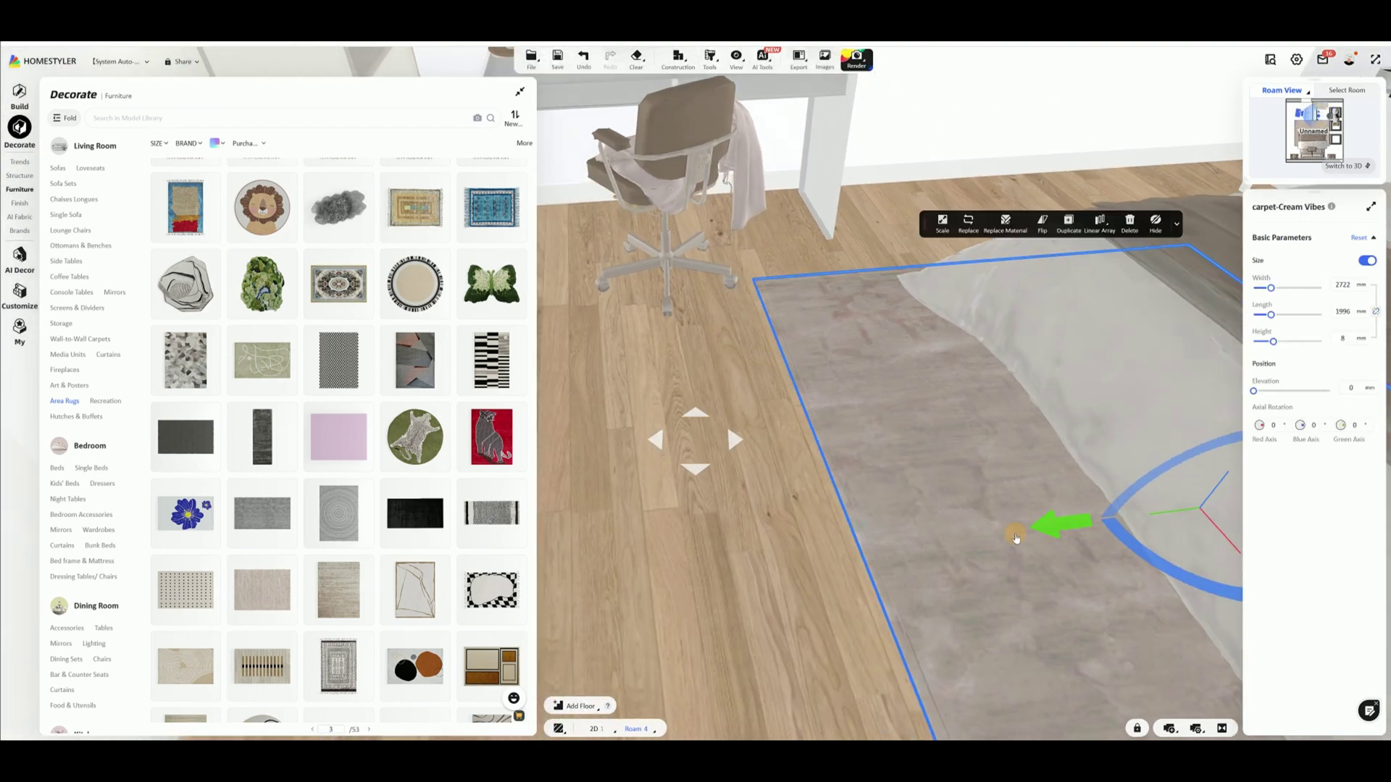
# Frame the door, bookcase and desk under the skylights and open the rendering workspace
pyautogui.click(541, 412)
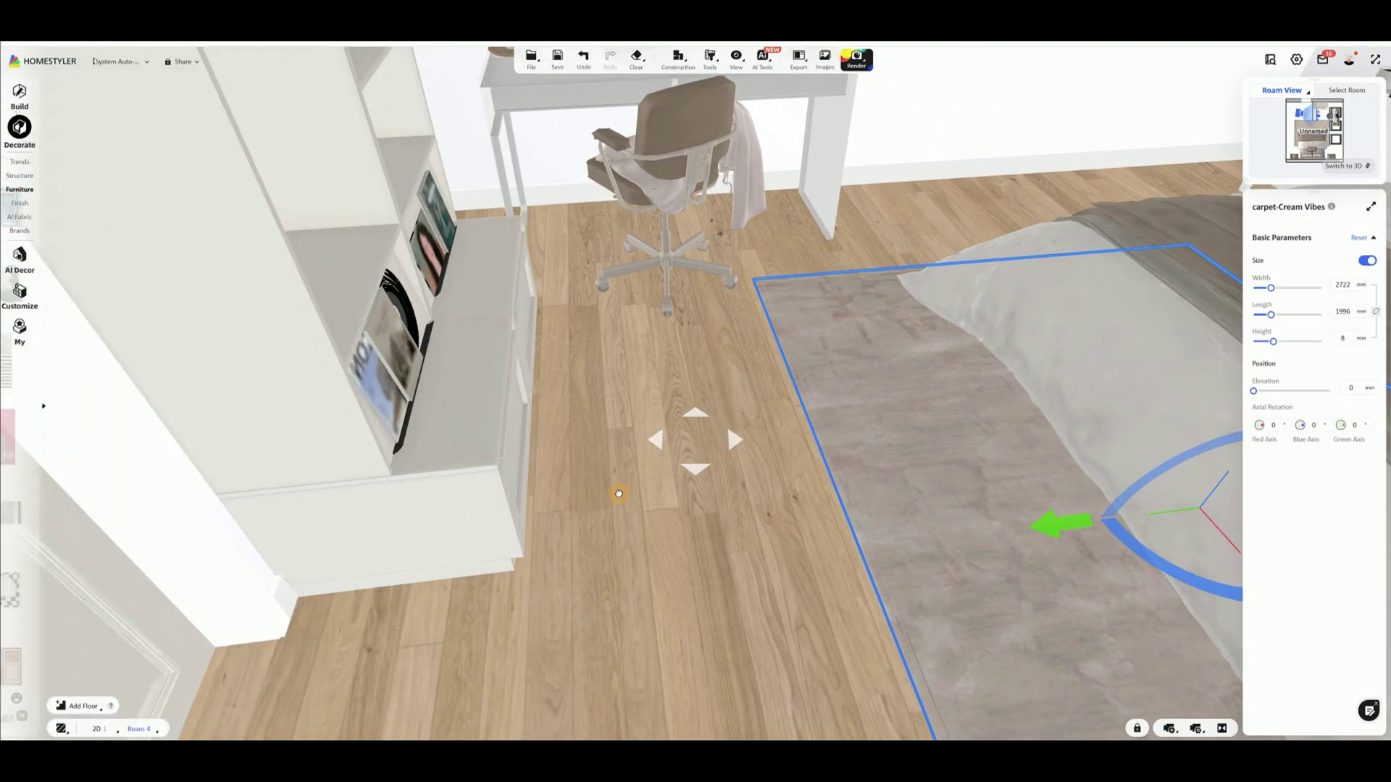
pyautogui.scroll(-5, 651, 507)
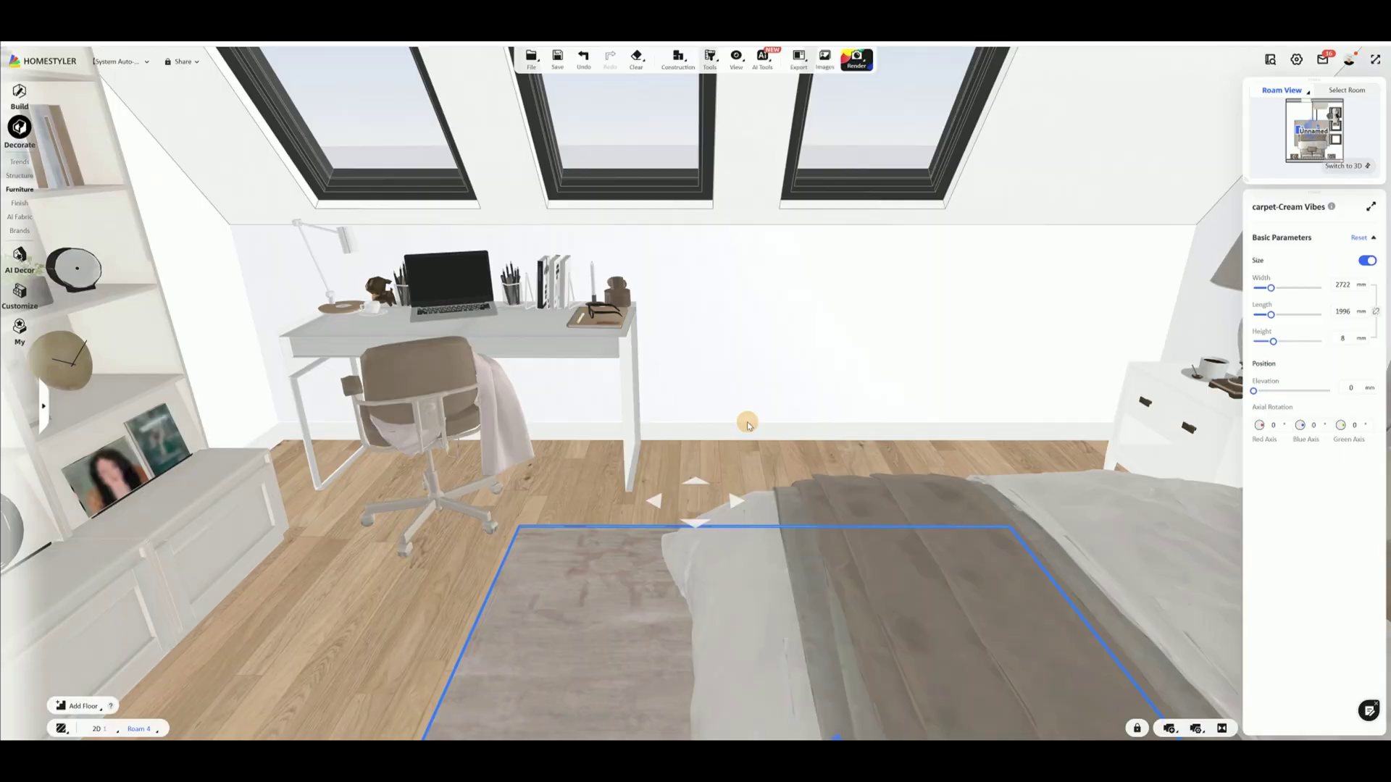
pyautogui.moveTo(748, 425); pyautogui.dragTo(820, 455)
pyautogui.moveTo(770, 559); pyautogui.dragTo(901, 581)
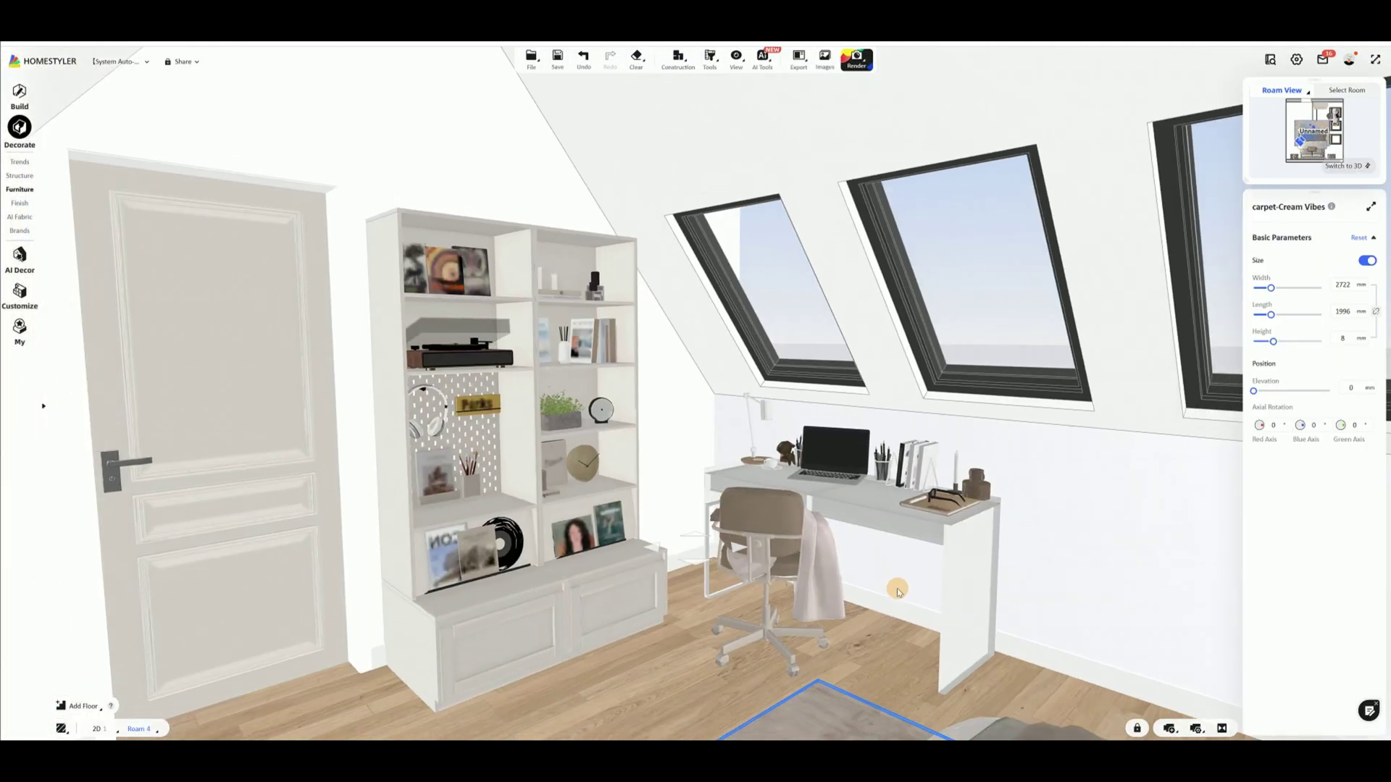
pyautogui.click(688, 389)
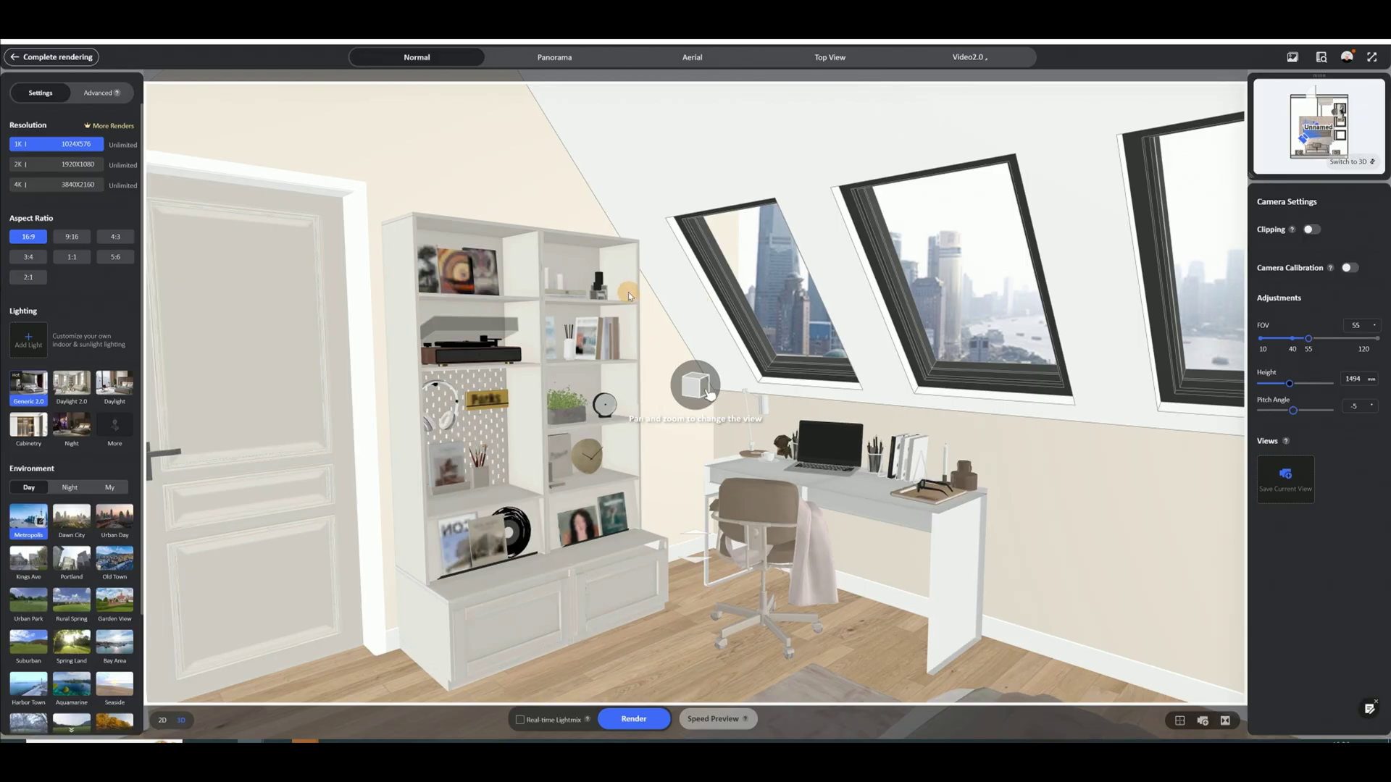
# Set the render to 4K resolution with a 4:3 aspect ratio and level the camera to a 0° pitch angle
pyautogui.click(58, 184)
pyautogui.click(115, 237)
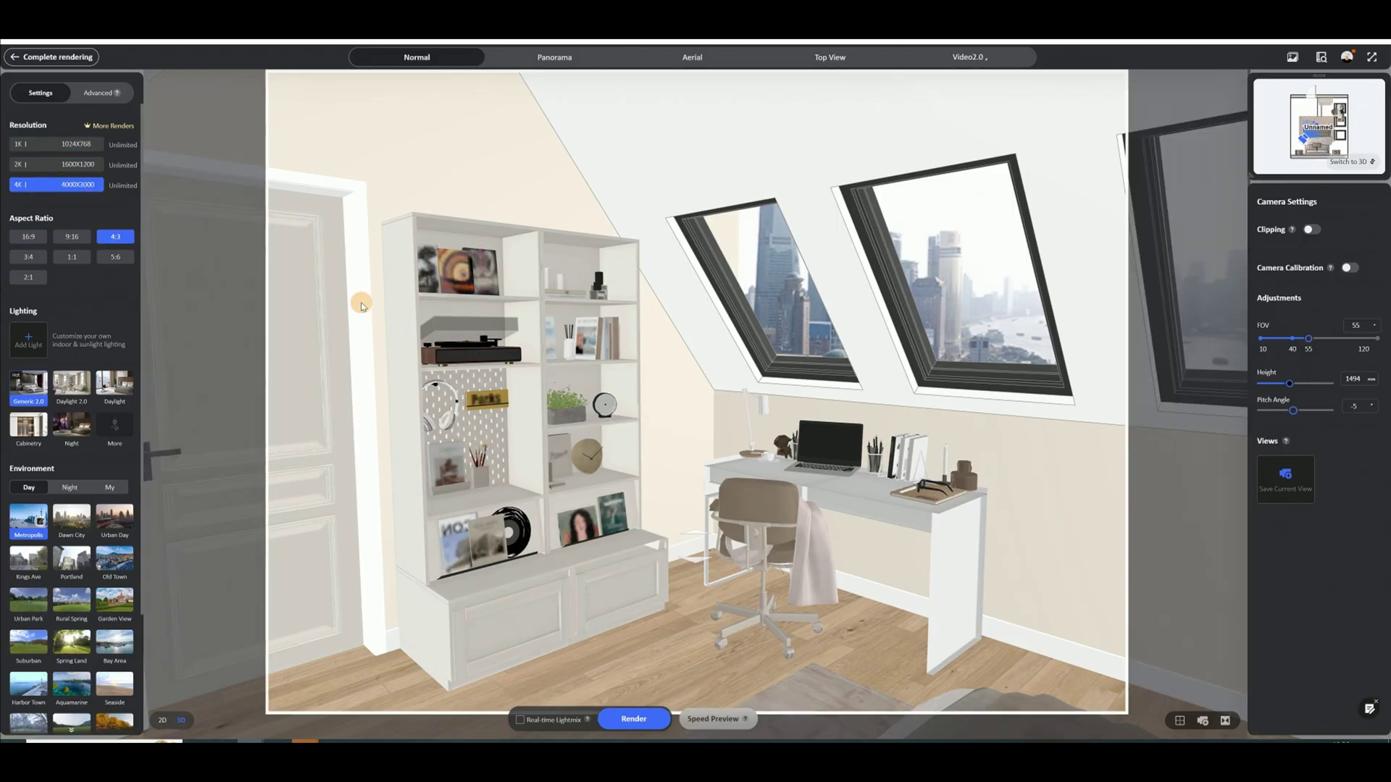
pyautogui.moveTo(470, 332); pyautogui.dragTo(470, 348)
pyautogui.press('w')
pyautogui.press('s')
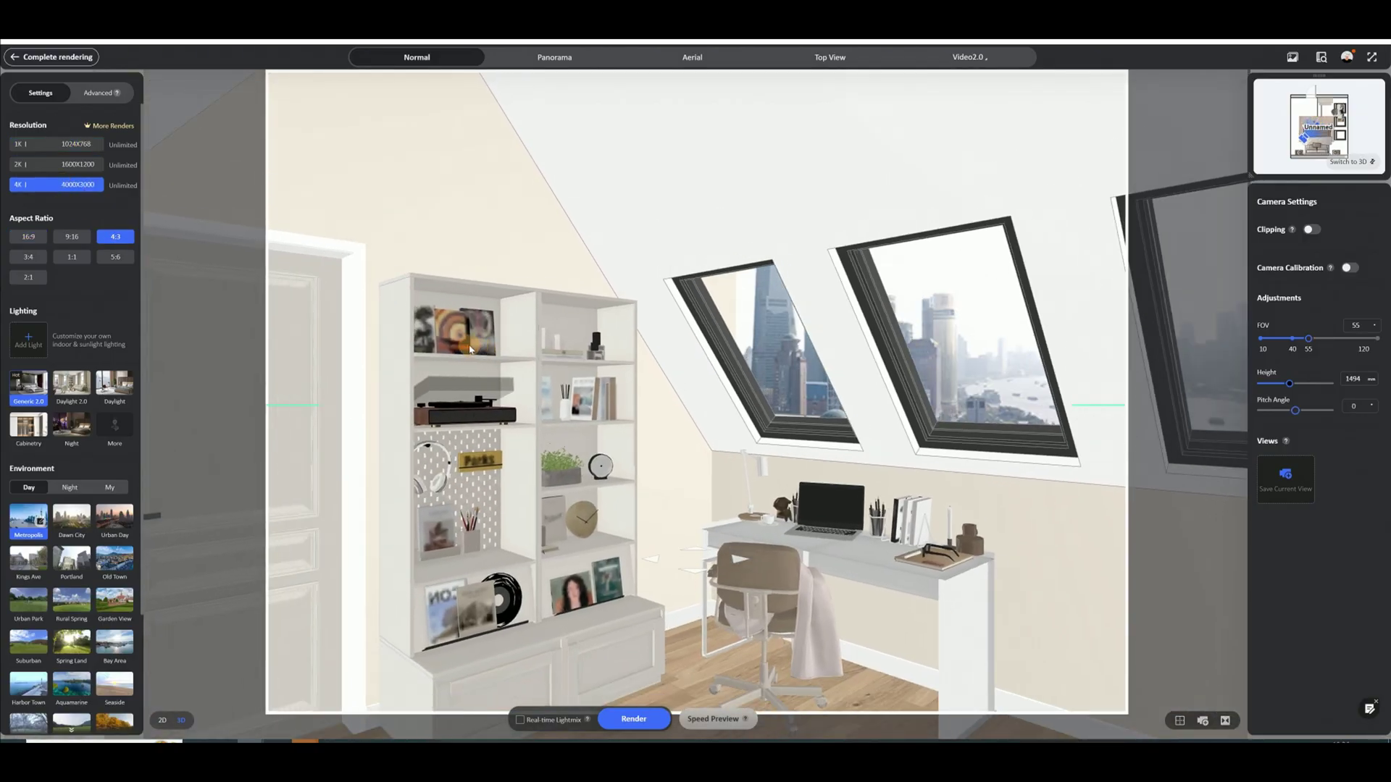
# Lower the camera to 934 mm and frame the bookcase and desk in a 1:1 aspect ratio
pyautogui.press('e')
pyautogui.press('e')
pyautogui.press('s')
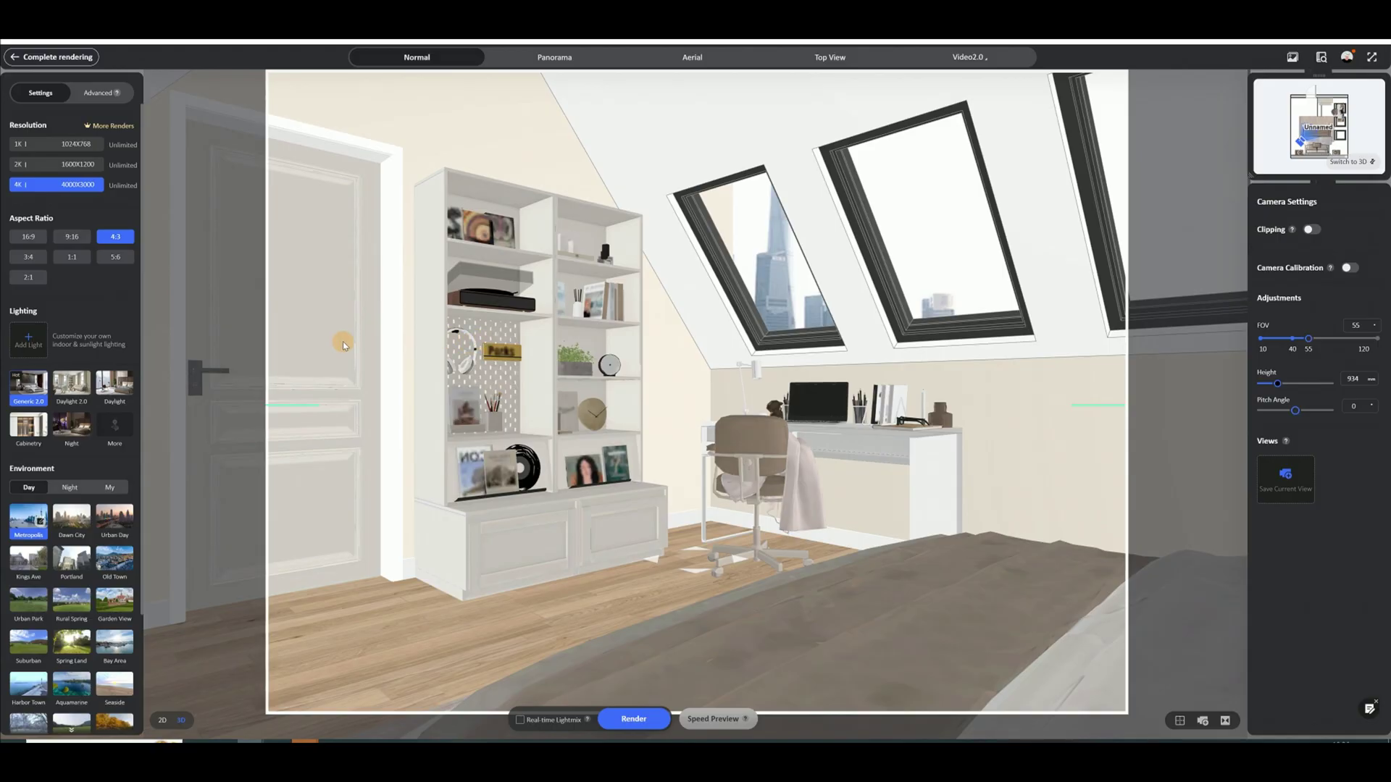
pyautogui.click(72, 258)
pyautogui.moveTo(491, 329); pyautogui.dragTo(596, 373)
# Overlay the Grid composition guide on the render frame and fine-tune the framing of the desk and skylights
pyautogui.click(1180, 721)
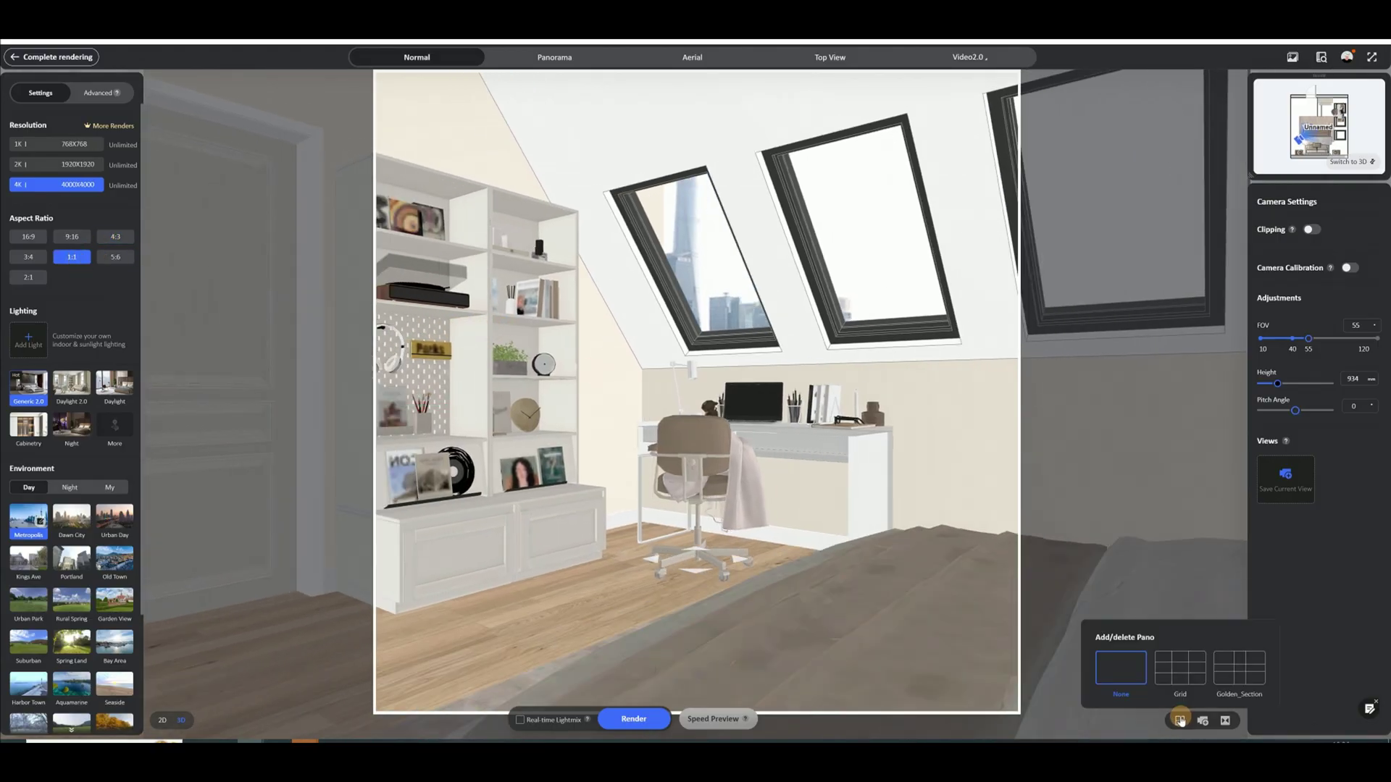
pyautogui.click(1187, 678)
pyautogui.moveTo(753, 472); pyautogui.dragTo(754, 501)
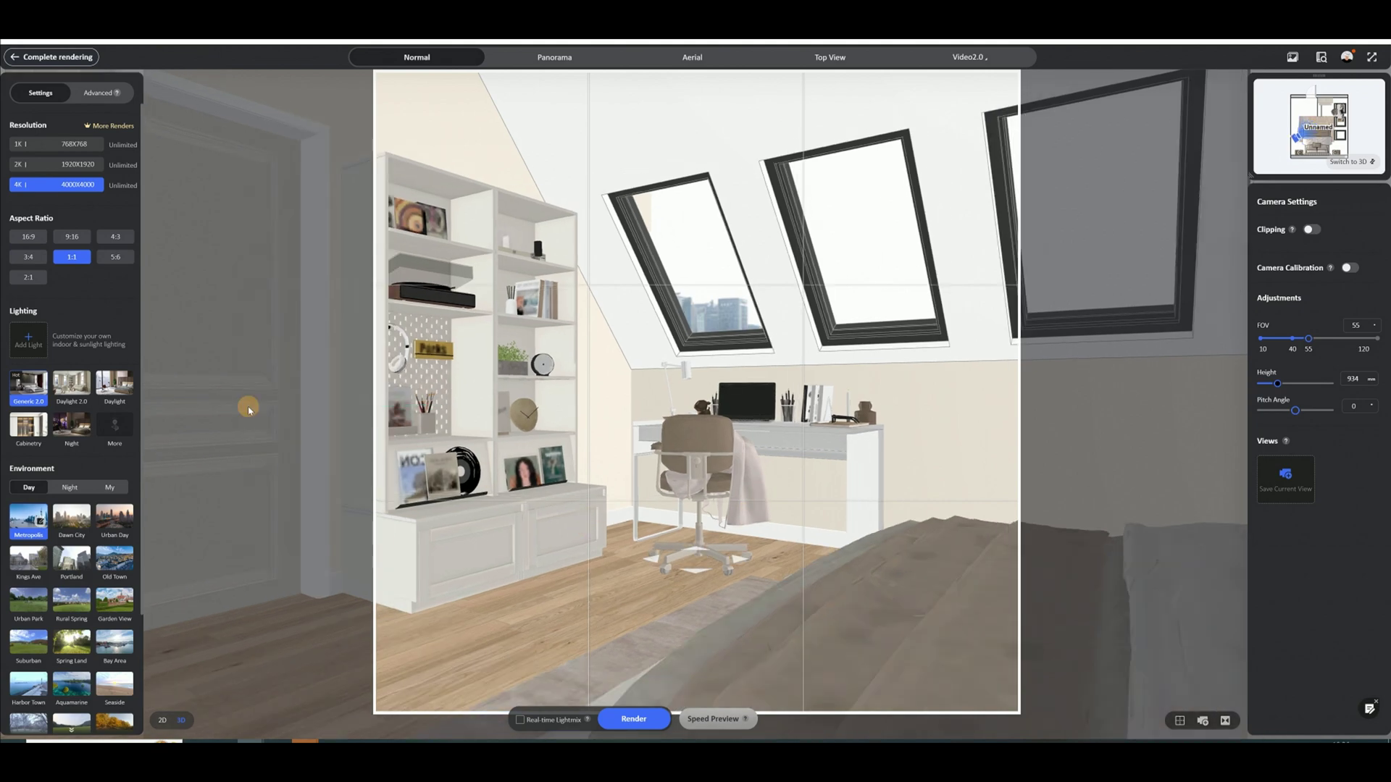
# Apply the Daylight lighting preset and set the daytime environment to Garden View
pyautogui.click(112, 387)
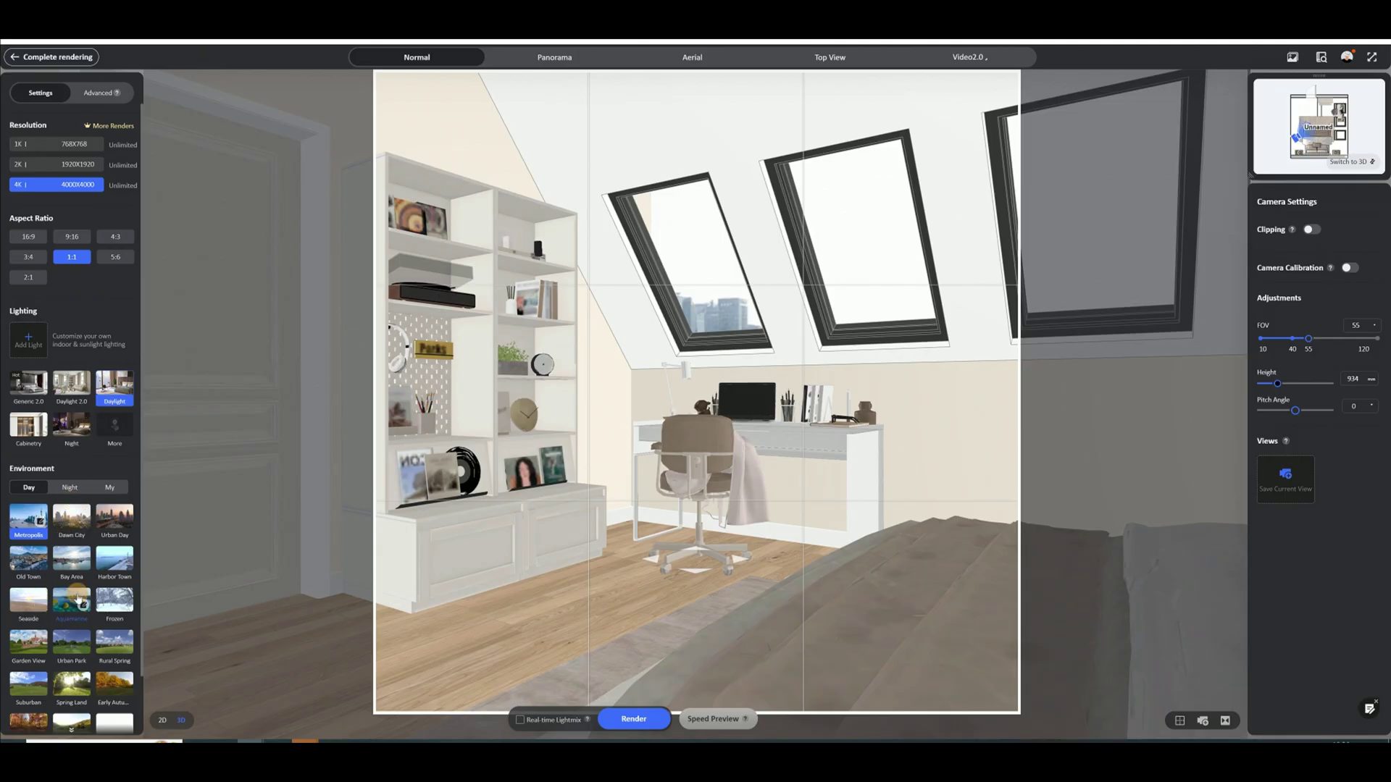
pyautogui.click(34, 560)
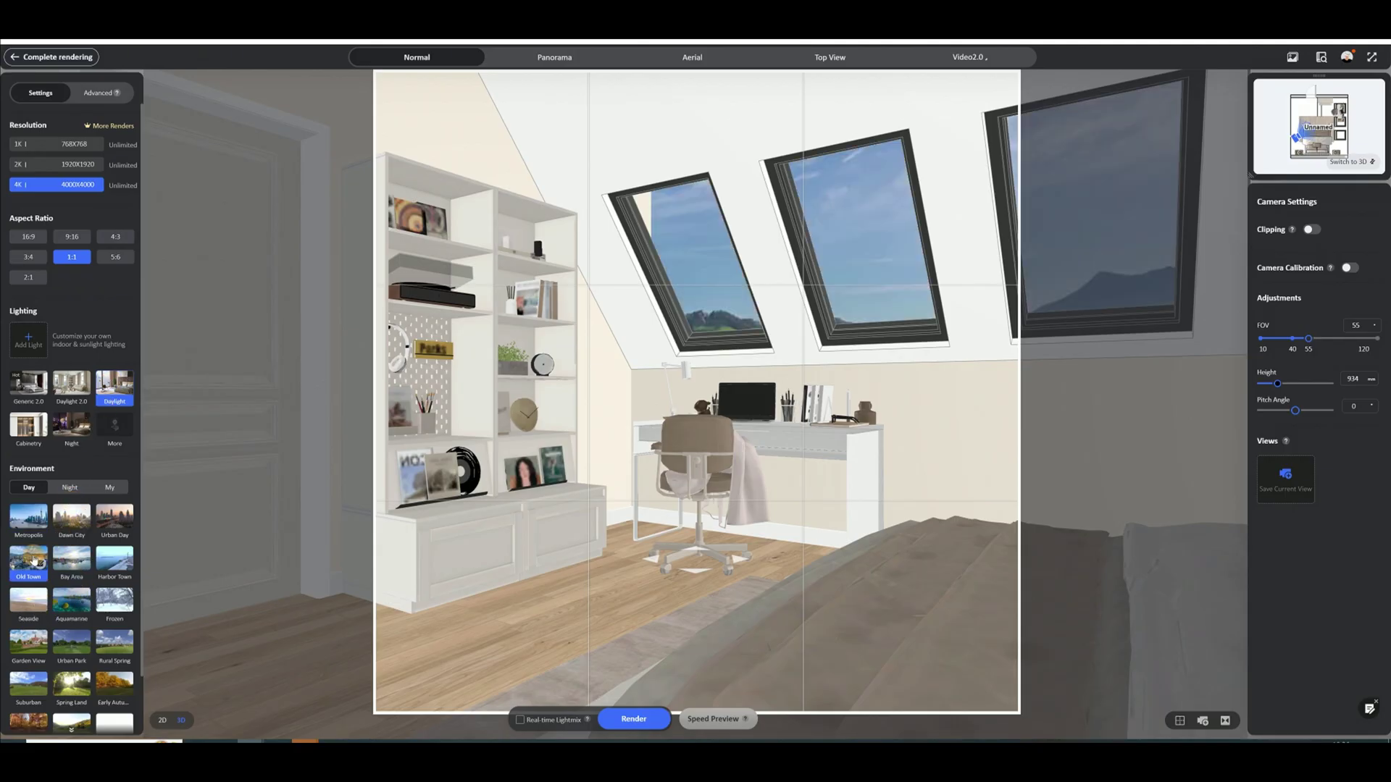
pyautogui.click(29, 643)
# Rotate the Garden View exterior horizontally to 270° so trees and sky show through the skylights
pyautogui.click(41, 651)
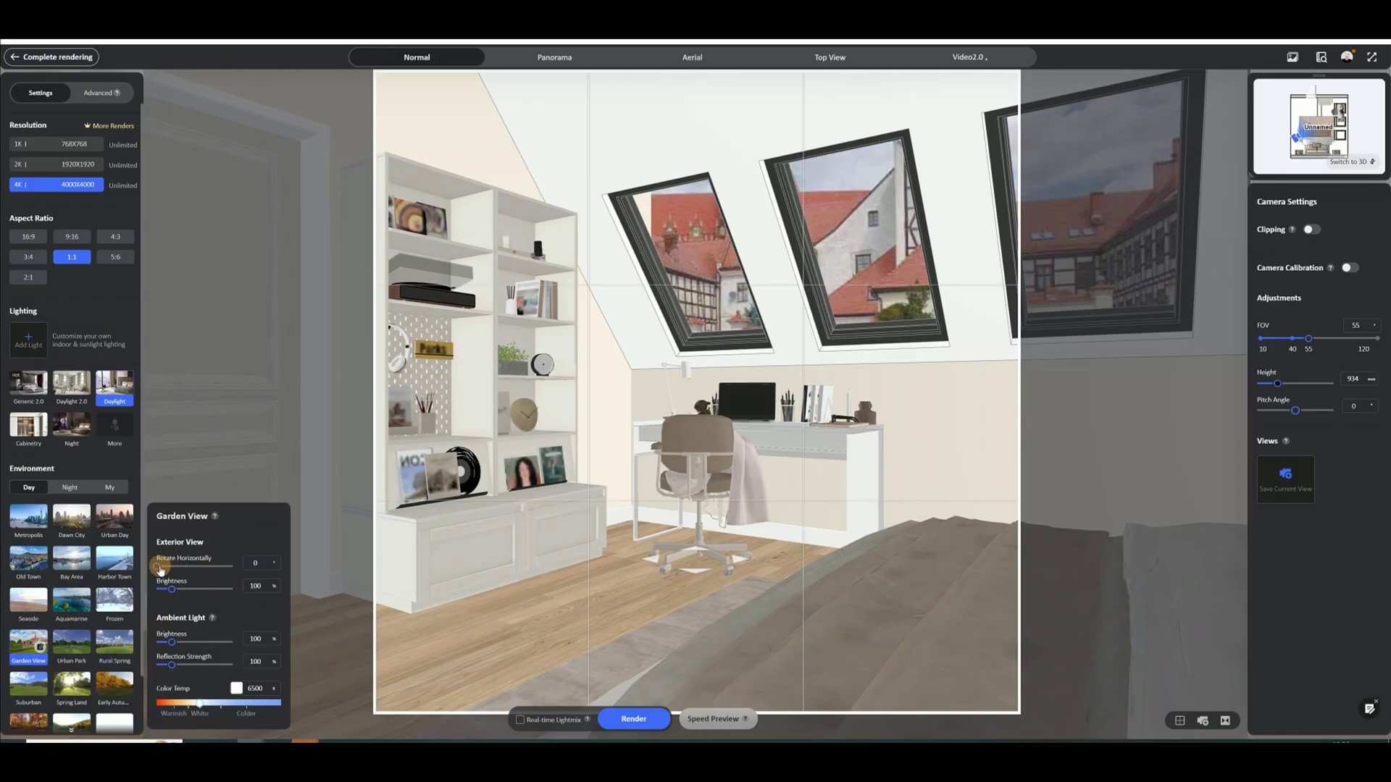
pyautogui.moveTo(215, 516)
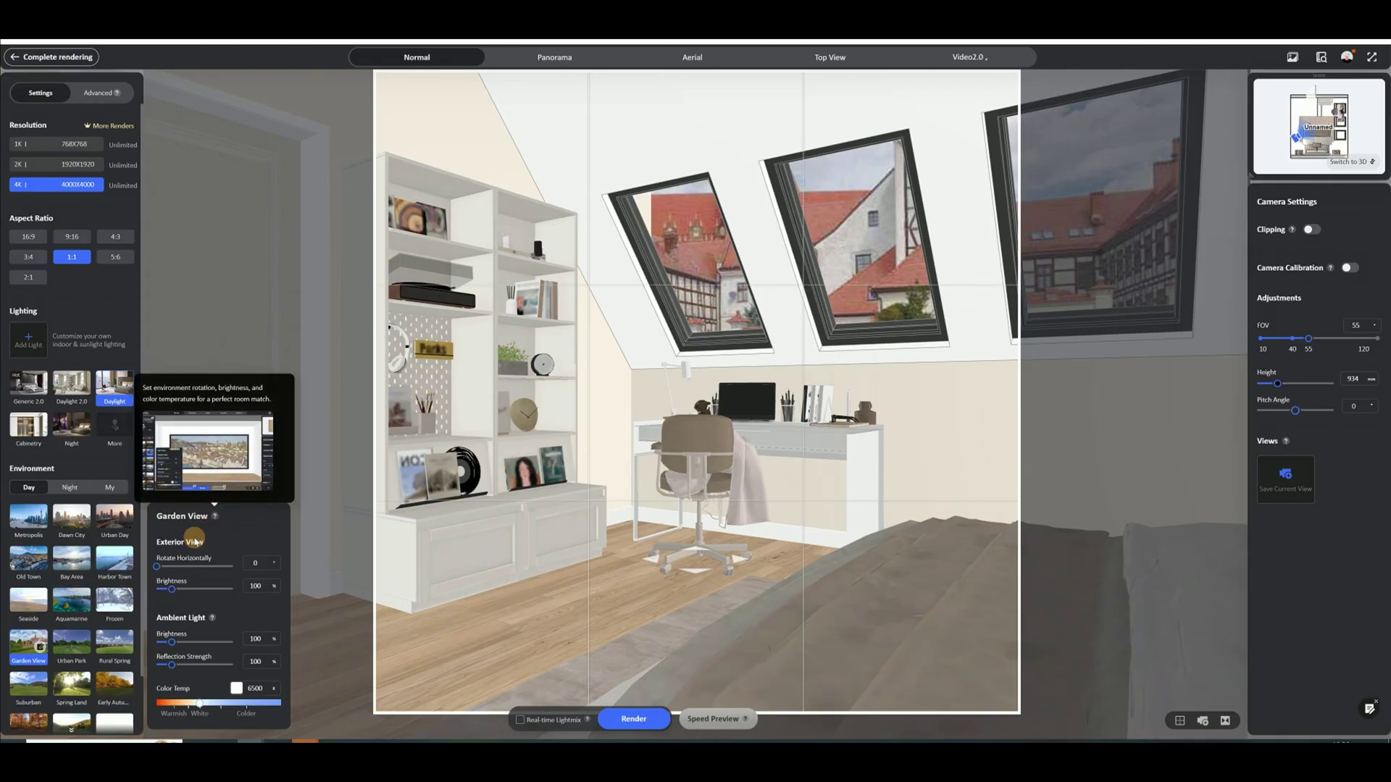
pyautogui.moveTo(159, 569); pyautogui.dragTo(215, 590)
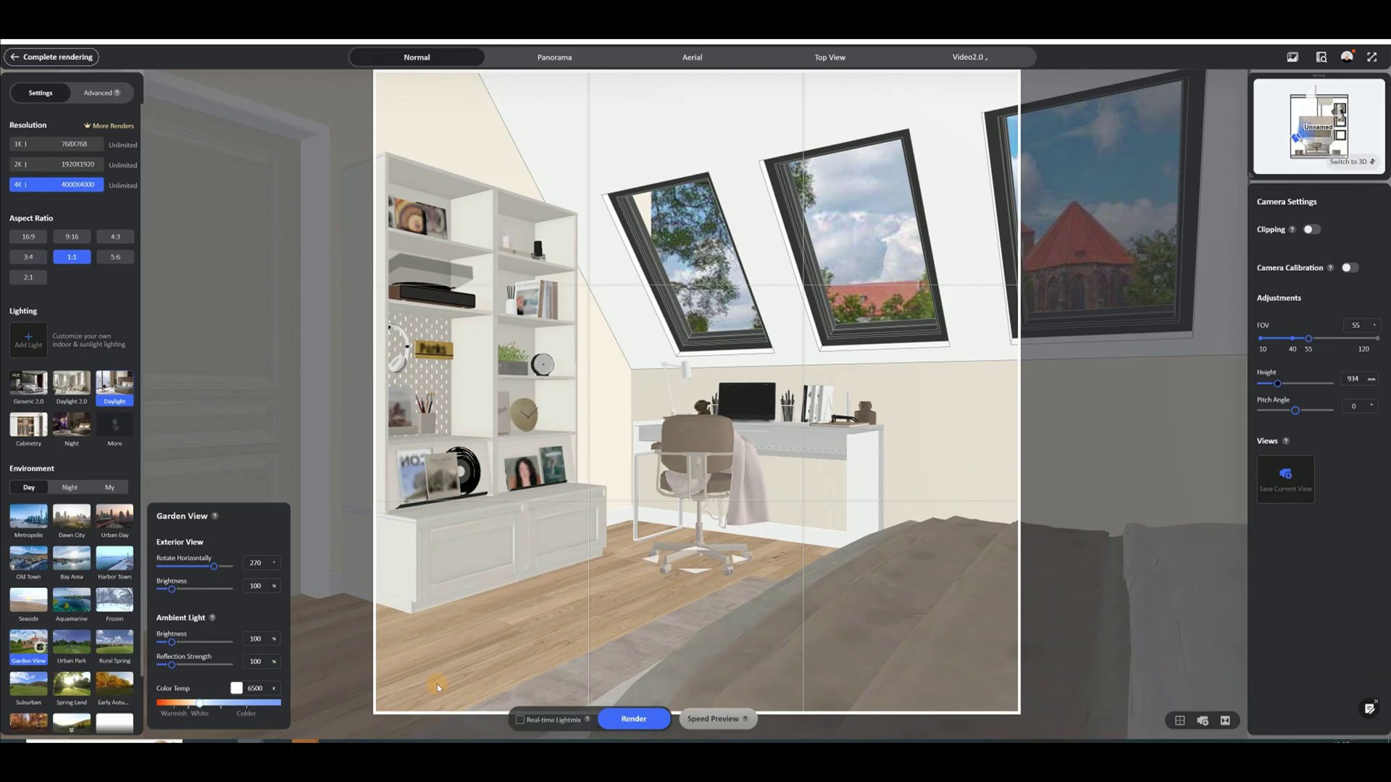
pyautogui.click(39, 642)
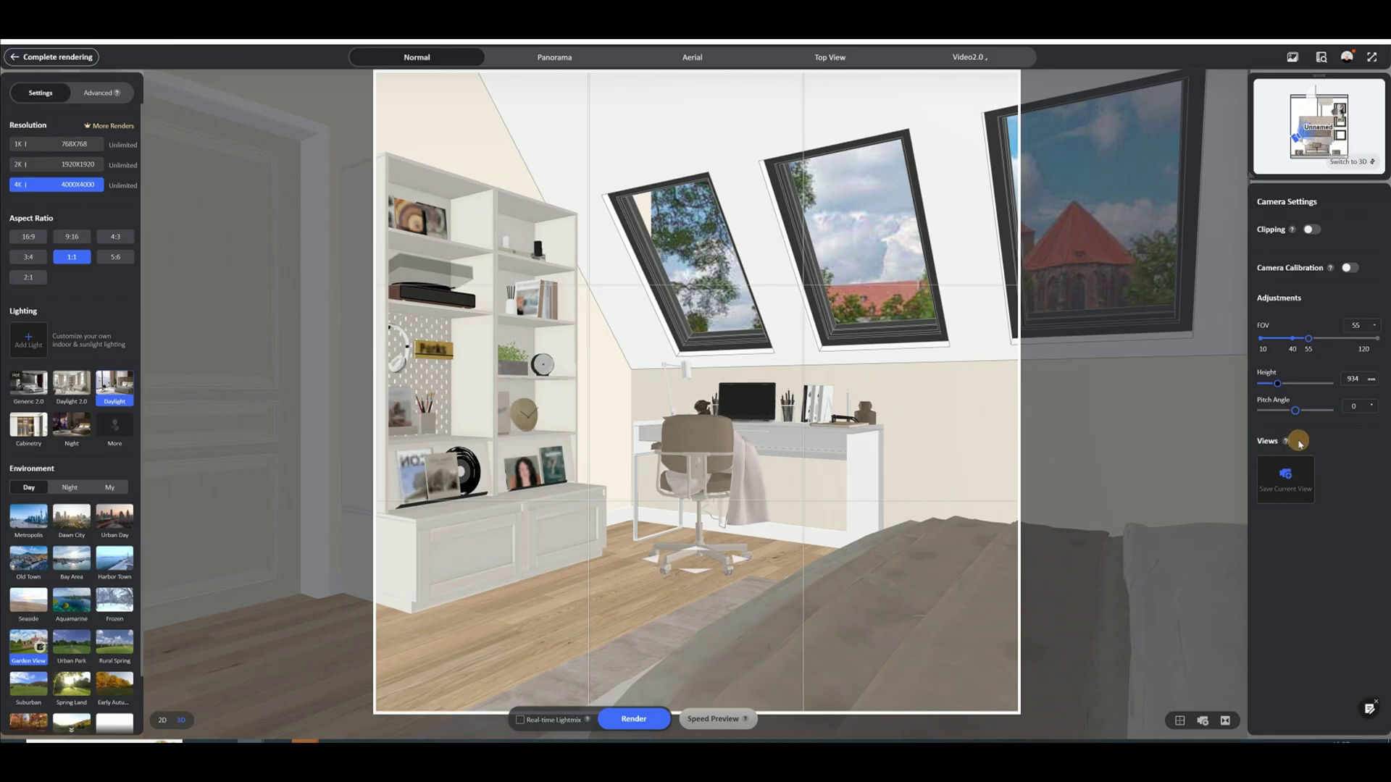
# Save the current camera view and render the square image of the bookcase and desk
pyautogui.click(1294, 471)
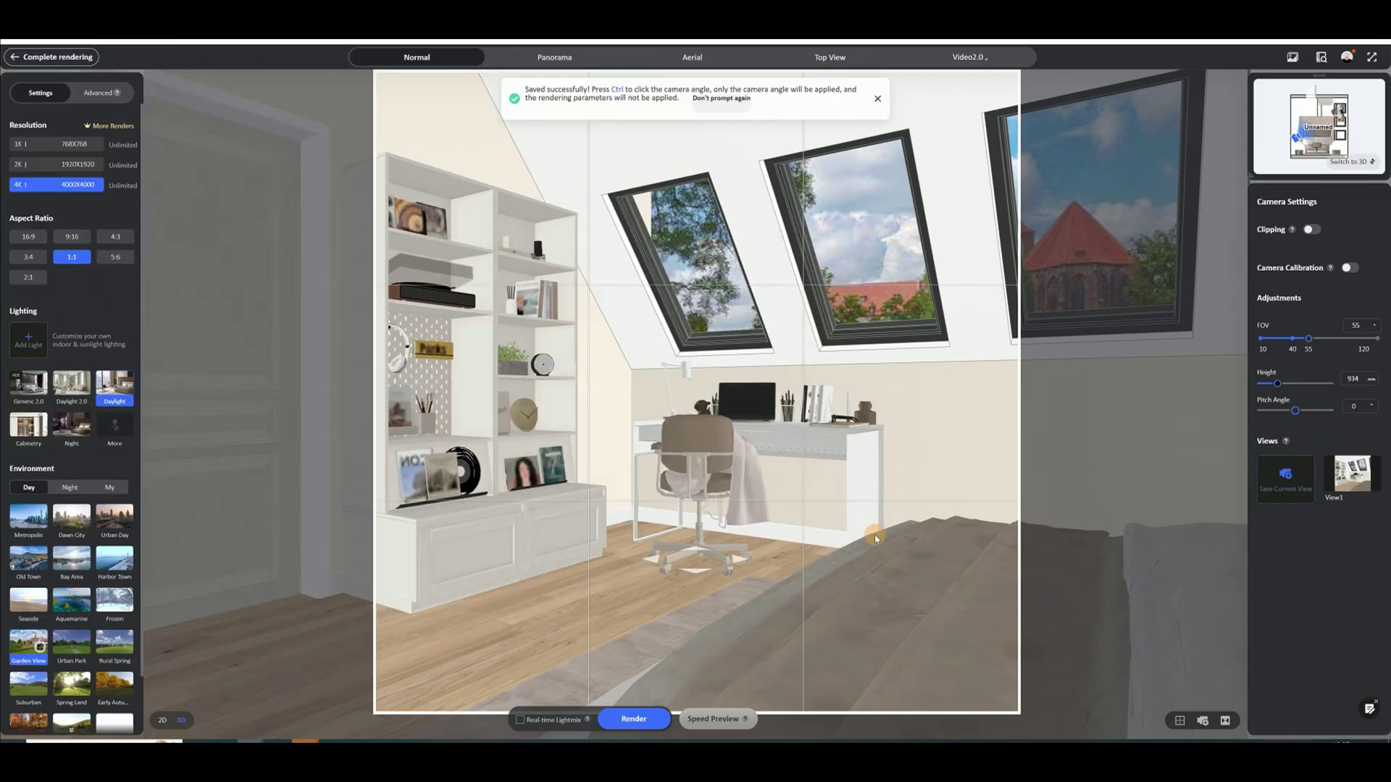
pyautogui.click(634, 719)
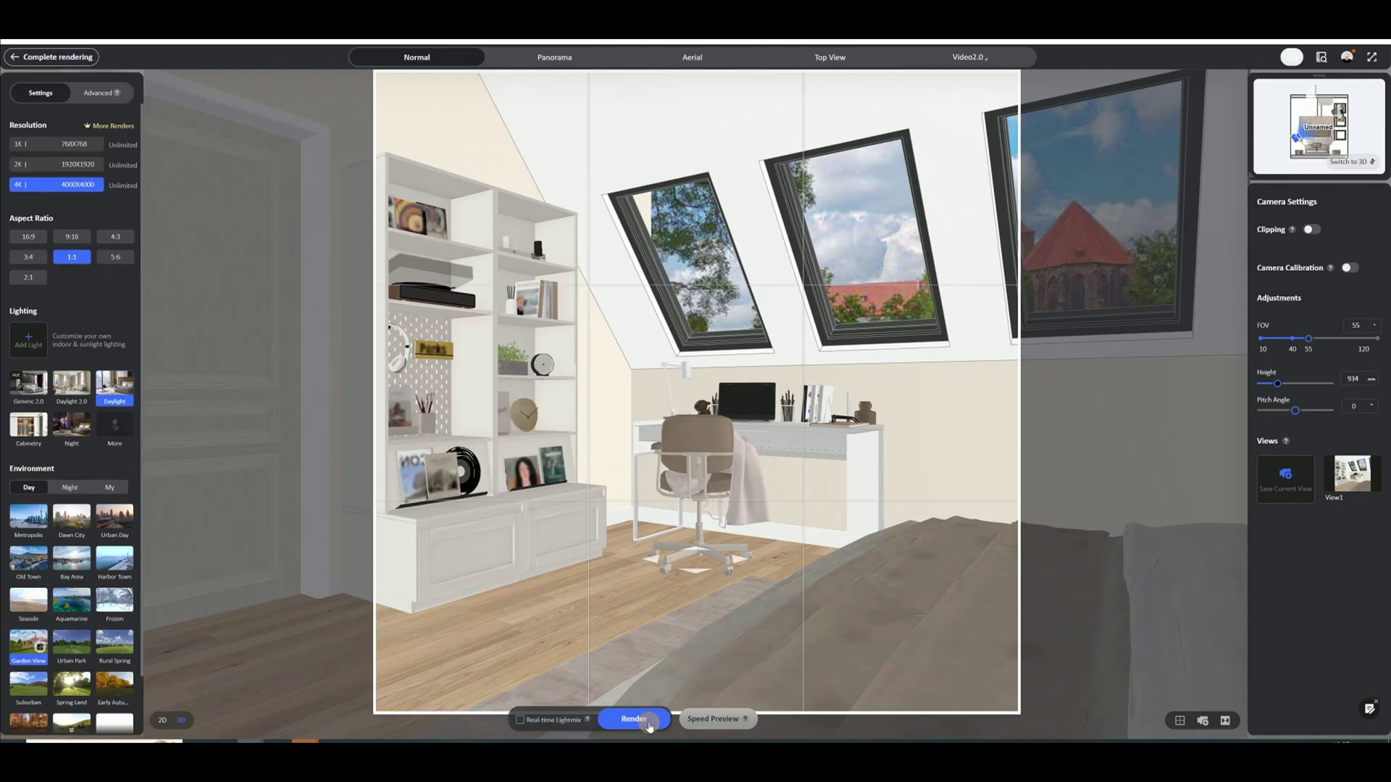
# Reframe the camera straight towards the desk at a height of 885 mm in a 3:4 aspect ratio
pyautogui.moveTo(702, 572); pyautogui.dragTo(674, 624)
pyautogui.press('e')
pyautogui.press('s')
pyautogui.press('e')
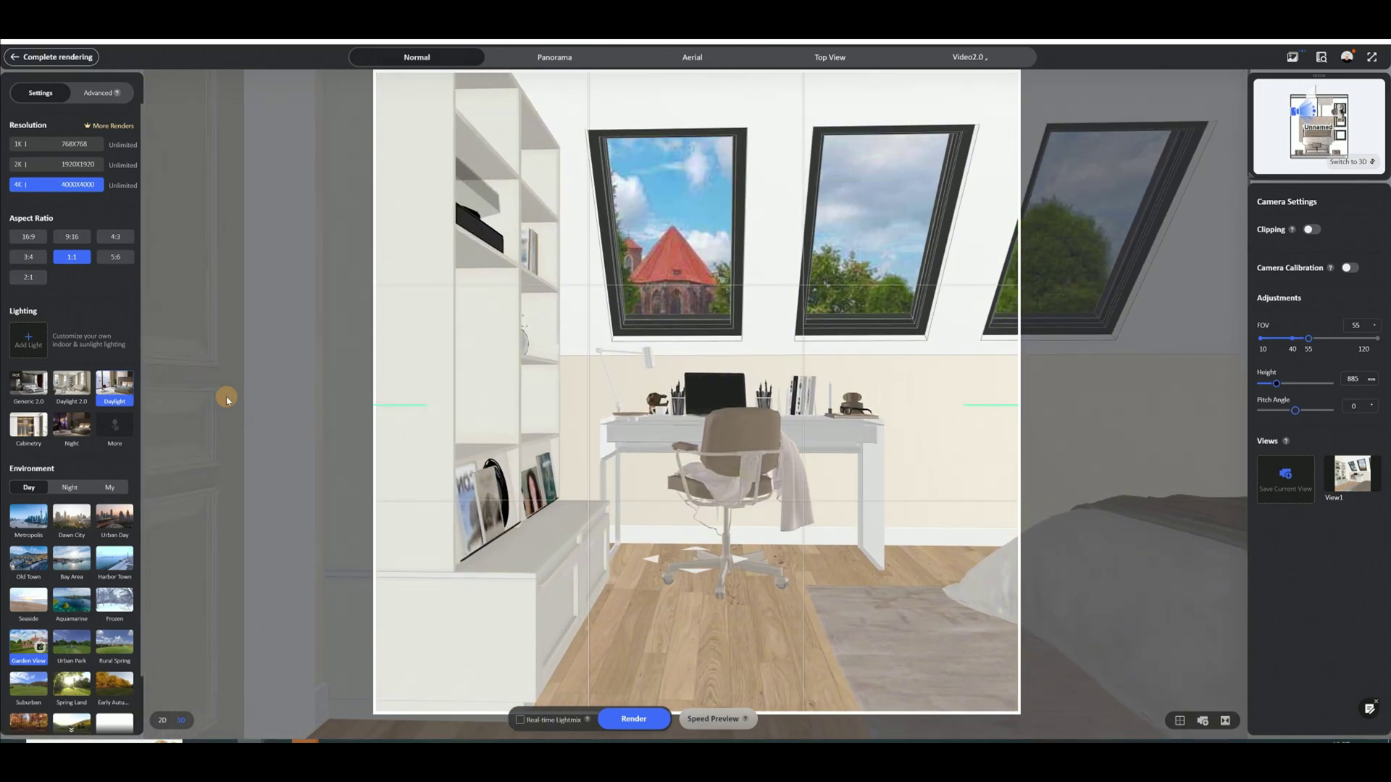
pyautogui.click(28, 256)
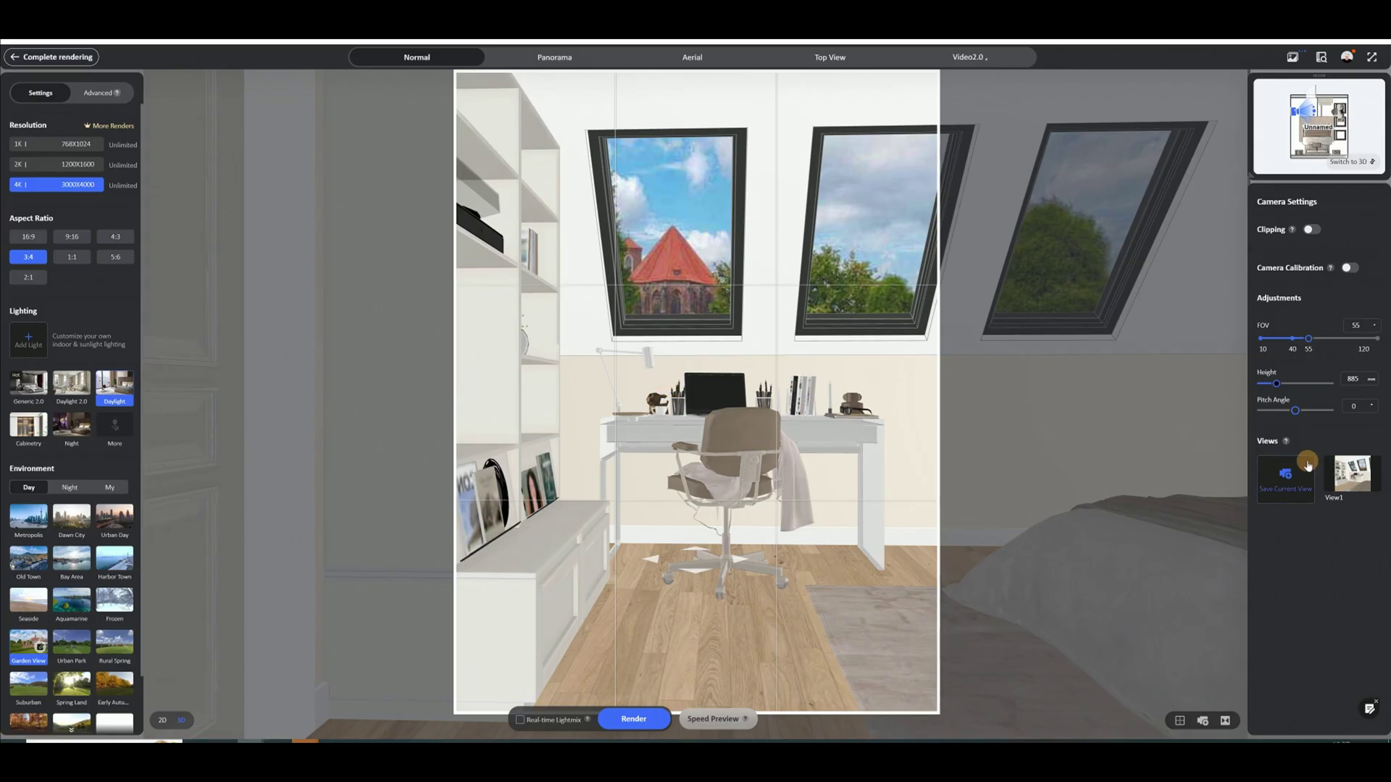
# Raise the camera to about 1257 mm and pitch it down to -13° for a closer view of the desk
pyautogui.moveTo(821, 507); pyautogui.dragTo(829, 430)
pyautogui.scroll(3, 829, 431)
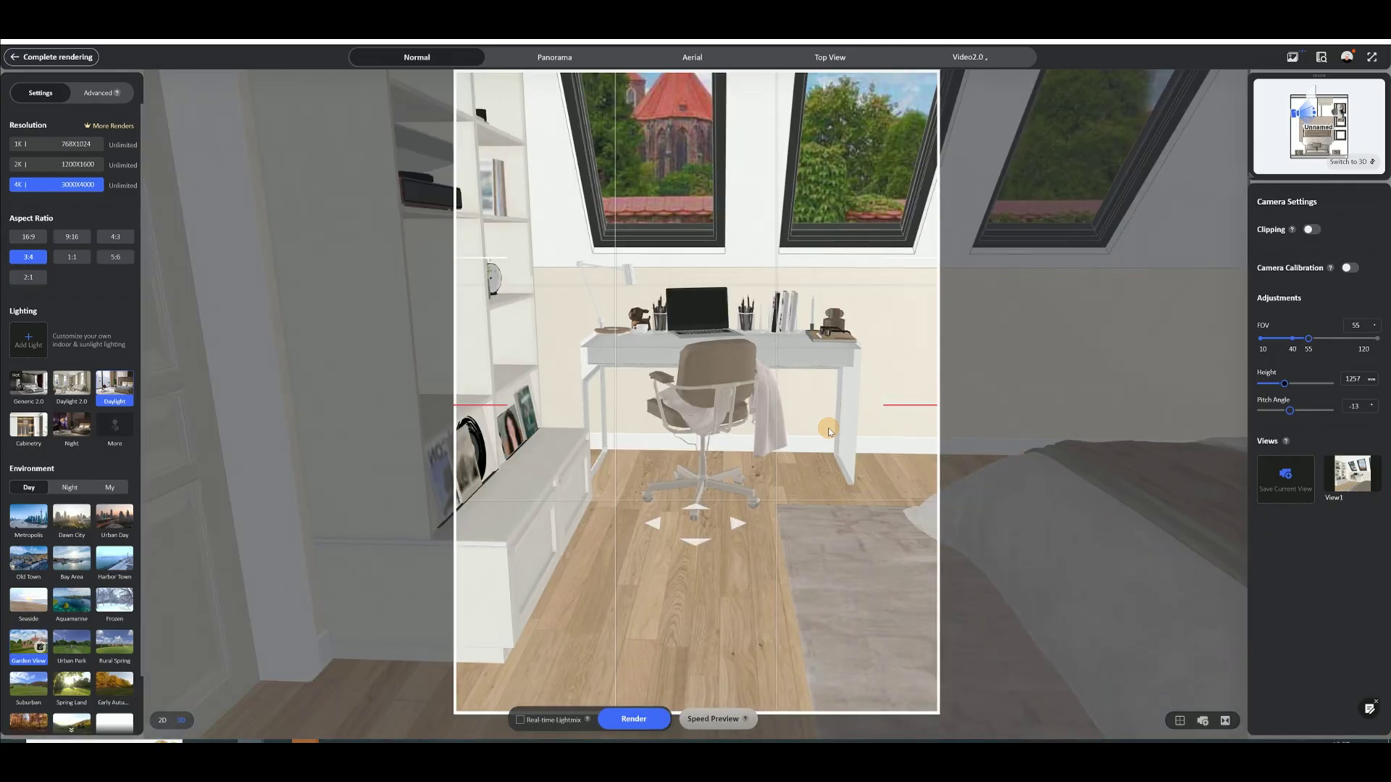
pyautogui.press('q')
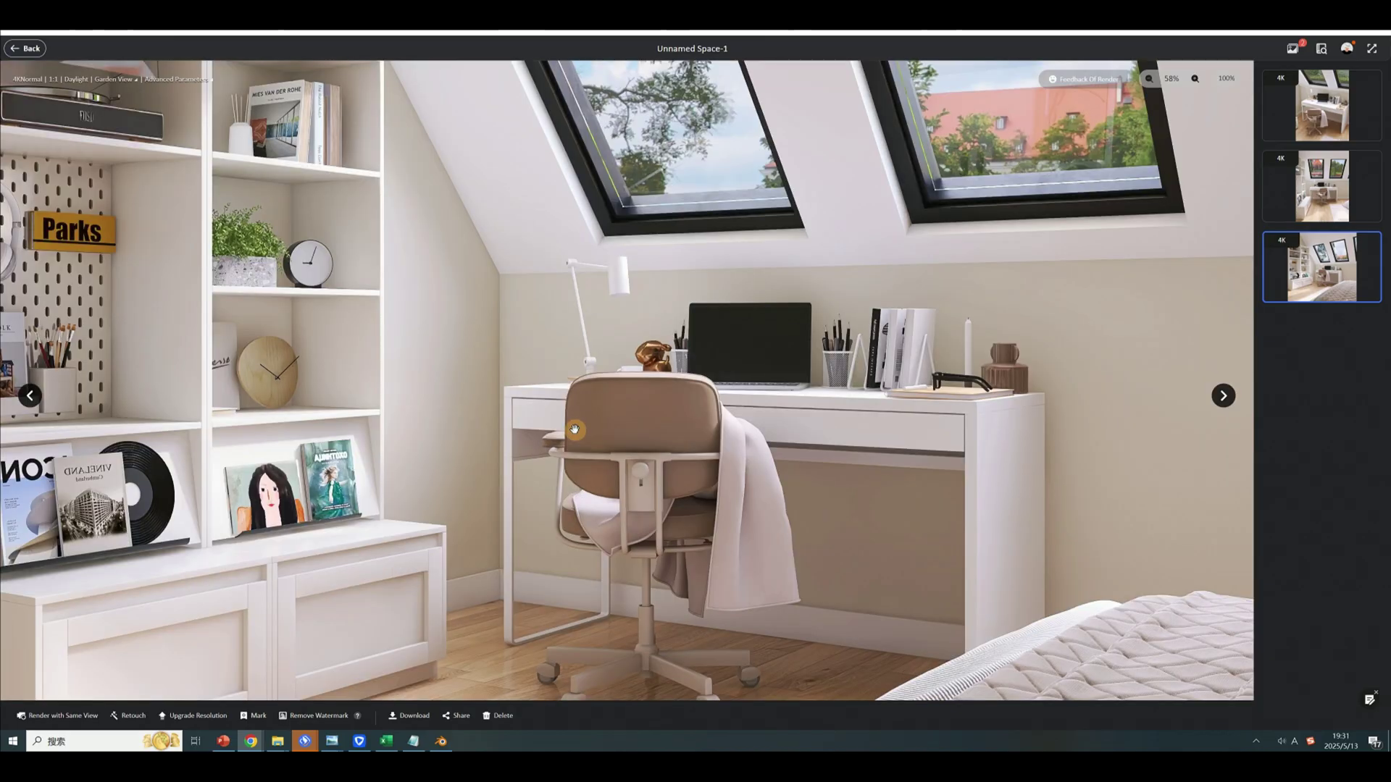
# Review the three finished 4K renders, examining the bookcase view, the frontal desk view and the desktop accessories up close
pyautogui.scroll(-3, 574, 429)
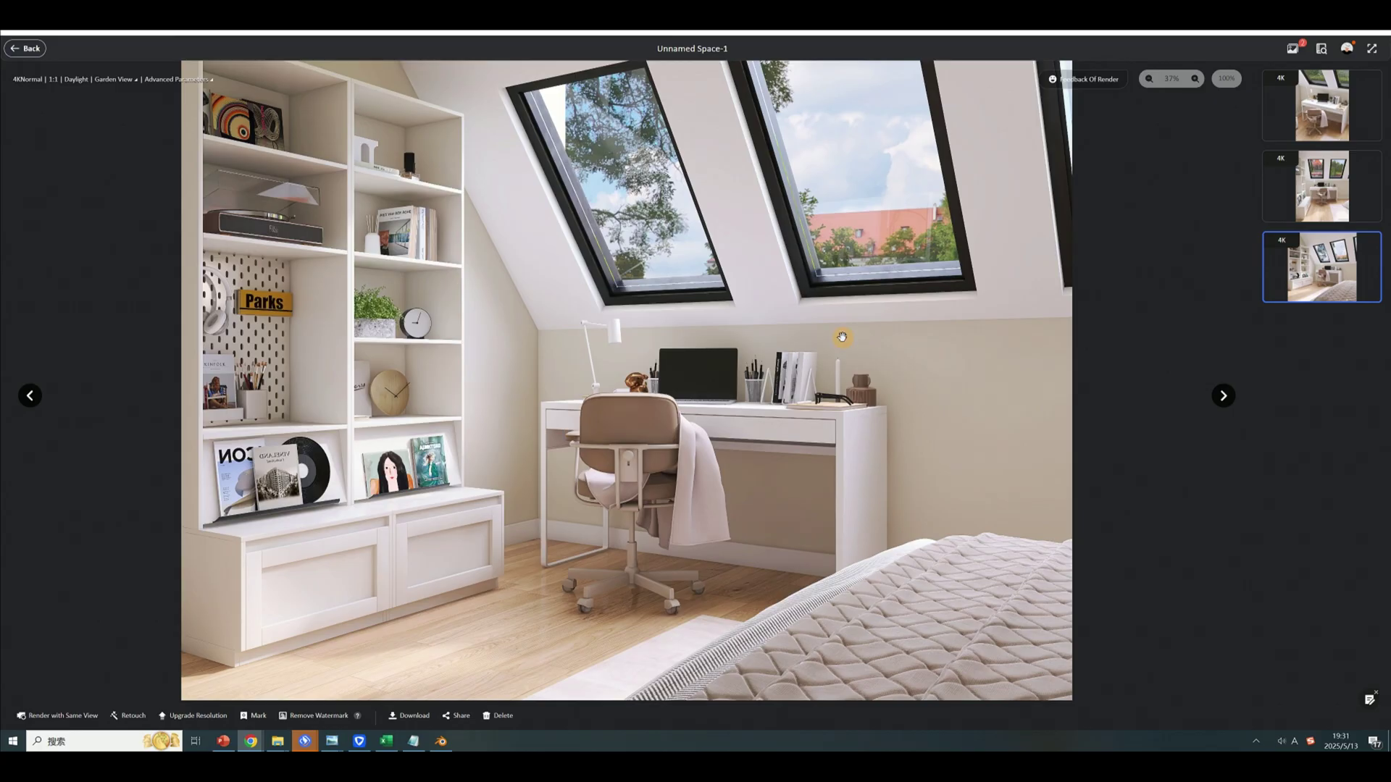
pyautogui.click(1365, 178)
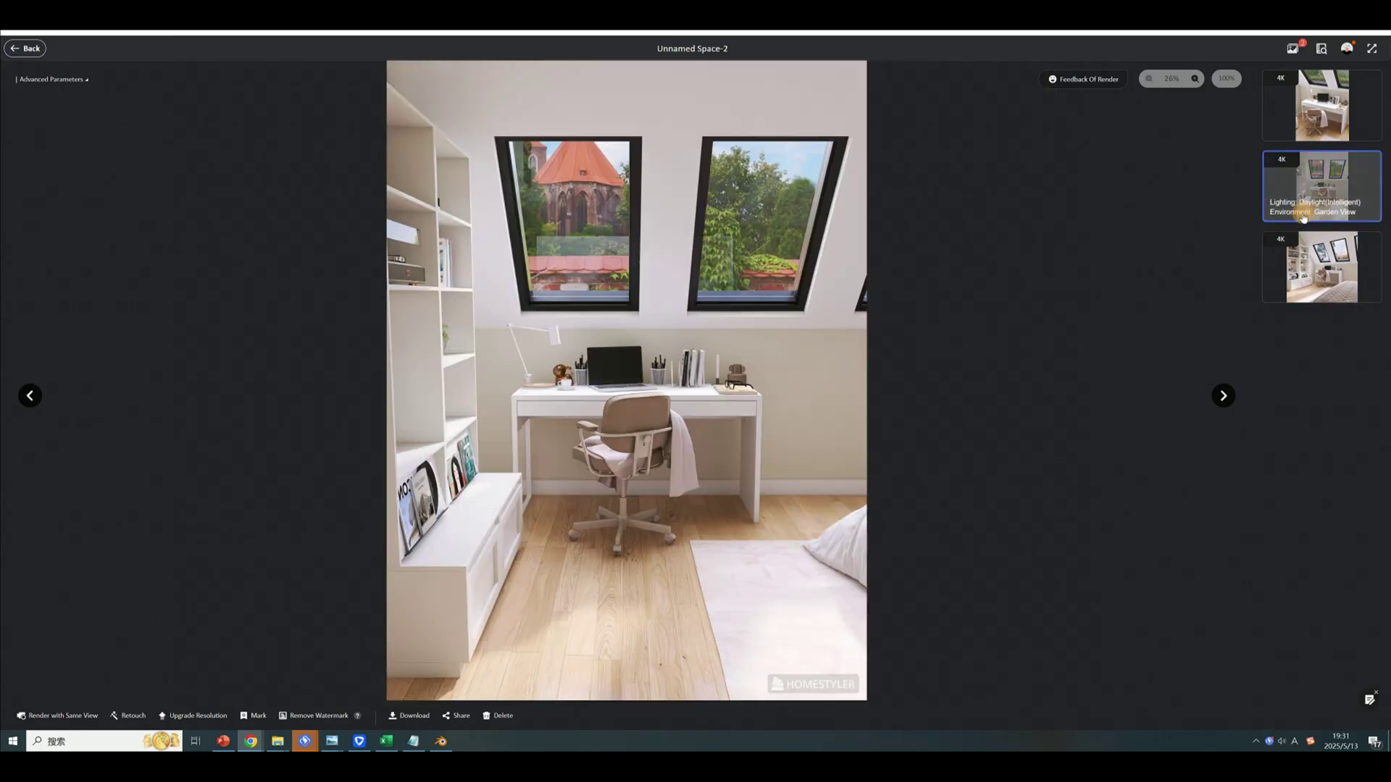
pyautogui.click(1365, 123)
pyautogui.scroll(5, 721, 339)
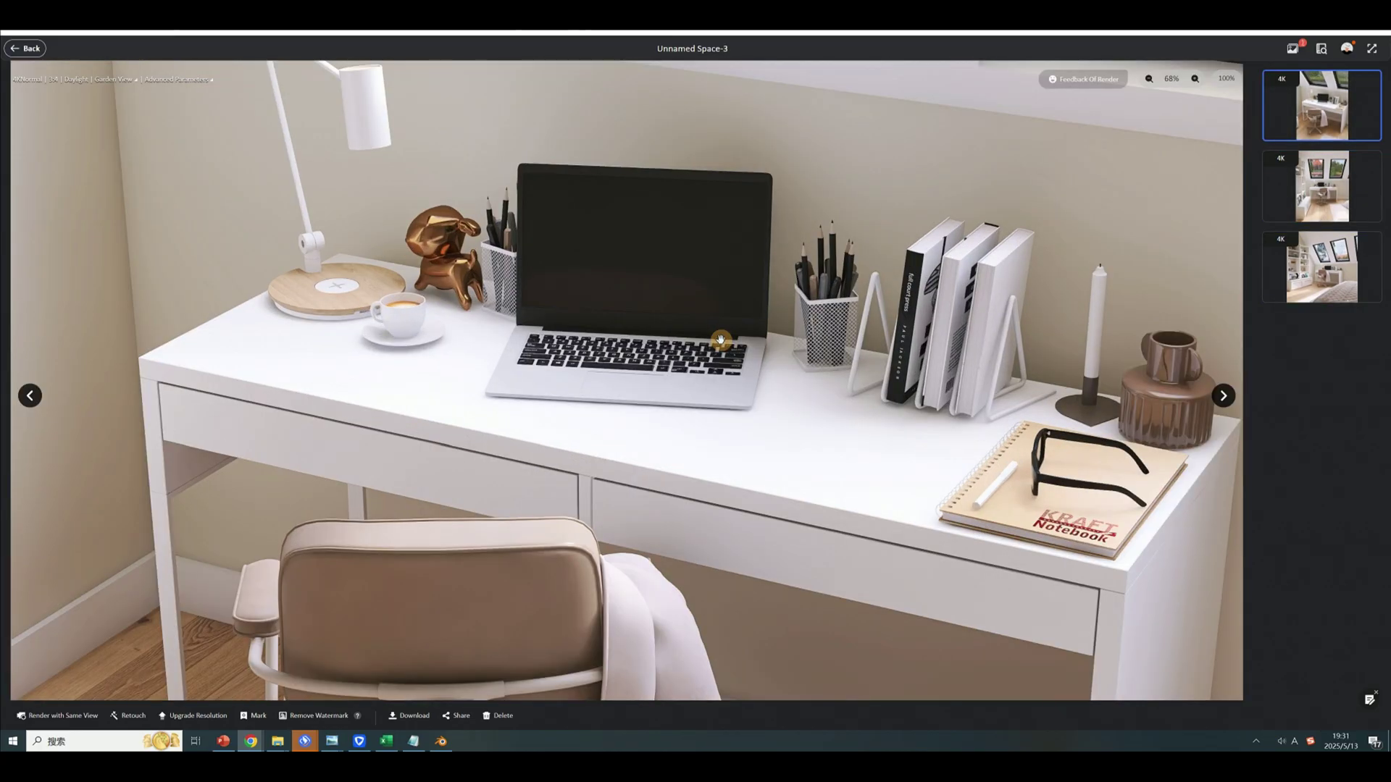